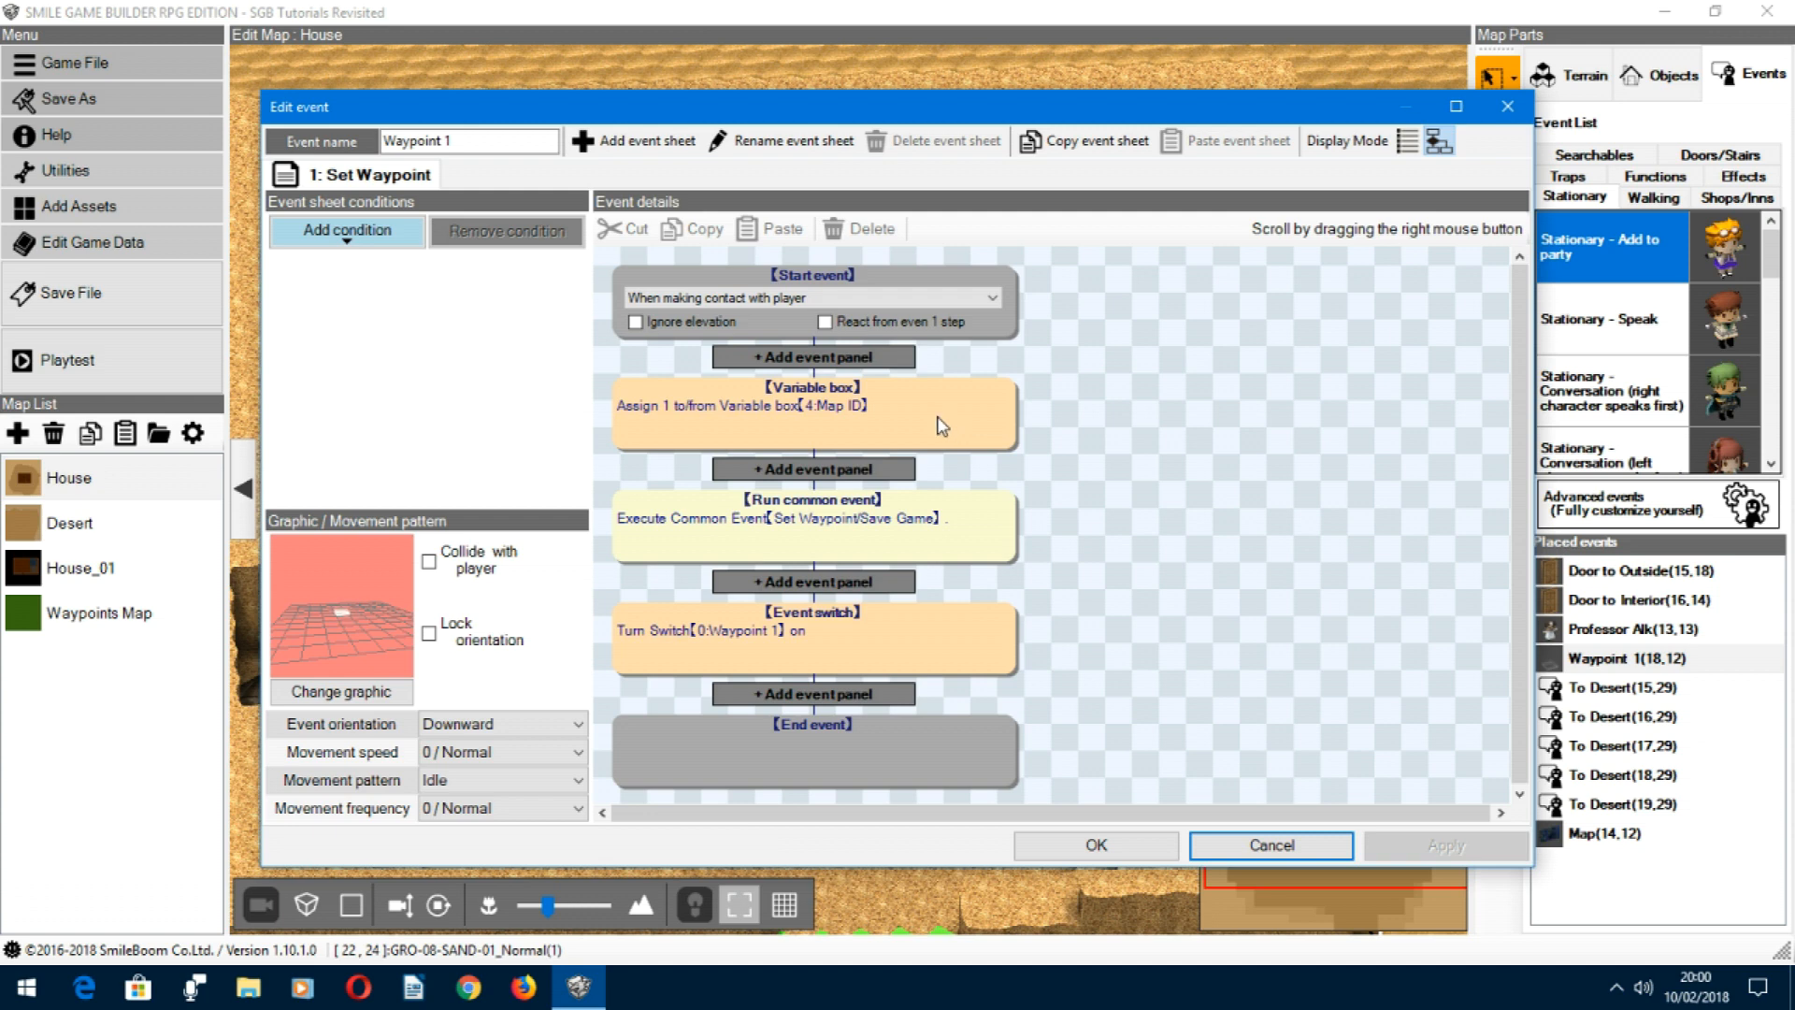
Step: Check which common event the Waypoint 1 event's Run common event panel executes, and close the event without saving changes
click(919, 525)
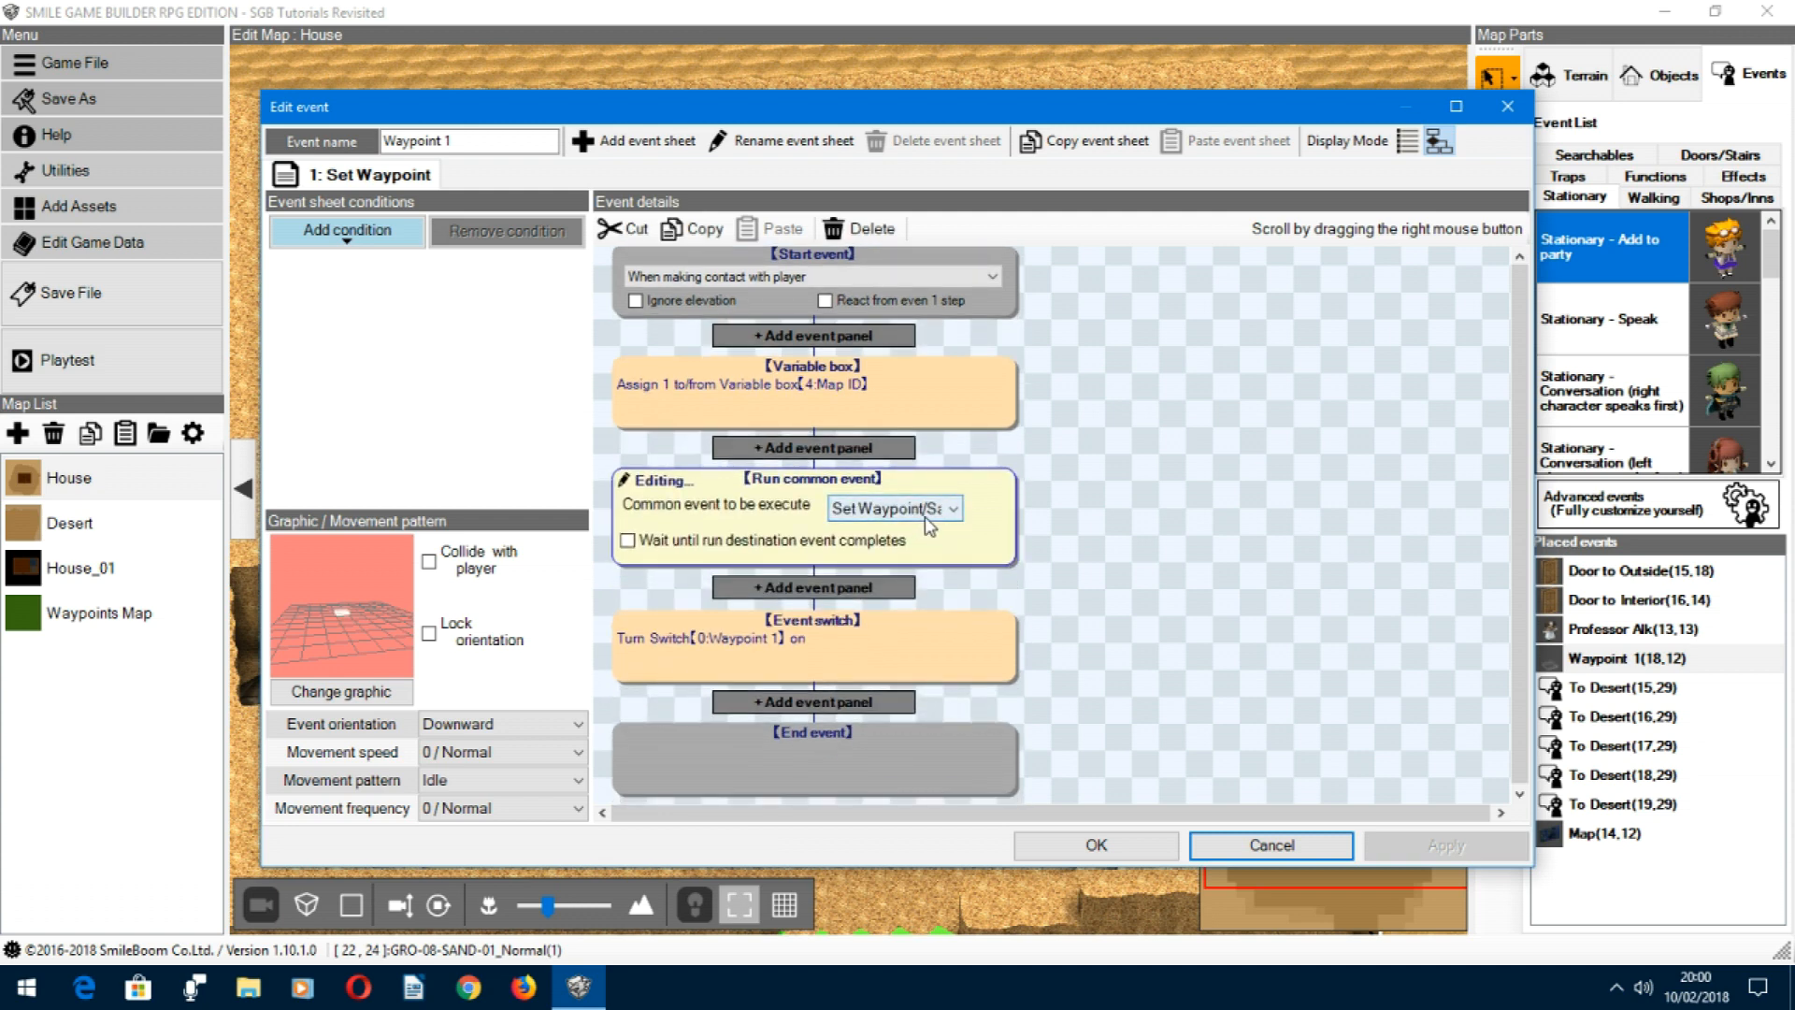
click(949, 519)
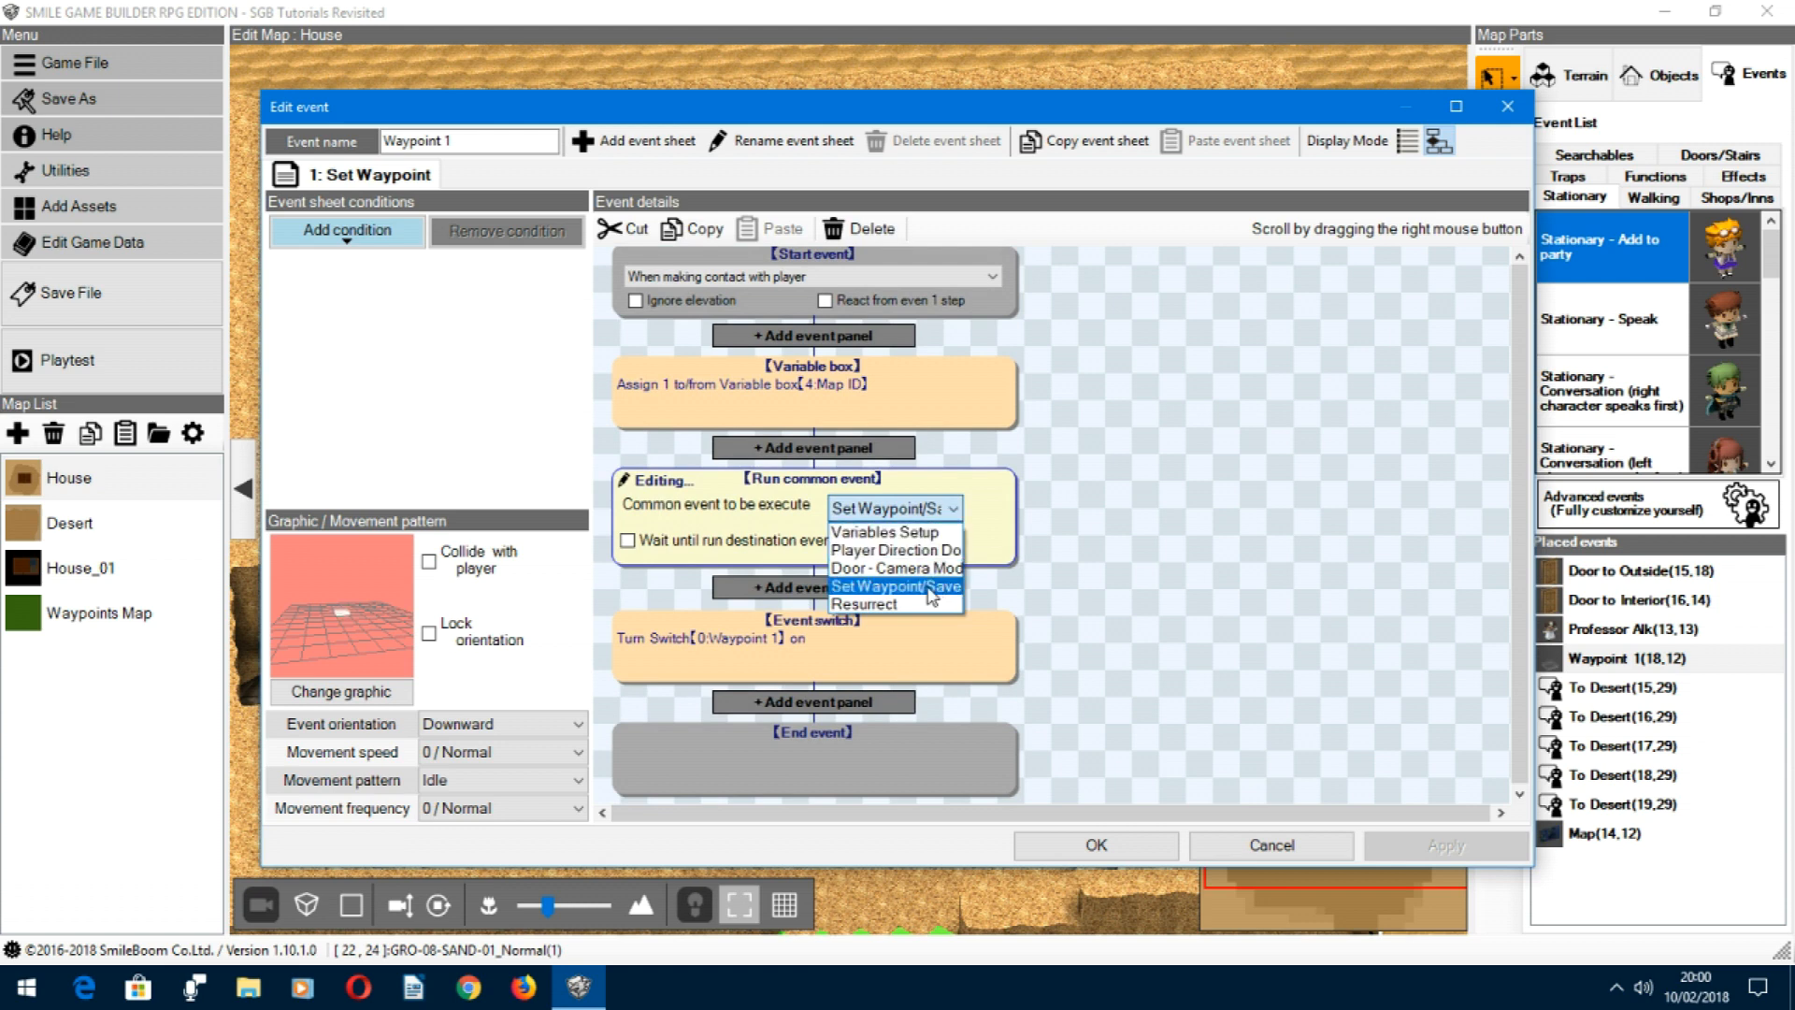
click(1064, 526)
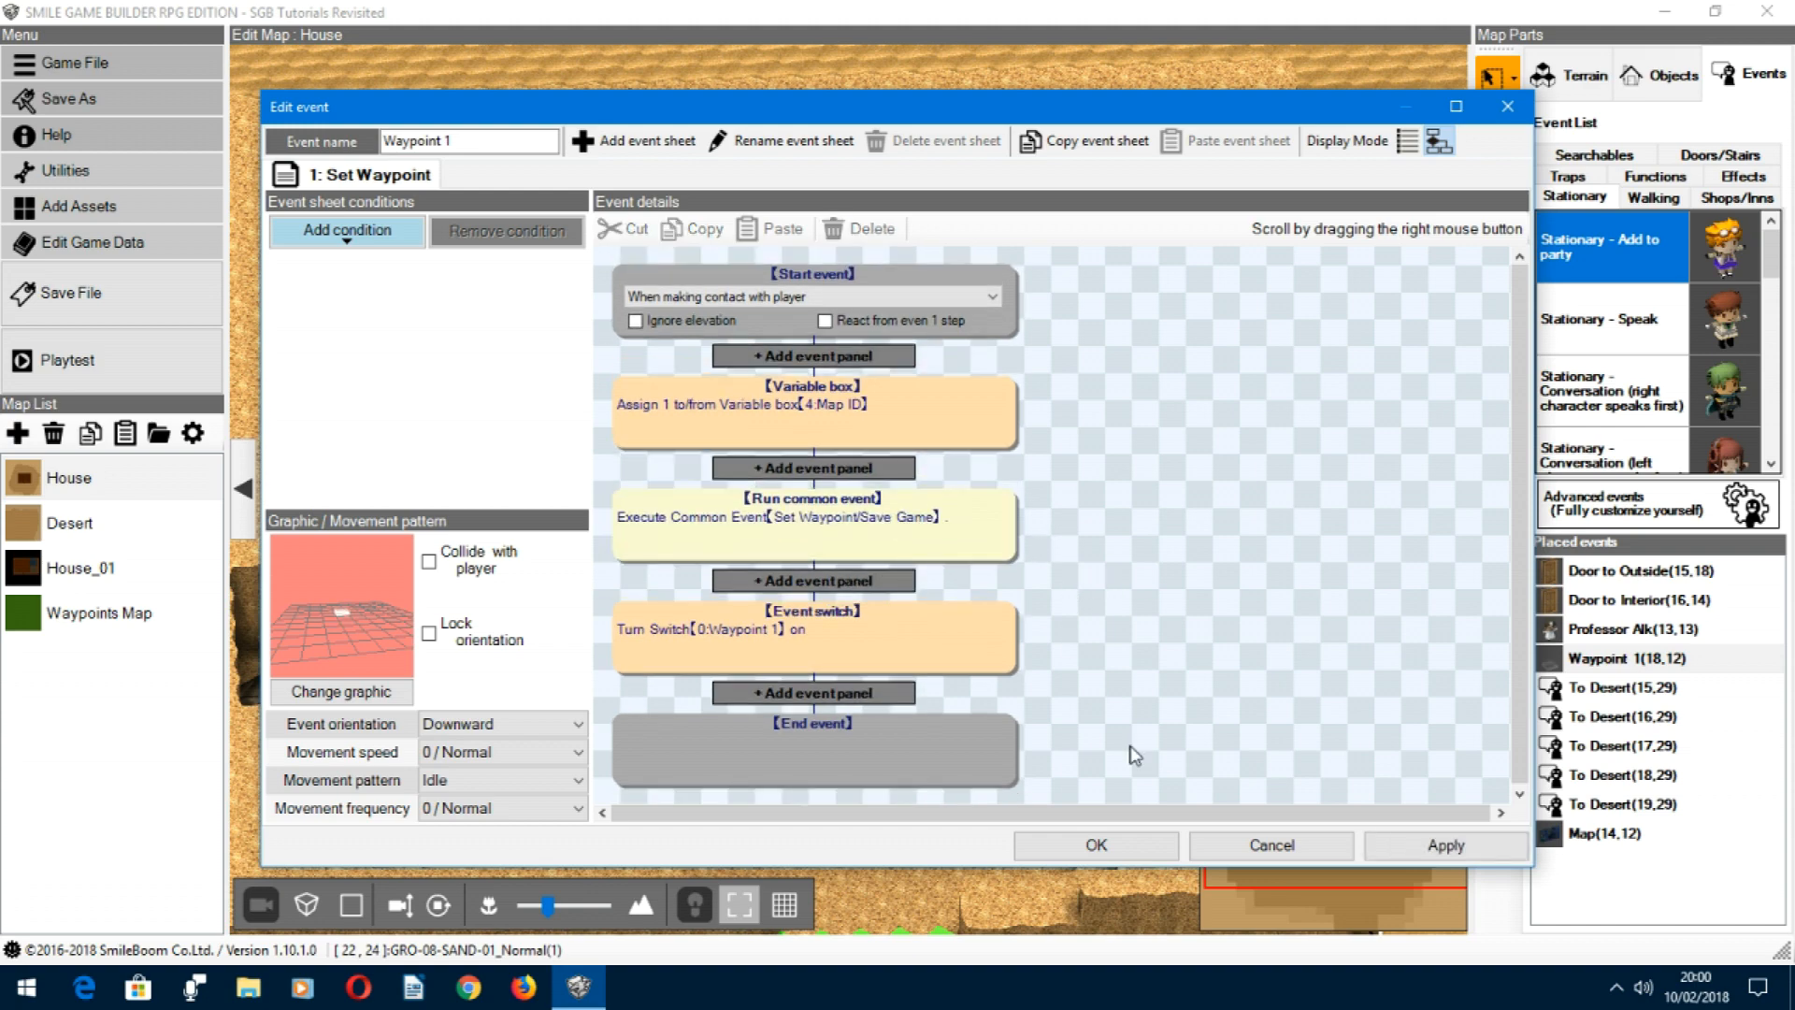
click(1296, 847)
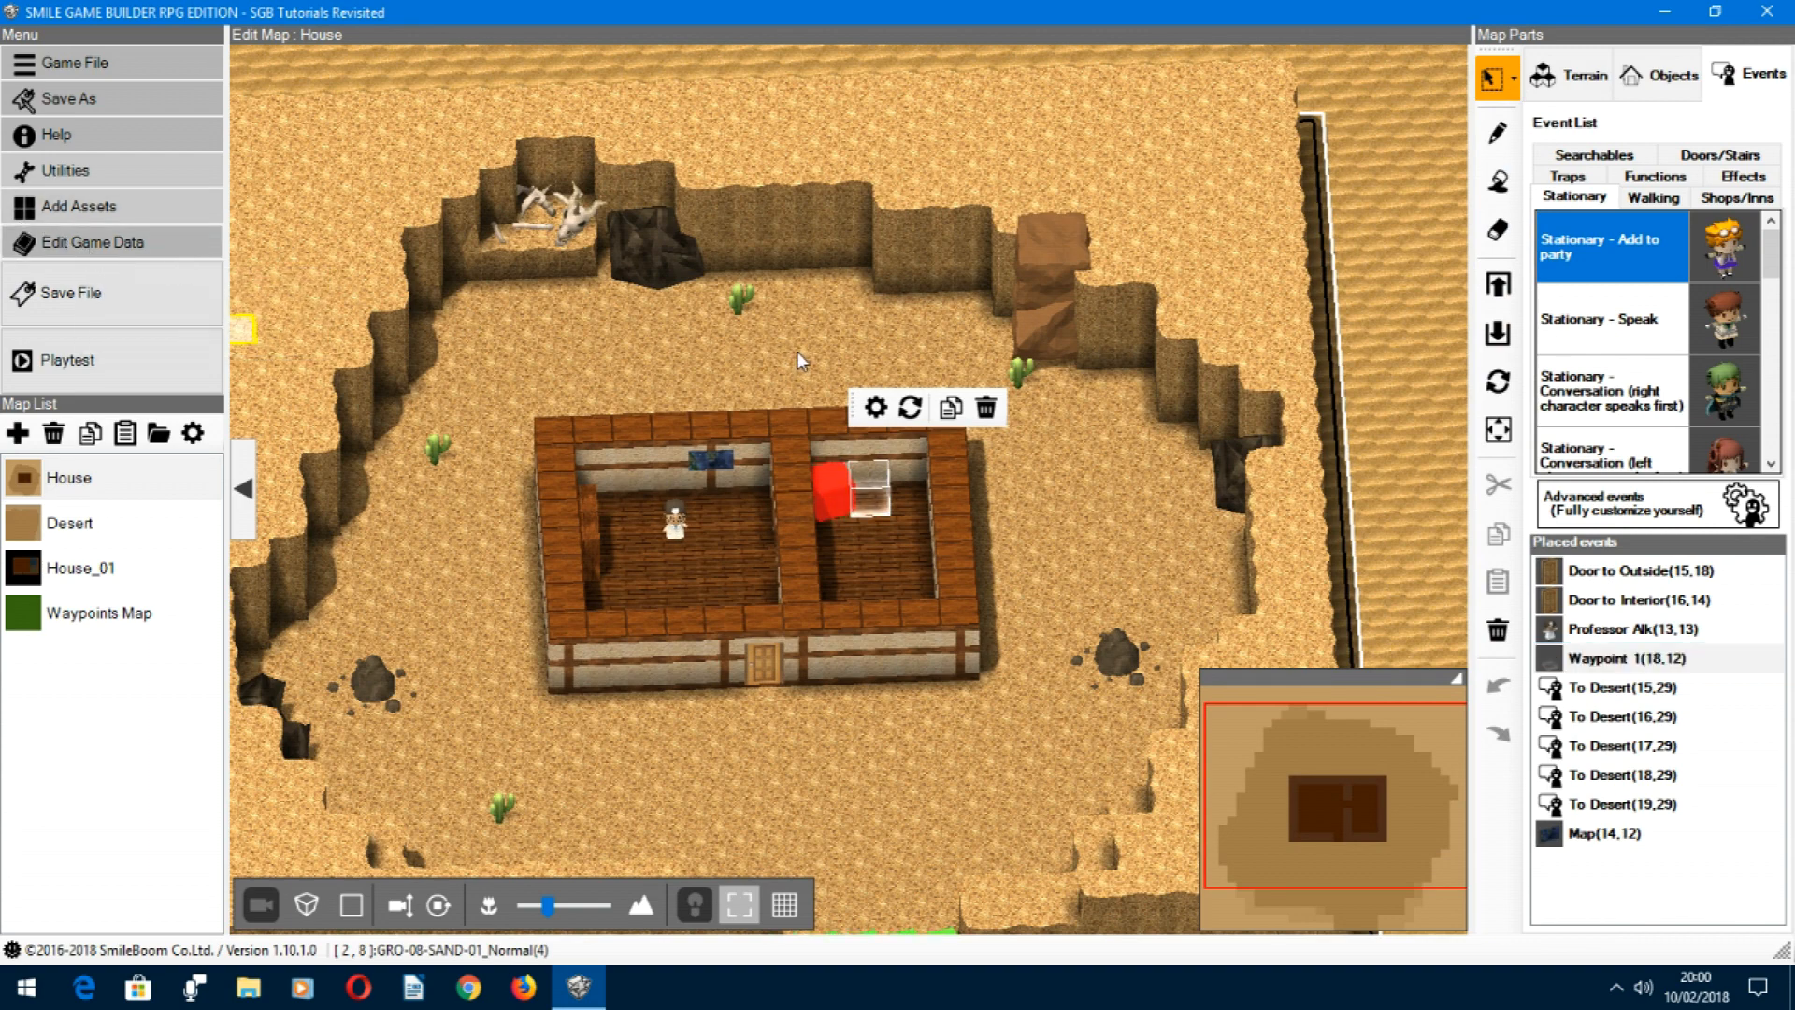
Step: Open the Set Waypoint/Save Game common event from the game data for viewing
click(91, 241)
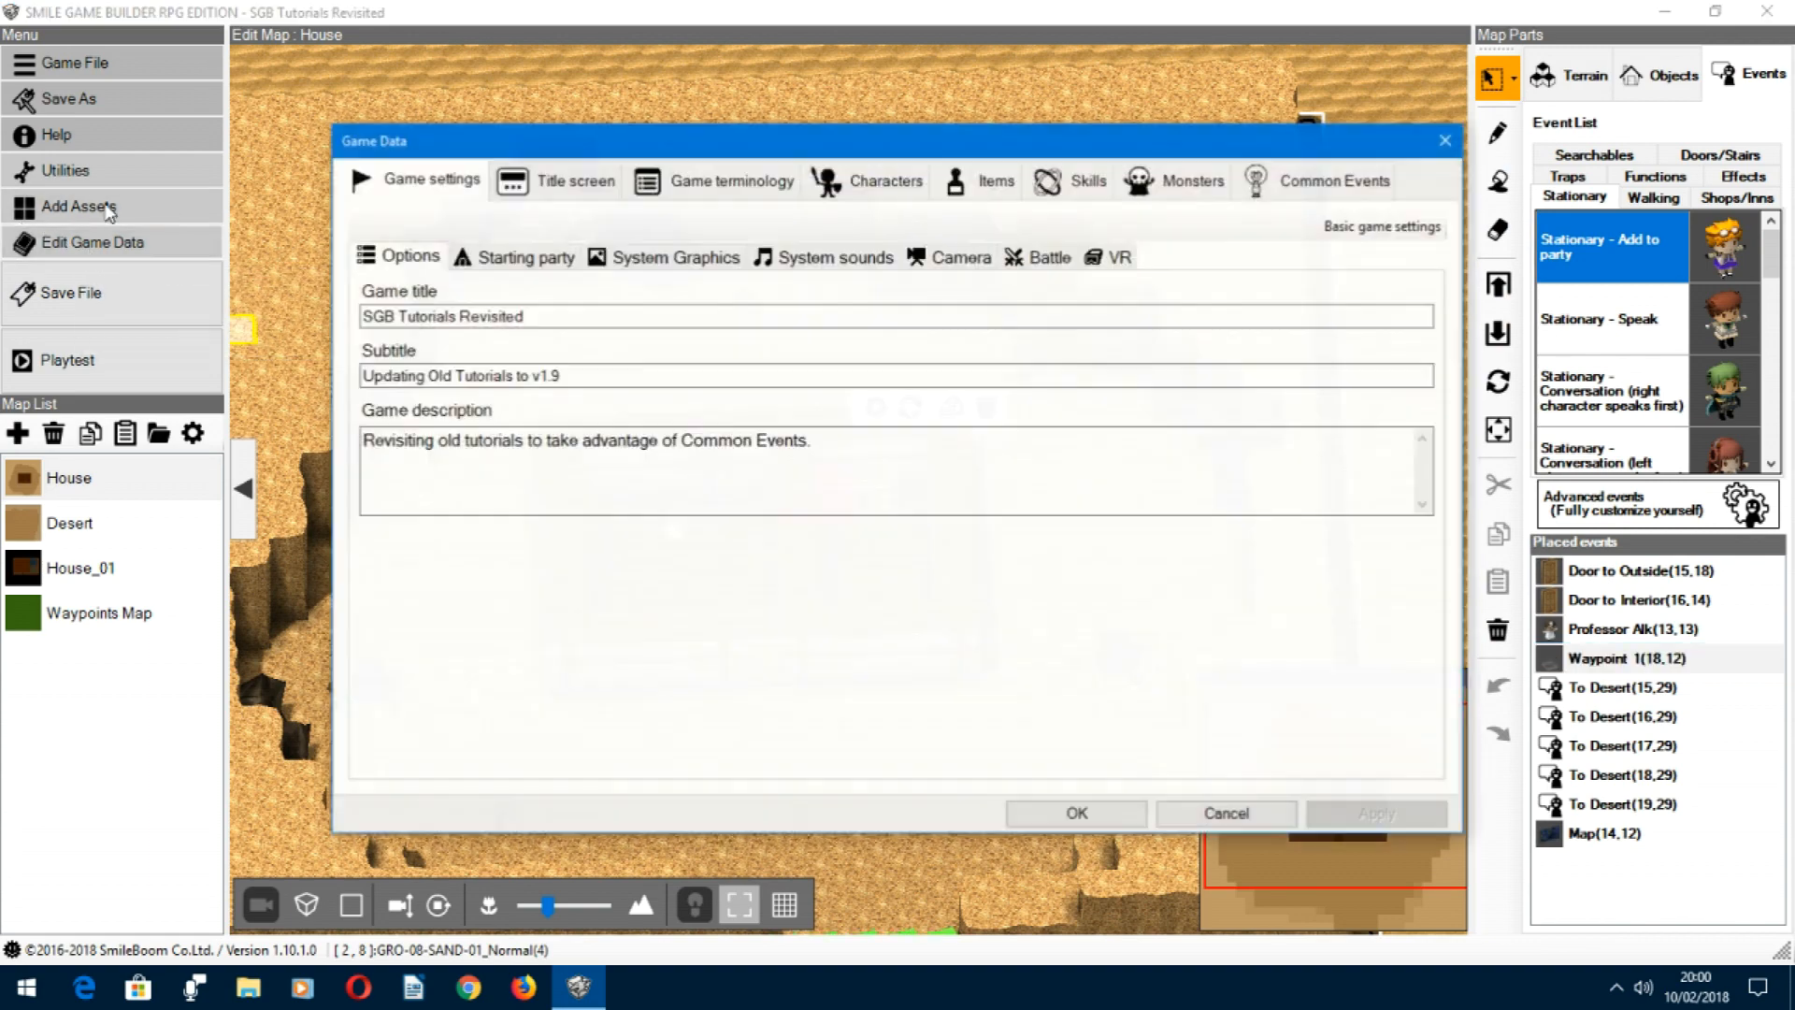
click(1243, 187)
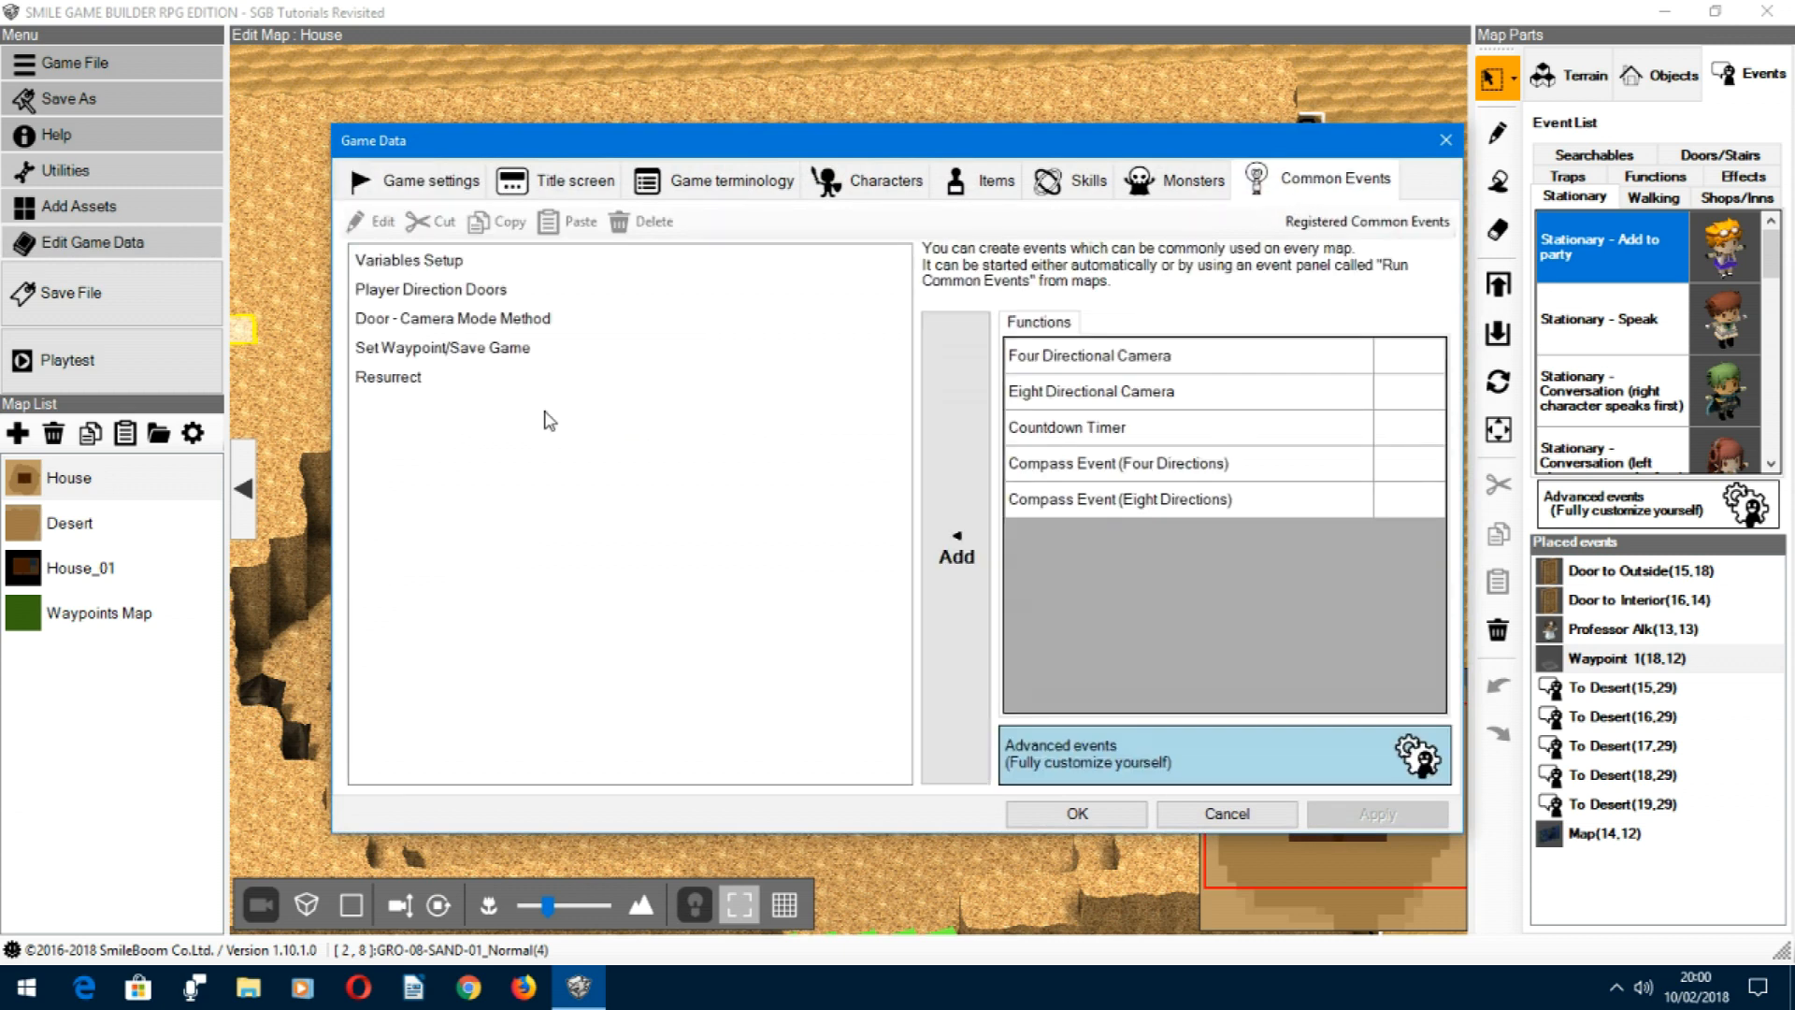
click(453, 348)
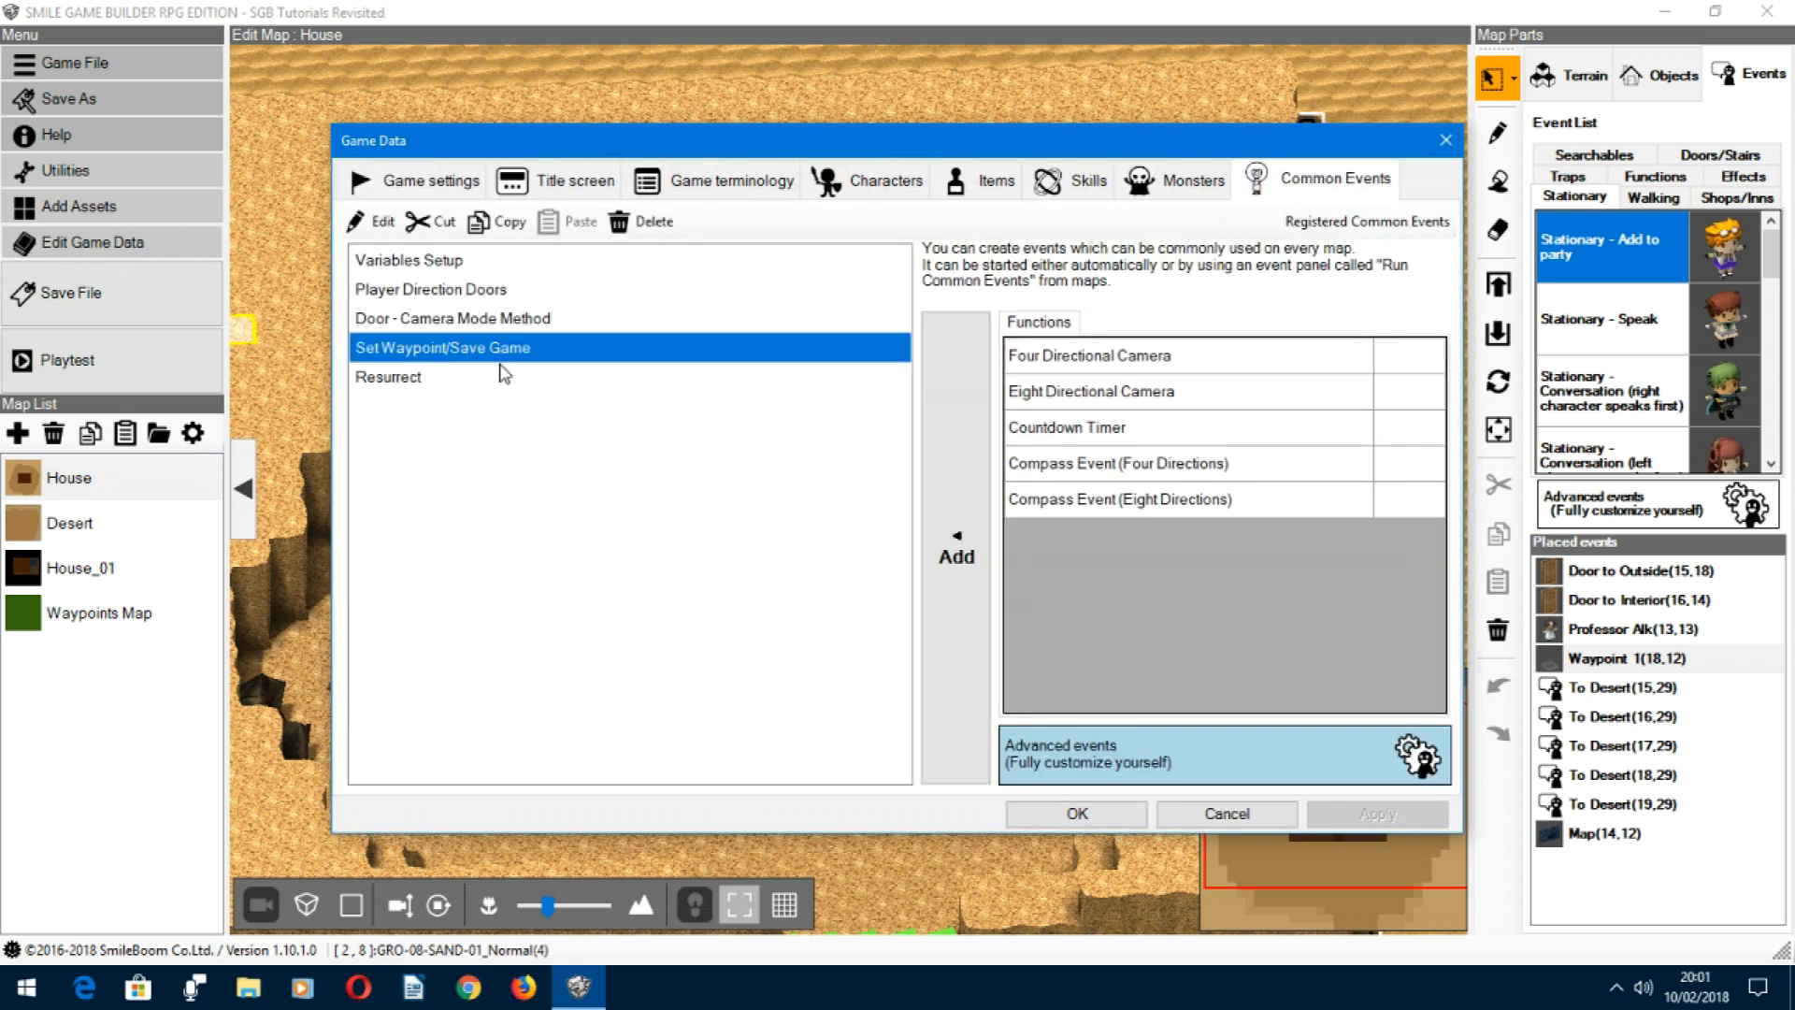
click(1136, 765)
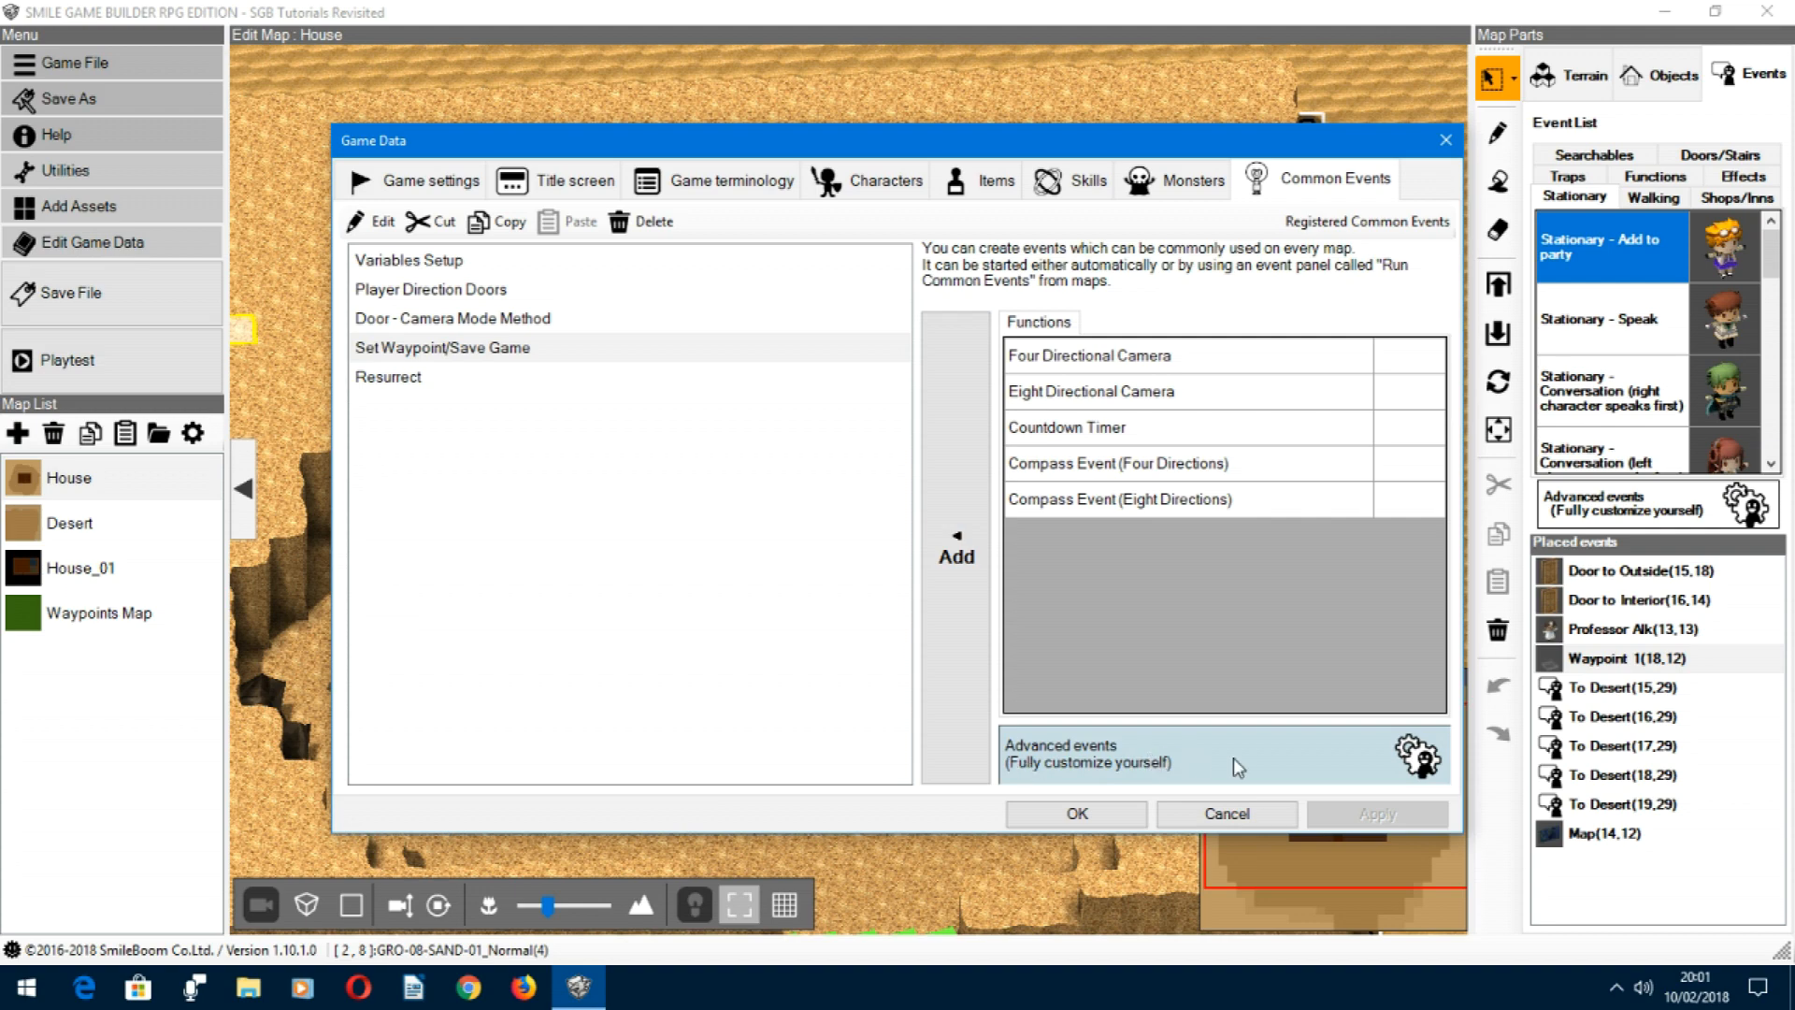
click(958, 535)
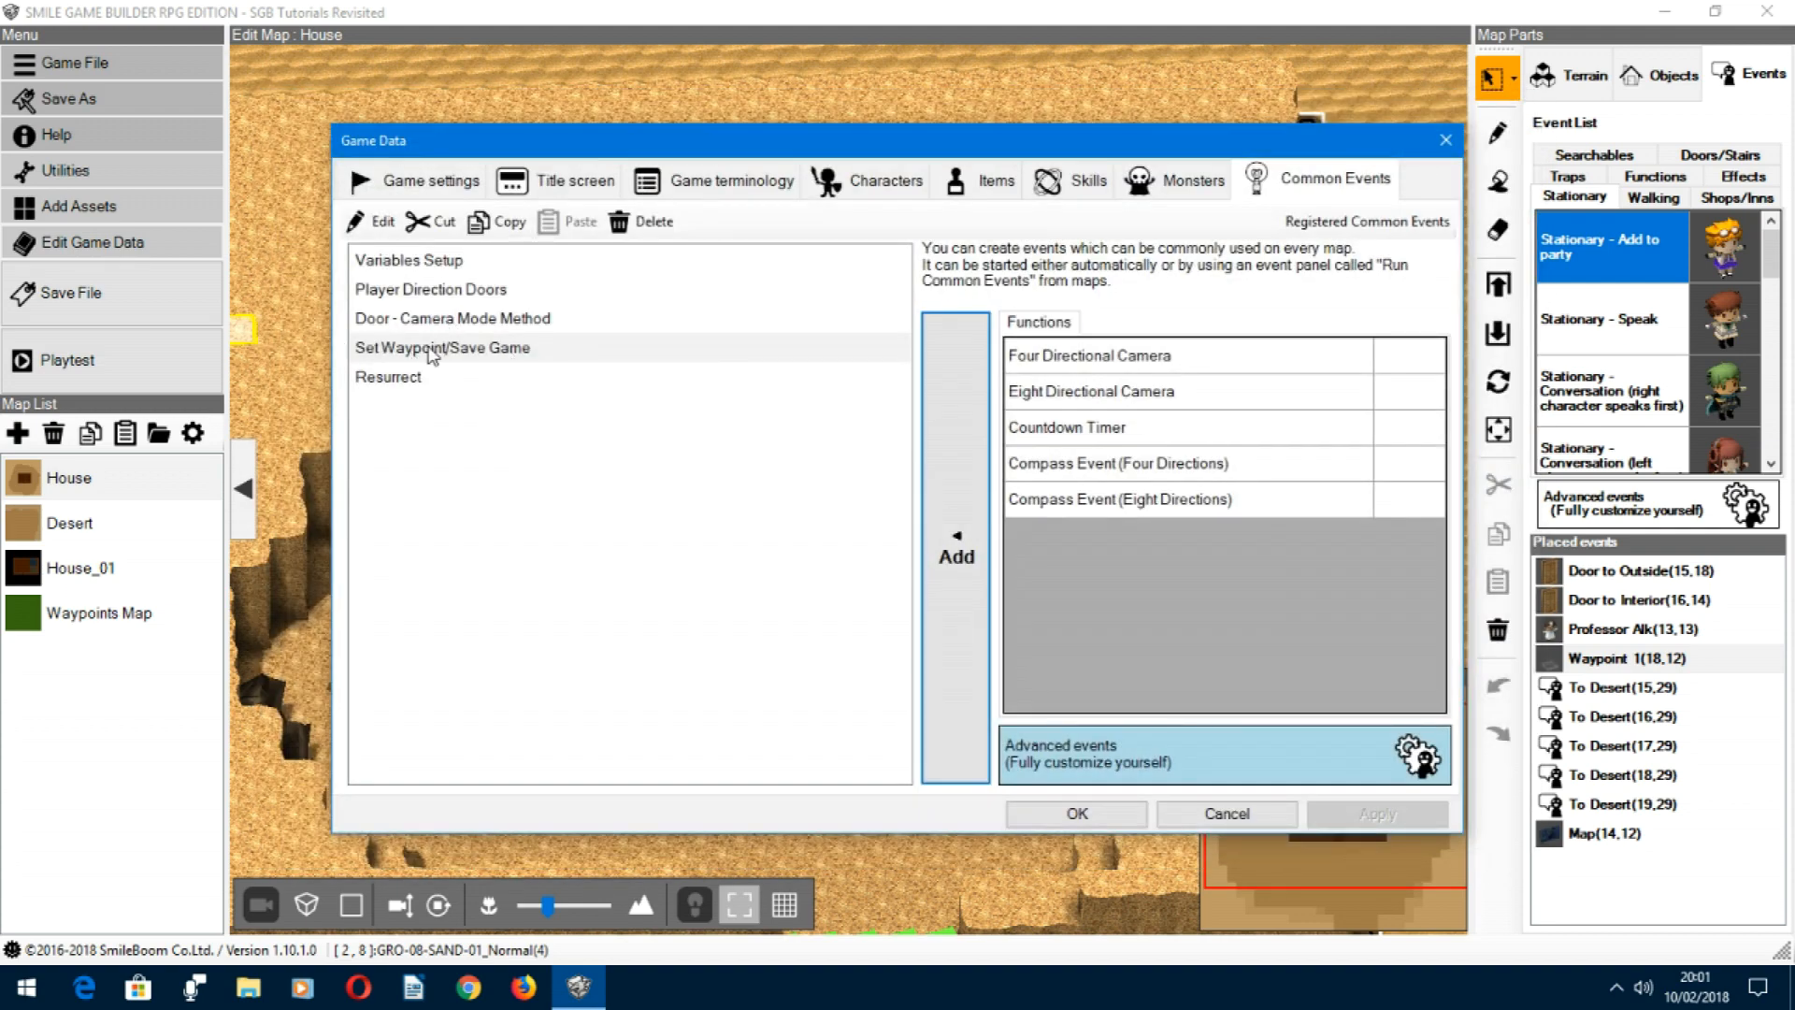
double_click(425, 351)
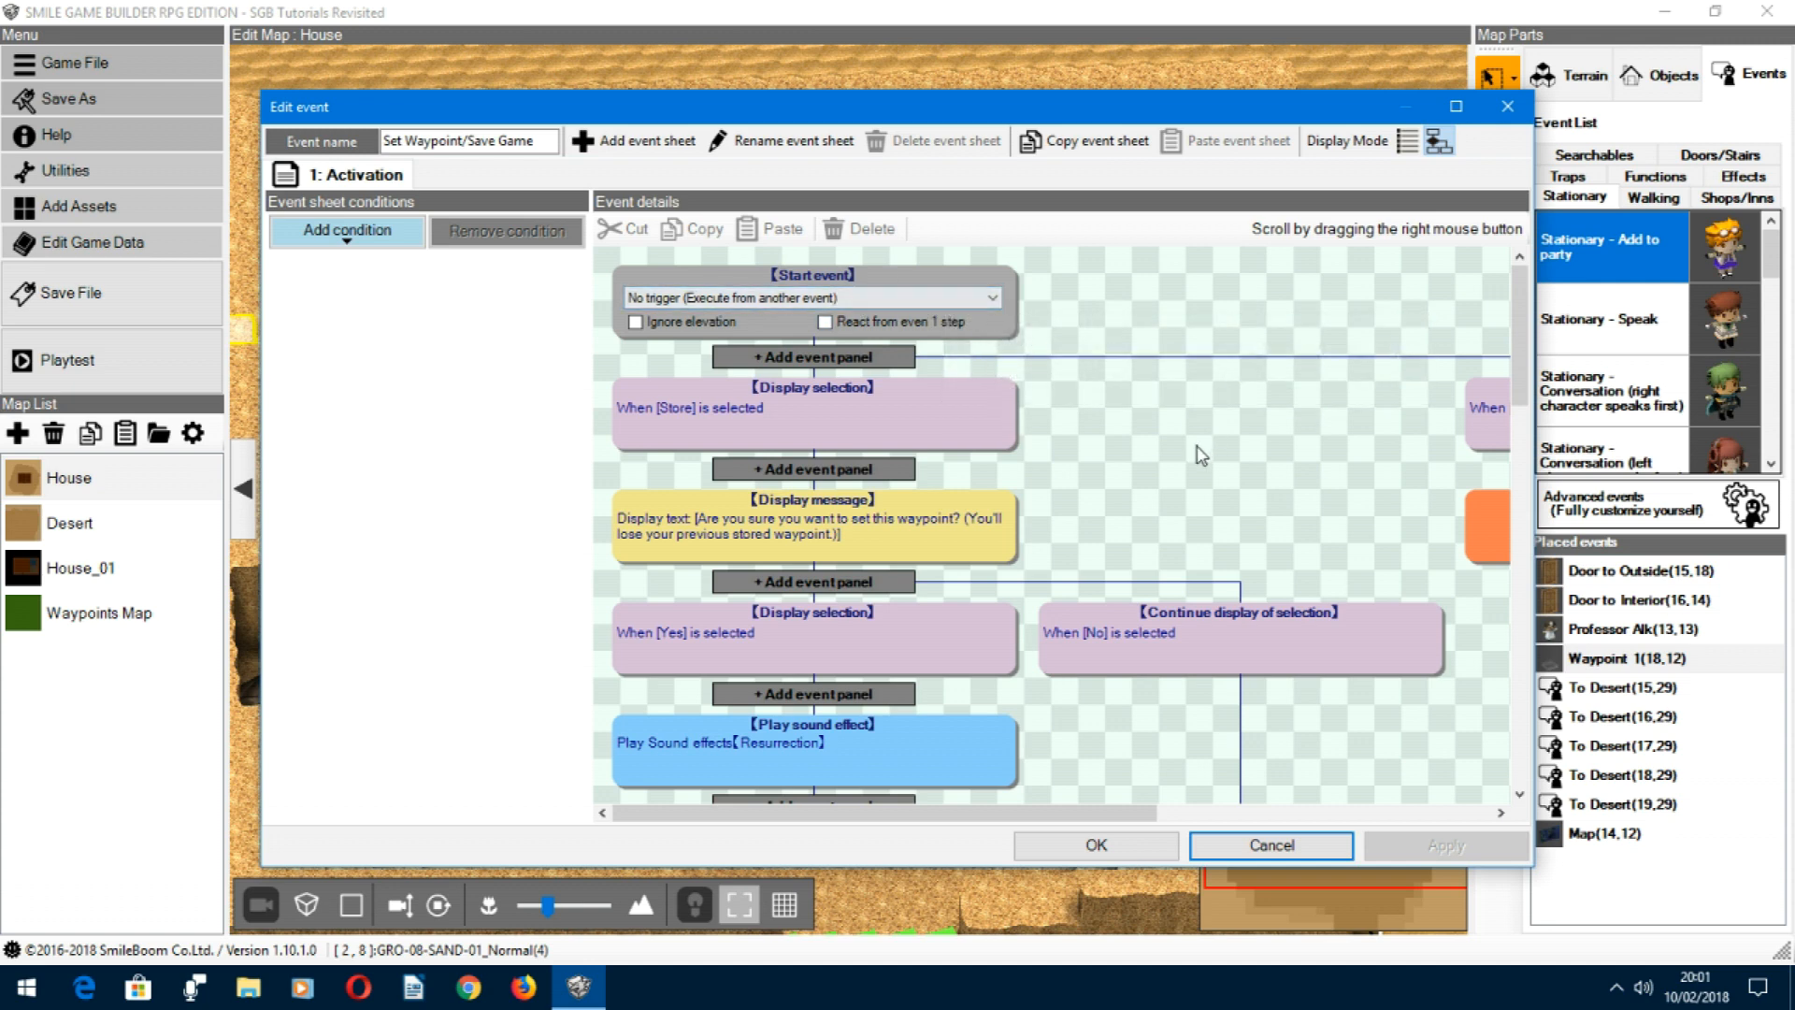
Step: Examine the Store and Save choices in the first selection panel and the panels in the Save branch
click(870, 406)
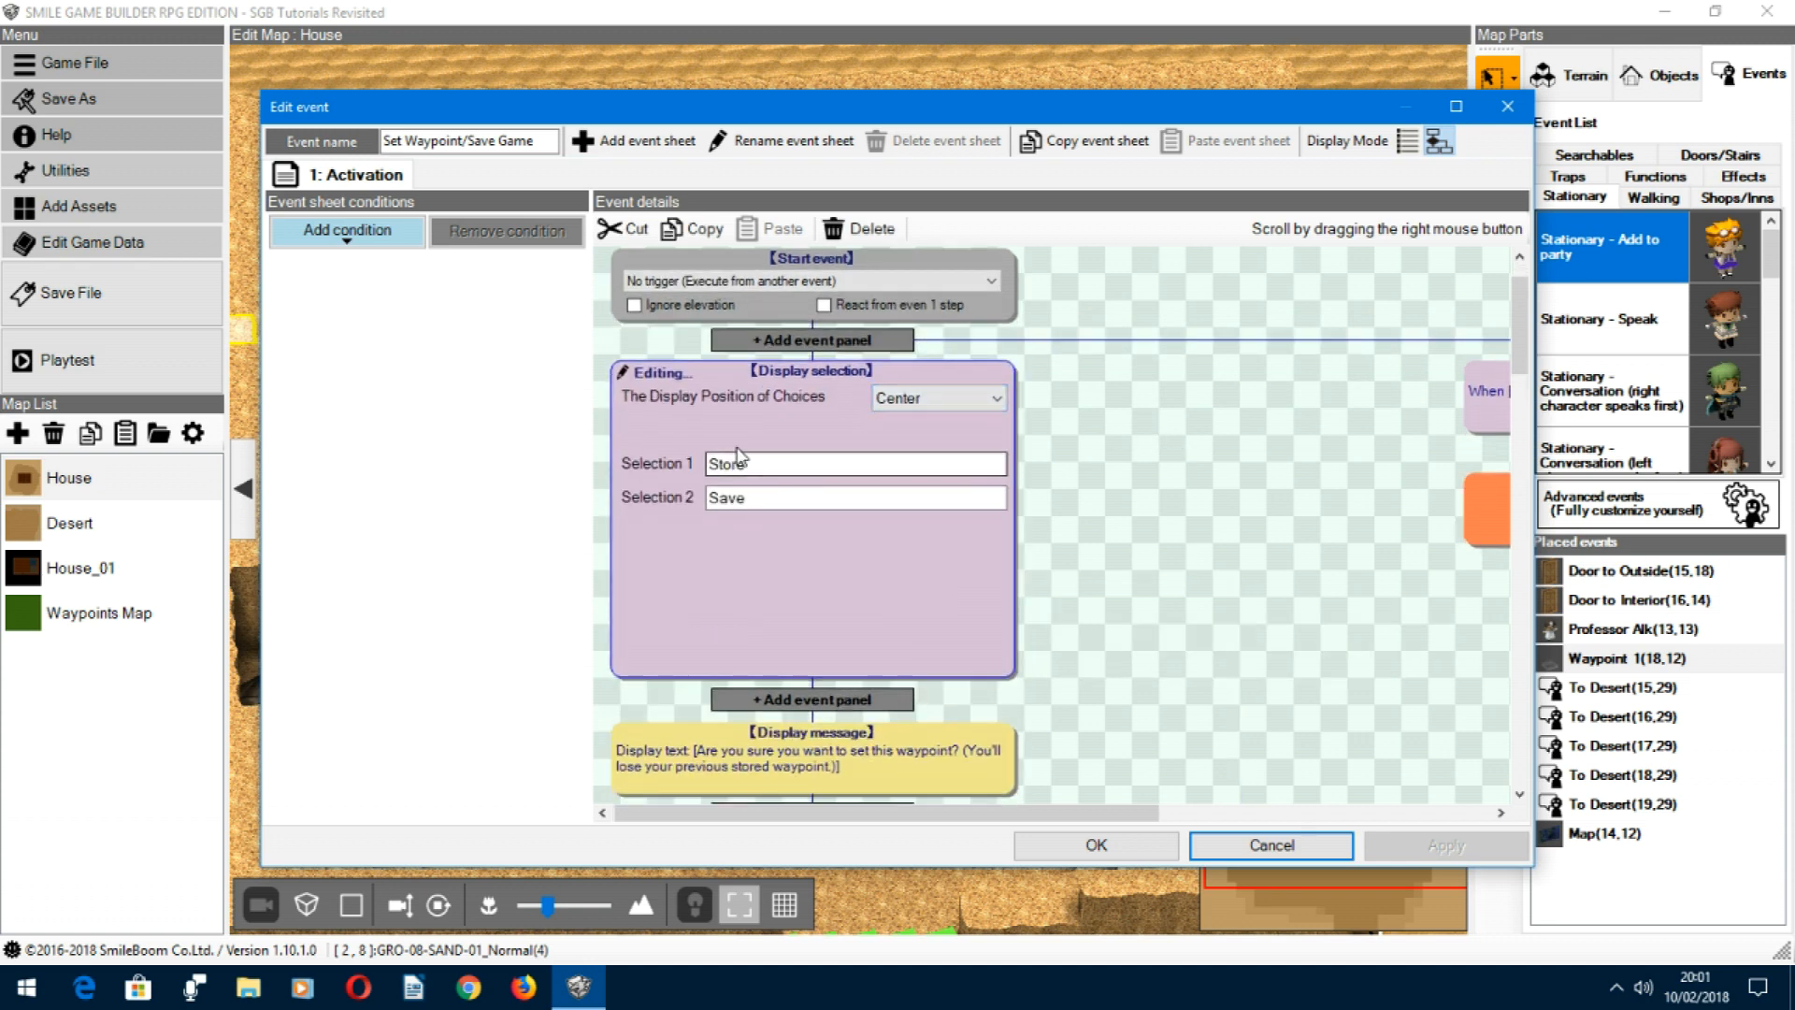
click(1260, 430)
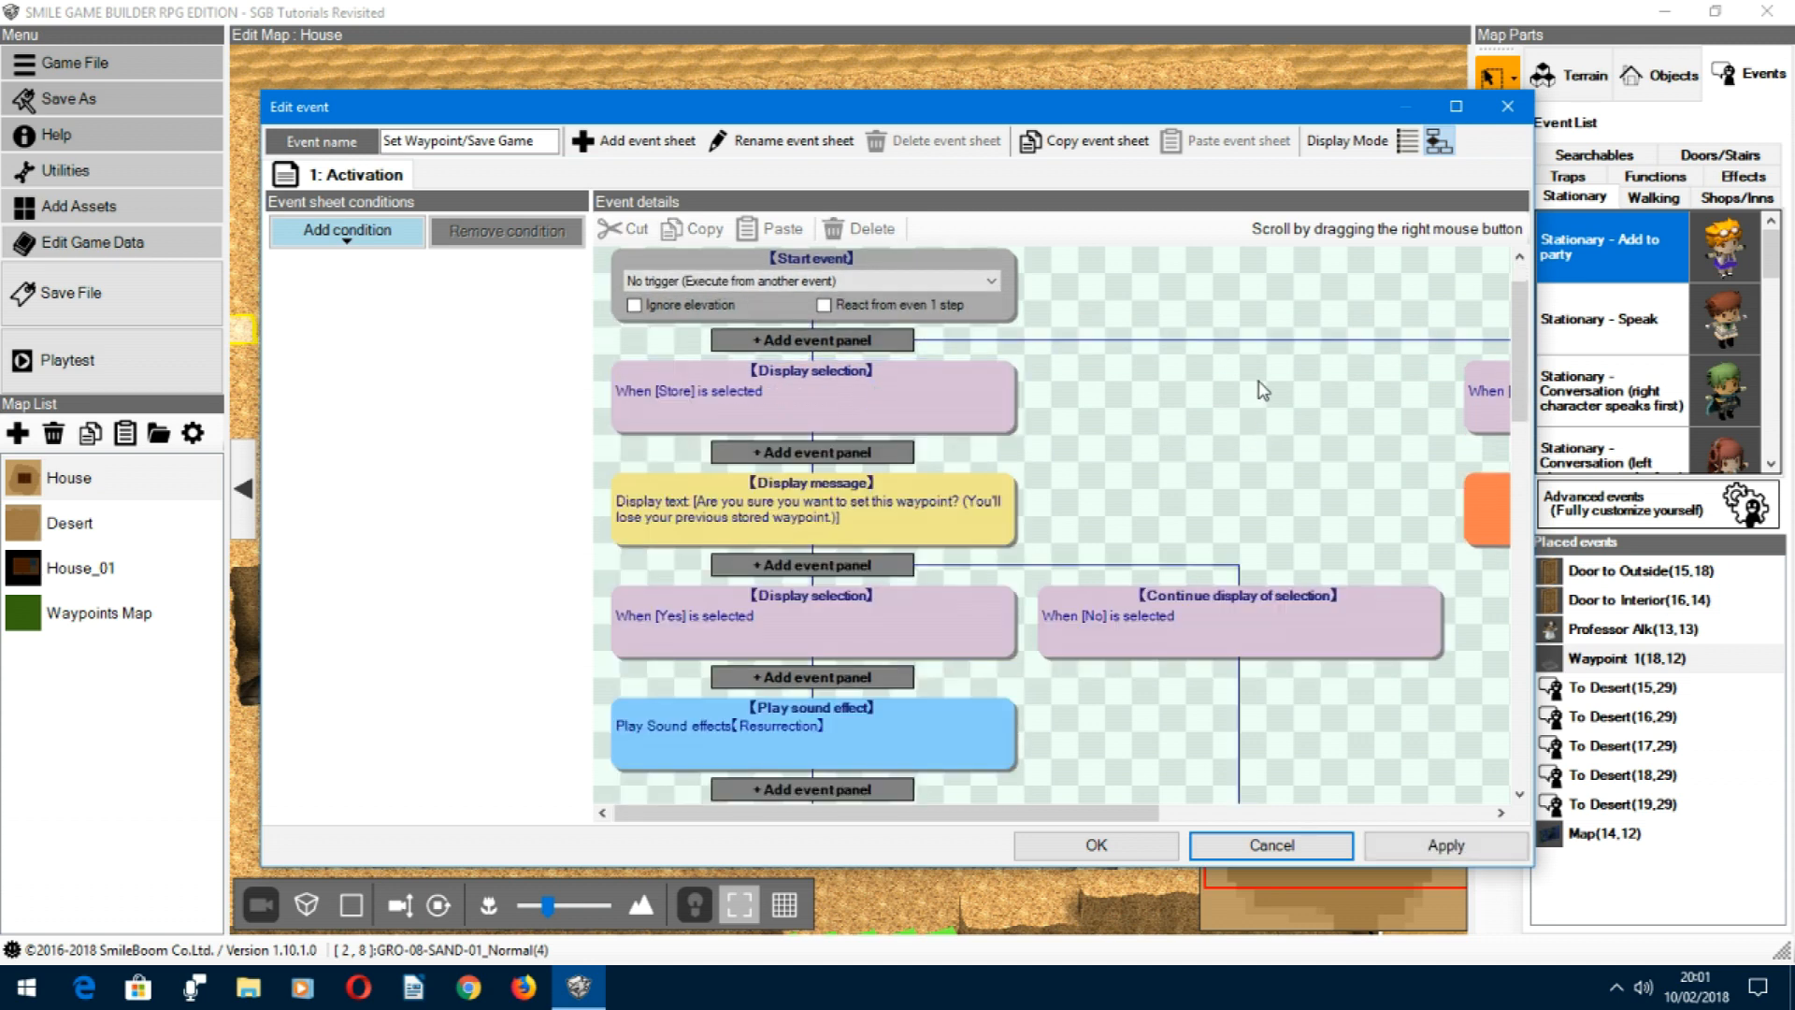
right_drag(1275, 389, 895, 368)
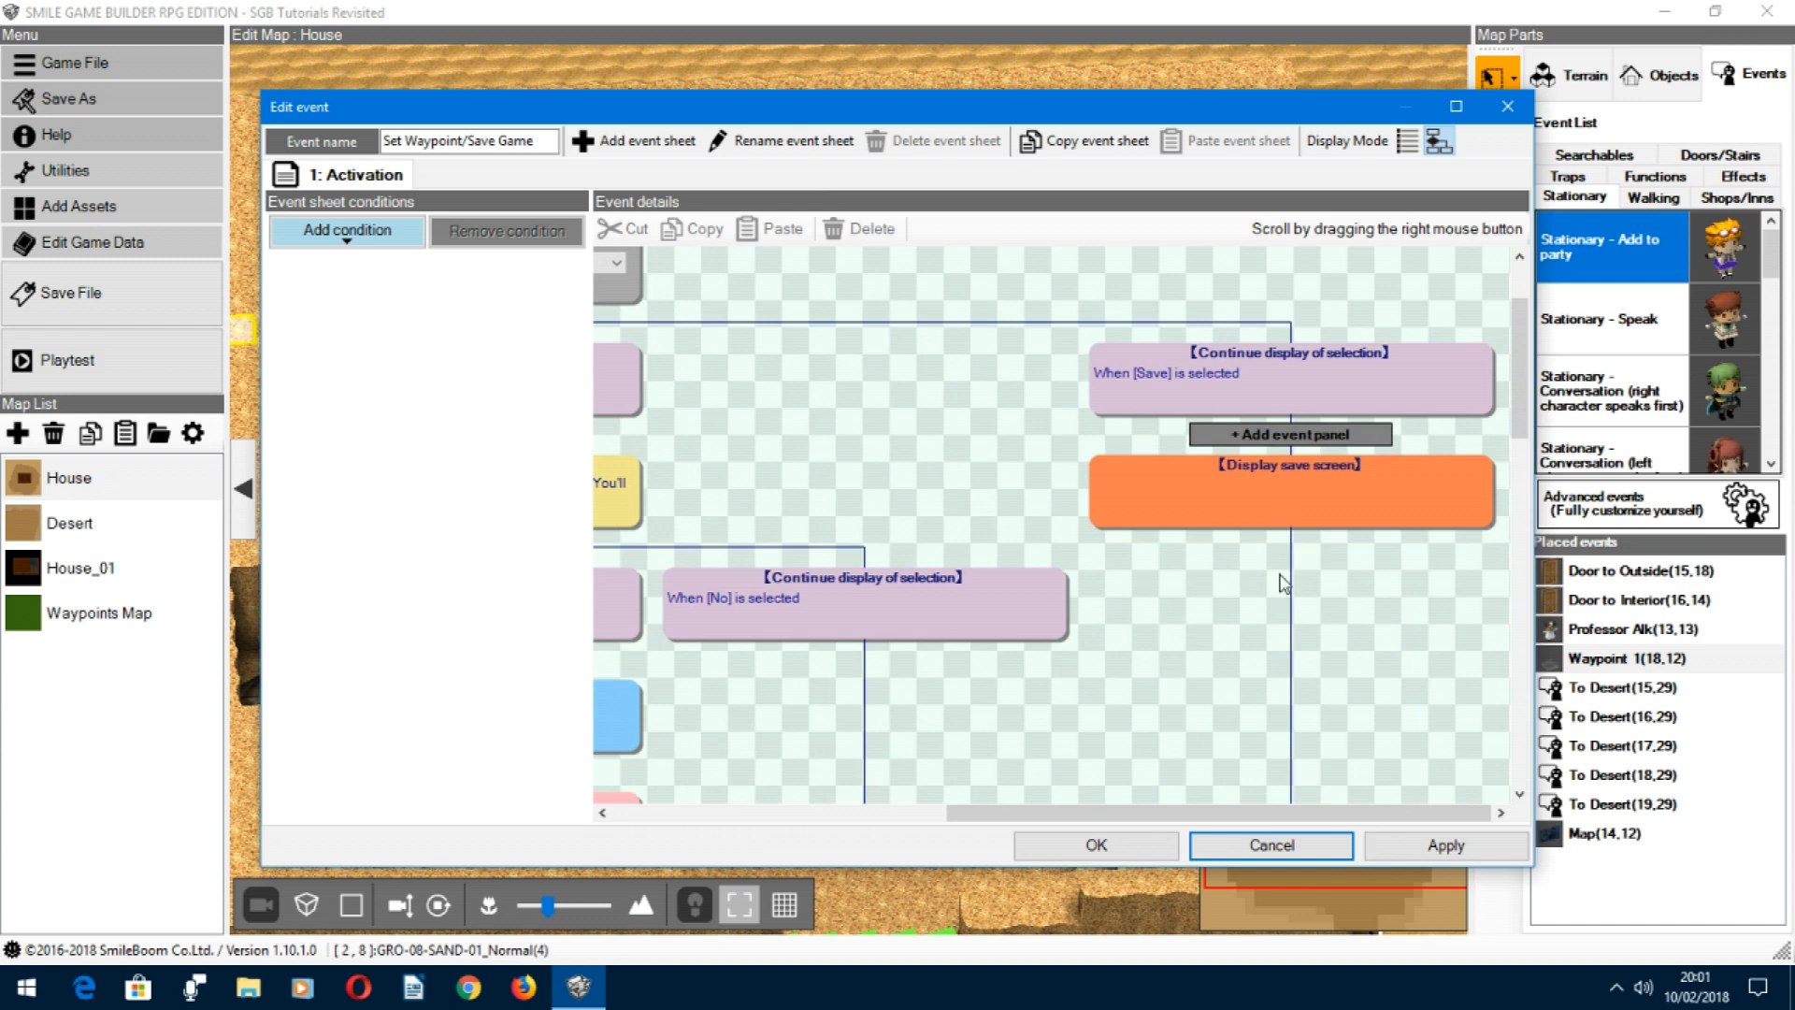
right_drag(847, 369, 1343, 294)
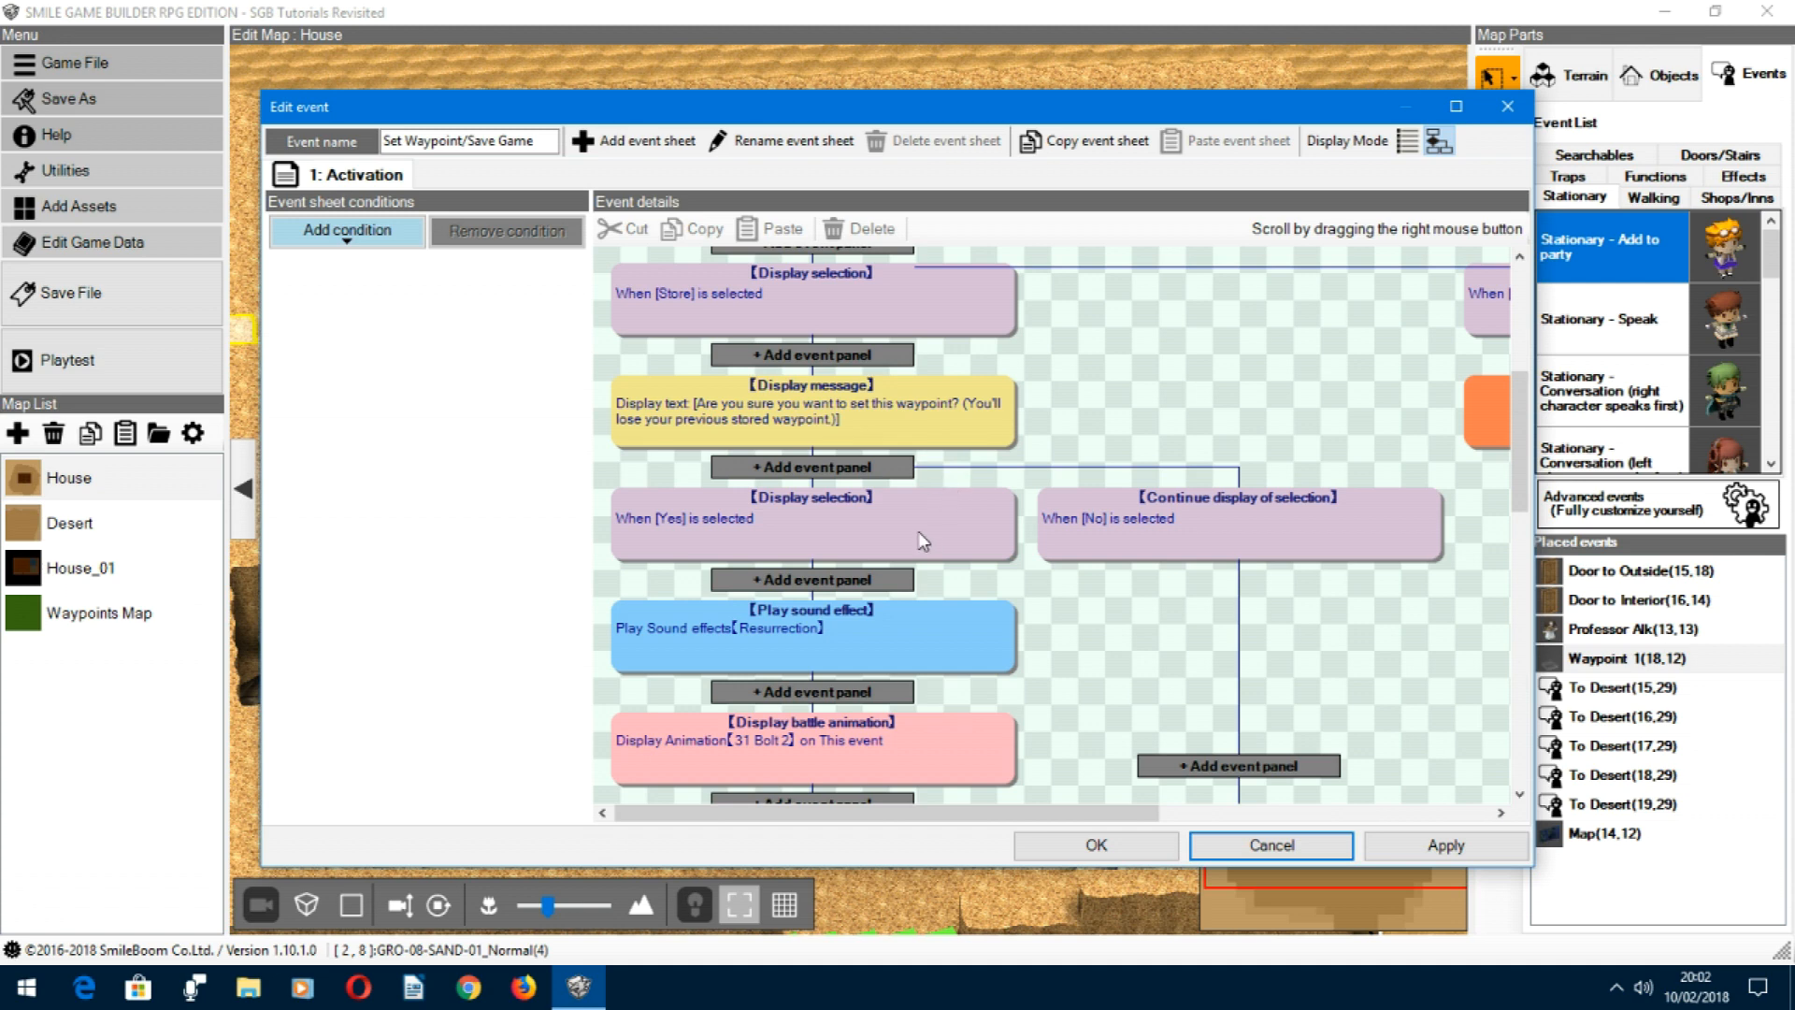
Step: Examine the Yes/No selection and the panels of its Yes branch, and close the common event without saving changes
double_click(899, 516)
right_drag(1179, 566, 1182, 480)
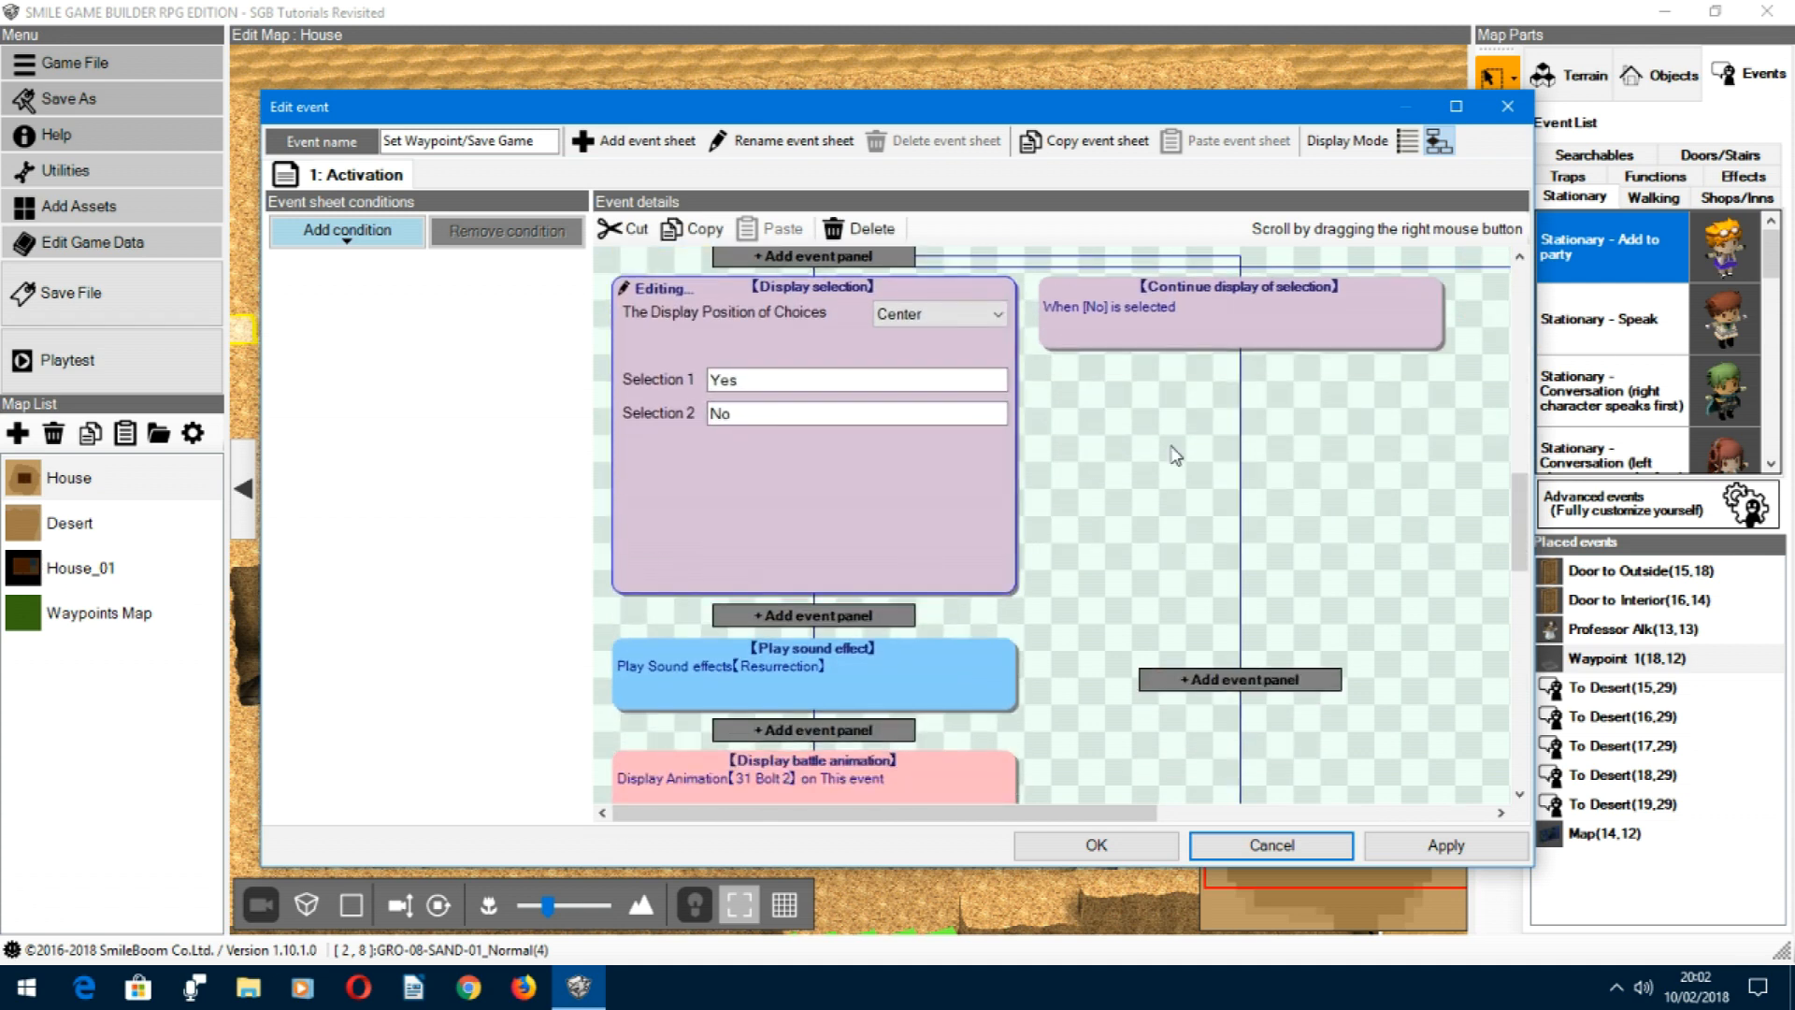
click(1064, 539)
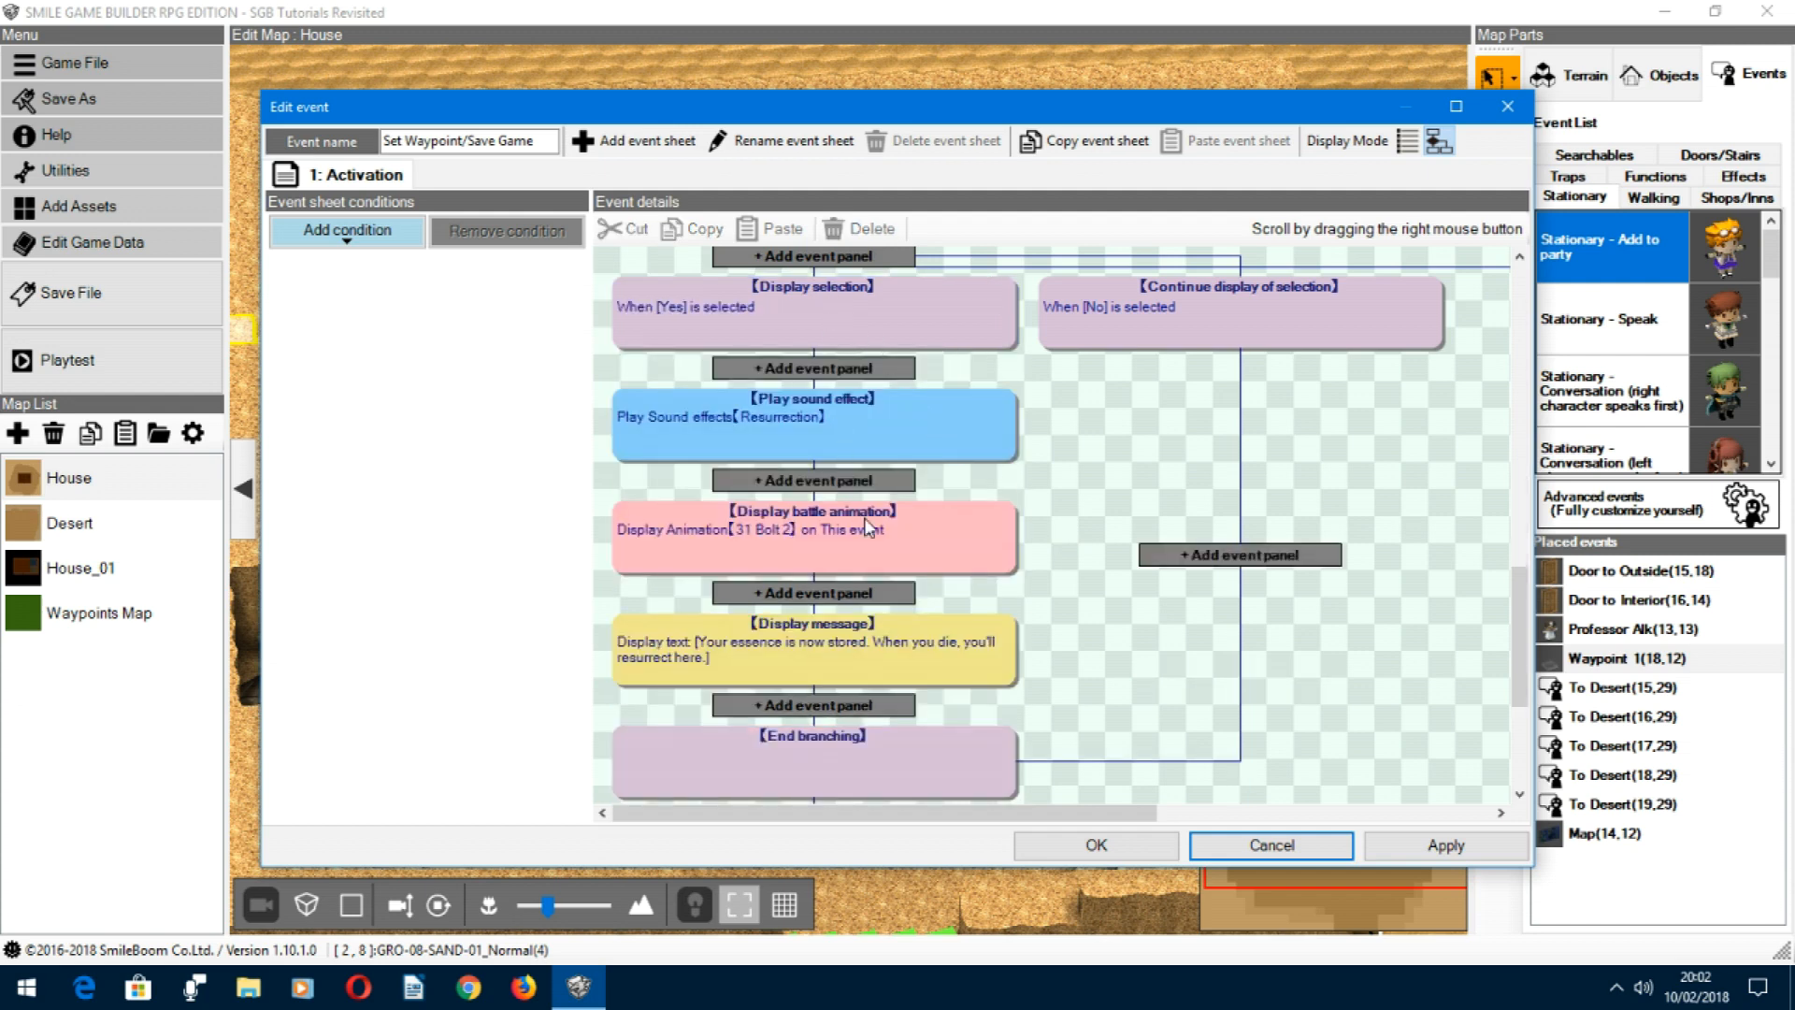
right_drag(1064, 603, 1068, 520)
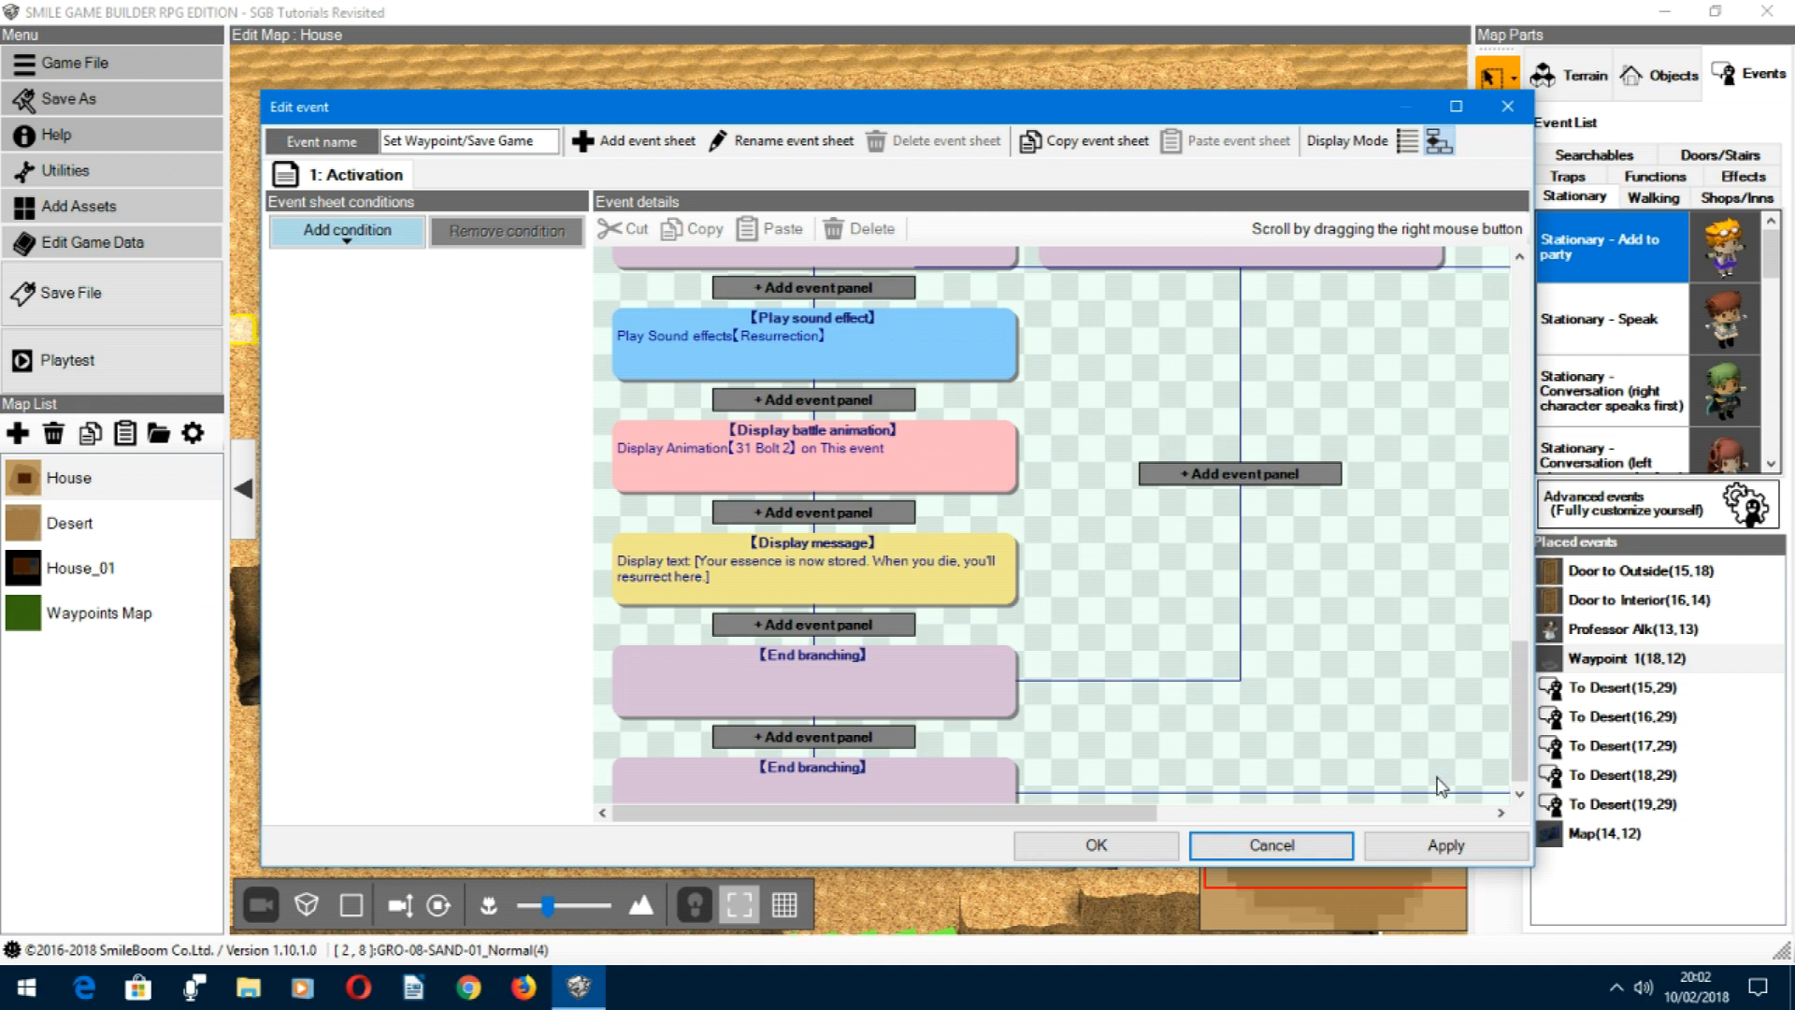
click(1313, 849)
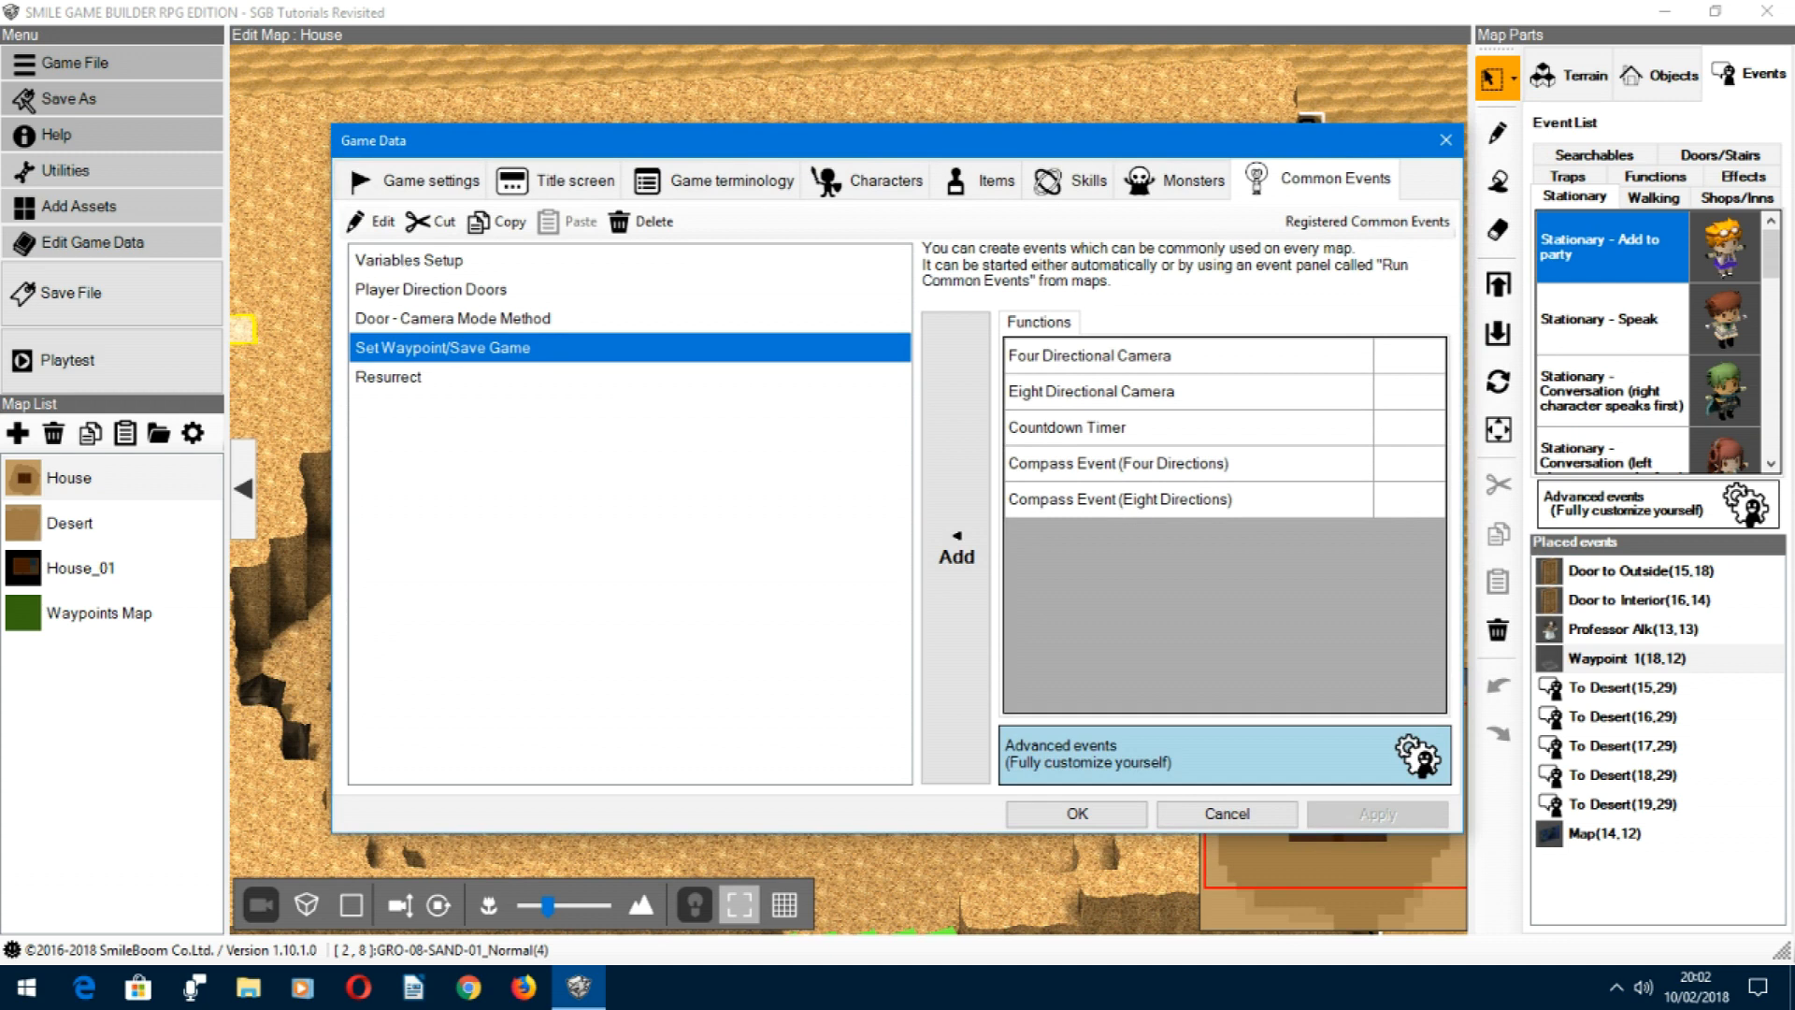
Step: Open the Variables Setup common event and review its player, camera and key input variable assignments
click(452, 266)
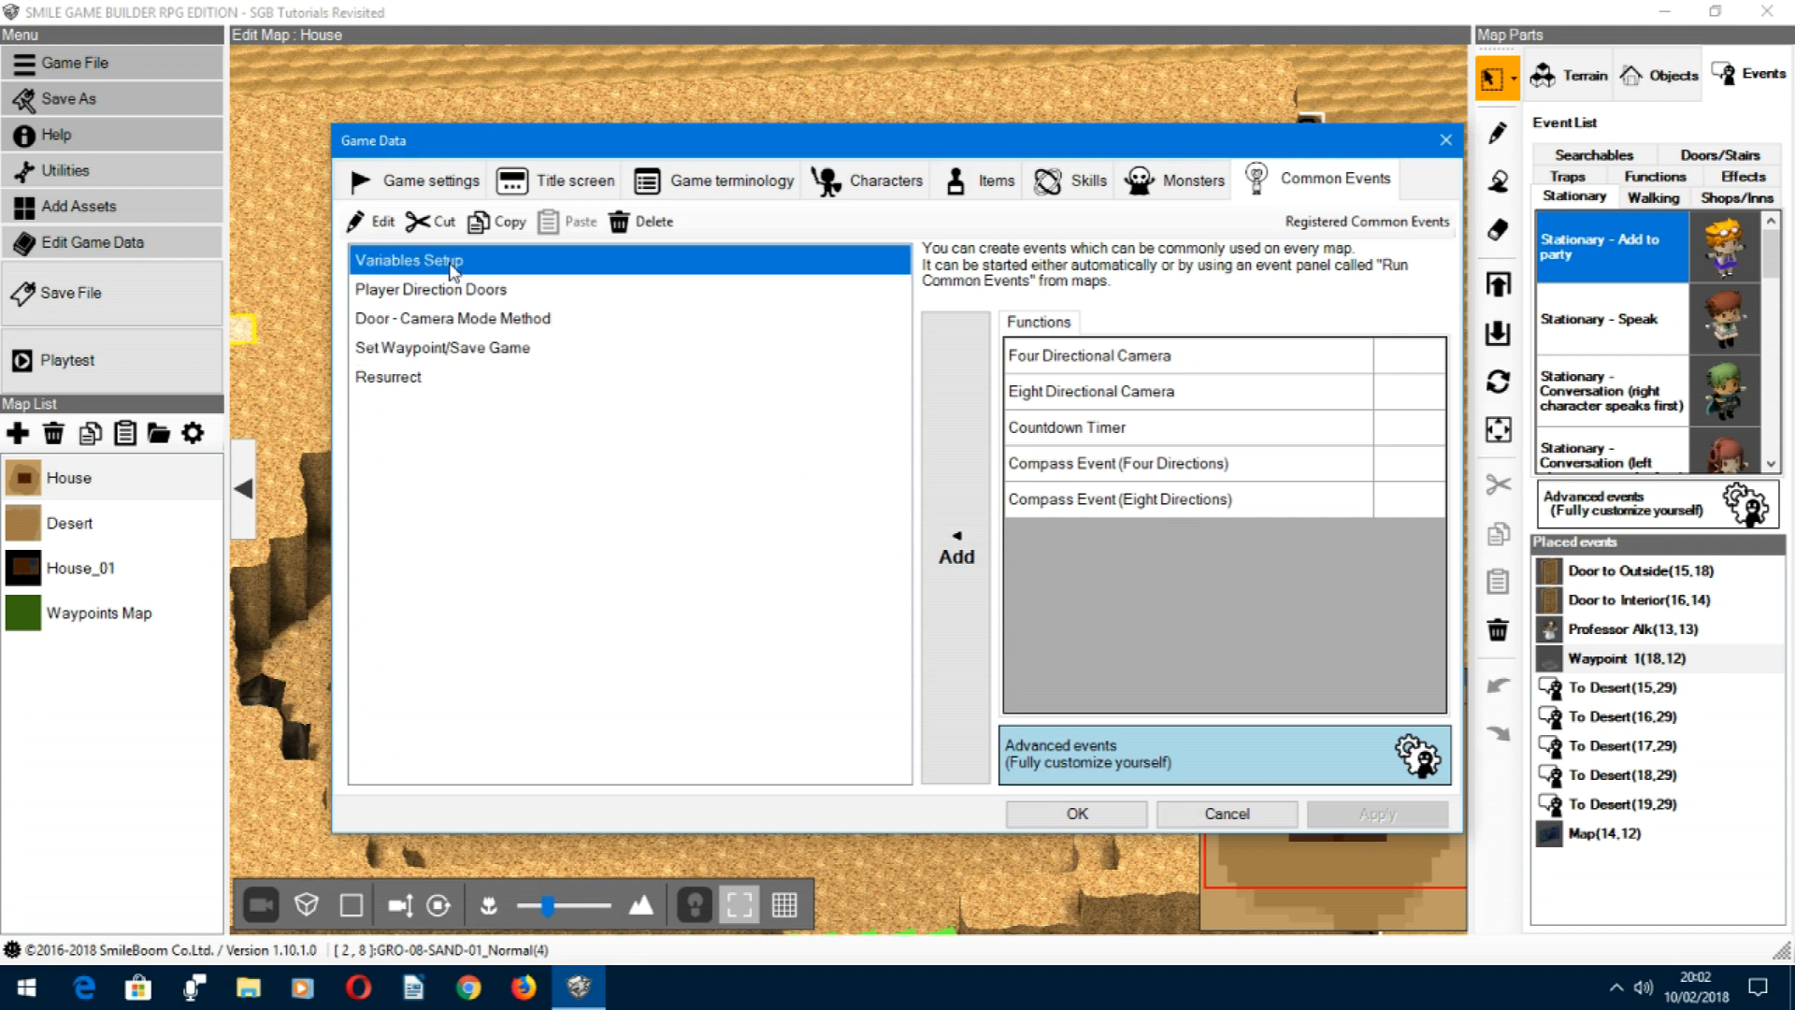
double_click(433, 264)
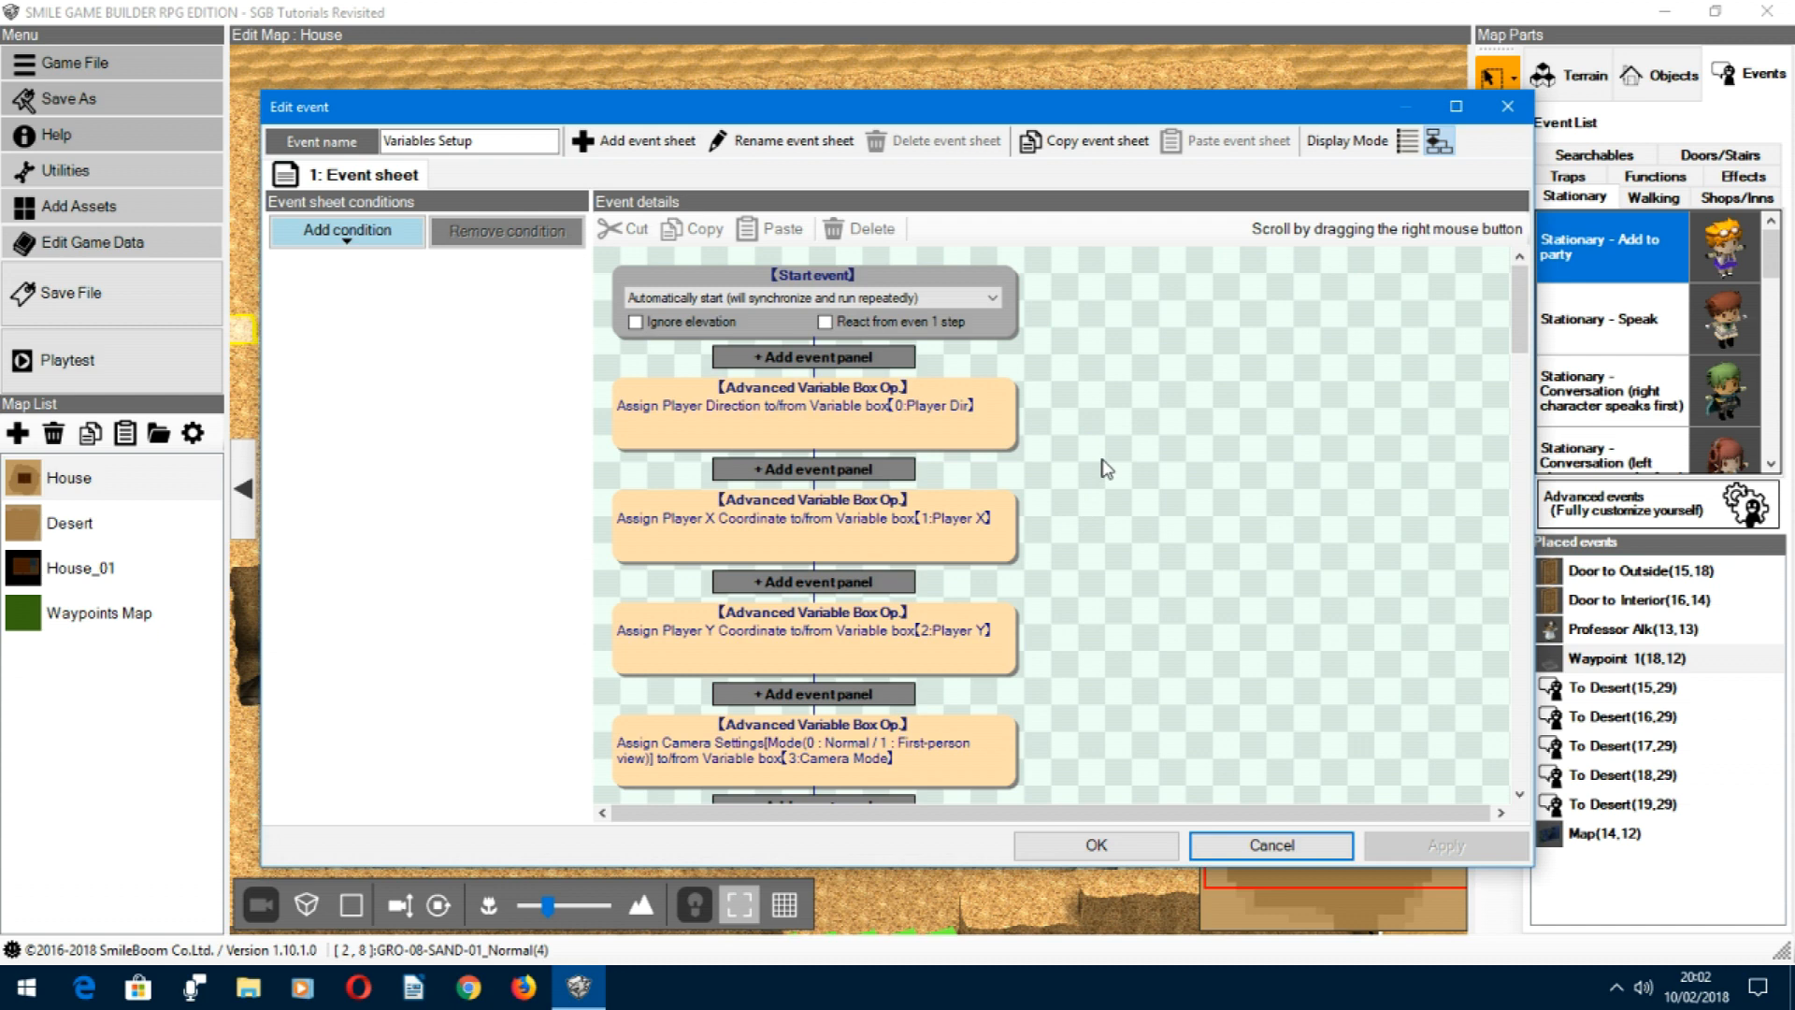
scroll(1106, 467, down, 1)
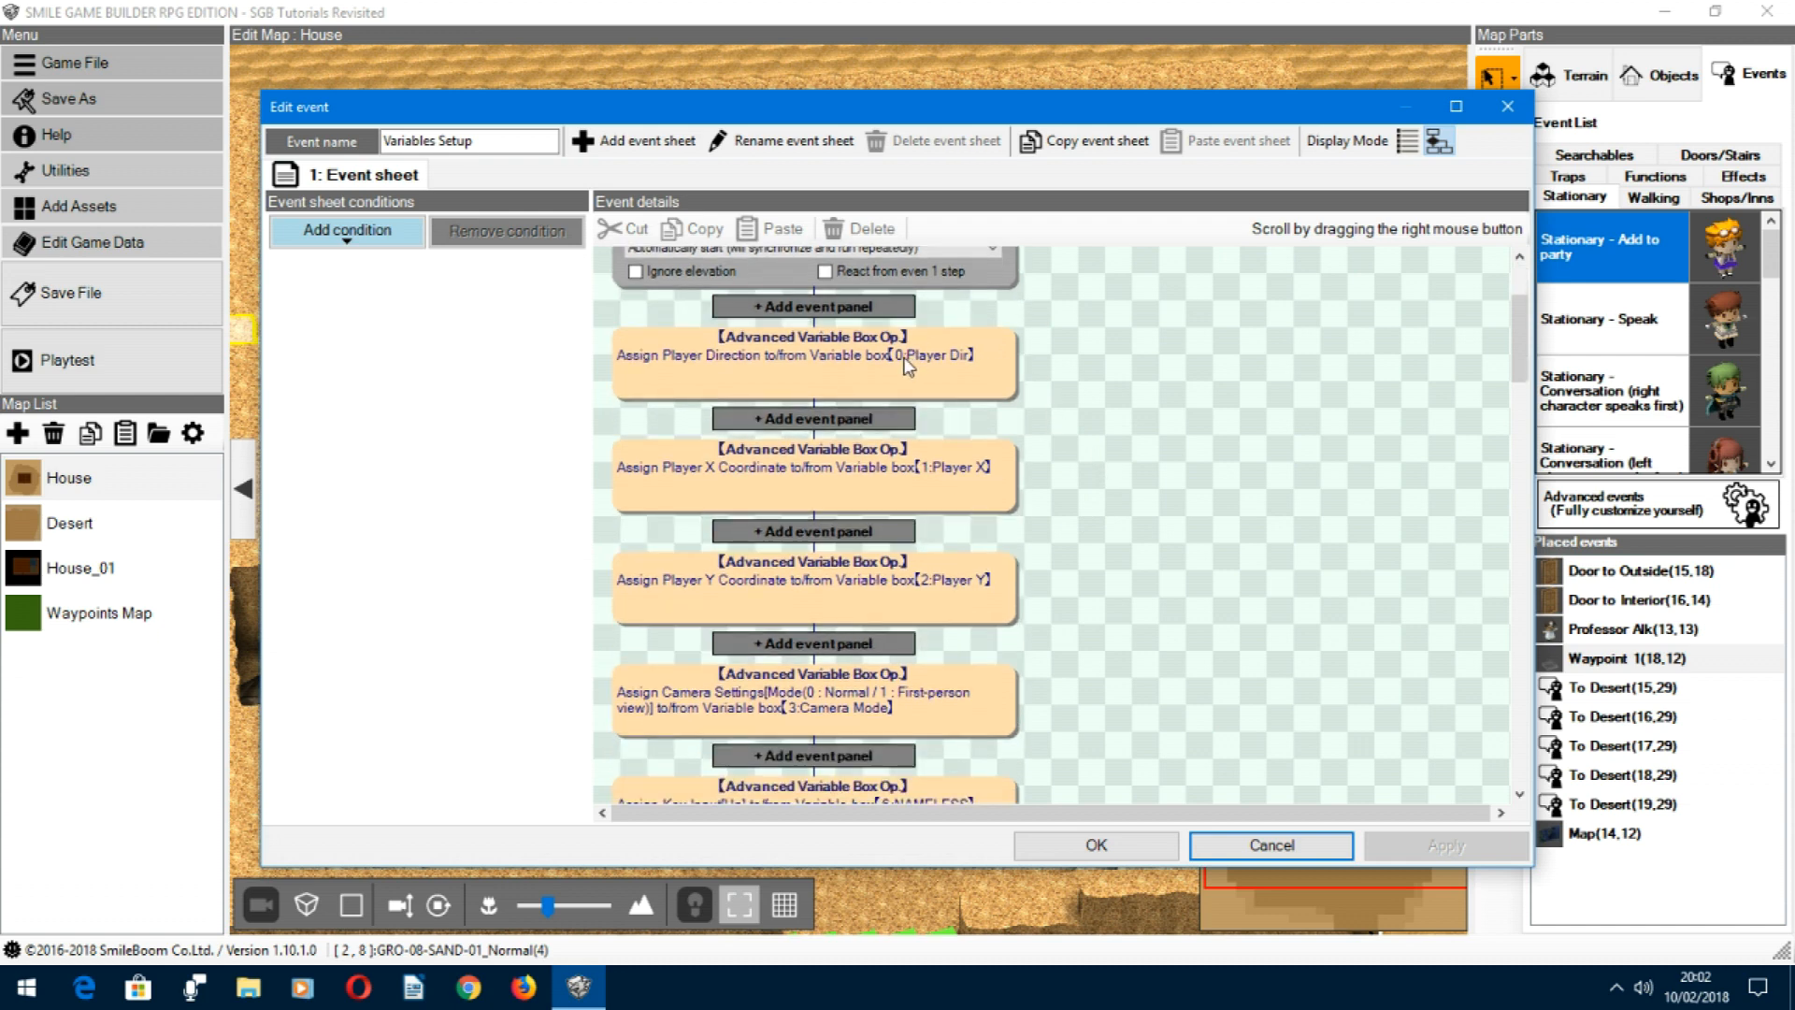
scroll(1075, 528, down, 1)
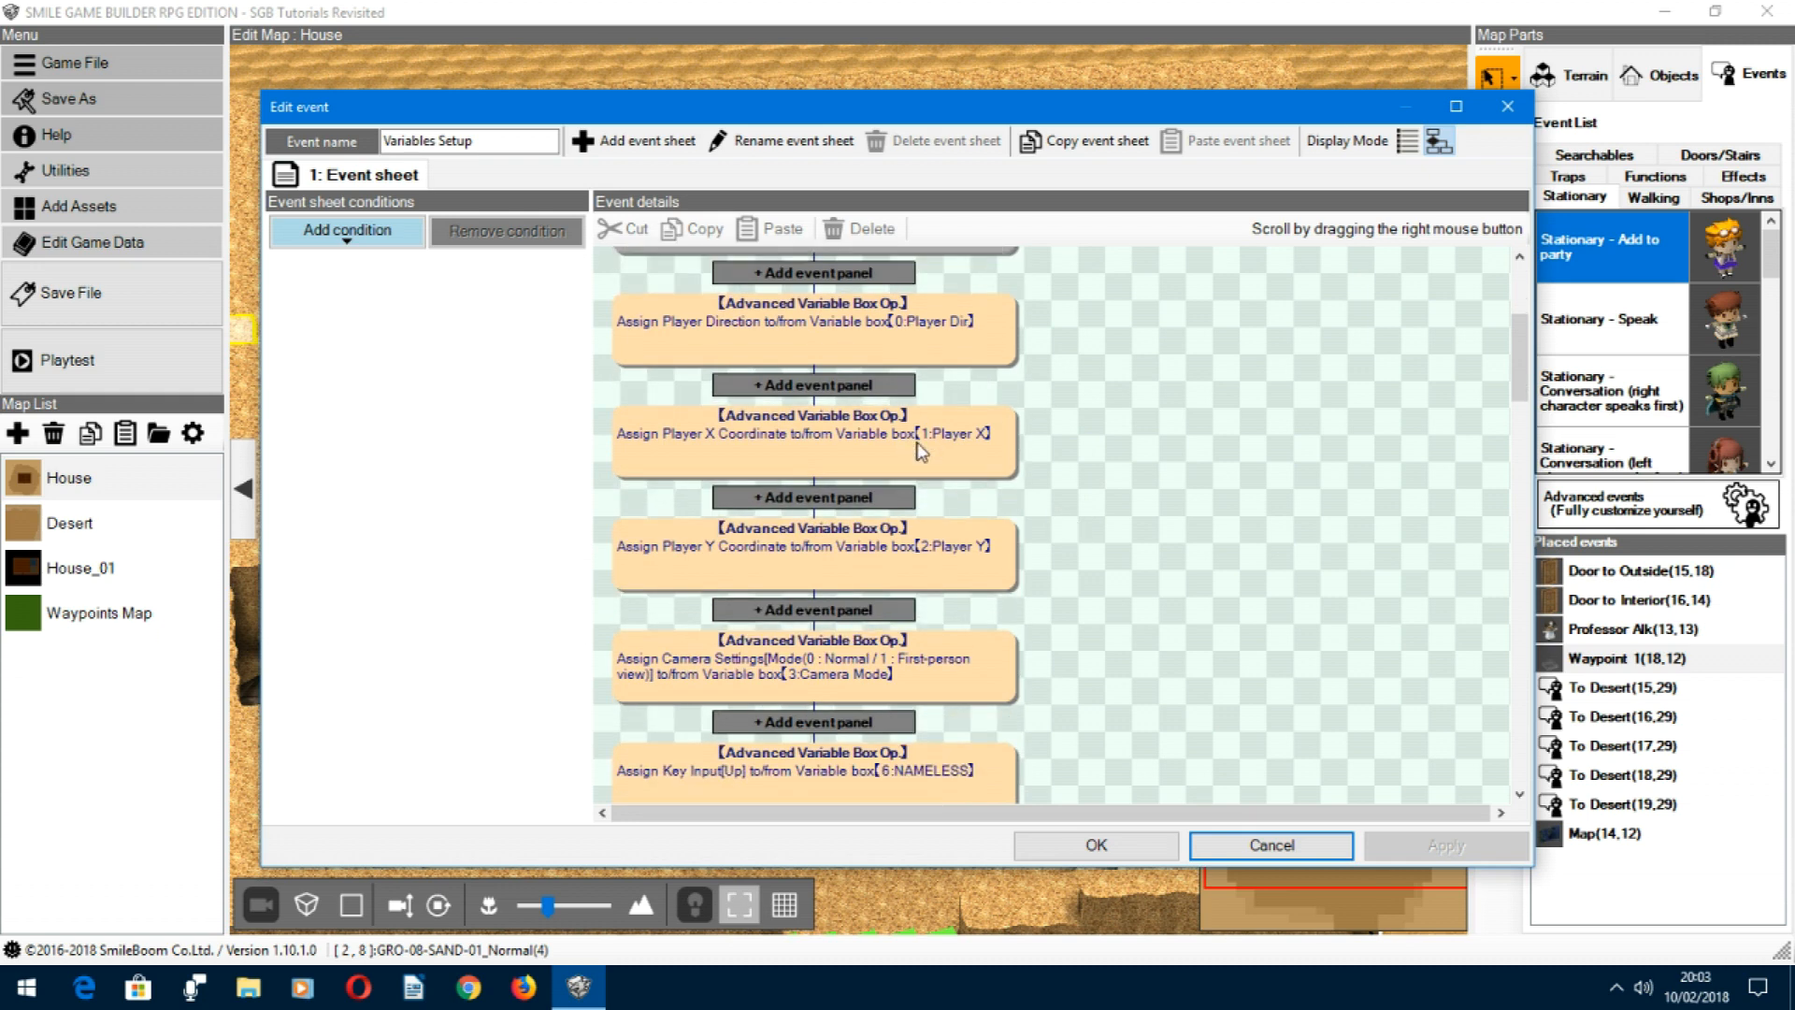
scroll(996, 496, down, 2)
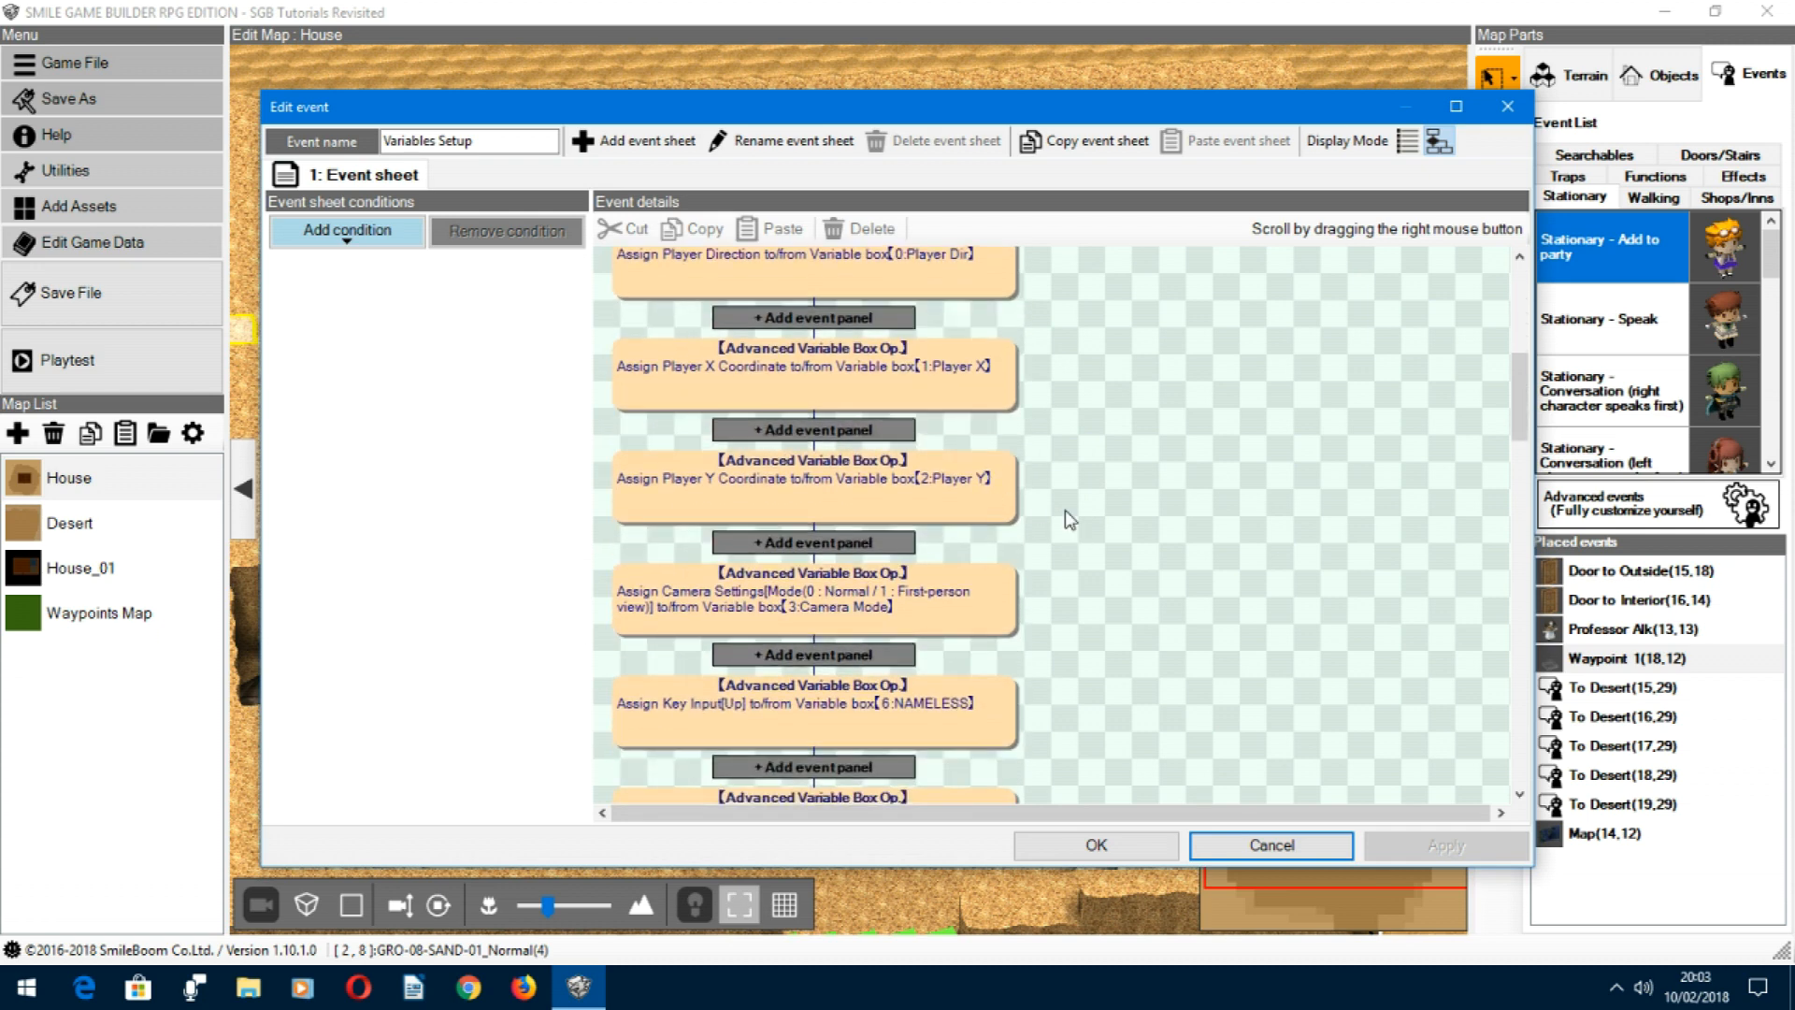
scroll(1067, 512, down, 8)
scroll(1071, 520, down, 6)
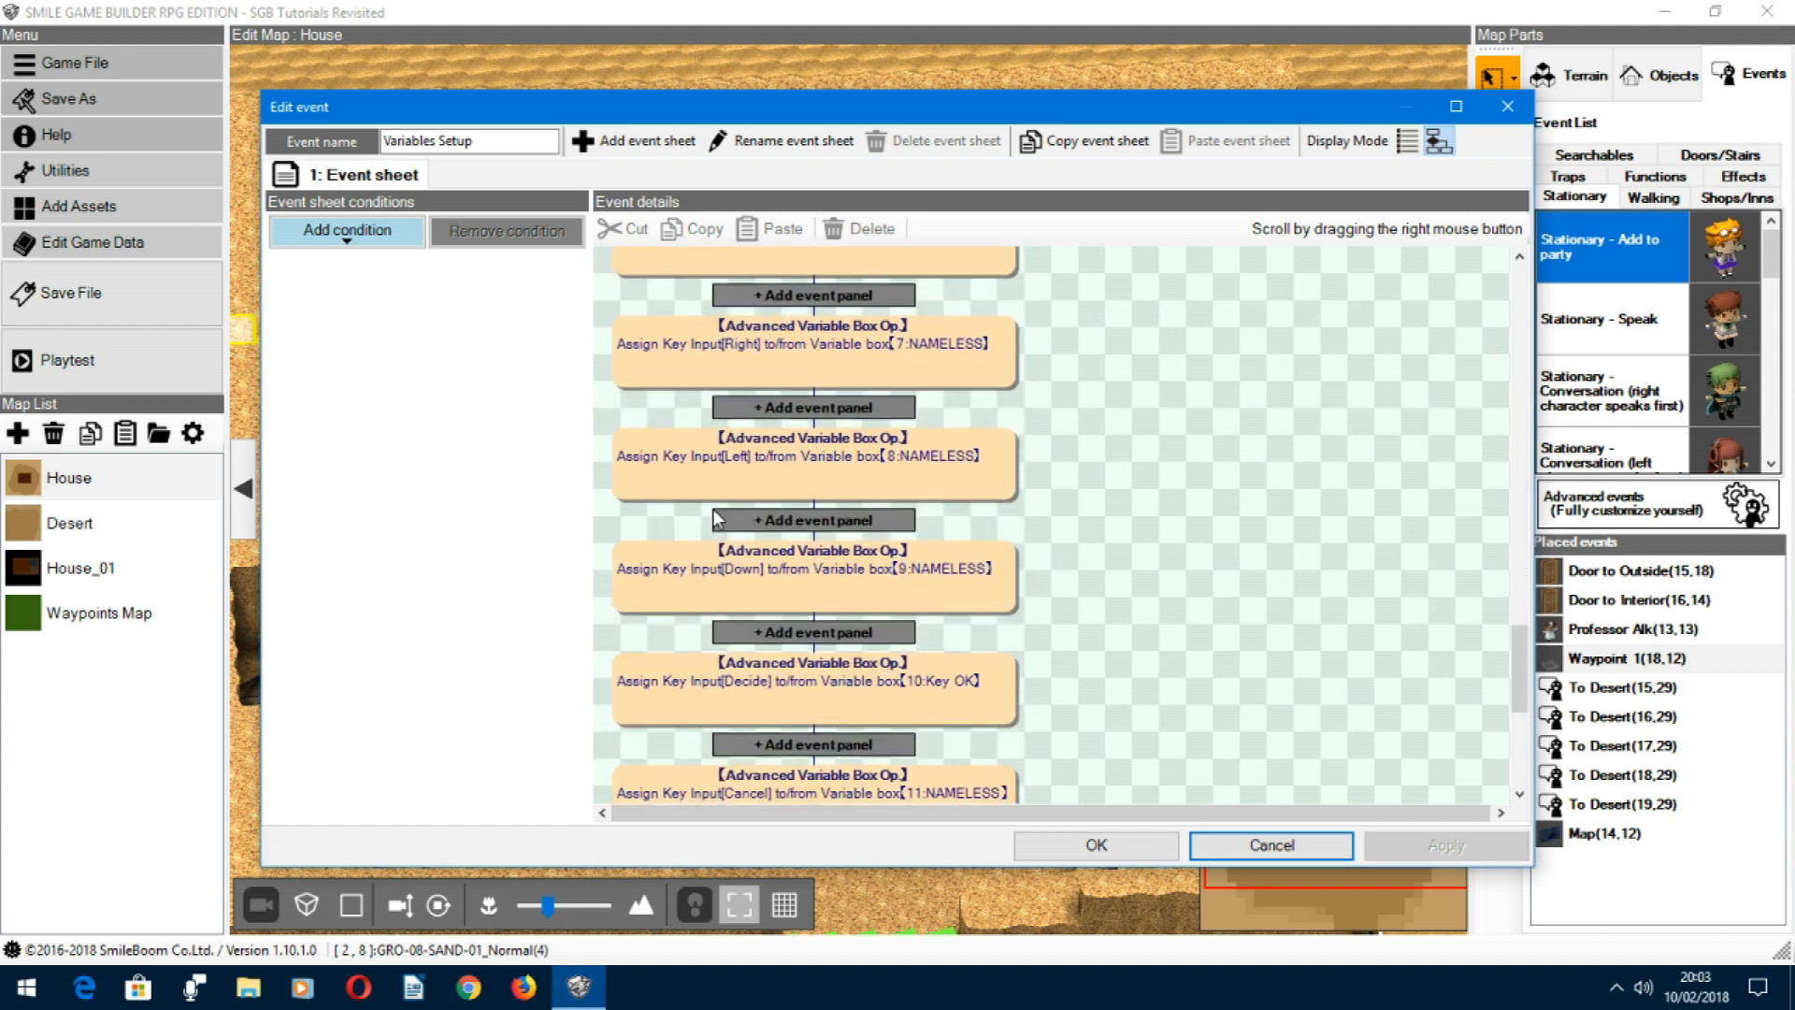
Step: Inspect the settings of the Key OK variable assignment, and close the event and the game data without changes
click(879, 678)
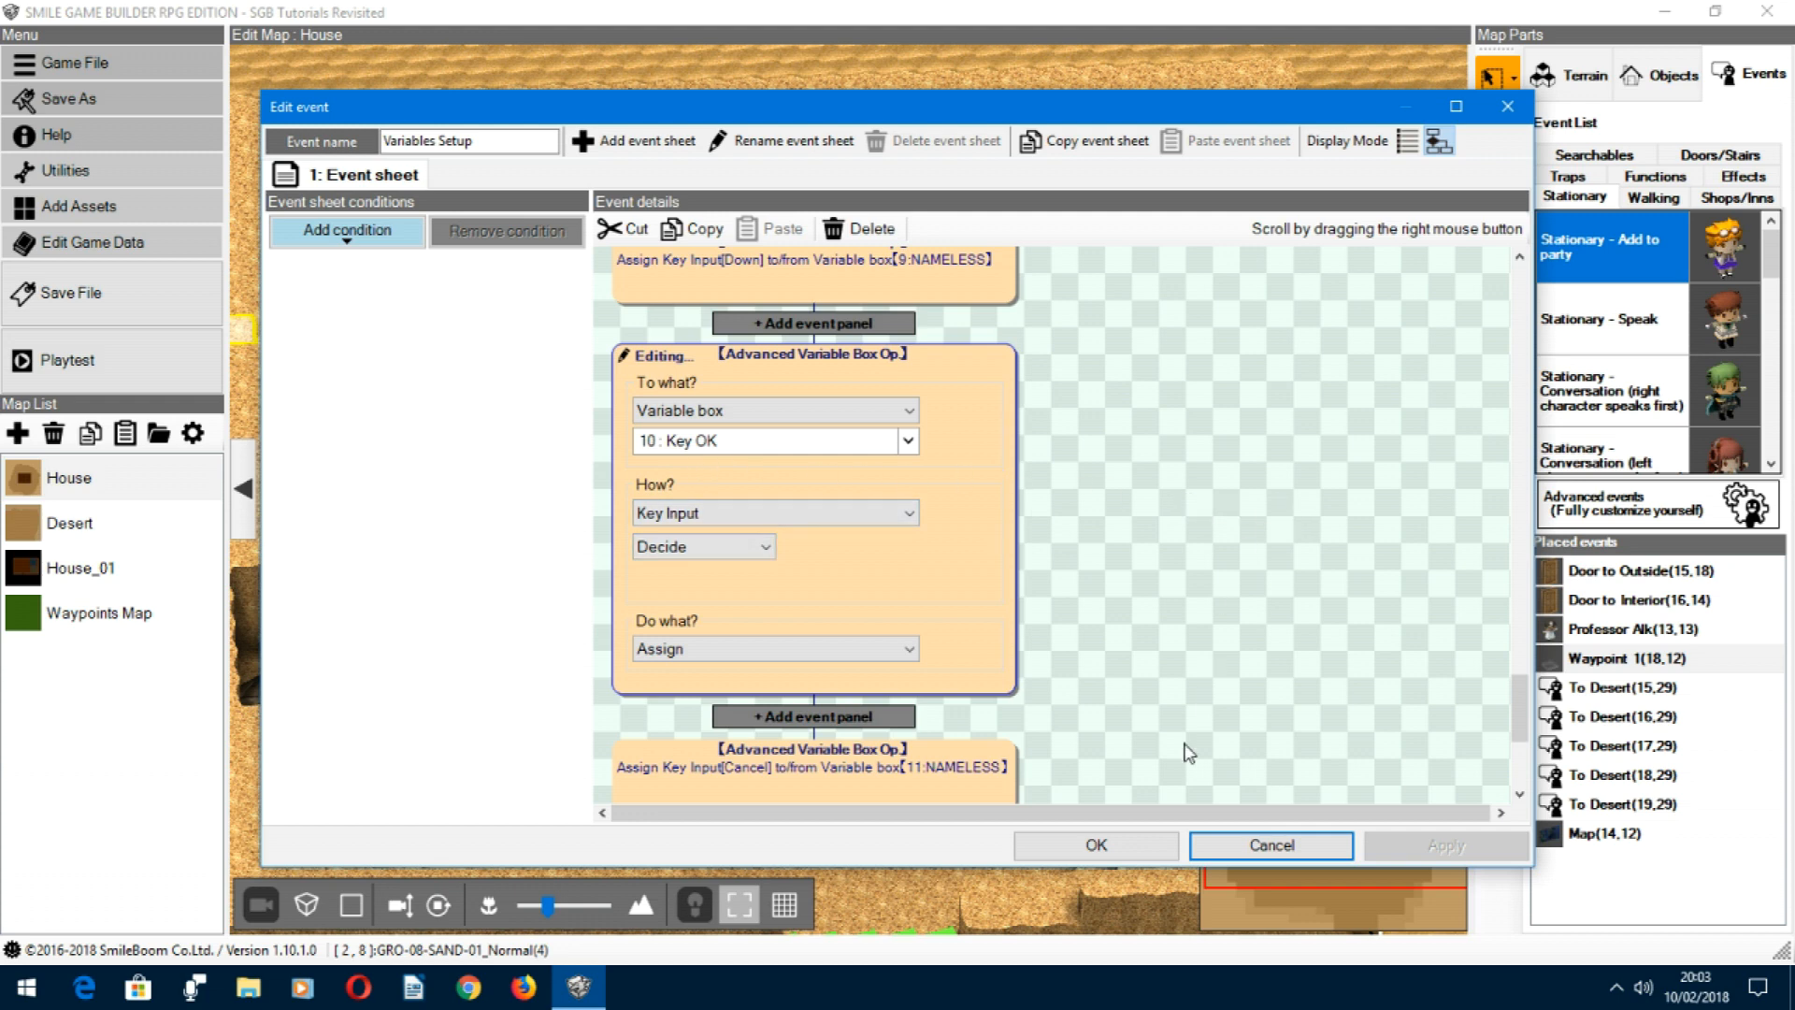
click(1330, 845)
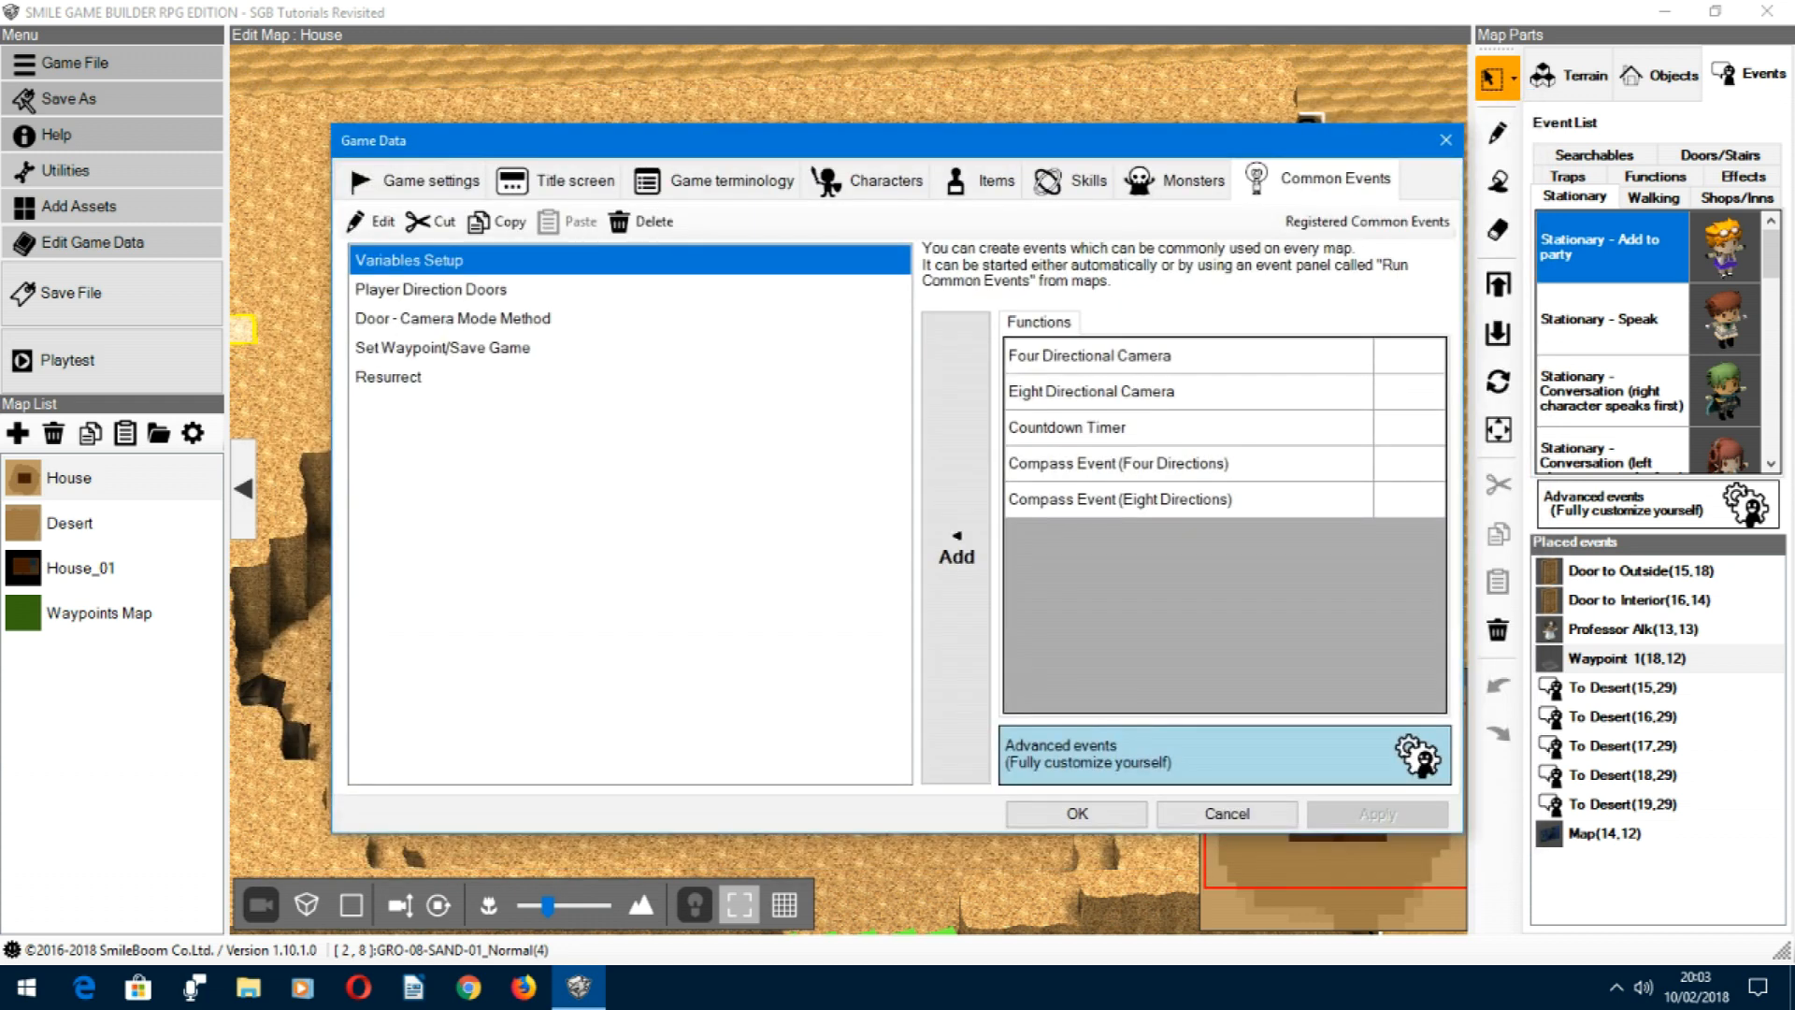
click(1216, 813)
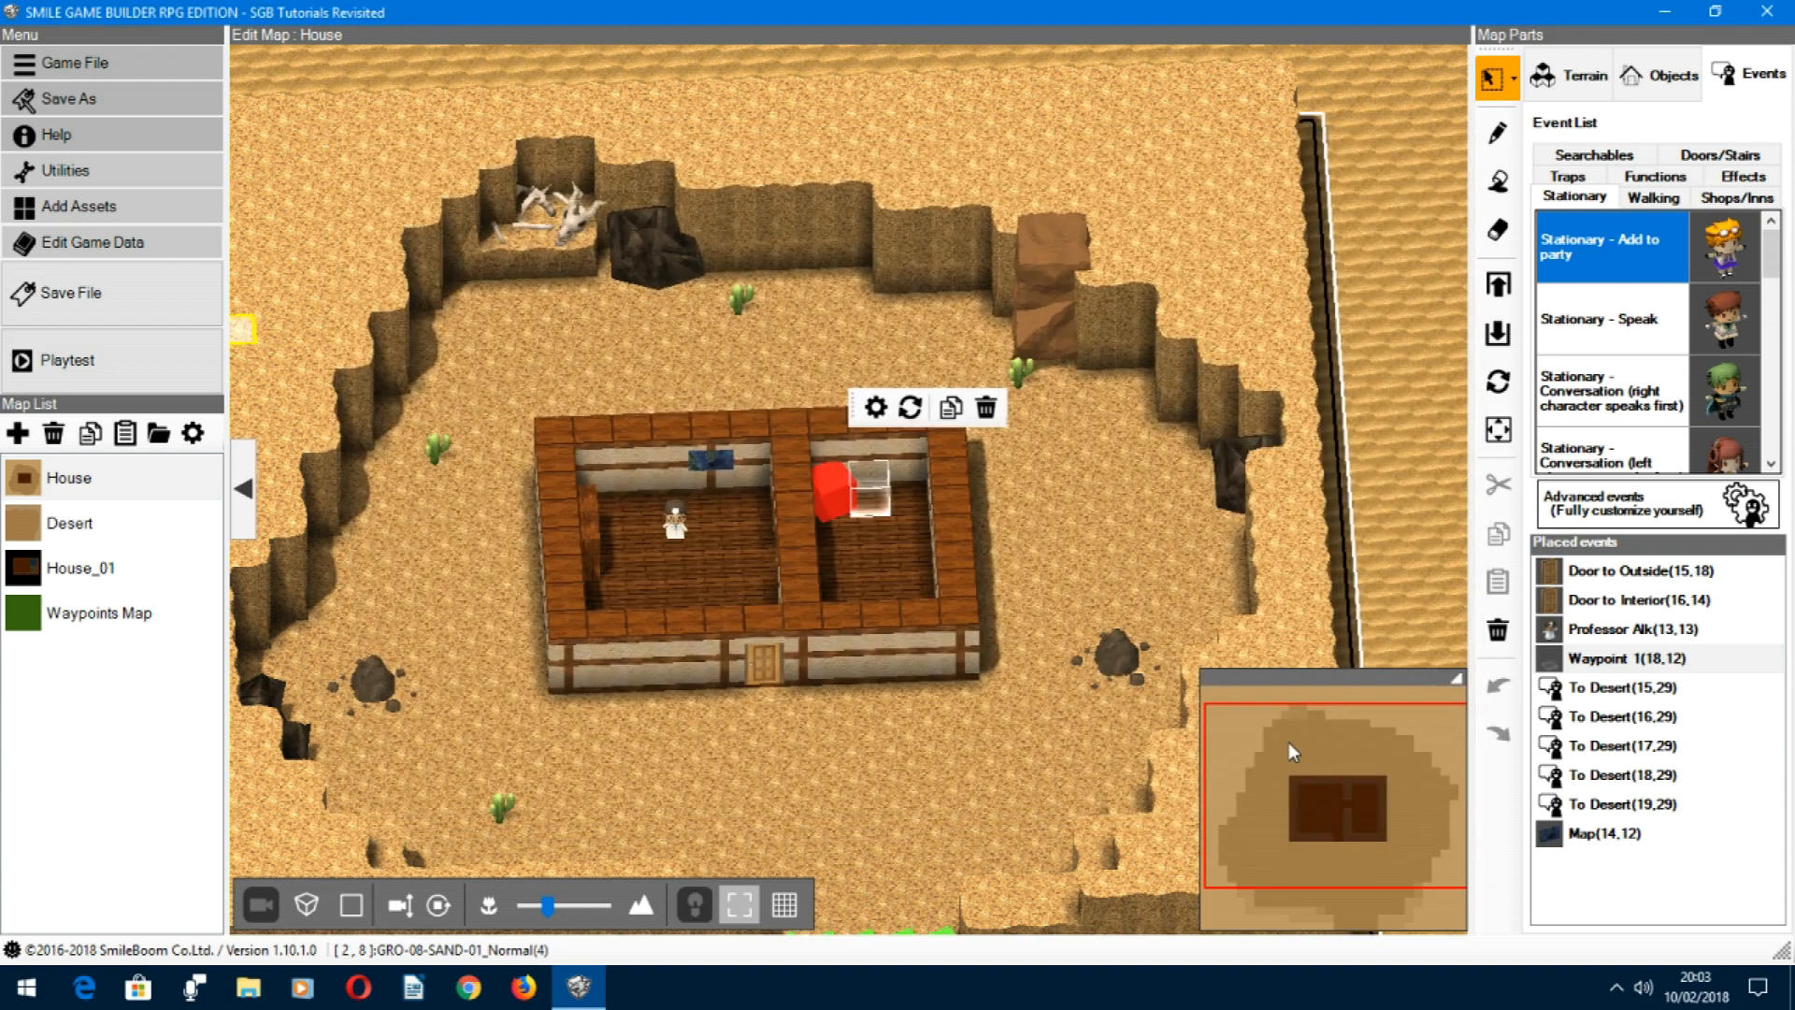
Step: Save the project and playtest the waypoint by choosing Store and confirming with Yes, and close the playtest
key(ctrl+s)
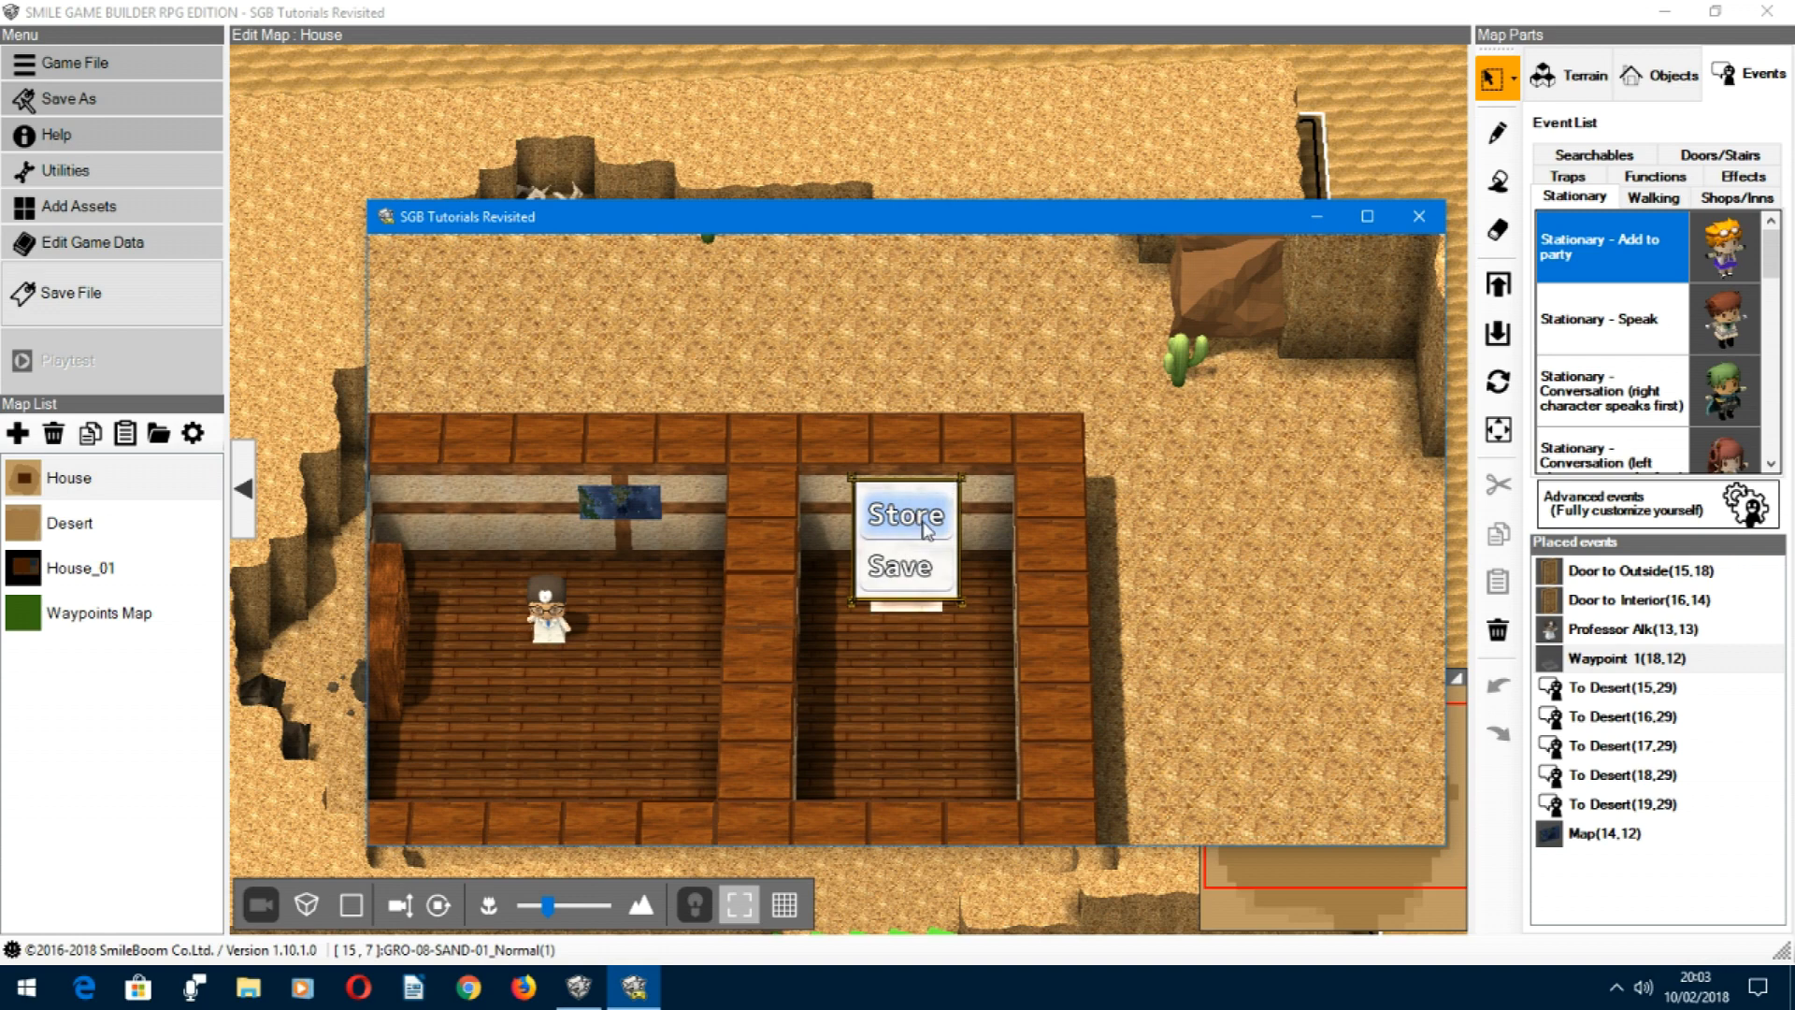
key(Return)
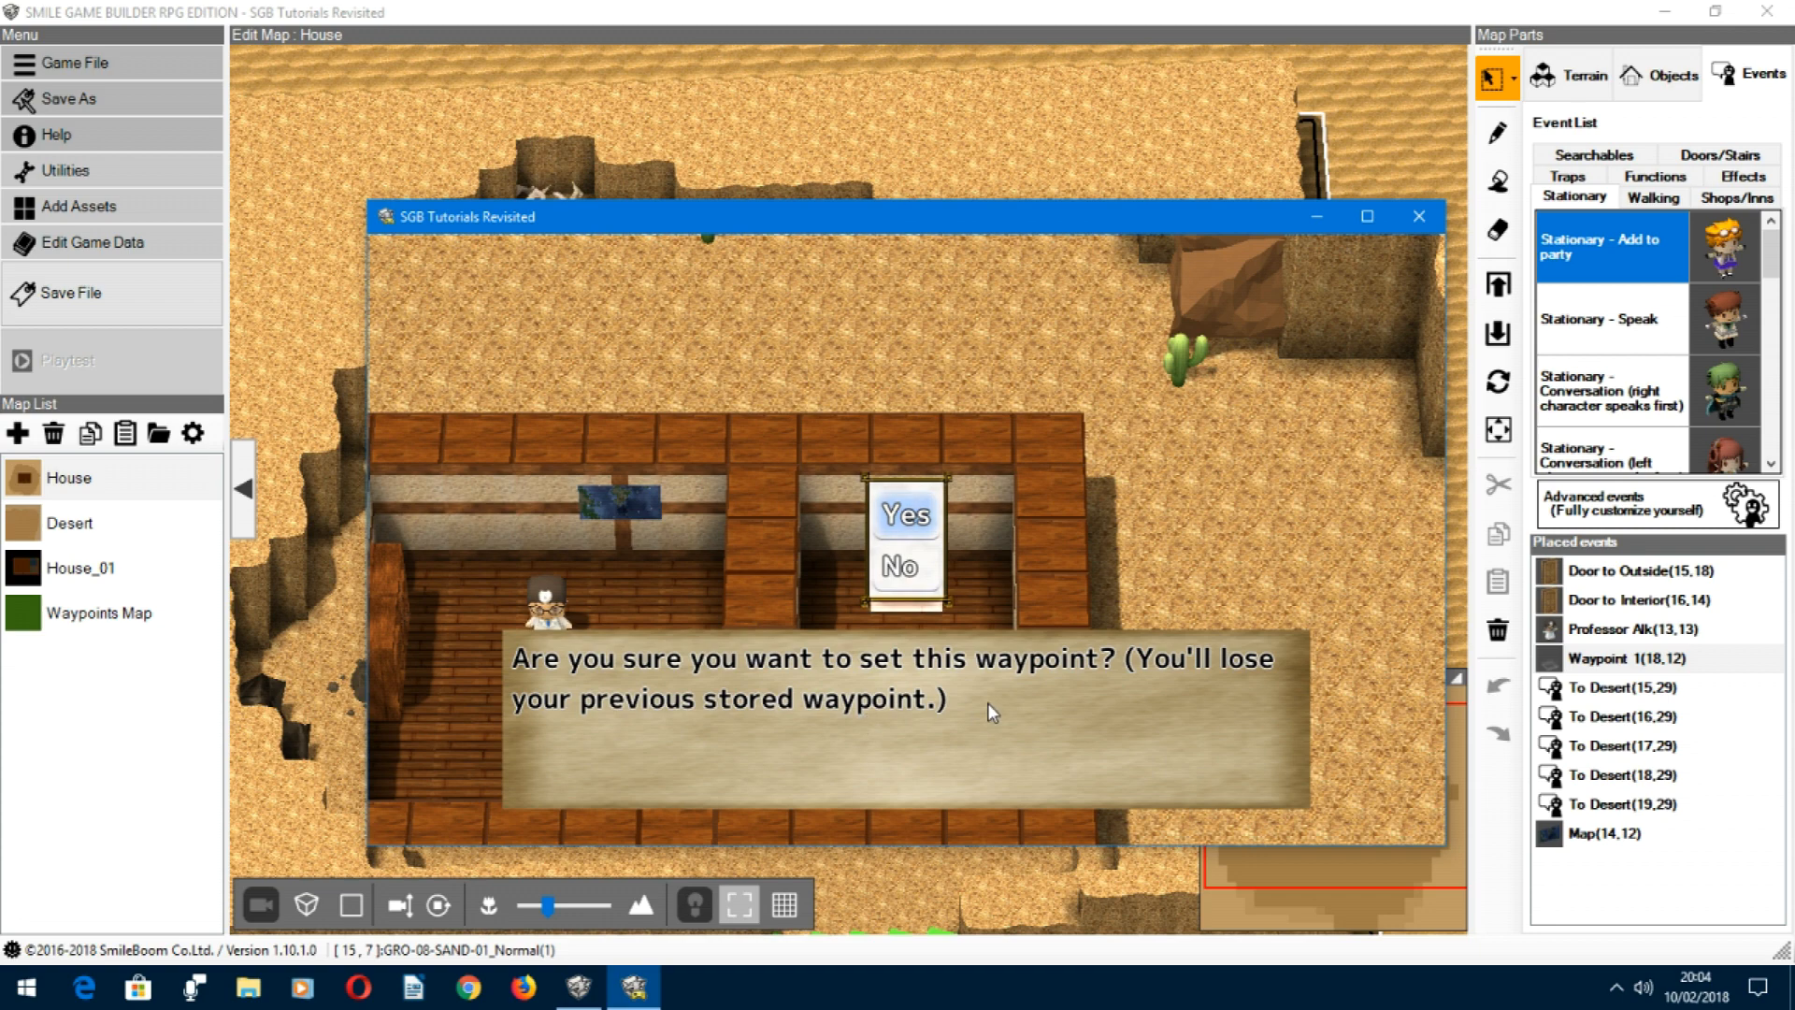
key(Return)
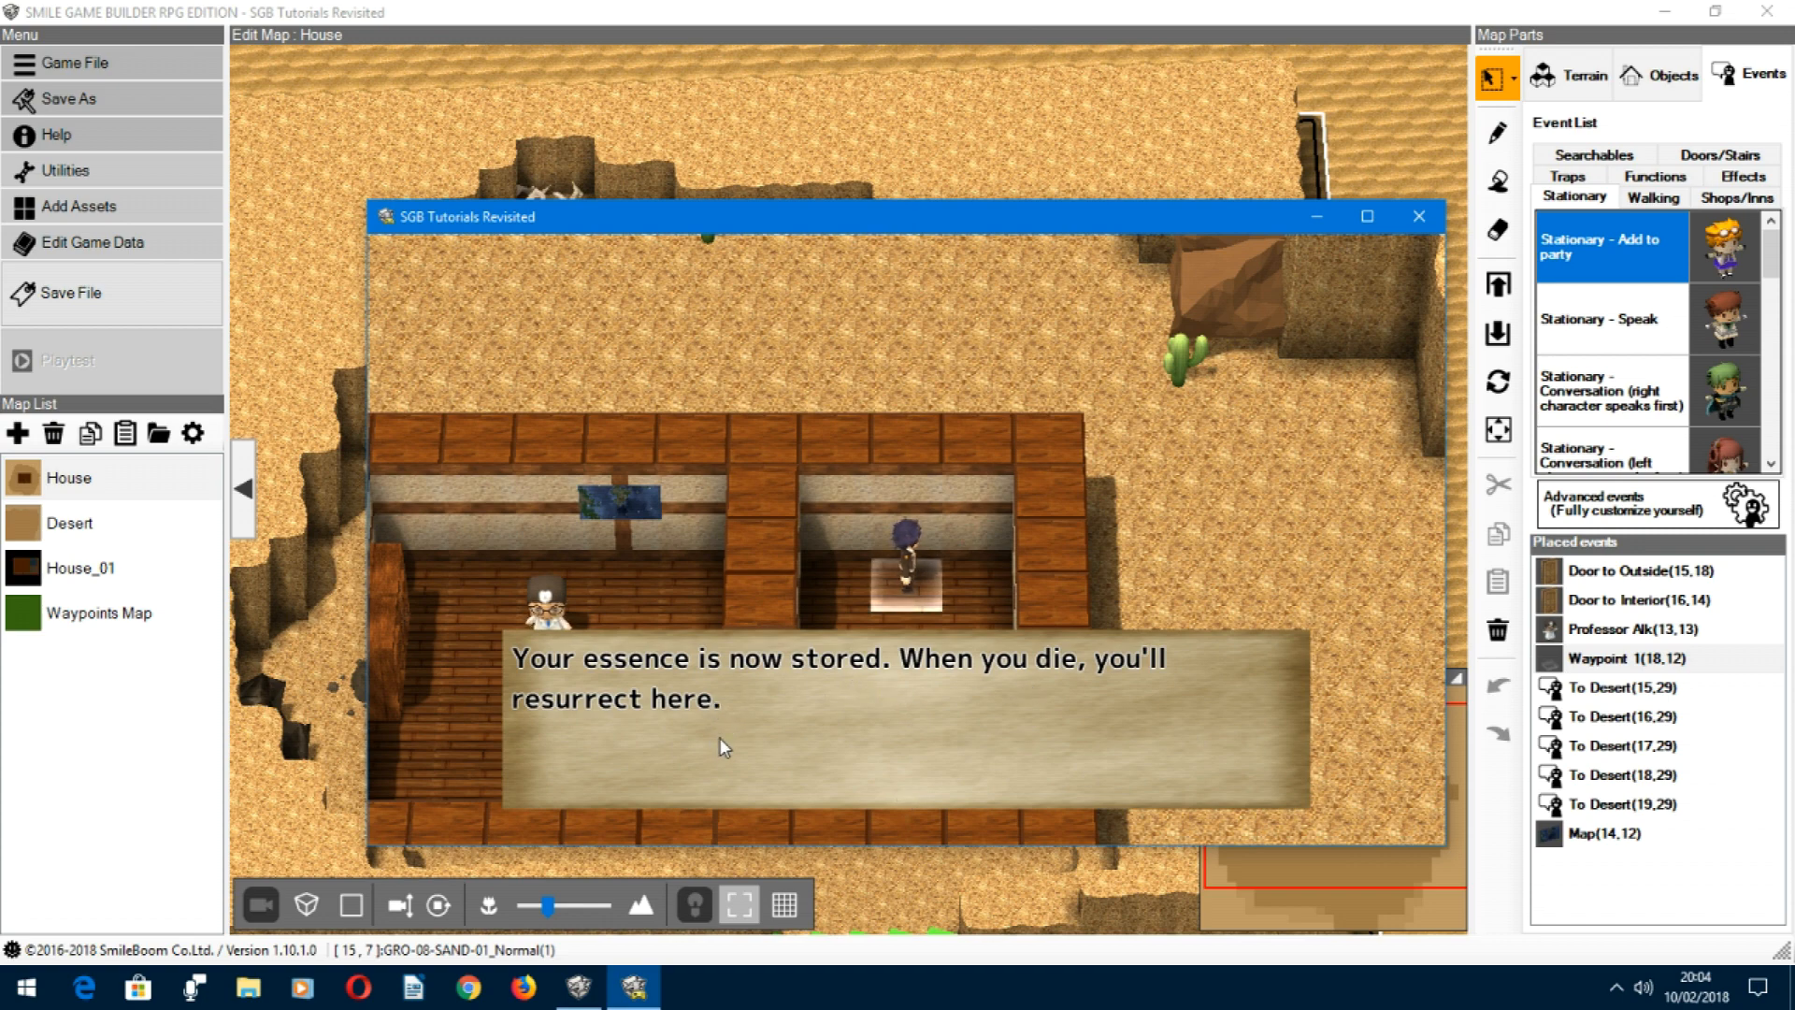
key(Return)
click(1426, 221)
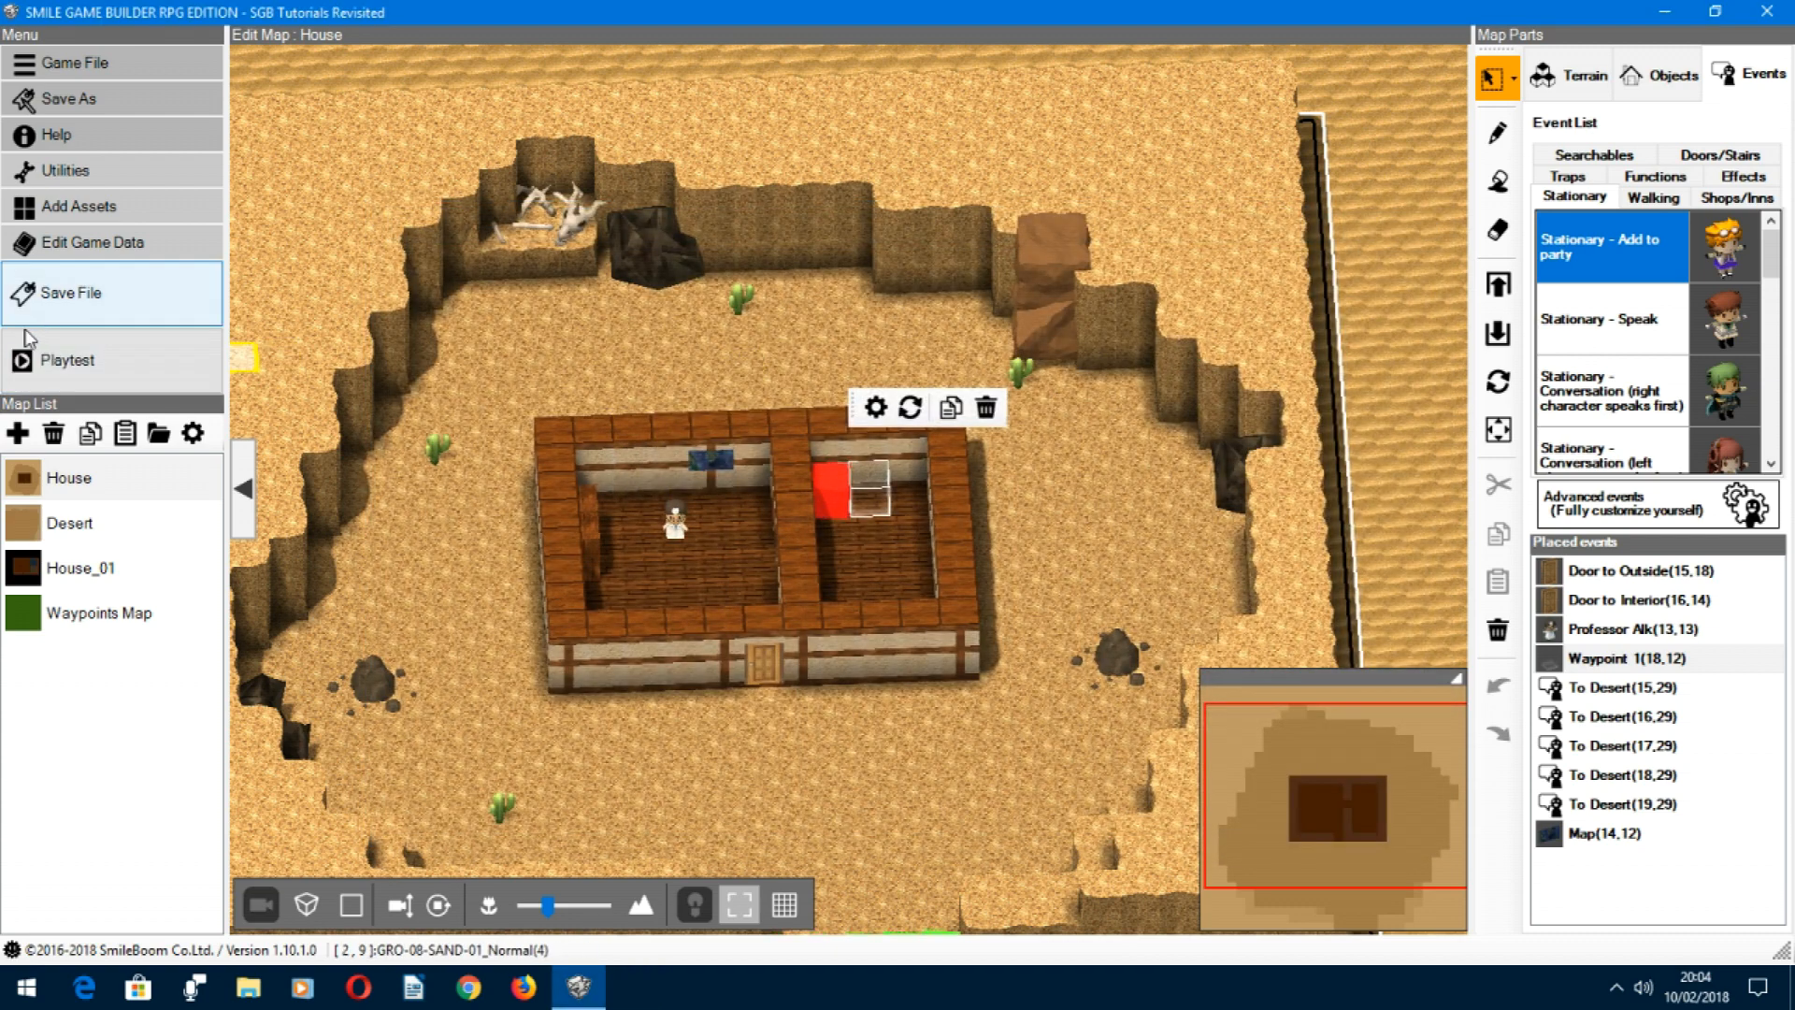
Step: Open the Resurrect common event, review its opening panels, and test play the Resurrection sound effect
click(65, 245)
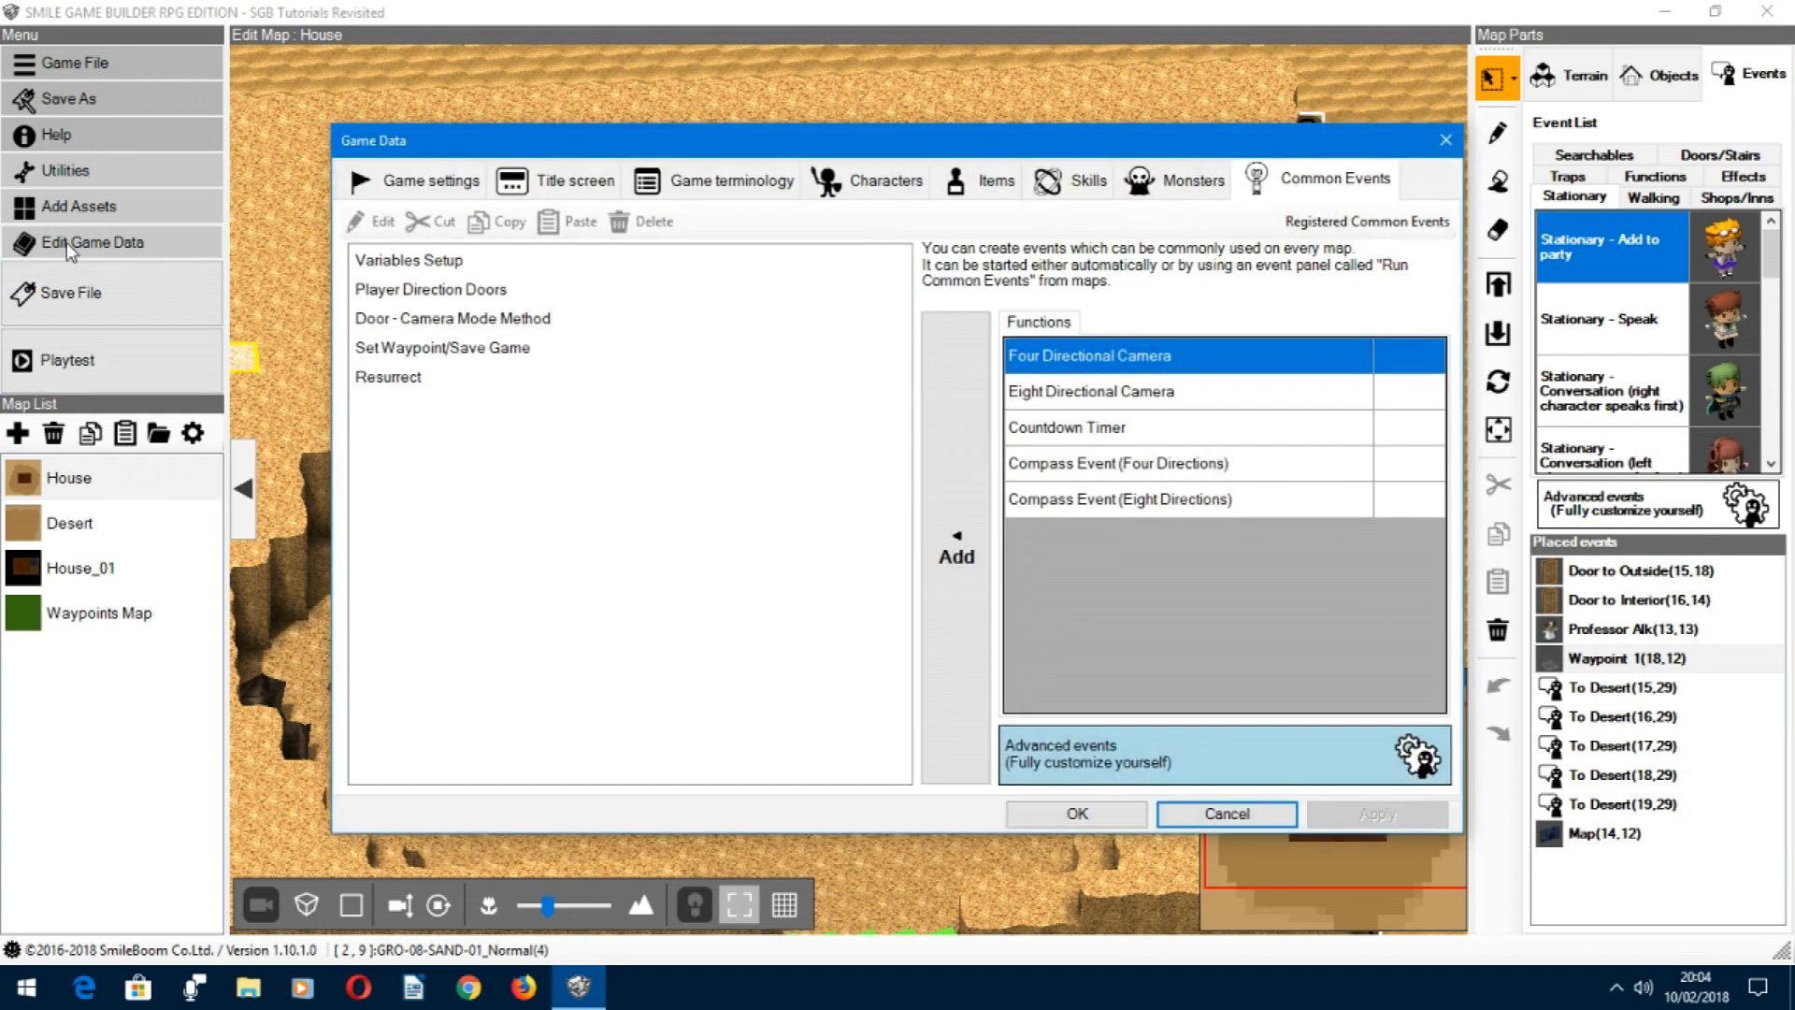
click(389, 379)
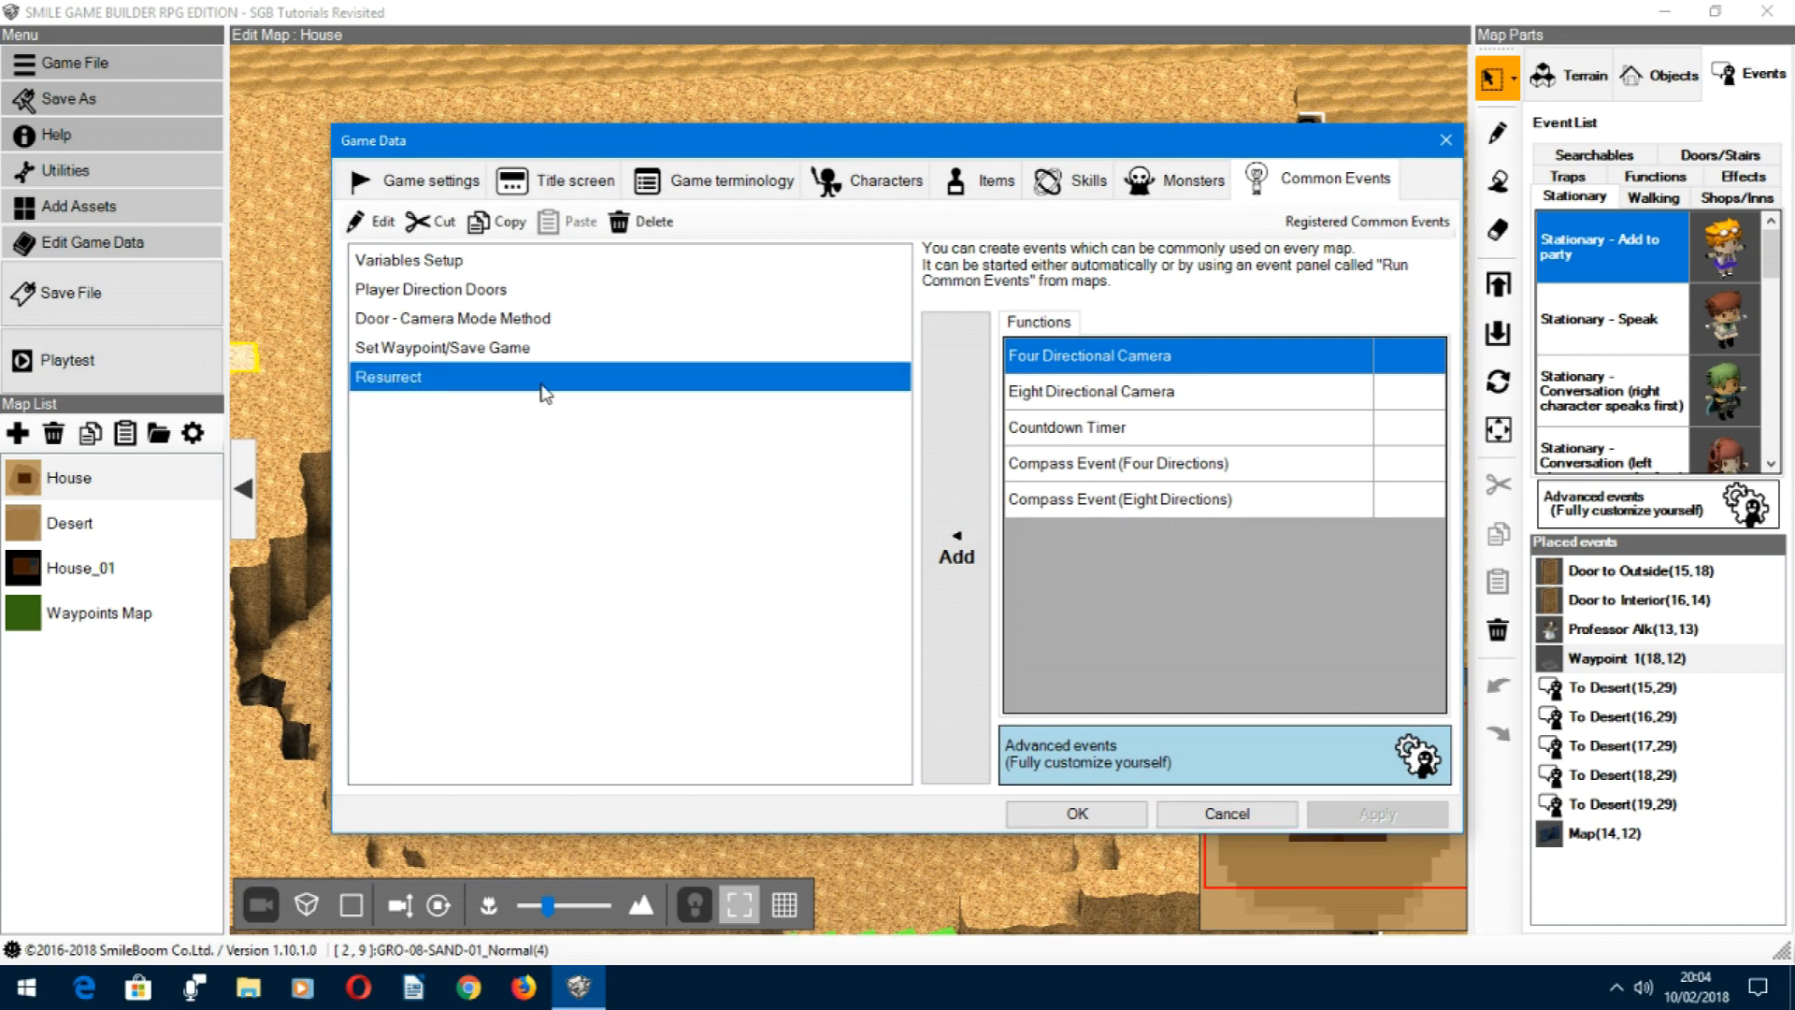
double_click(406, 387)
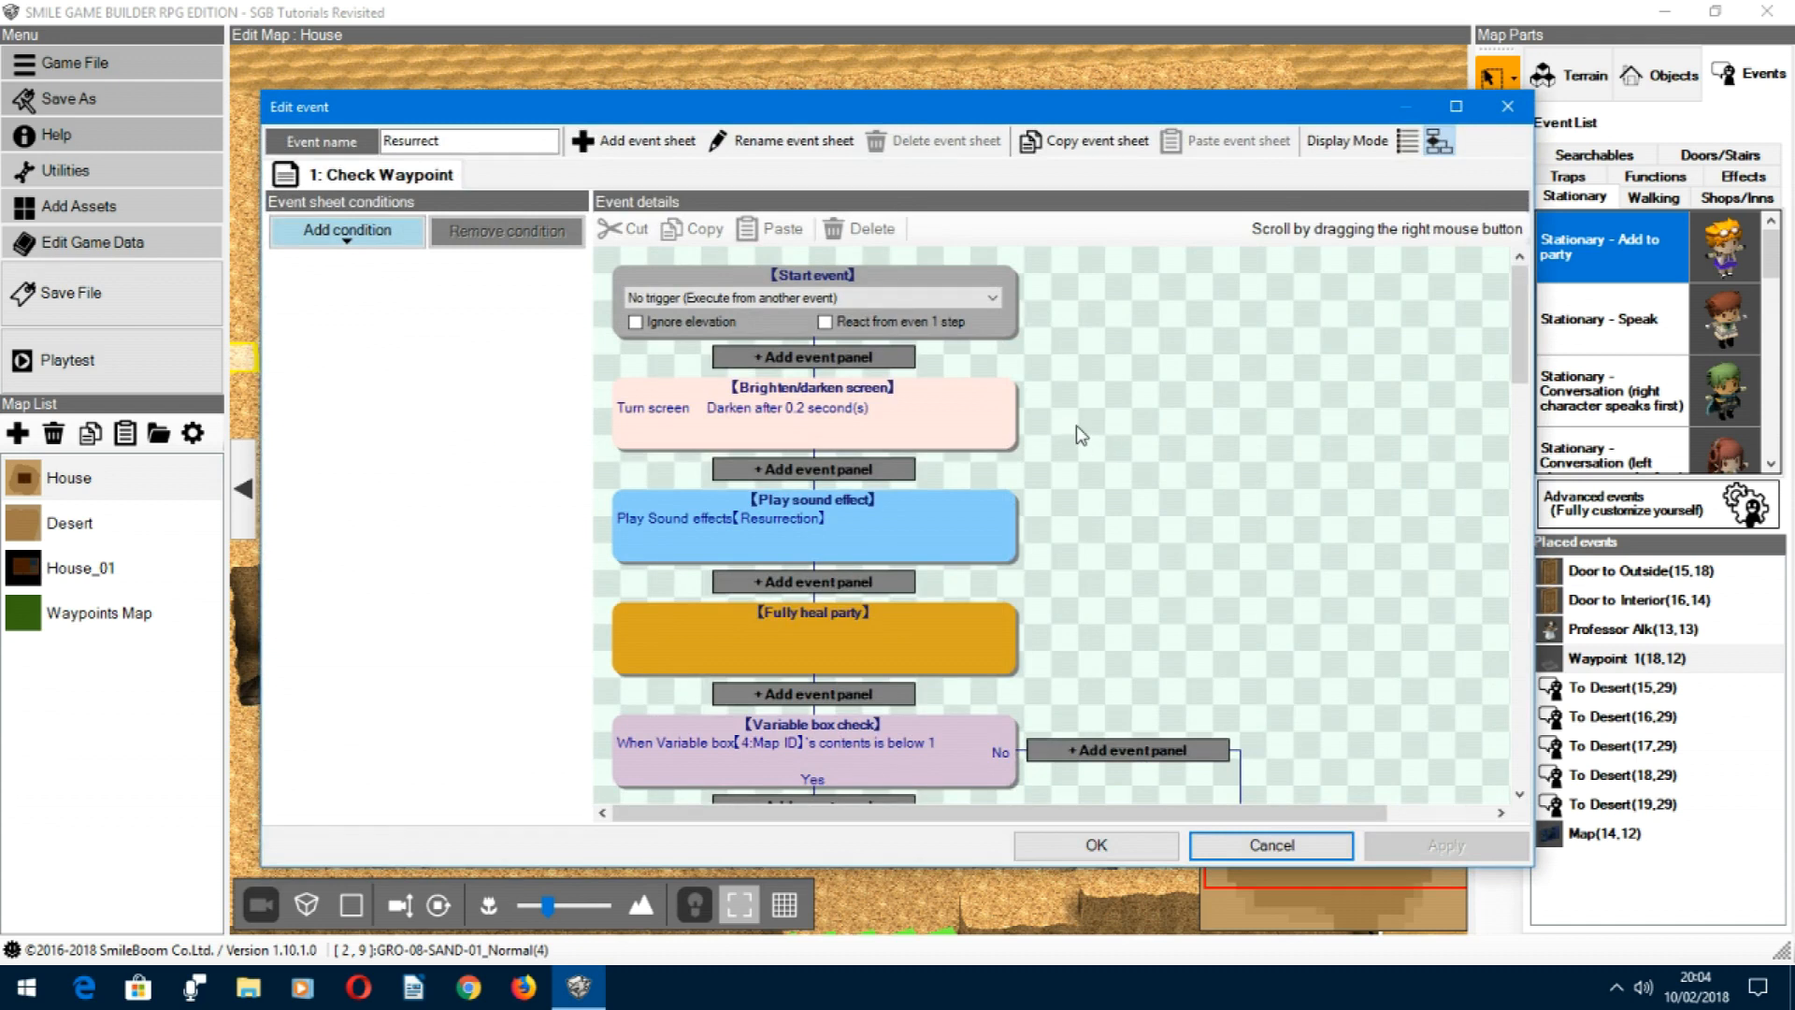
scroll(1081, 394, down, 1)
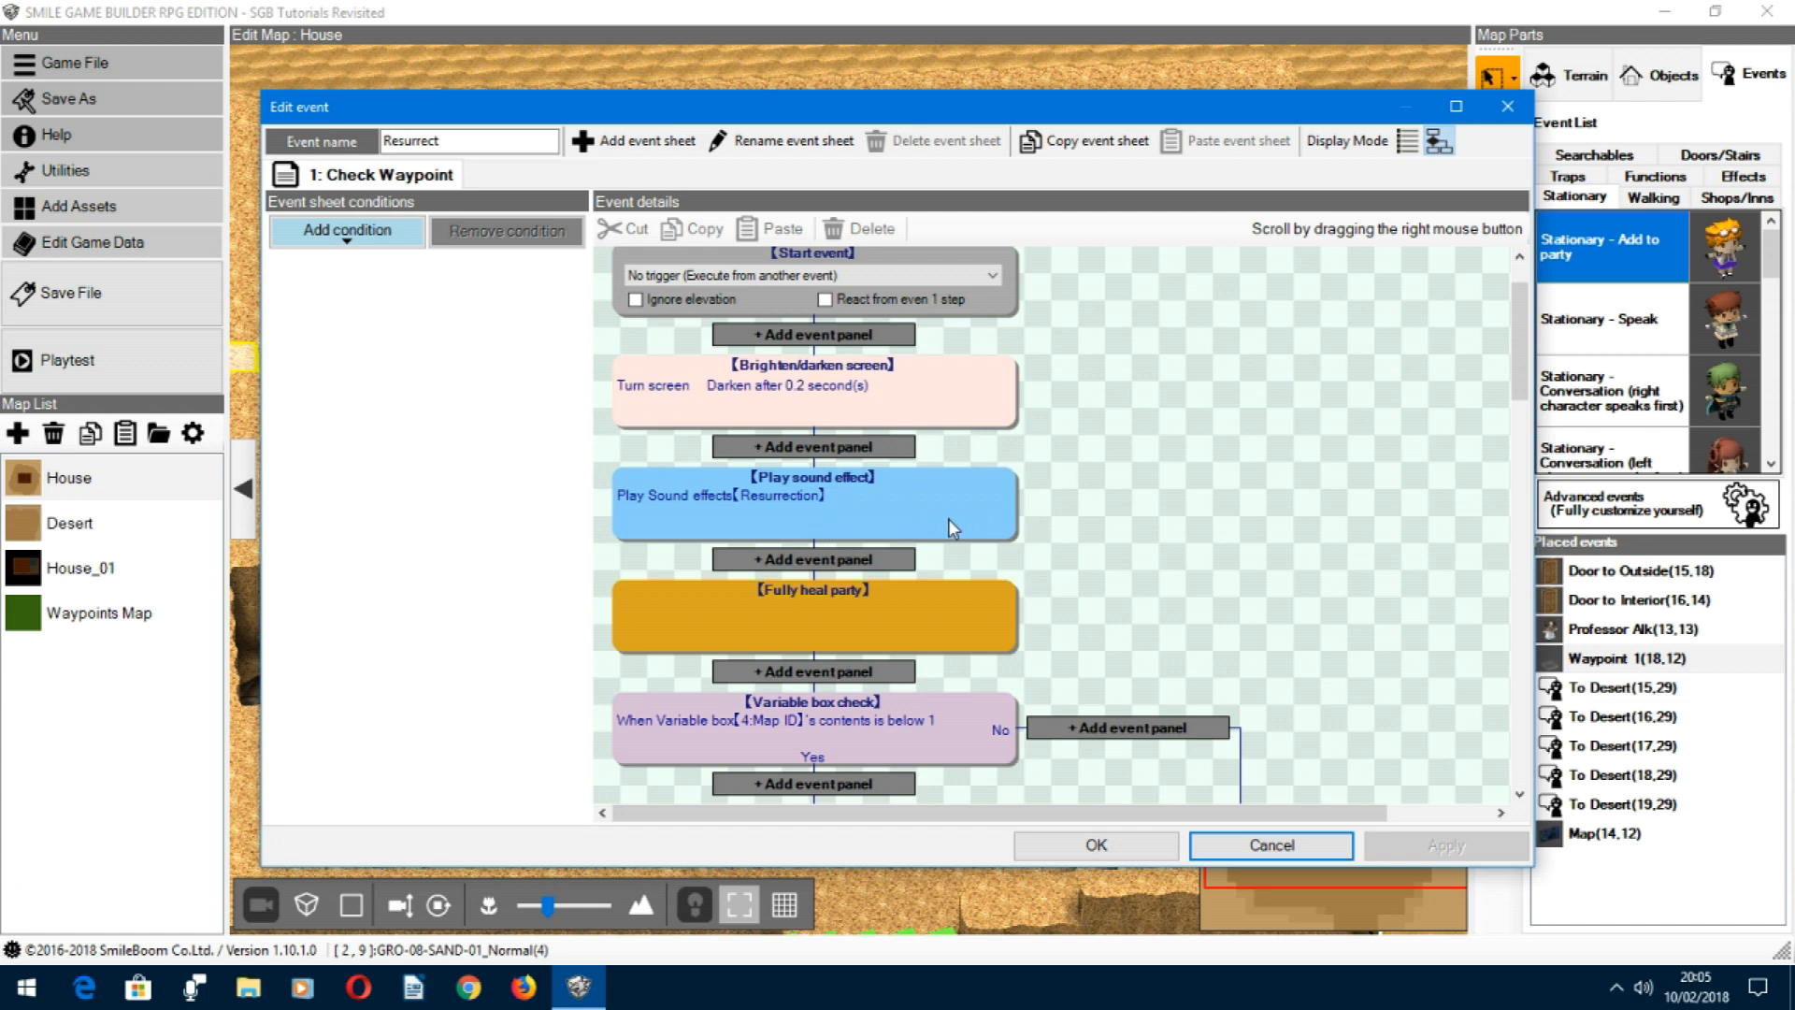
click(912, 514)
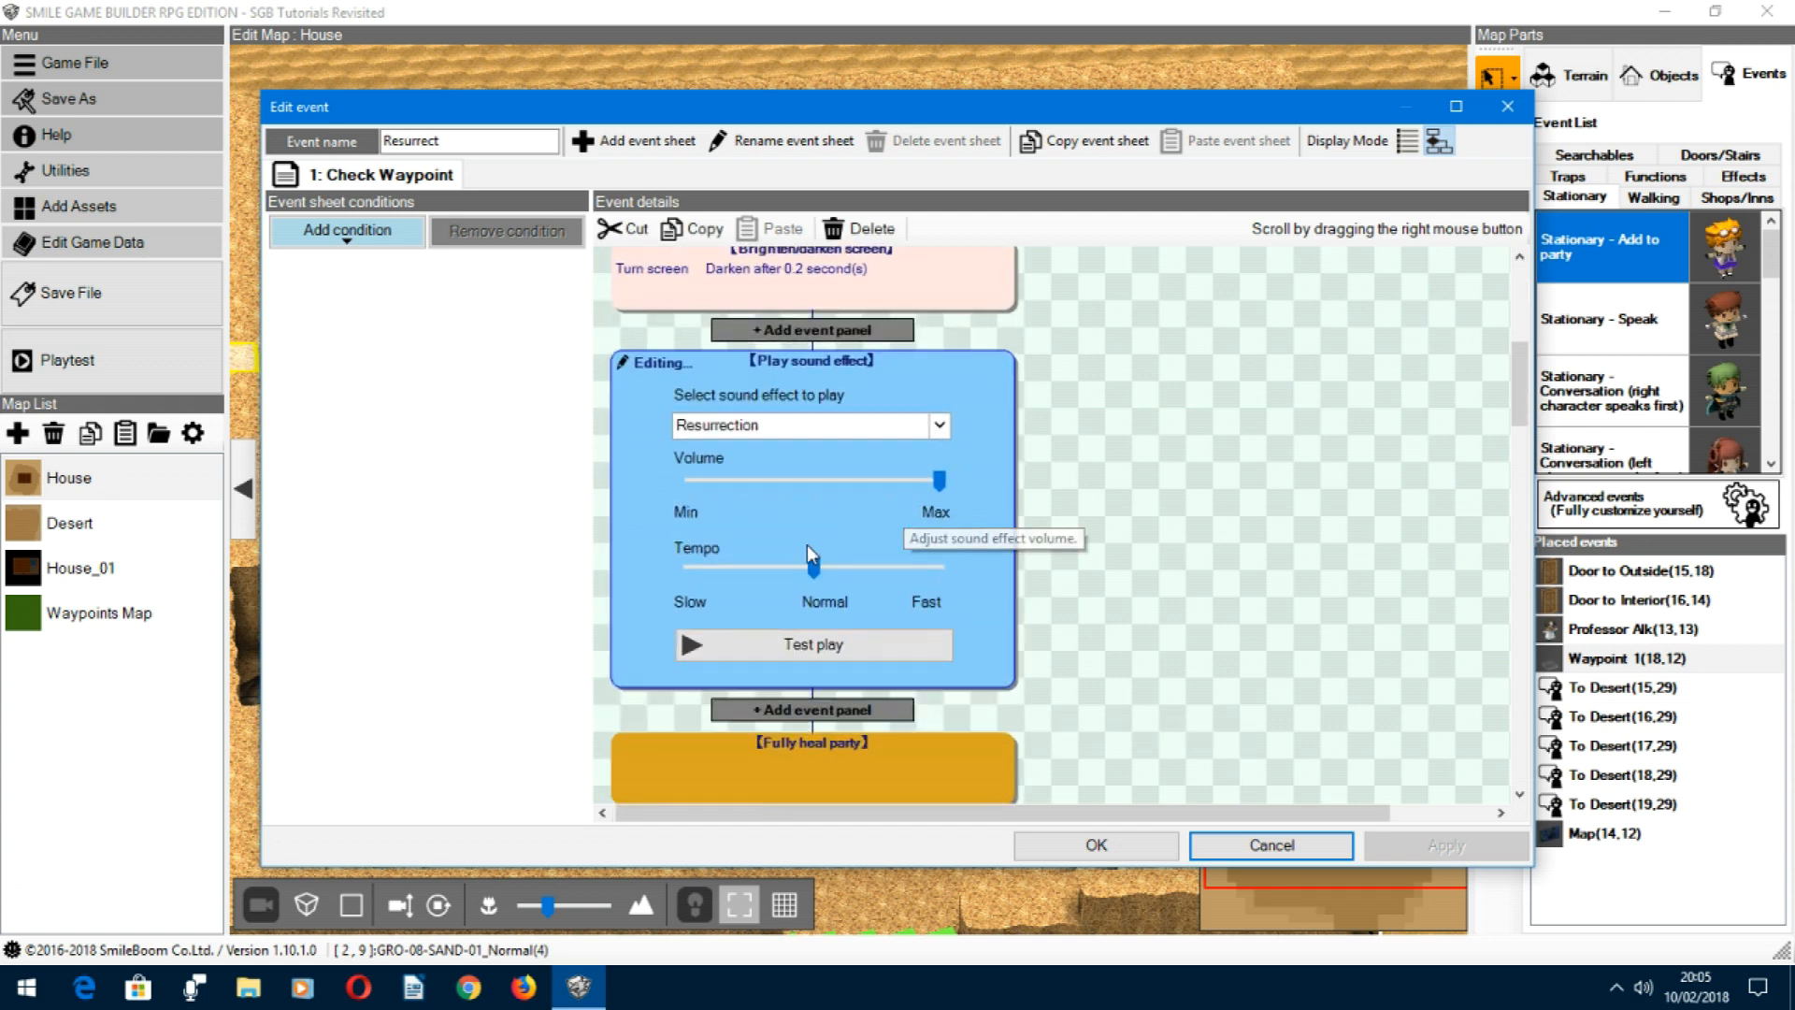
click(812, 659)
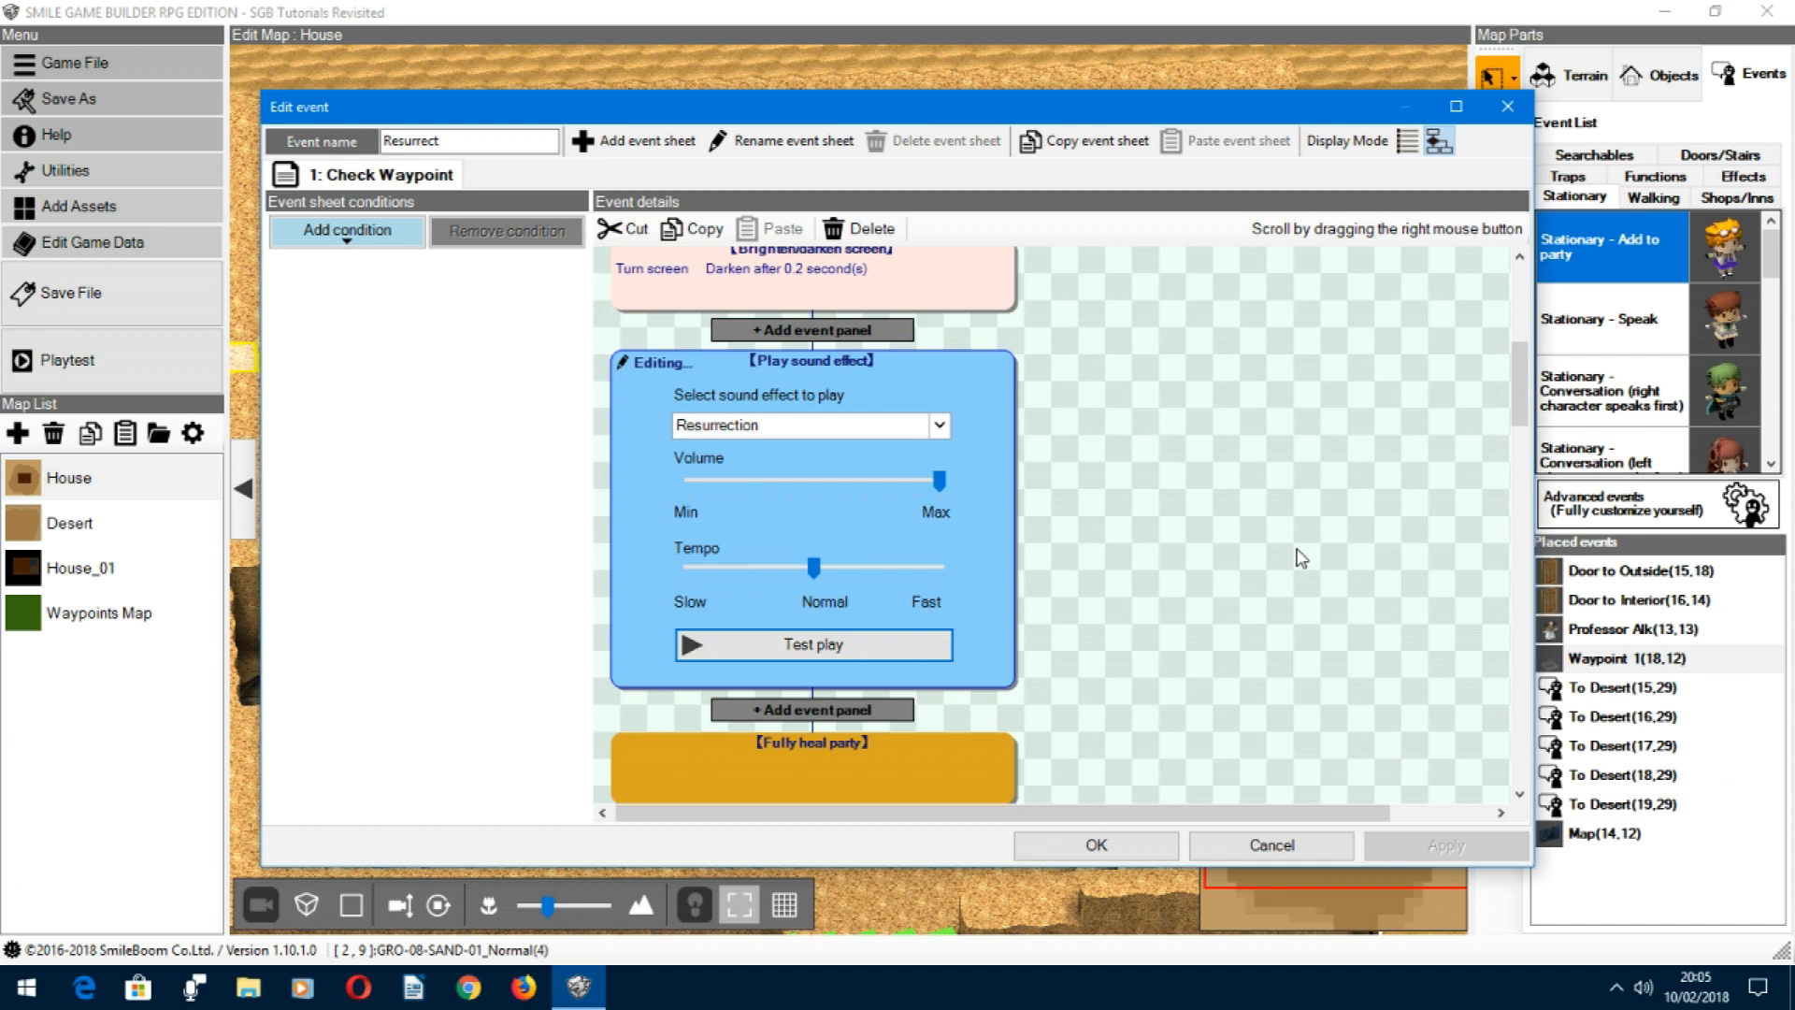
click(1162, 501)
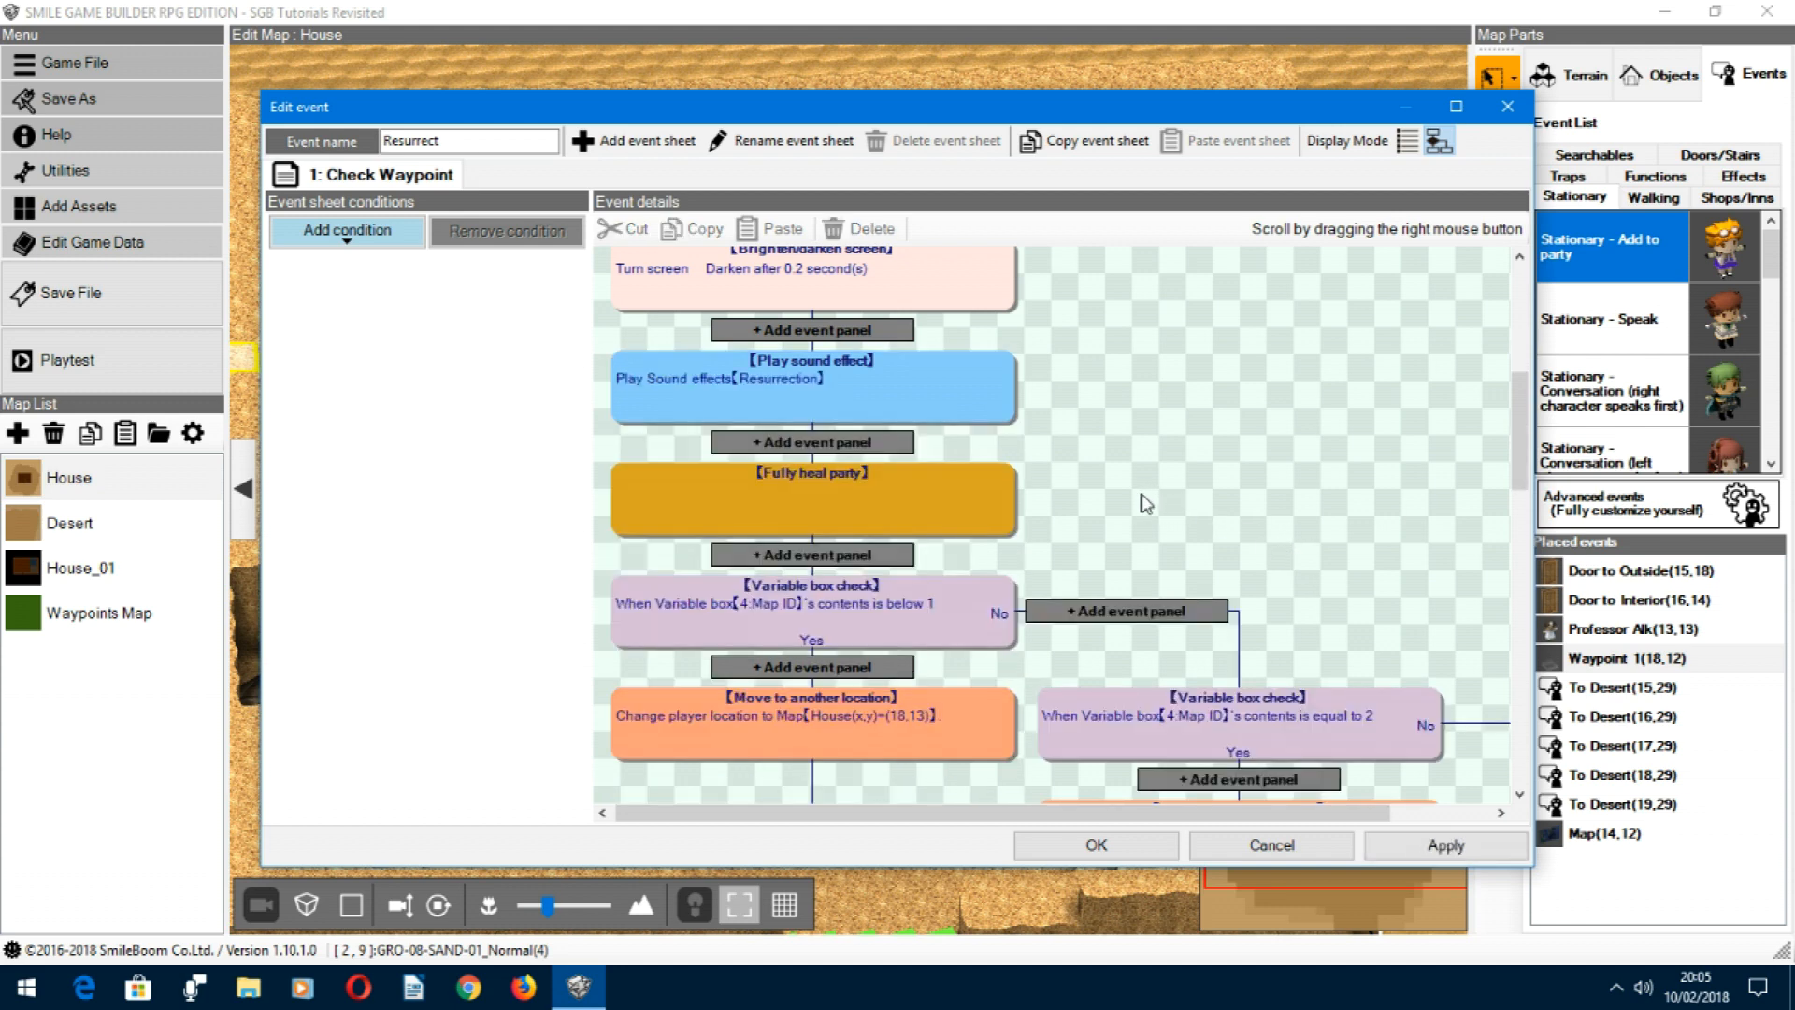
Step: Review the heal and relocation panels of the Resurrect event and inspect the settings of the first Map ID variable check
scroll(1146, 463, down, 1)
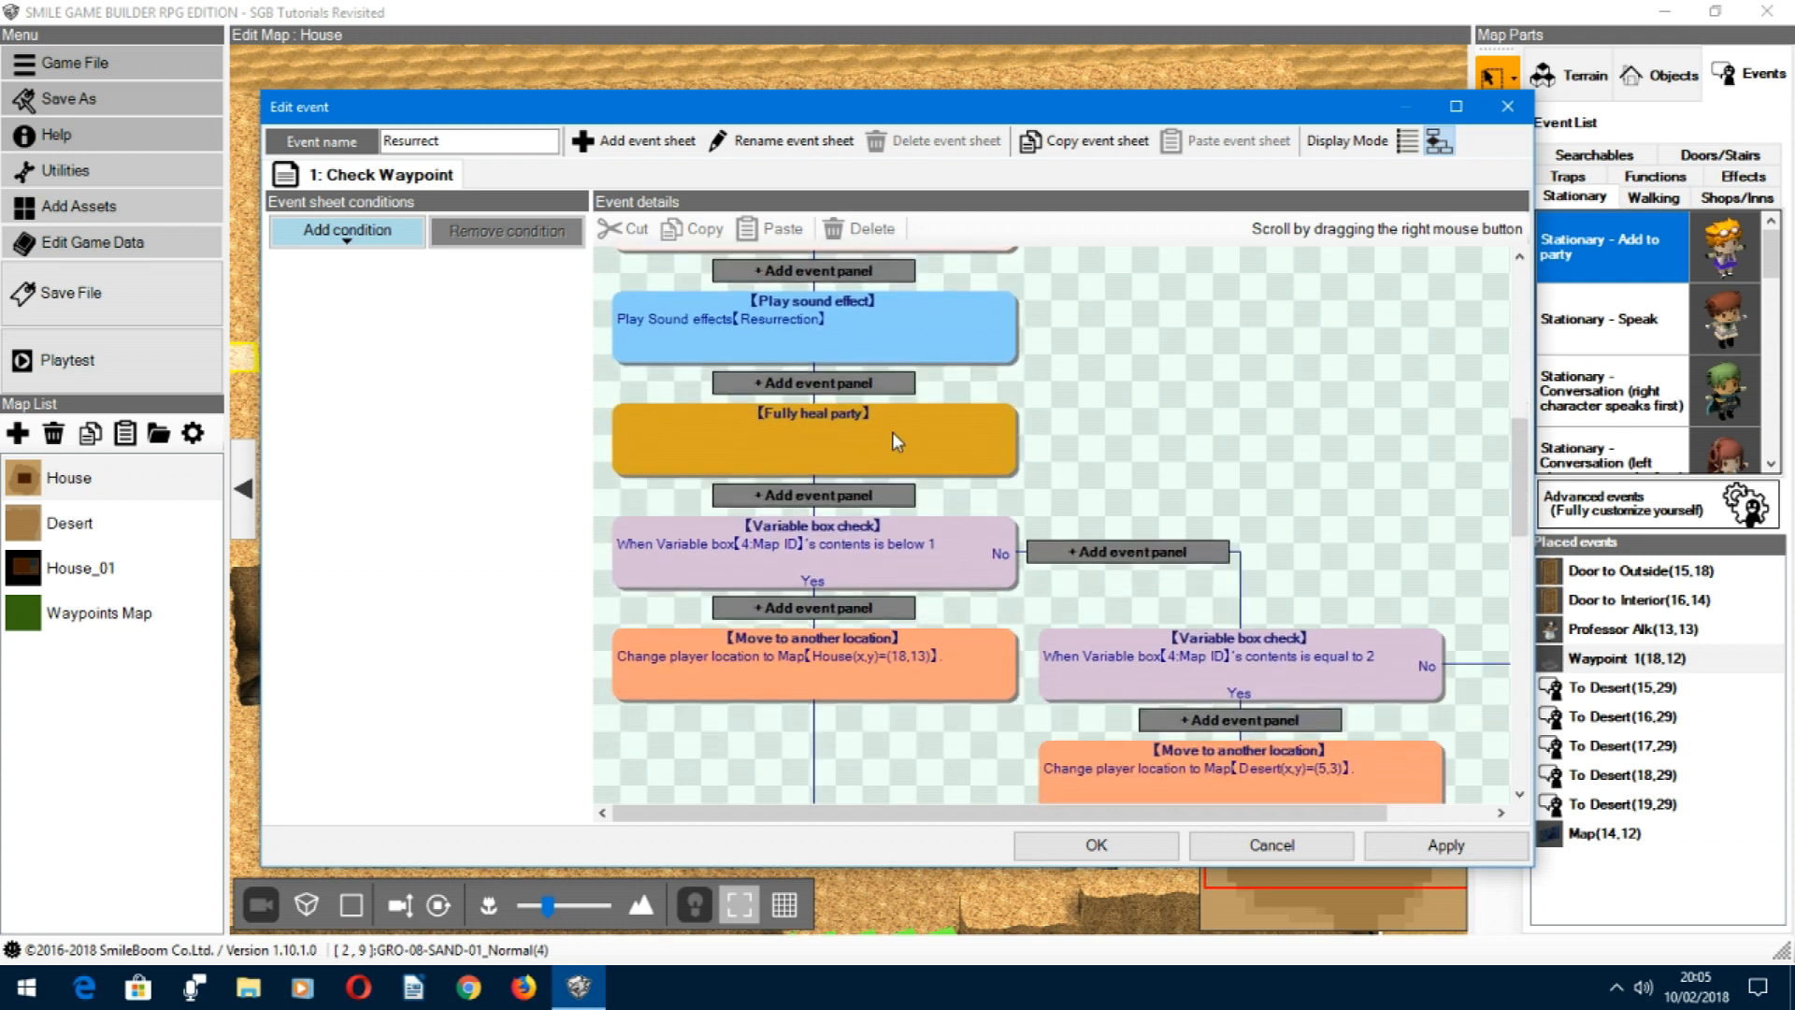
scroll(1075, 421, down, 1)
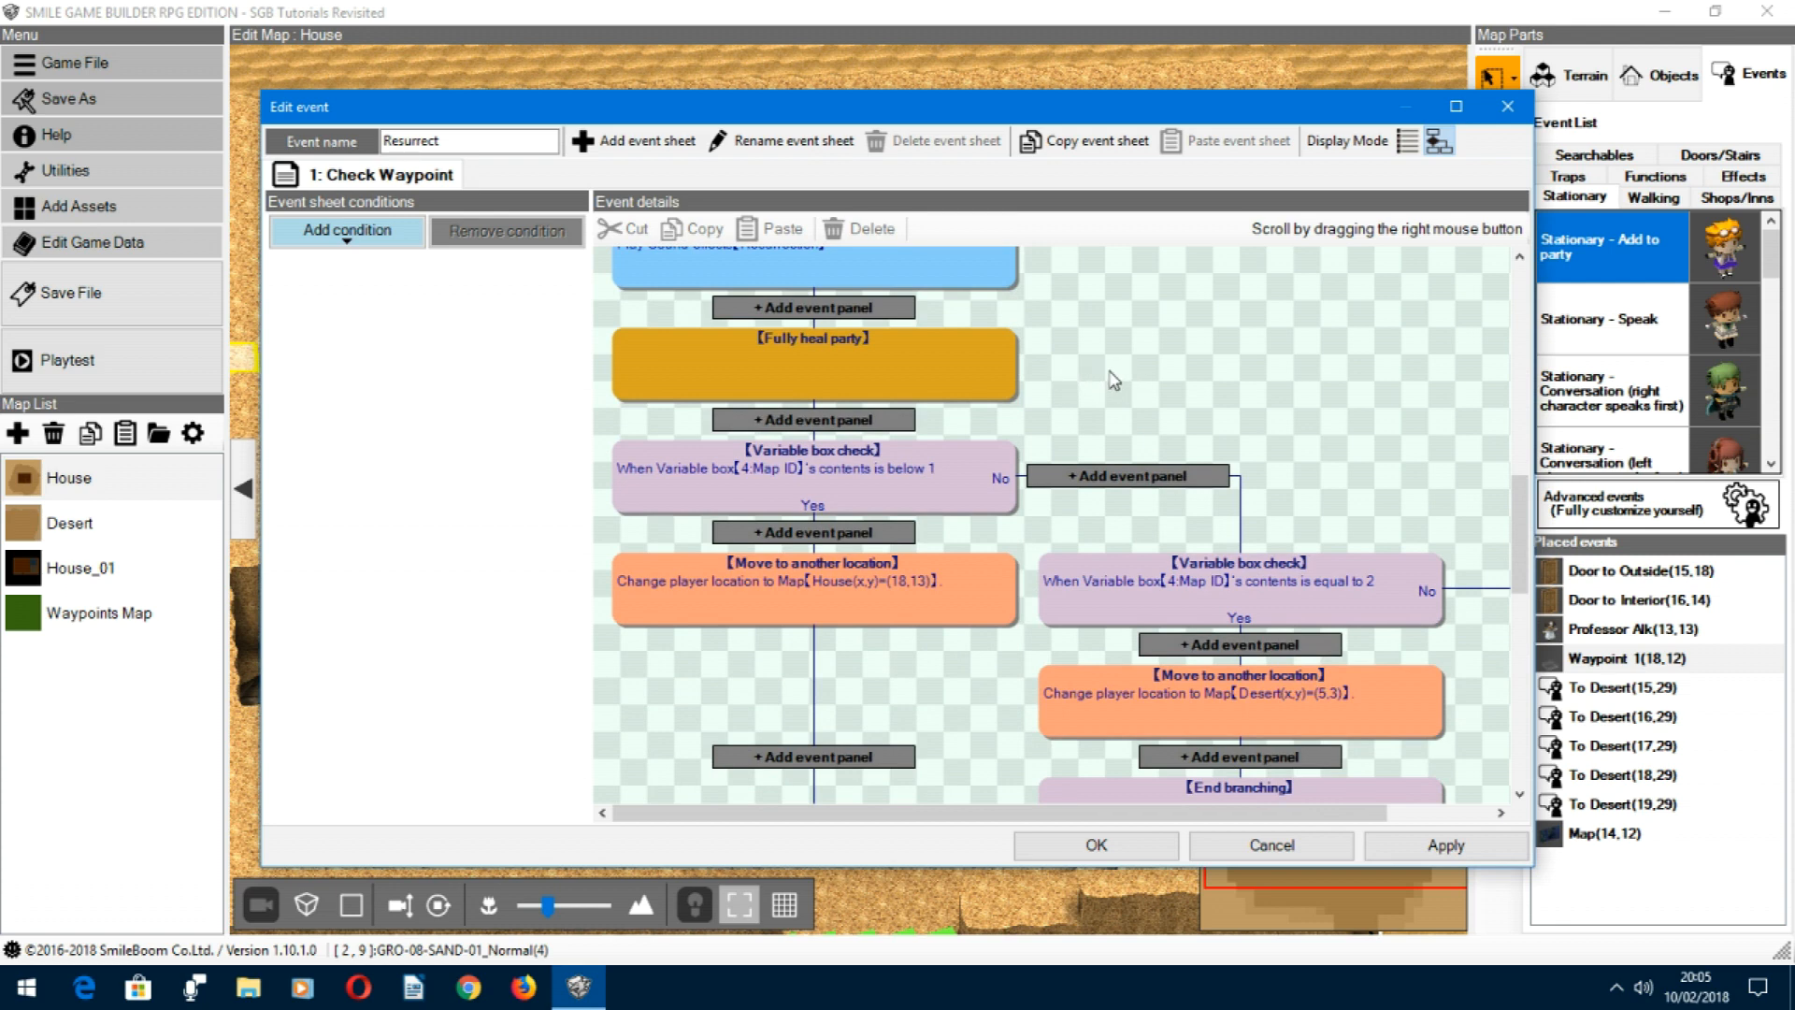
right_drag(1109, 381, 1126, 300)
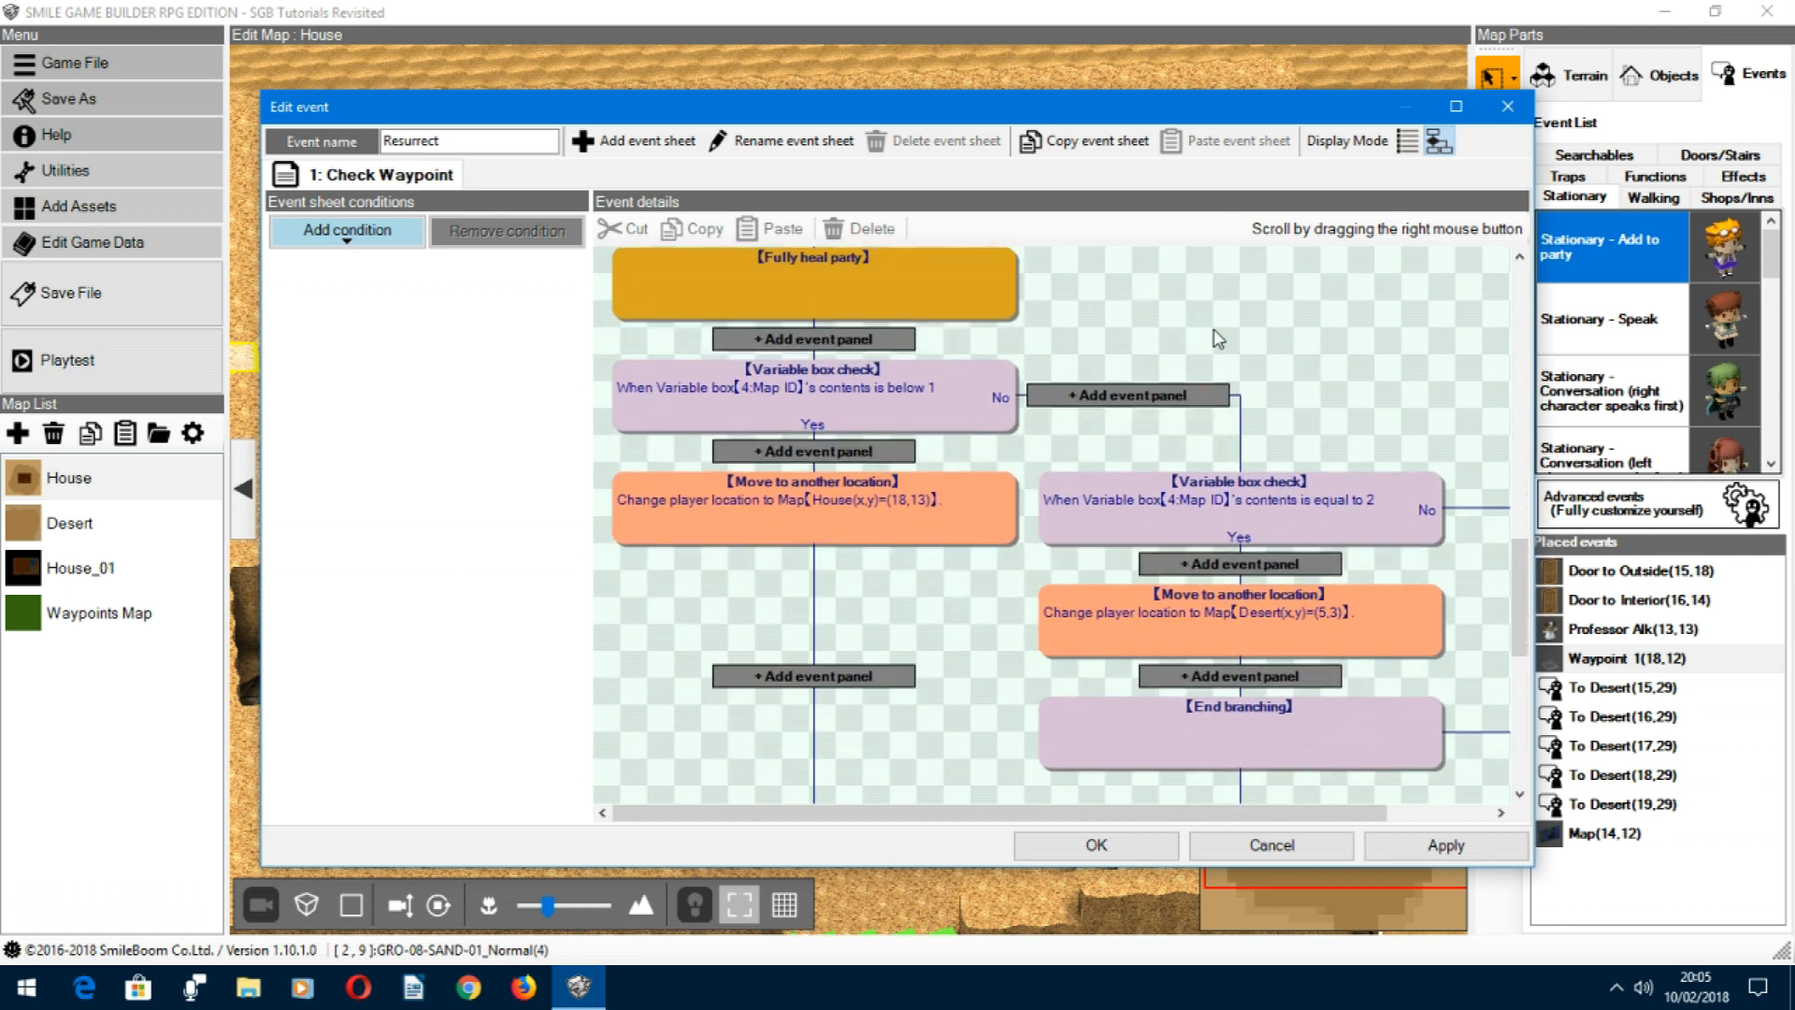
mouse_move(1238, 338)
right_down()
mouse_move(1234, 296)
mouse_move(1283, 345)
right_up()
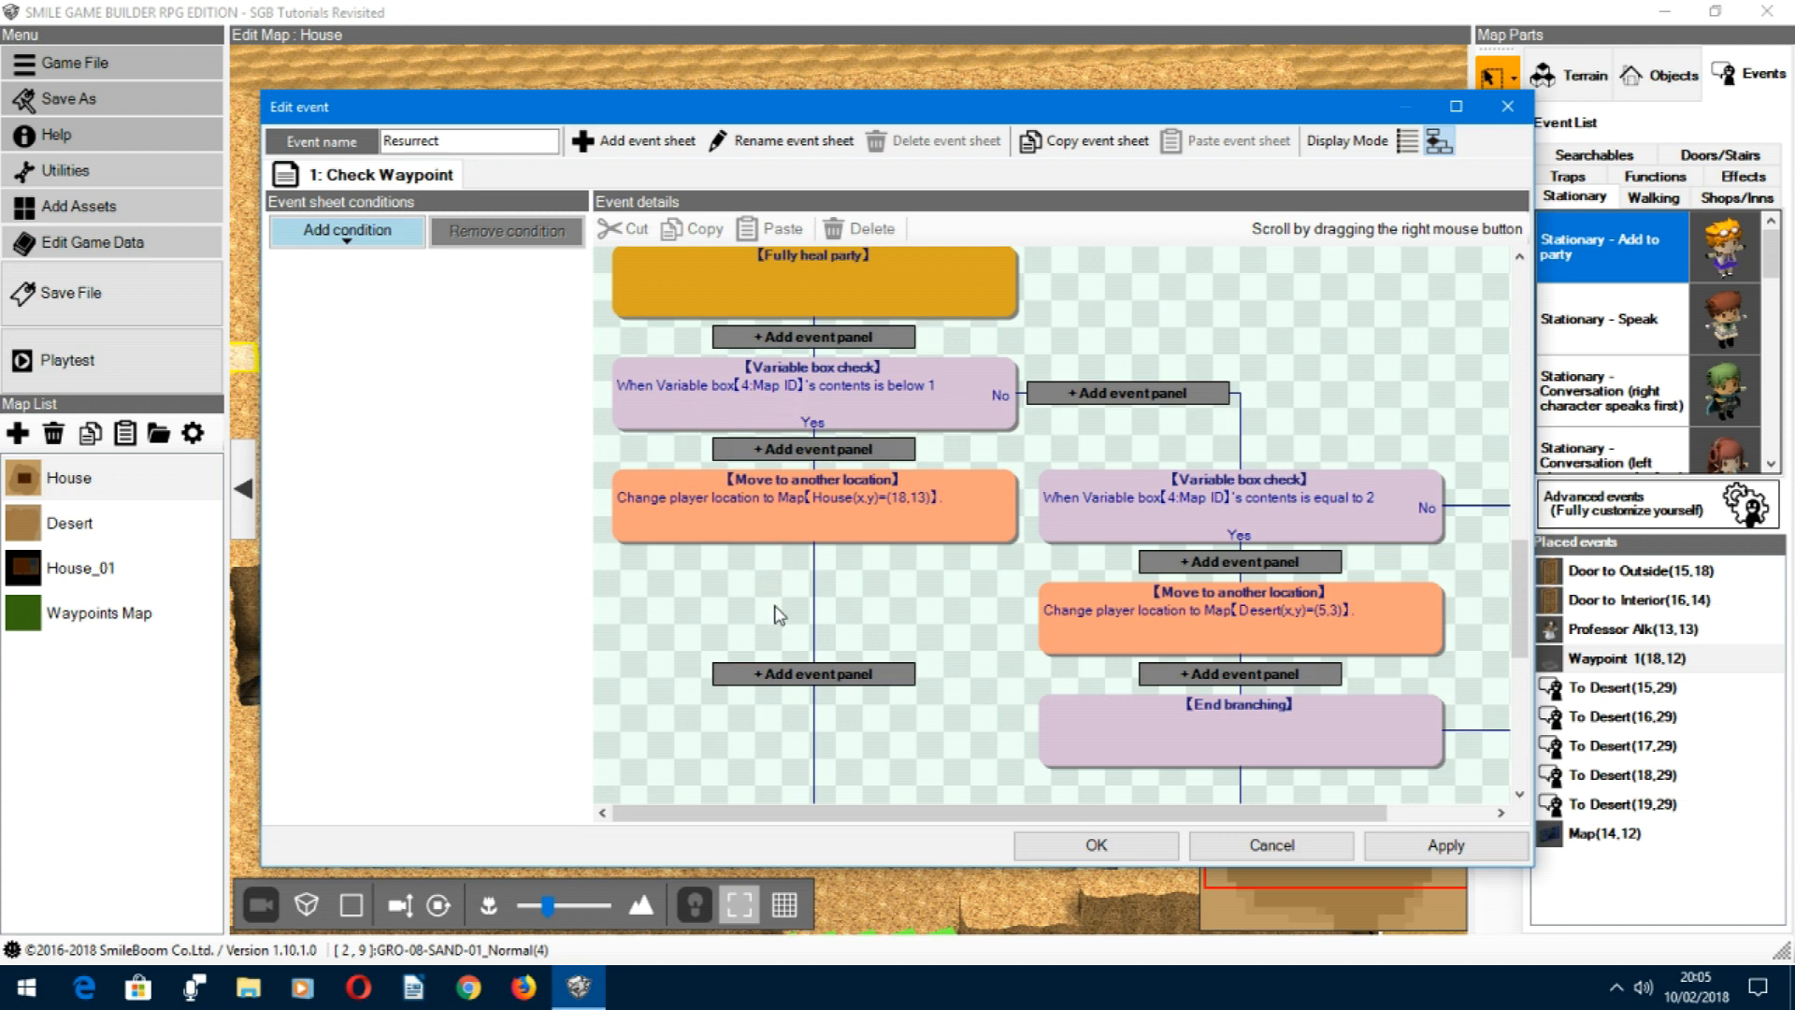
right_drag(777, 615, 793, 580)
double_click(824, 352)
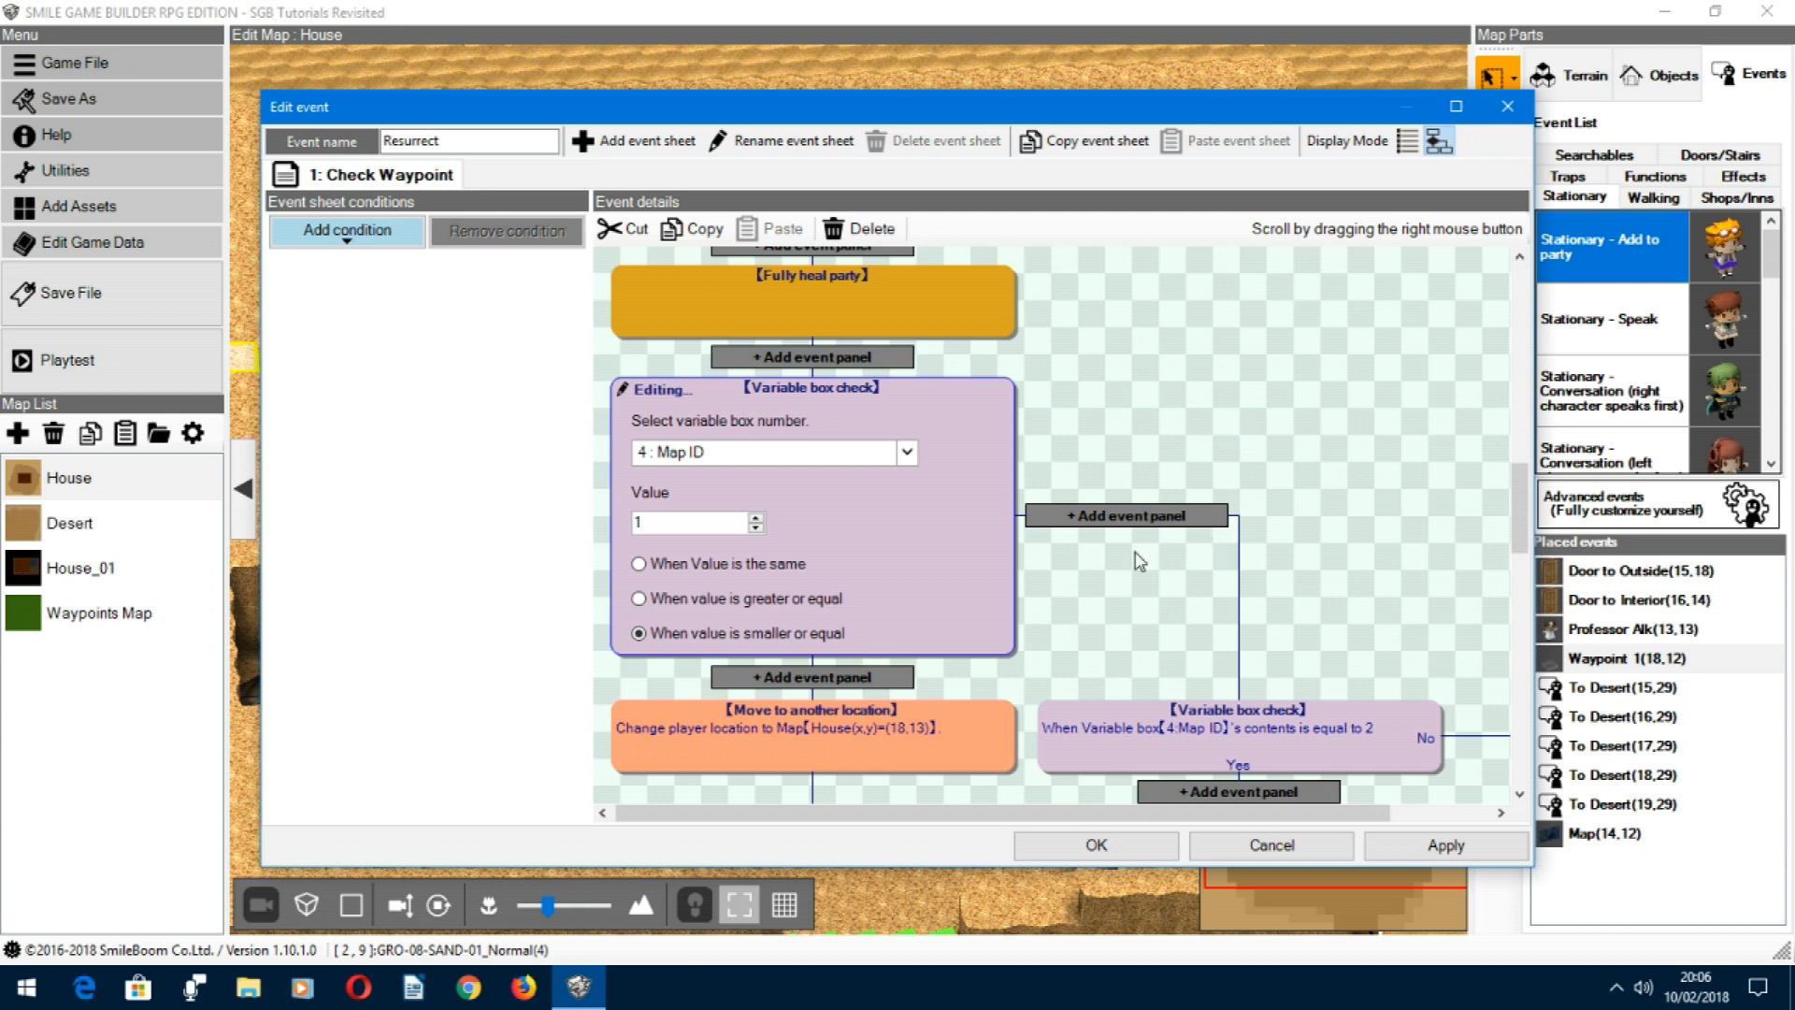
Step: Inspect the second Map ID variable check in the No branch, and close the event and the game data without changes
right_drag(1289, 568, 1315, 423)
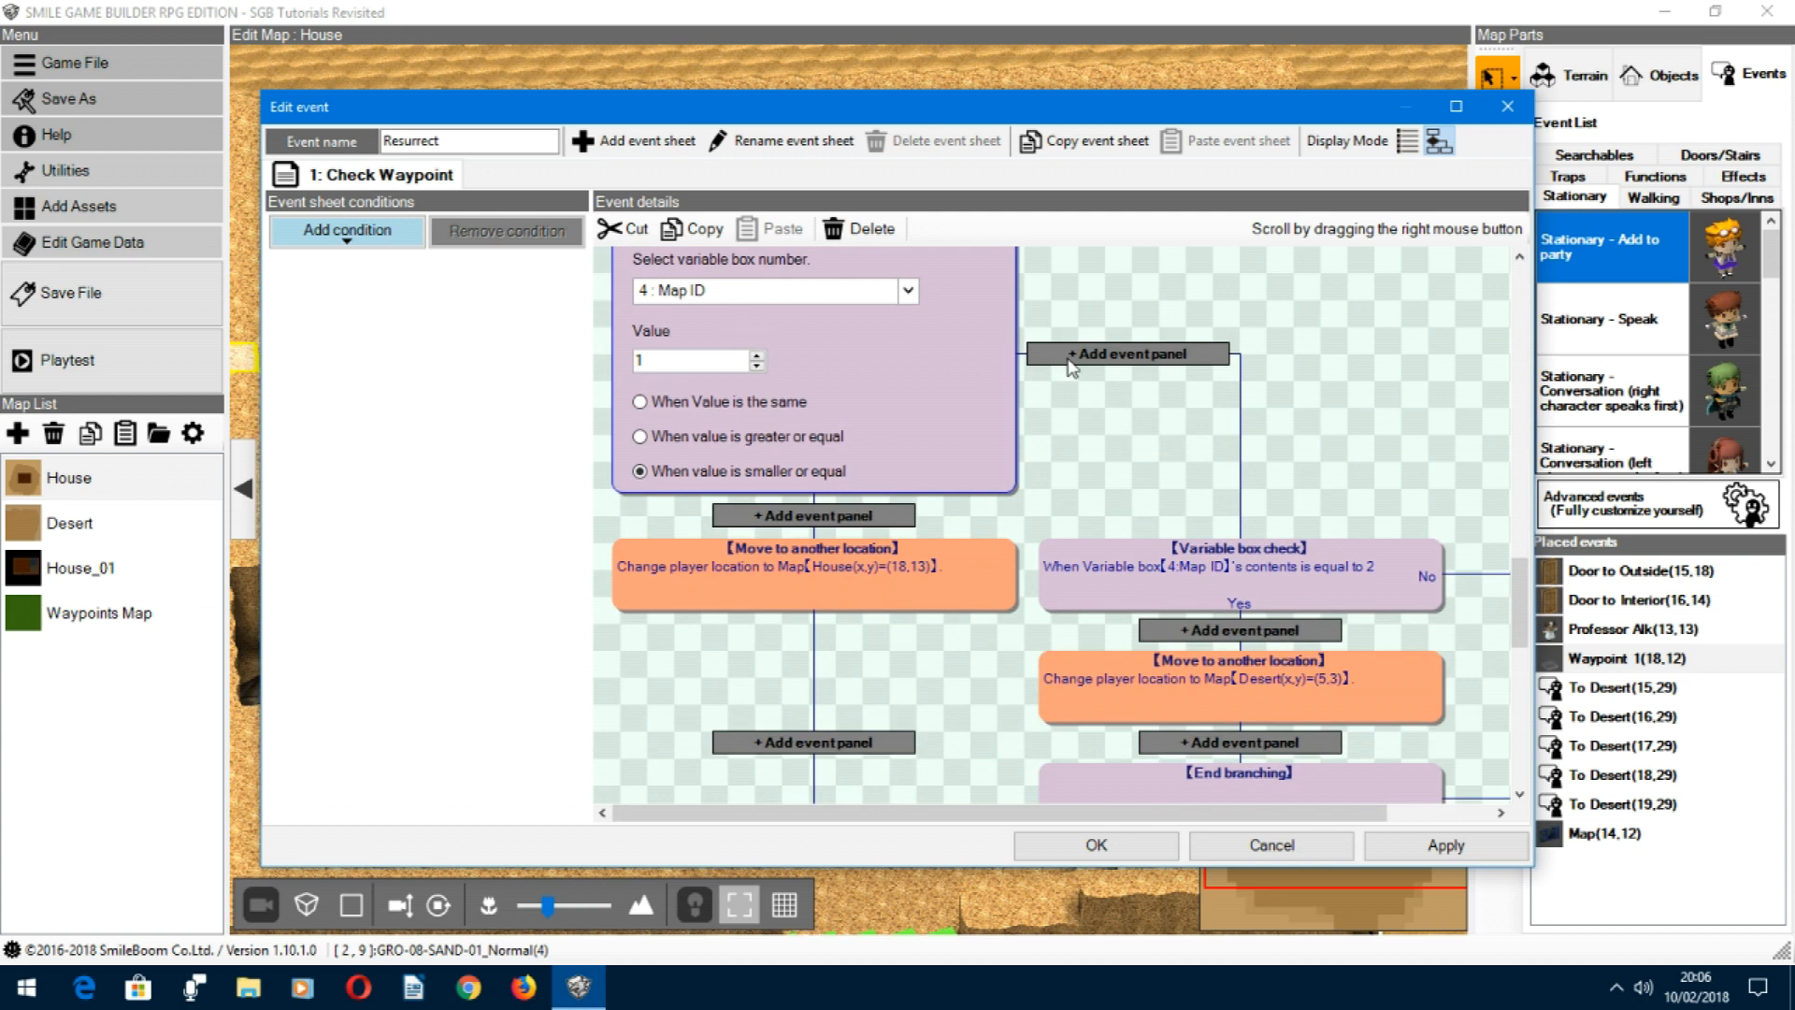
right_drag(1107, 297, 1033, 262)
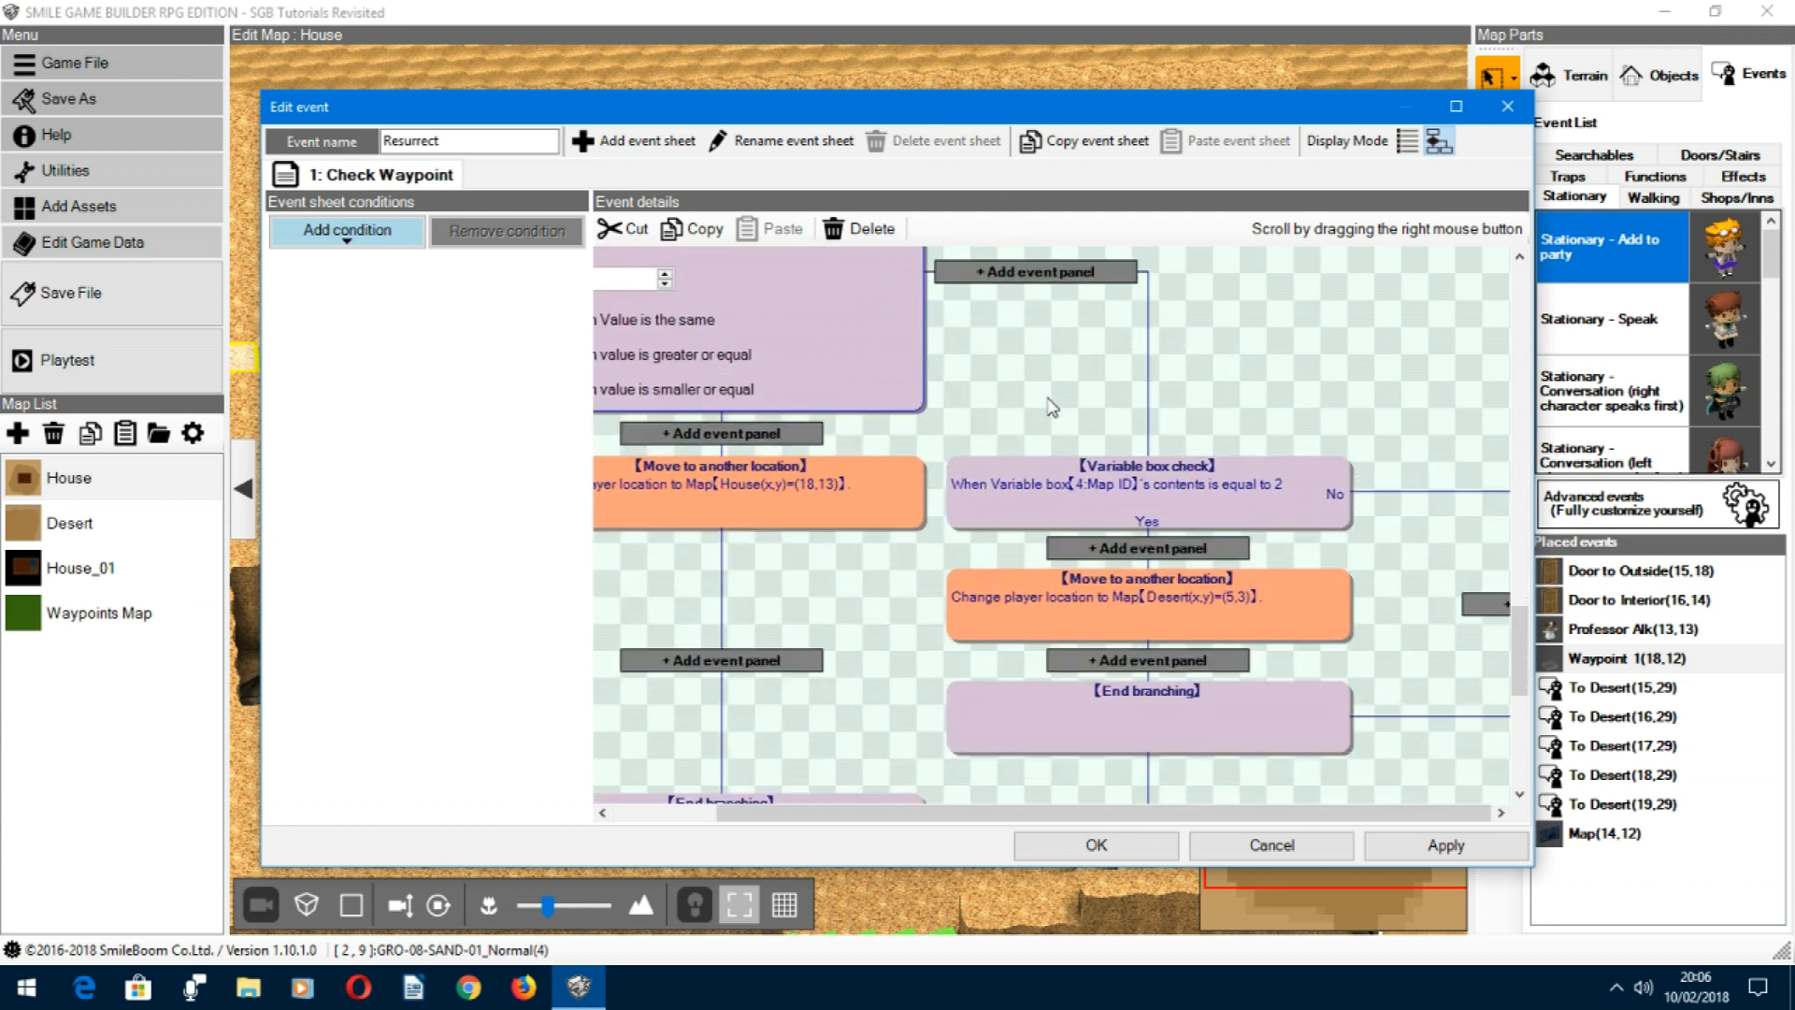
right_drag(1089, 455, 1122, 407)
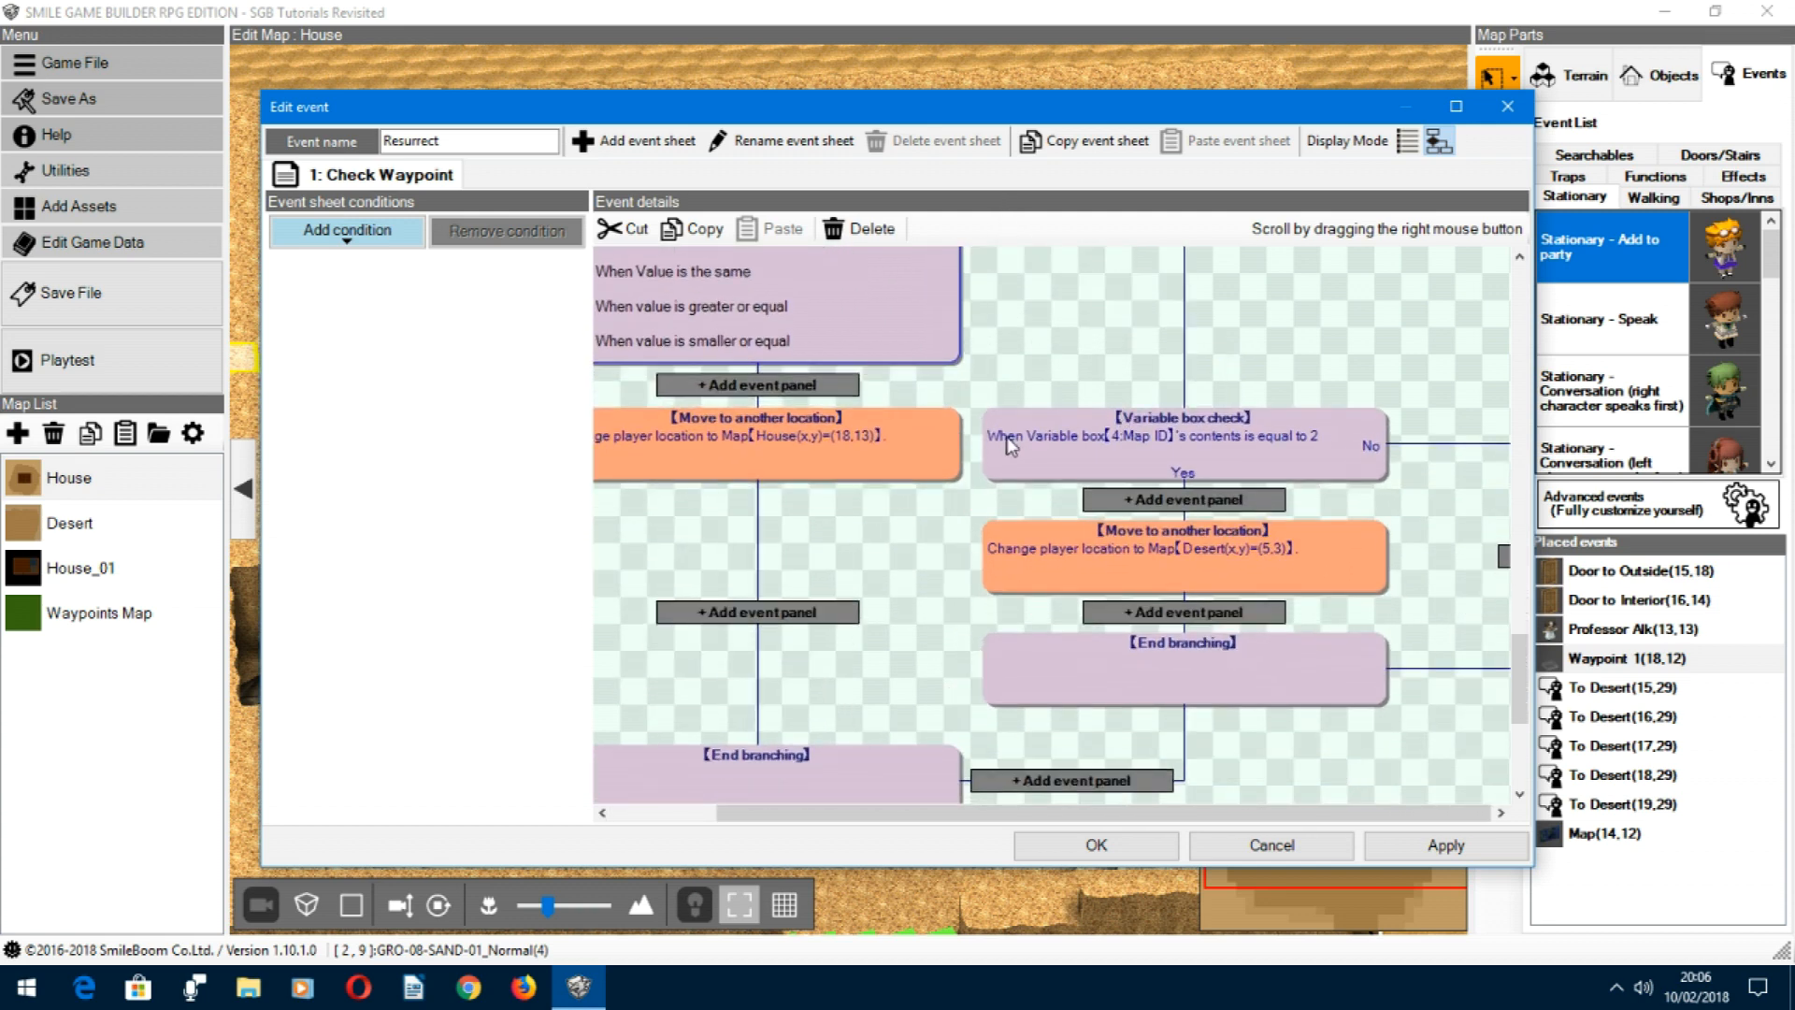
click(1269, 456)
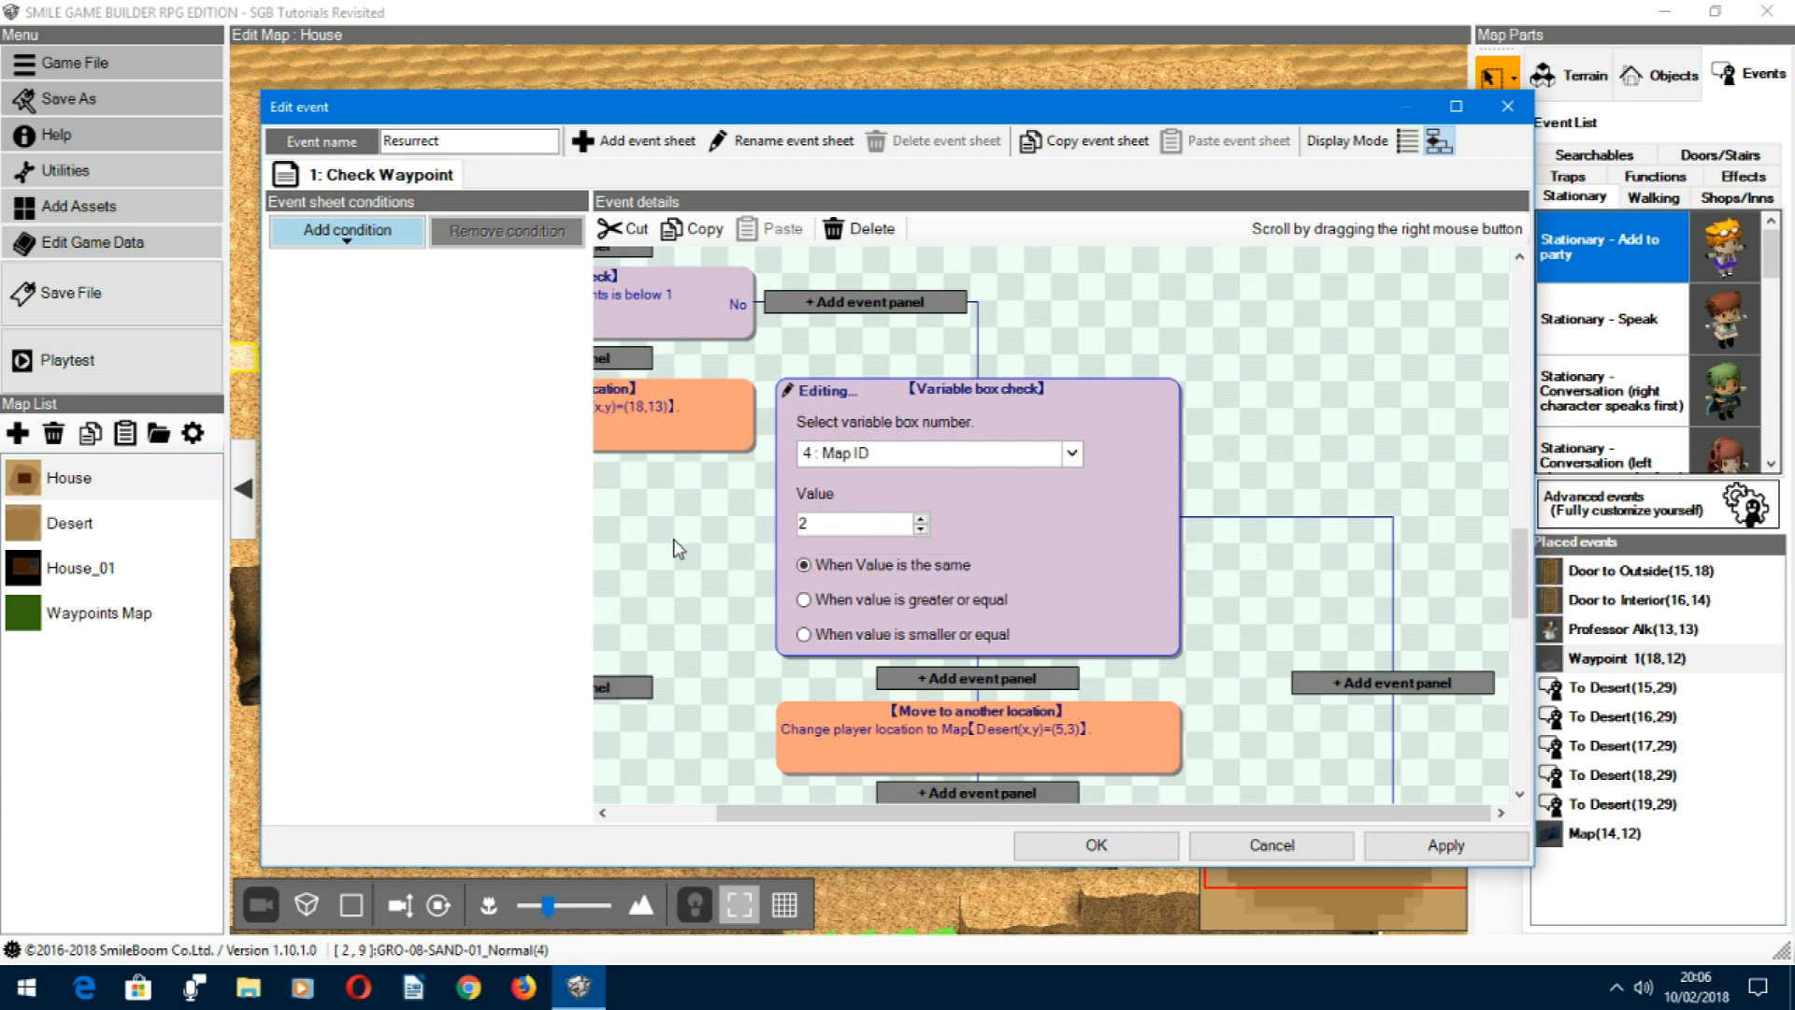
click(1376, 439)
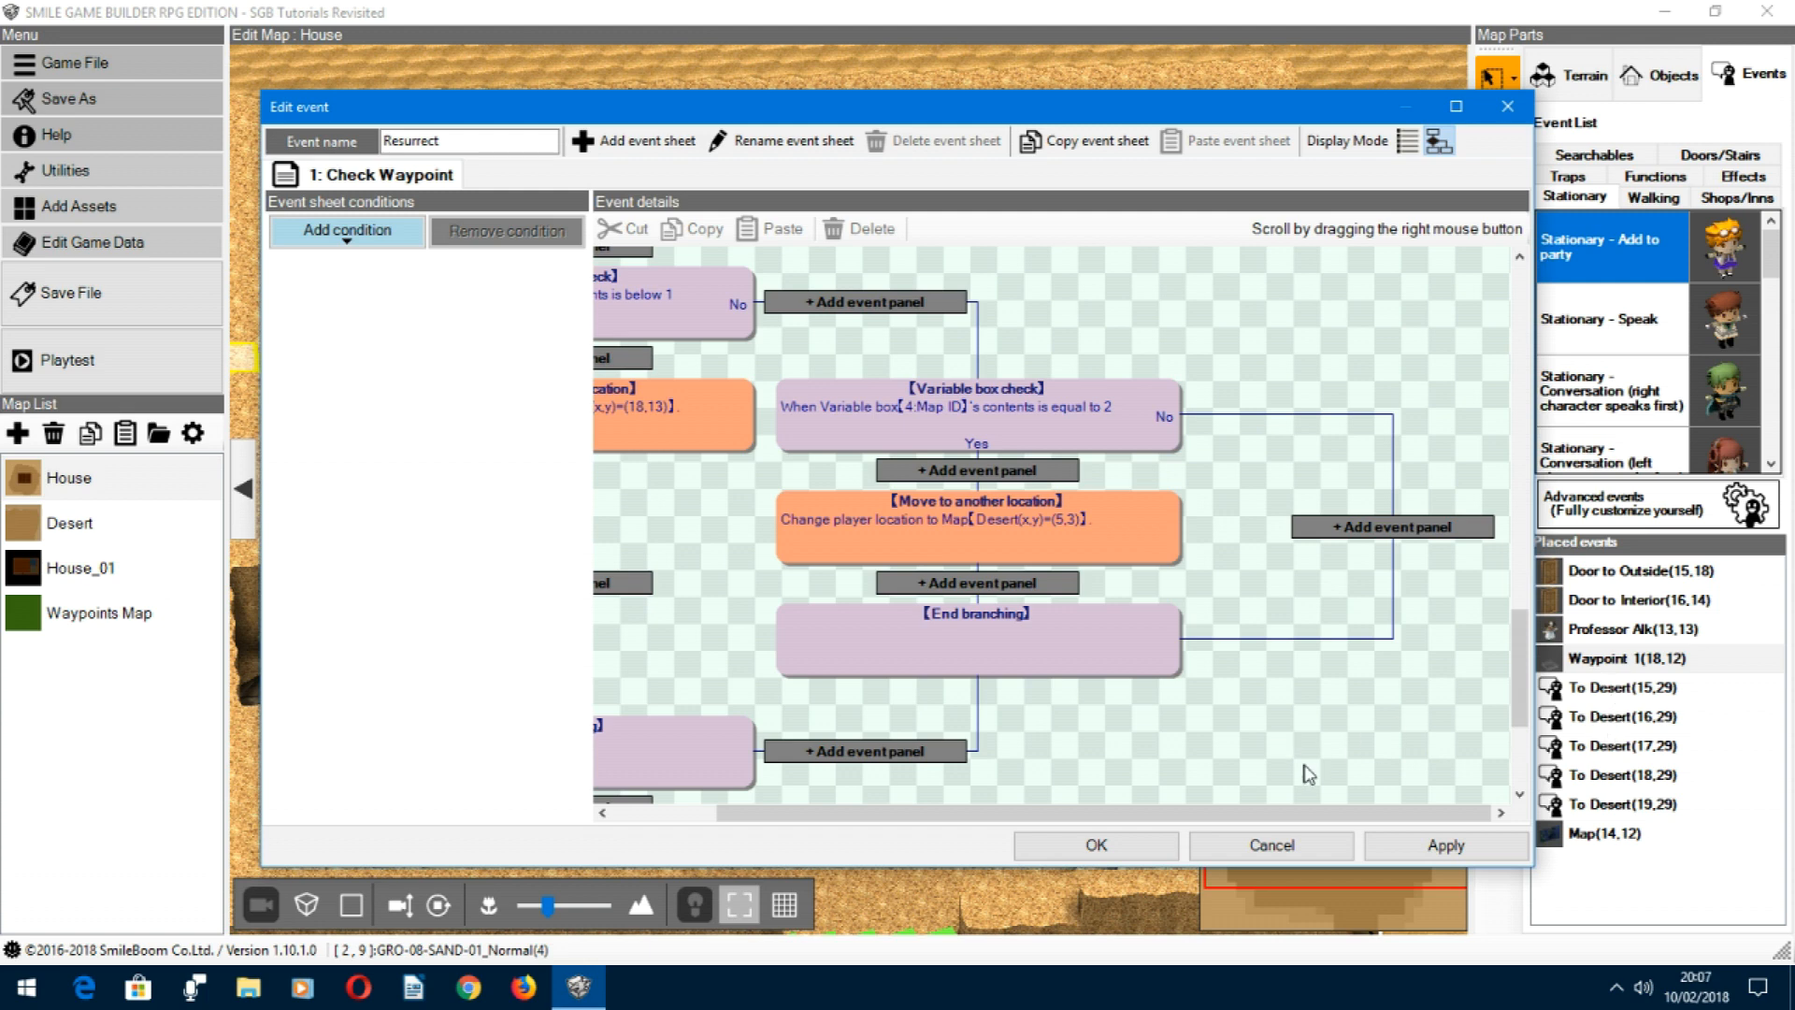
click(1286, 857)
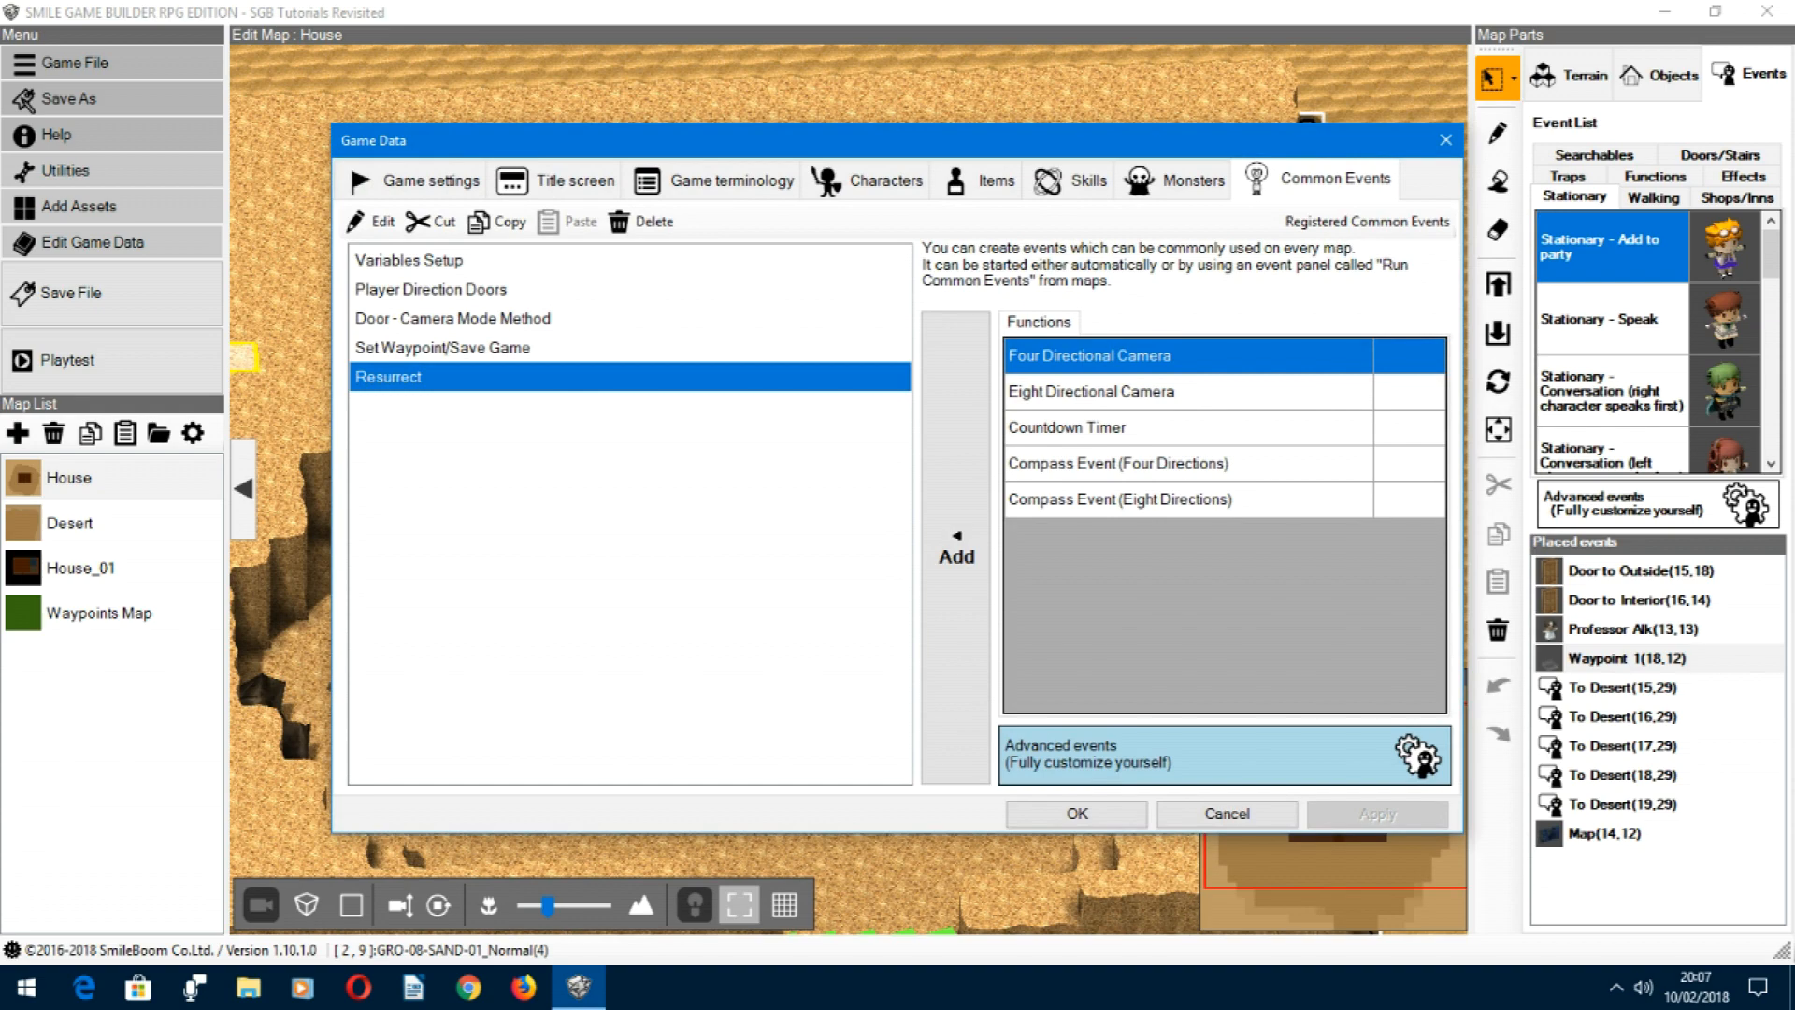
click(1259, 821)
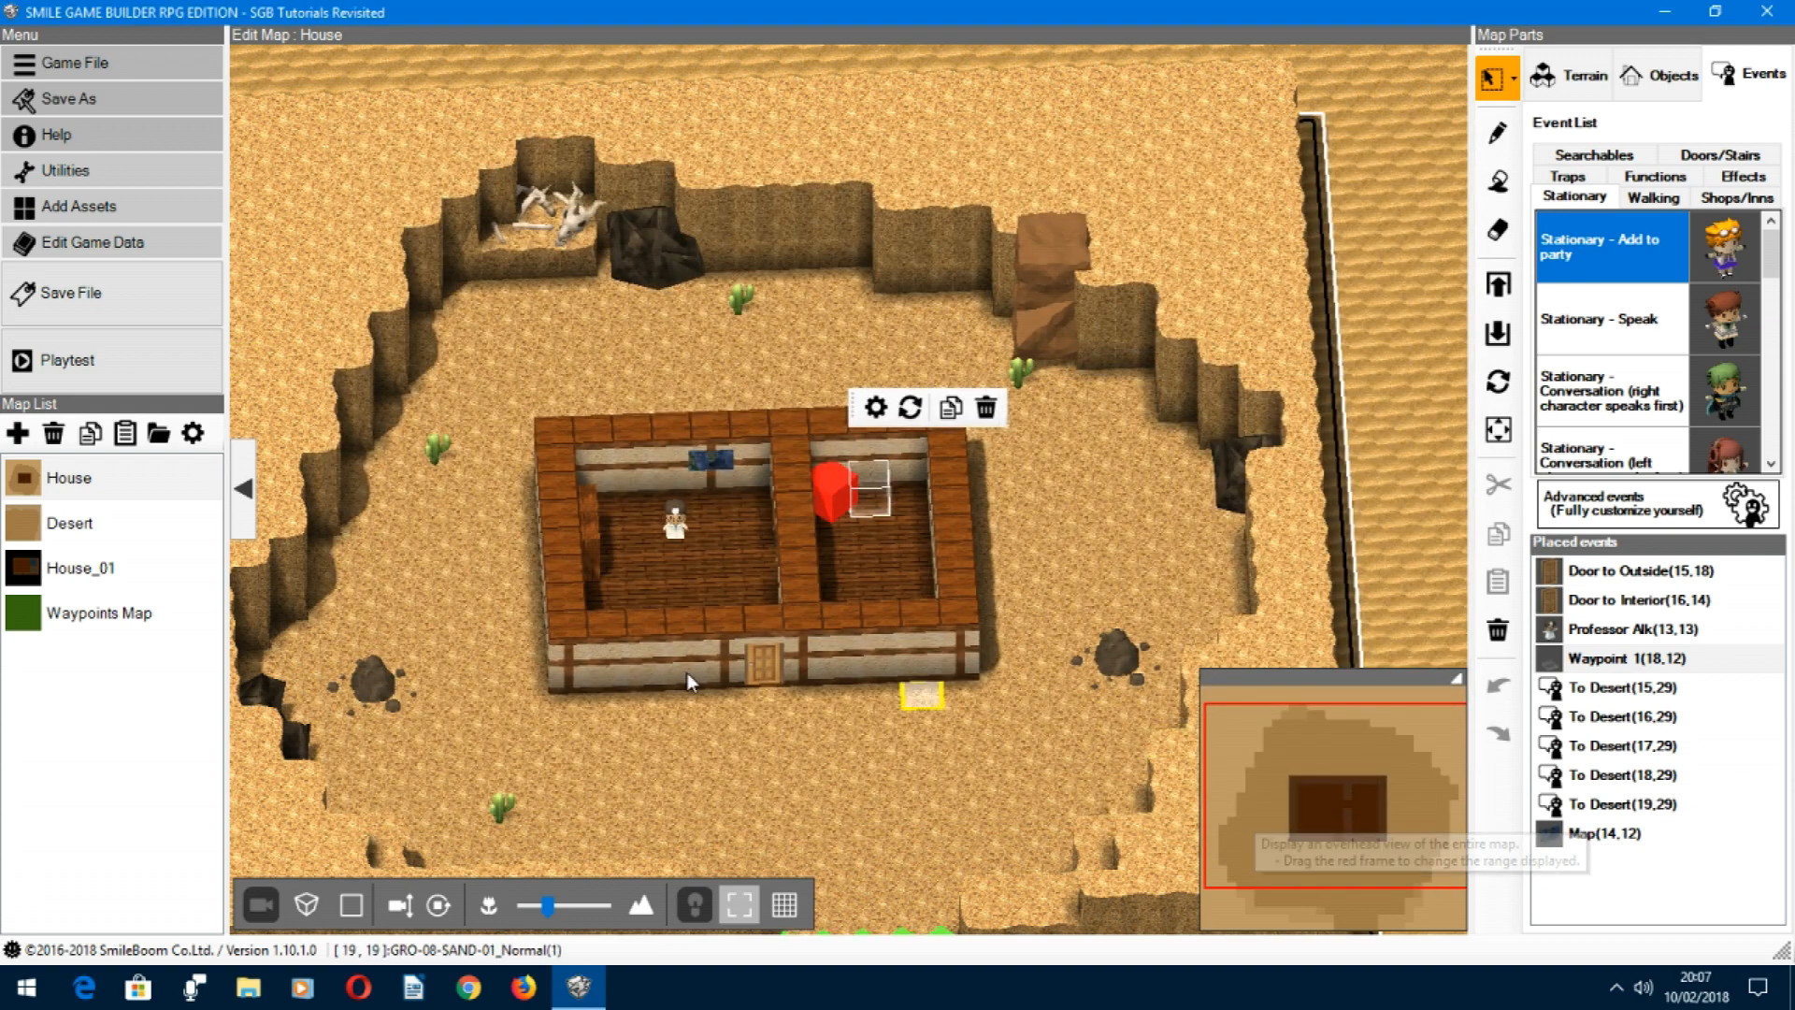
Step: Open the Waypoint 2 event on the Desert map, inspect its Map ID variable assignment, and close it without changes
click(91, 537)
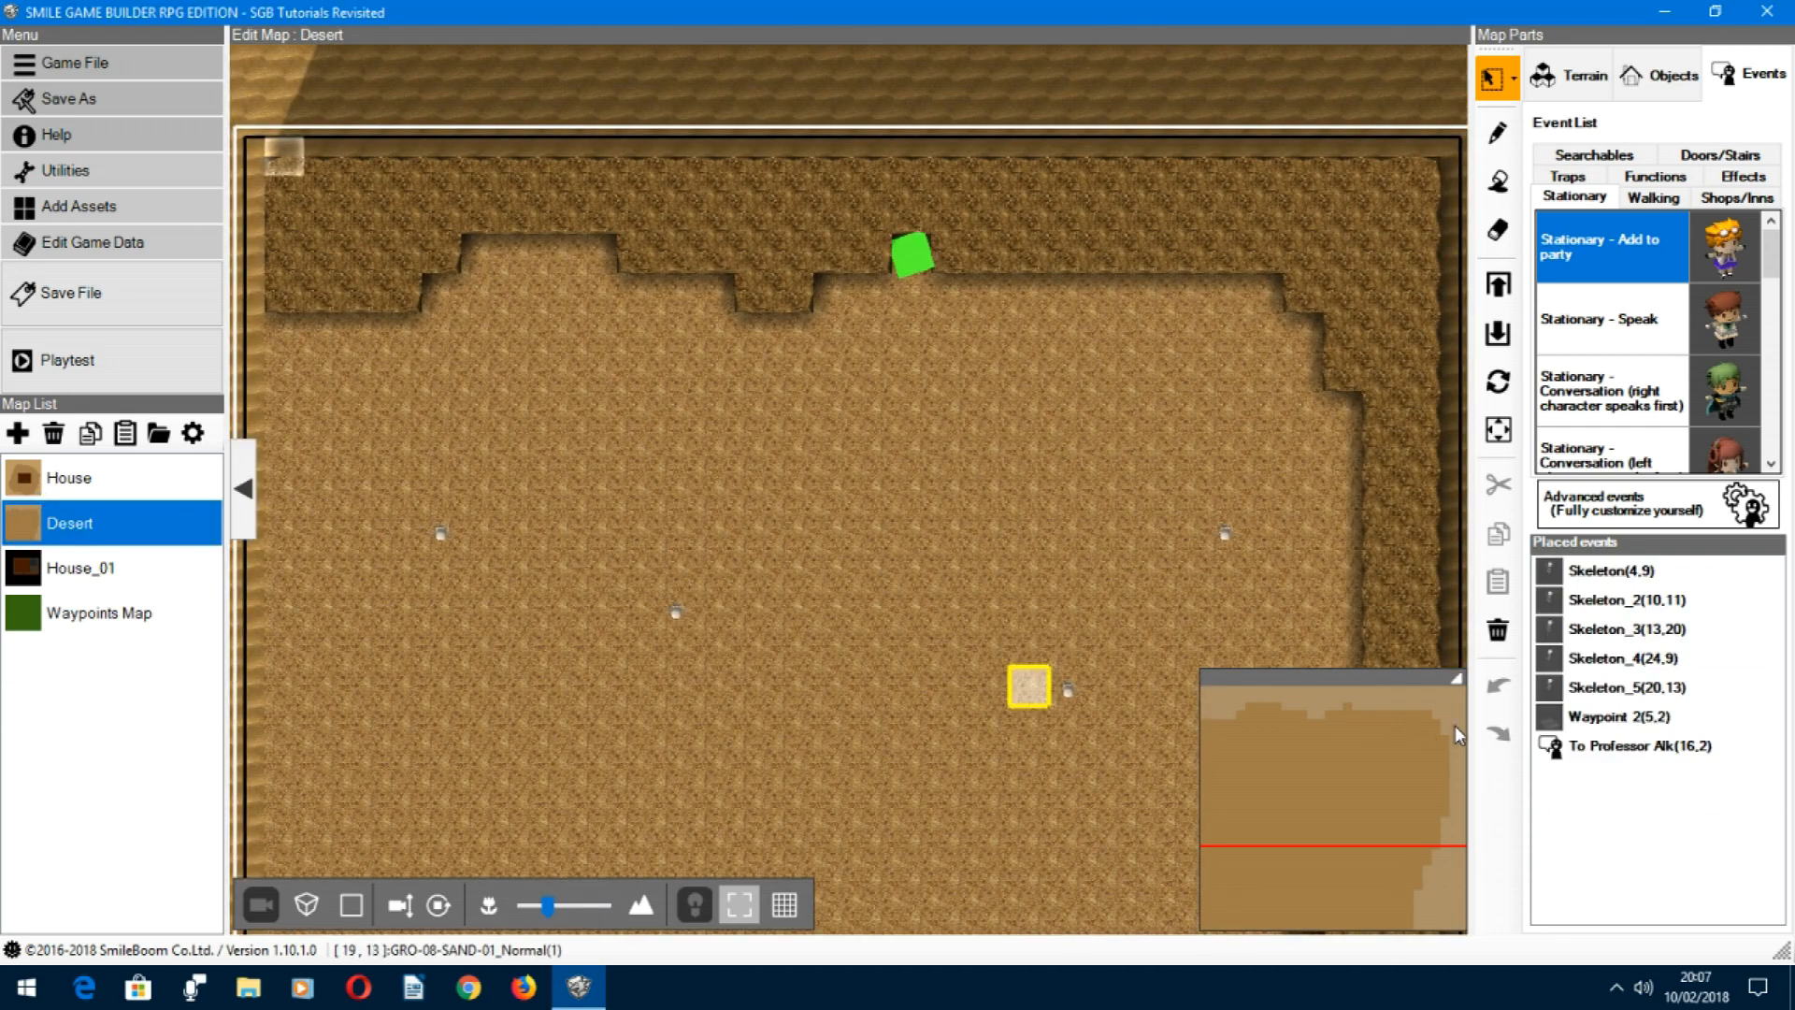
click(1560, 718)
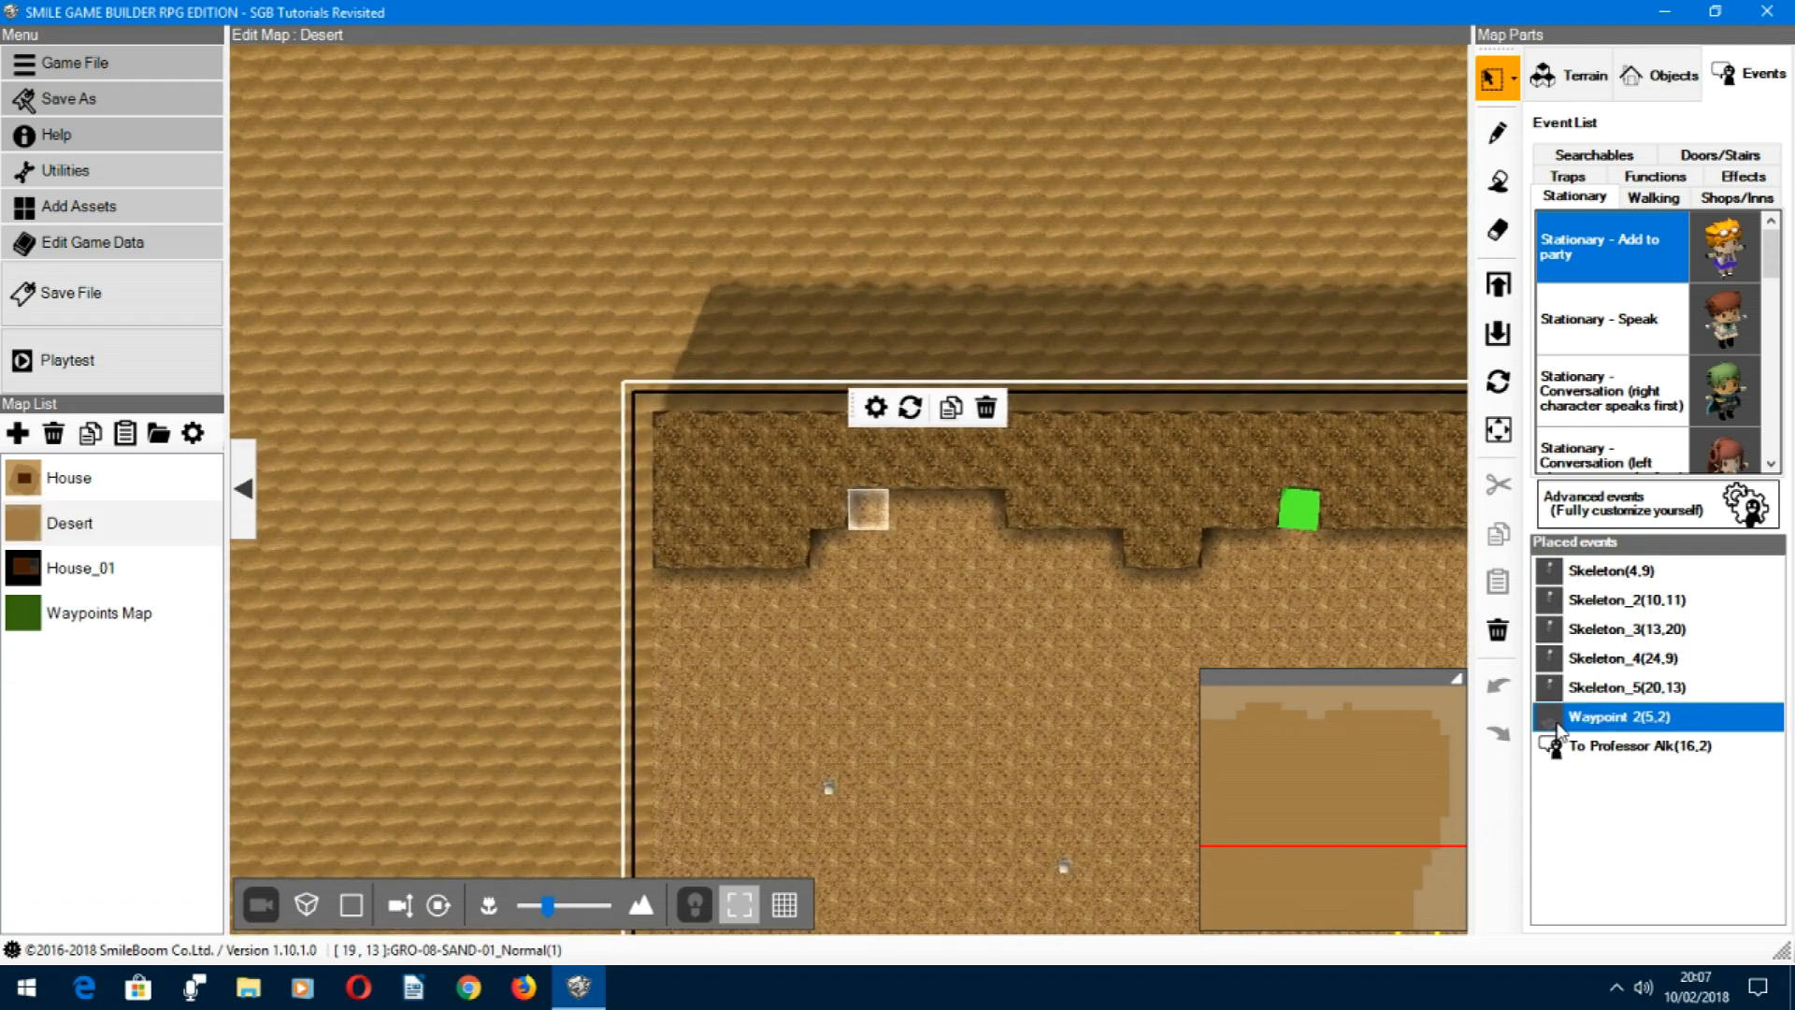
double_click(1552, 718)
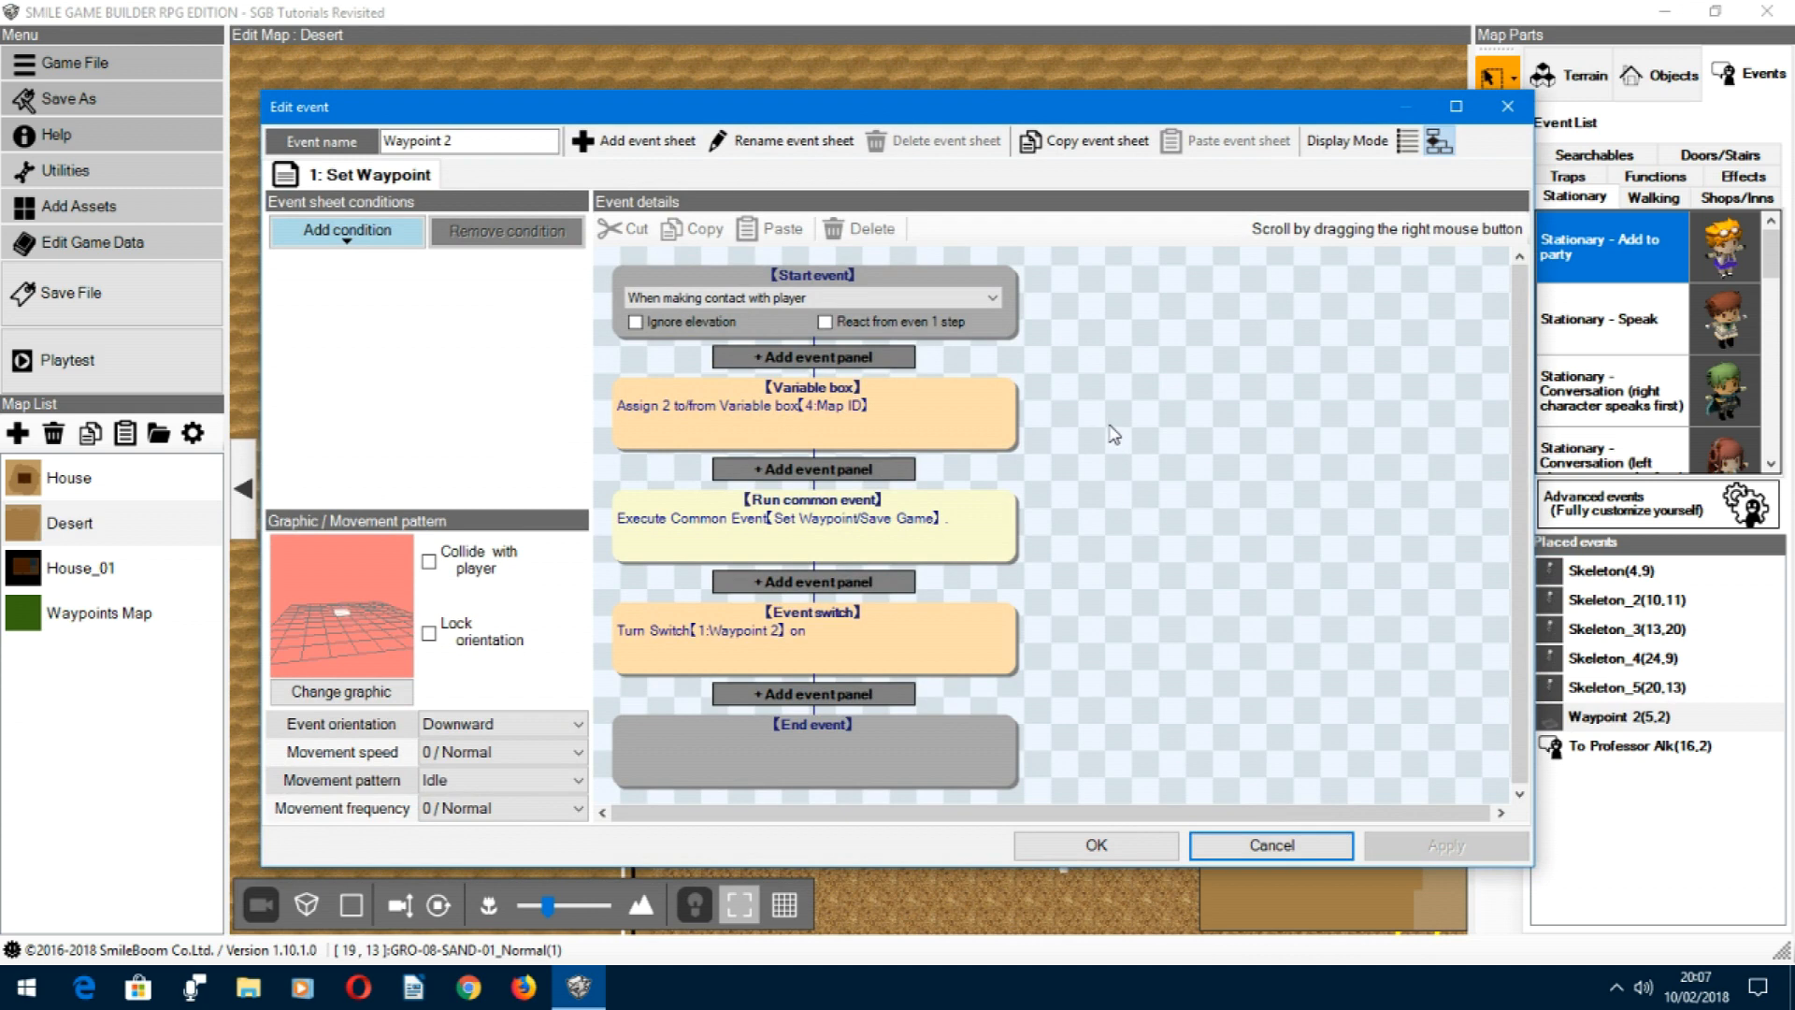
click(701, 419)
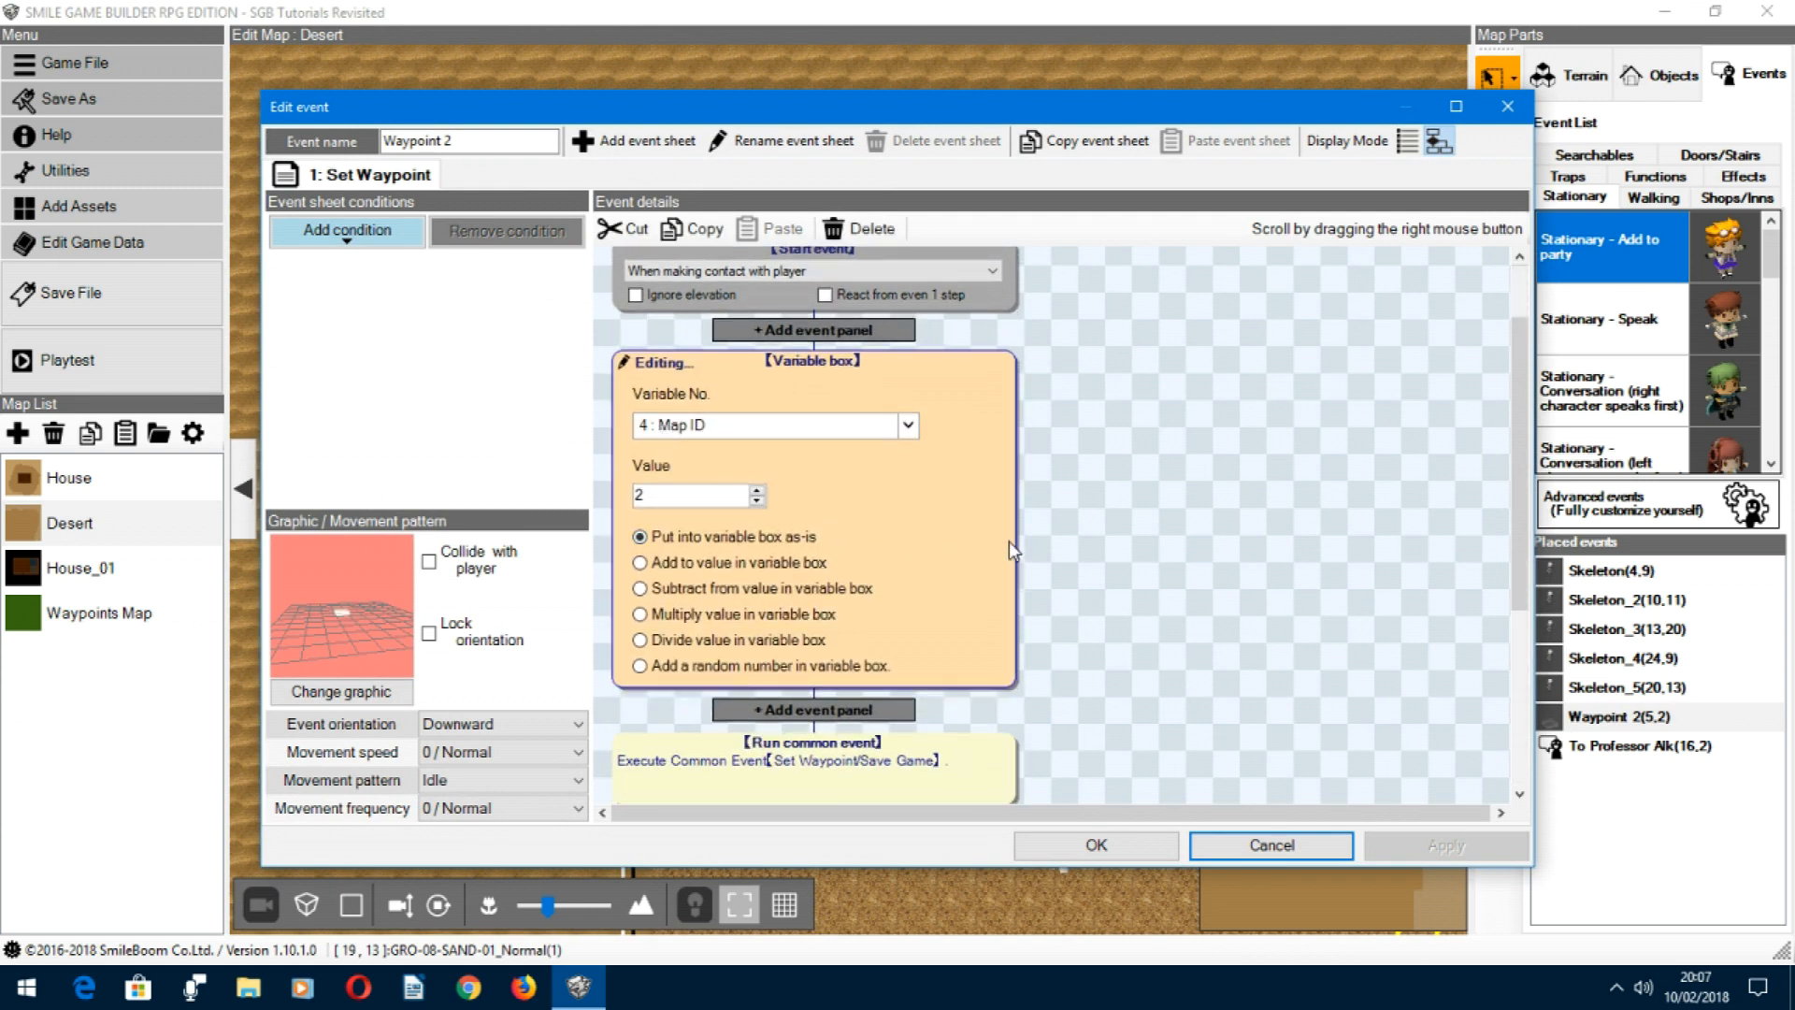
scroll(1125, 652, down, 3)
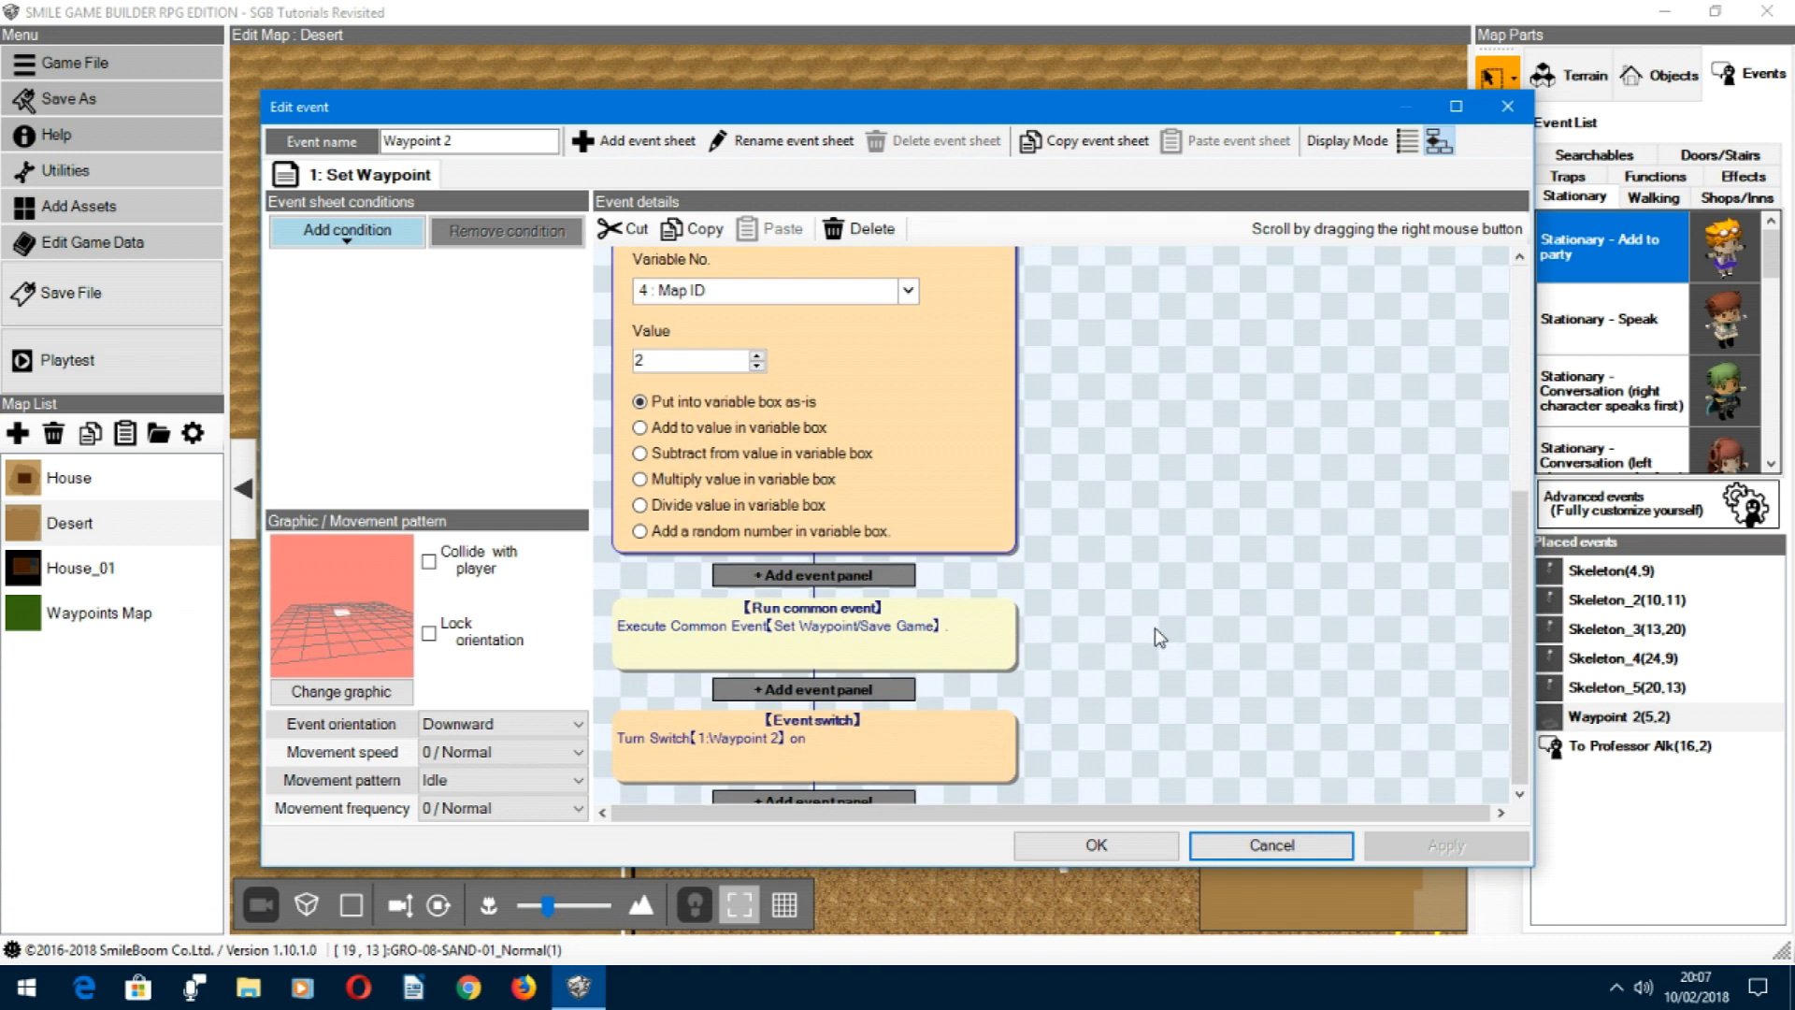
click(1260, 847)
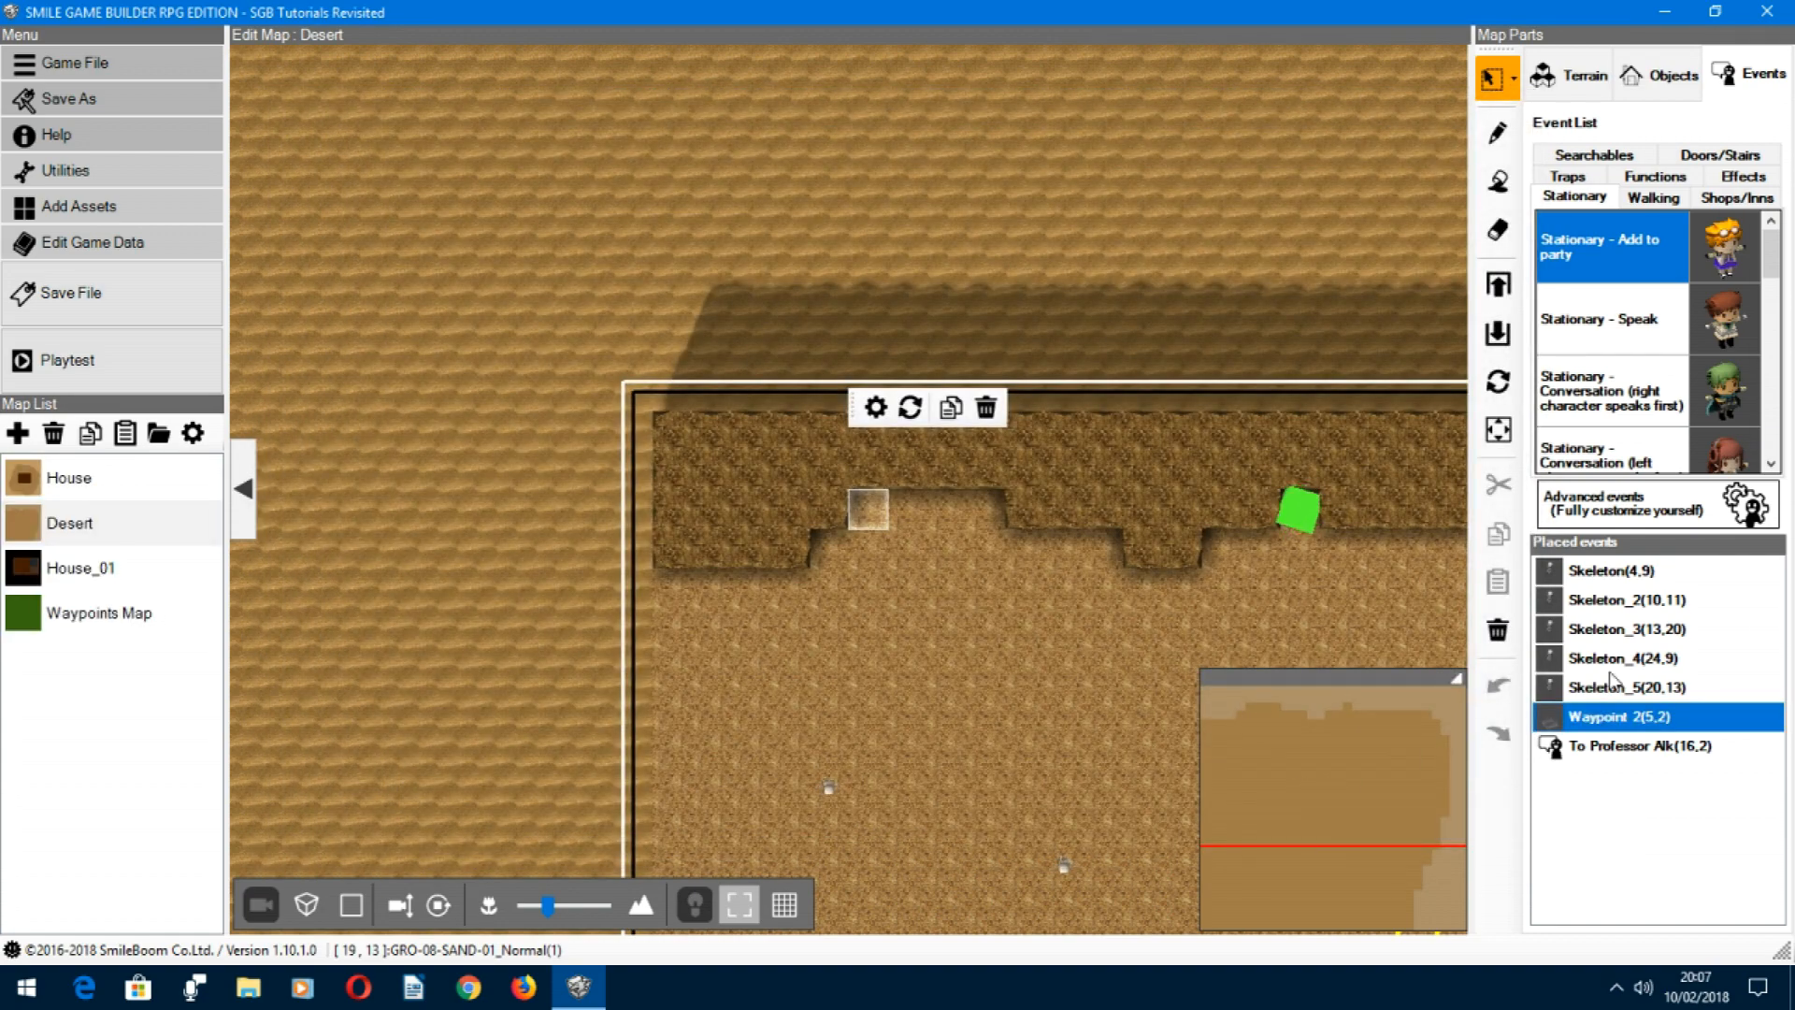
Step: Open the first Skeleton event on the Desert map, inspect its Place Battle settings, and close it without changes
click(1587, 573)
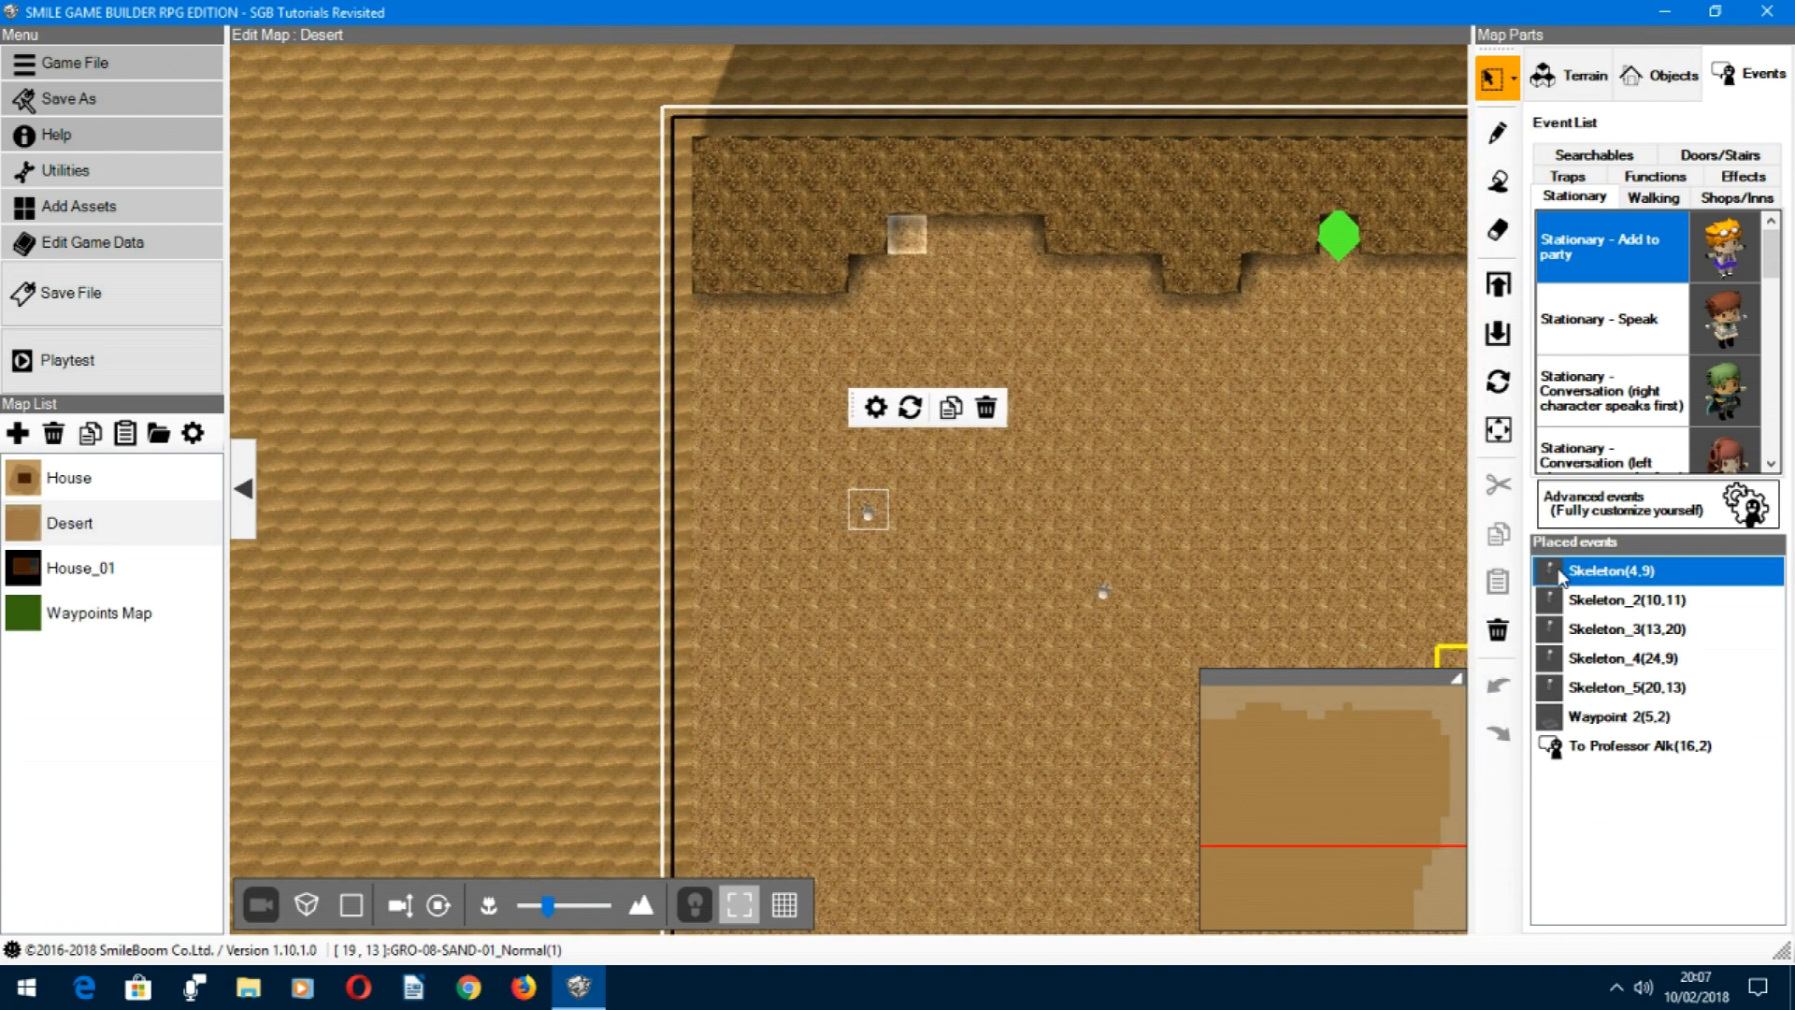
double_click(1562, 572)
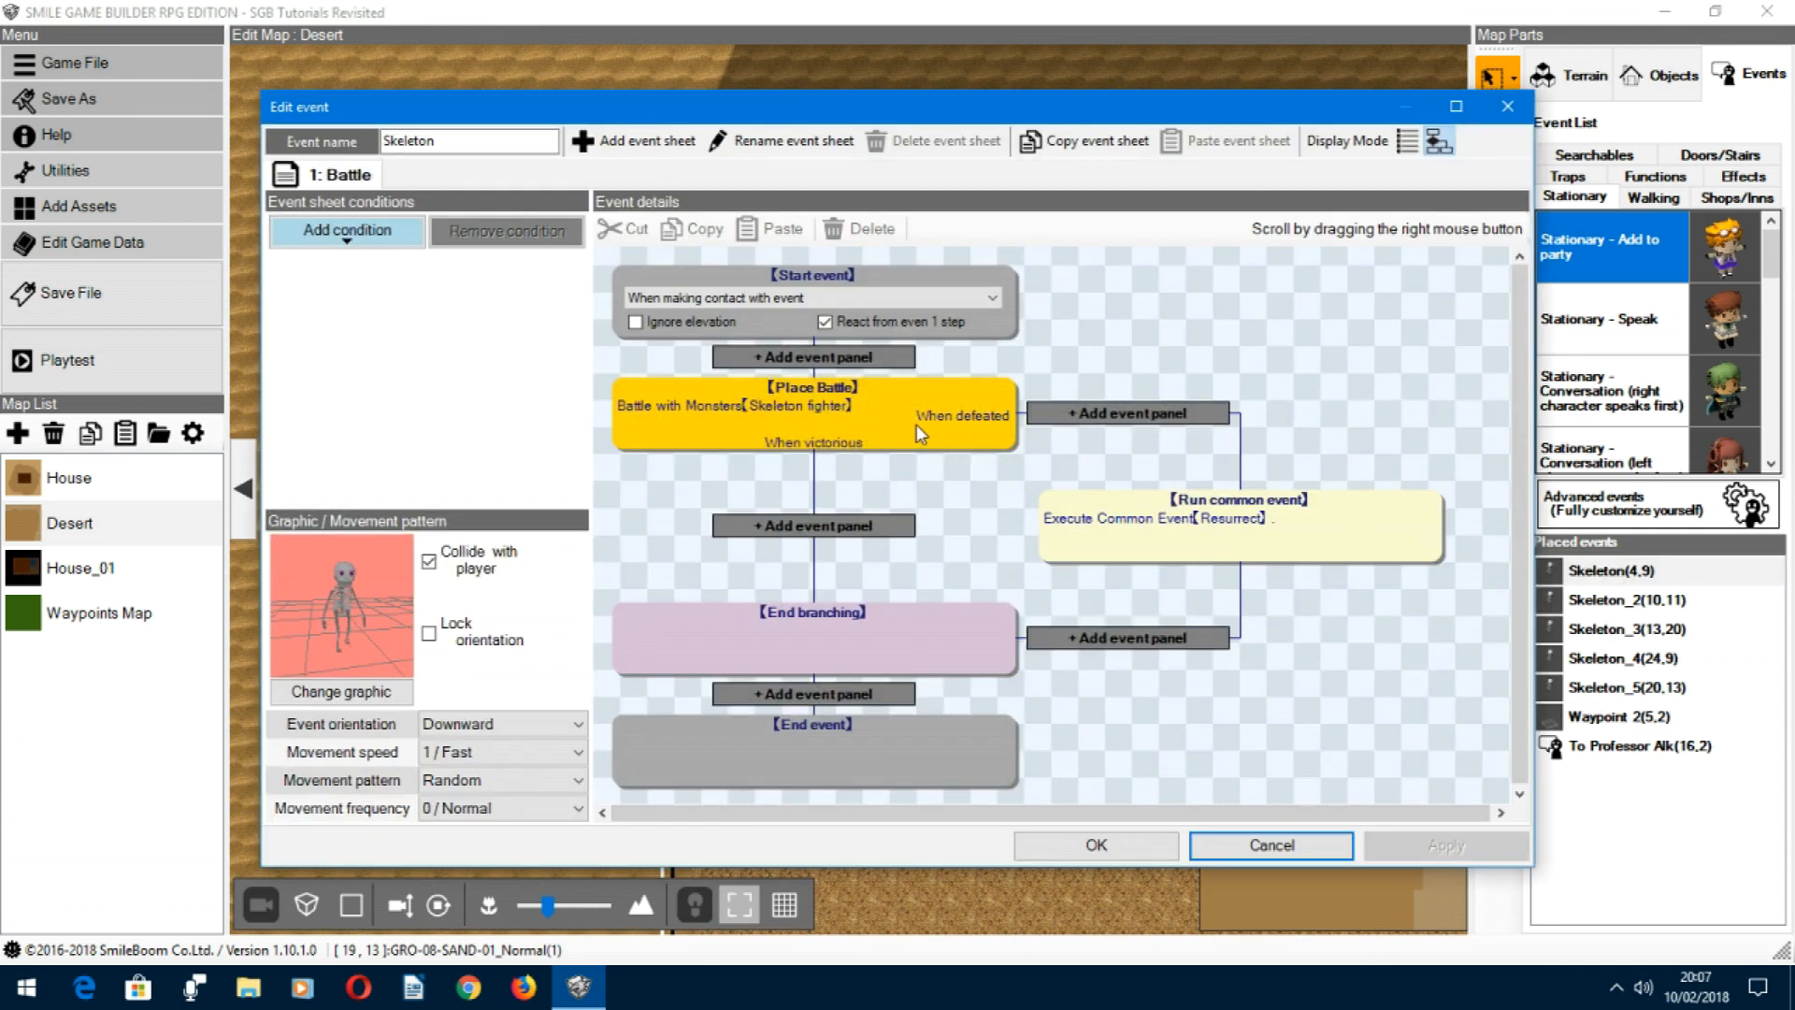
click(862, 429)
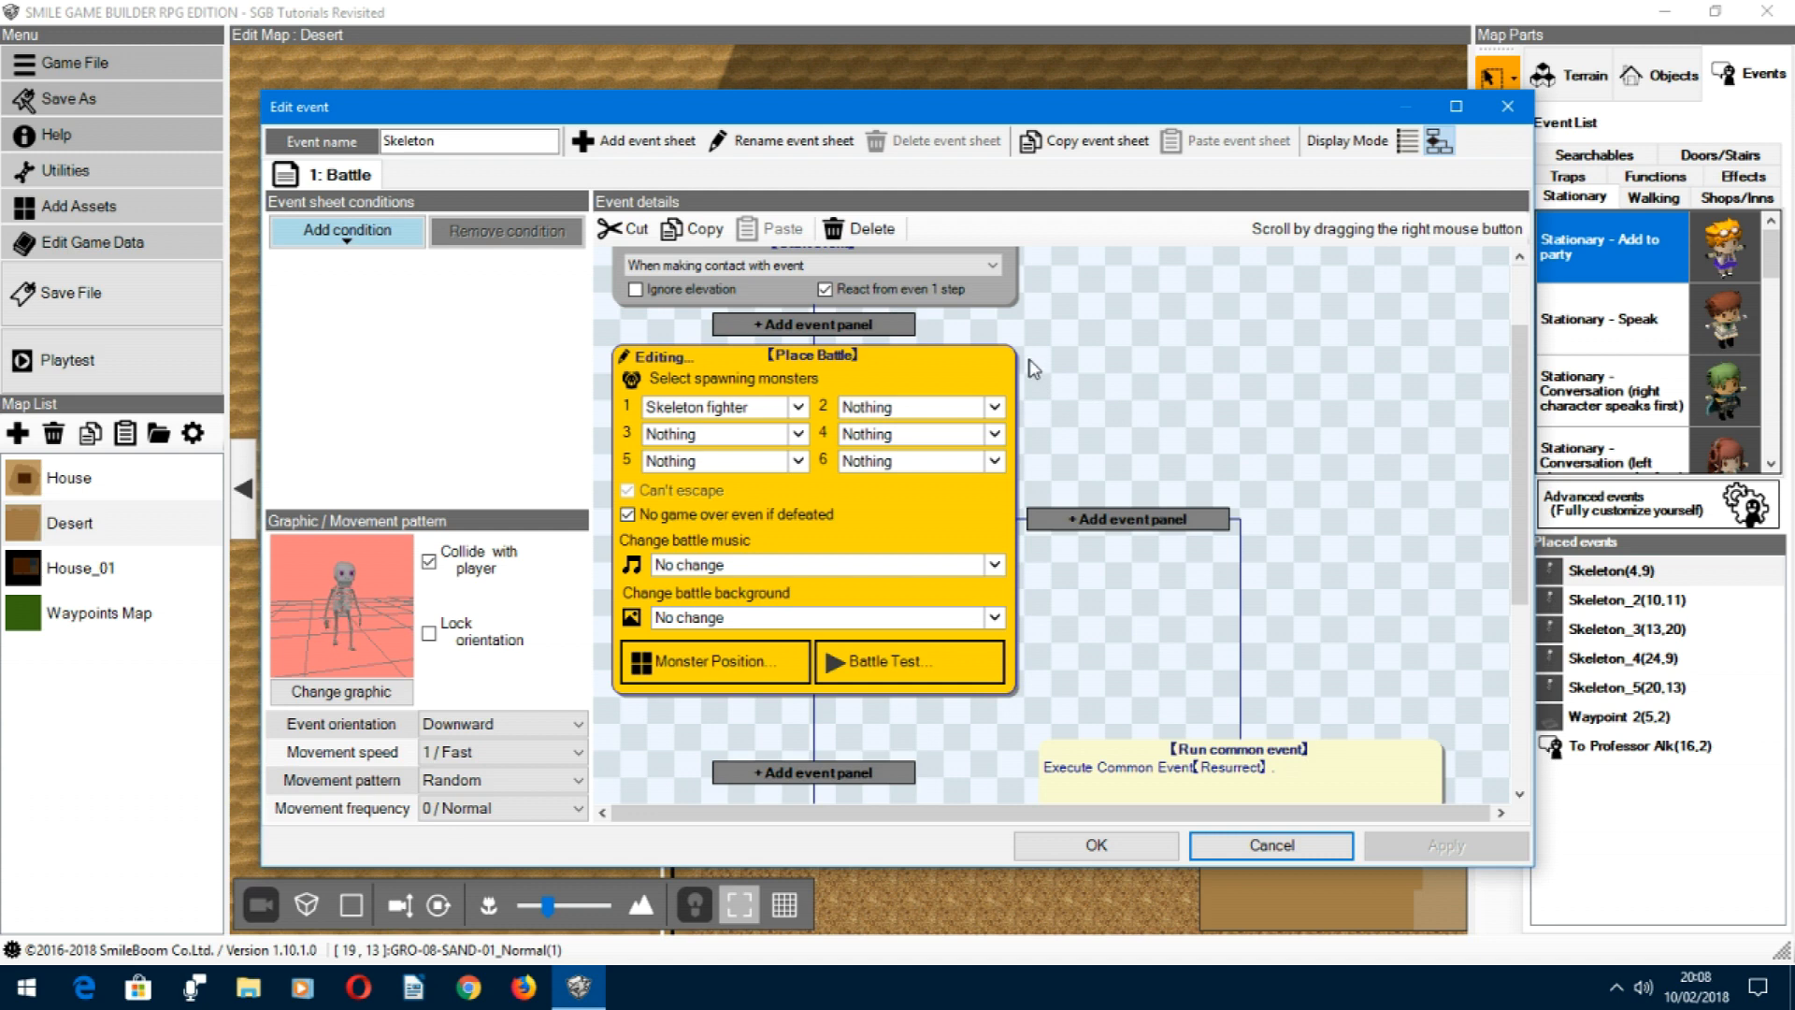
click(1077, 370)
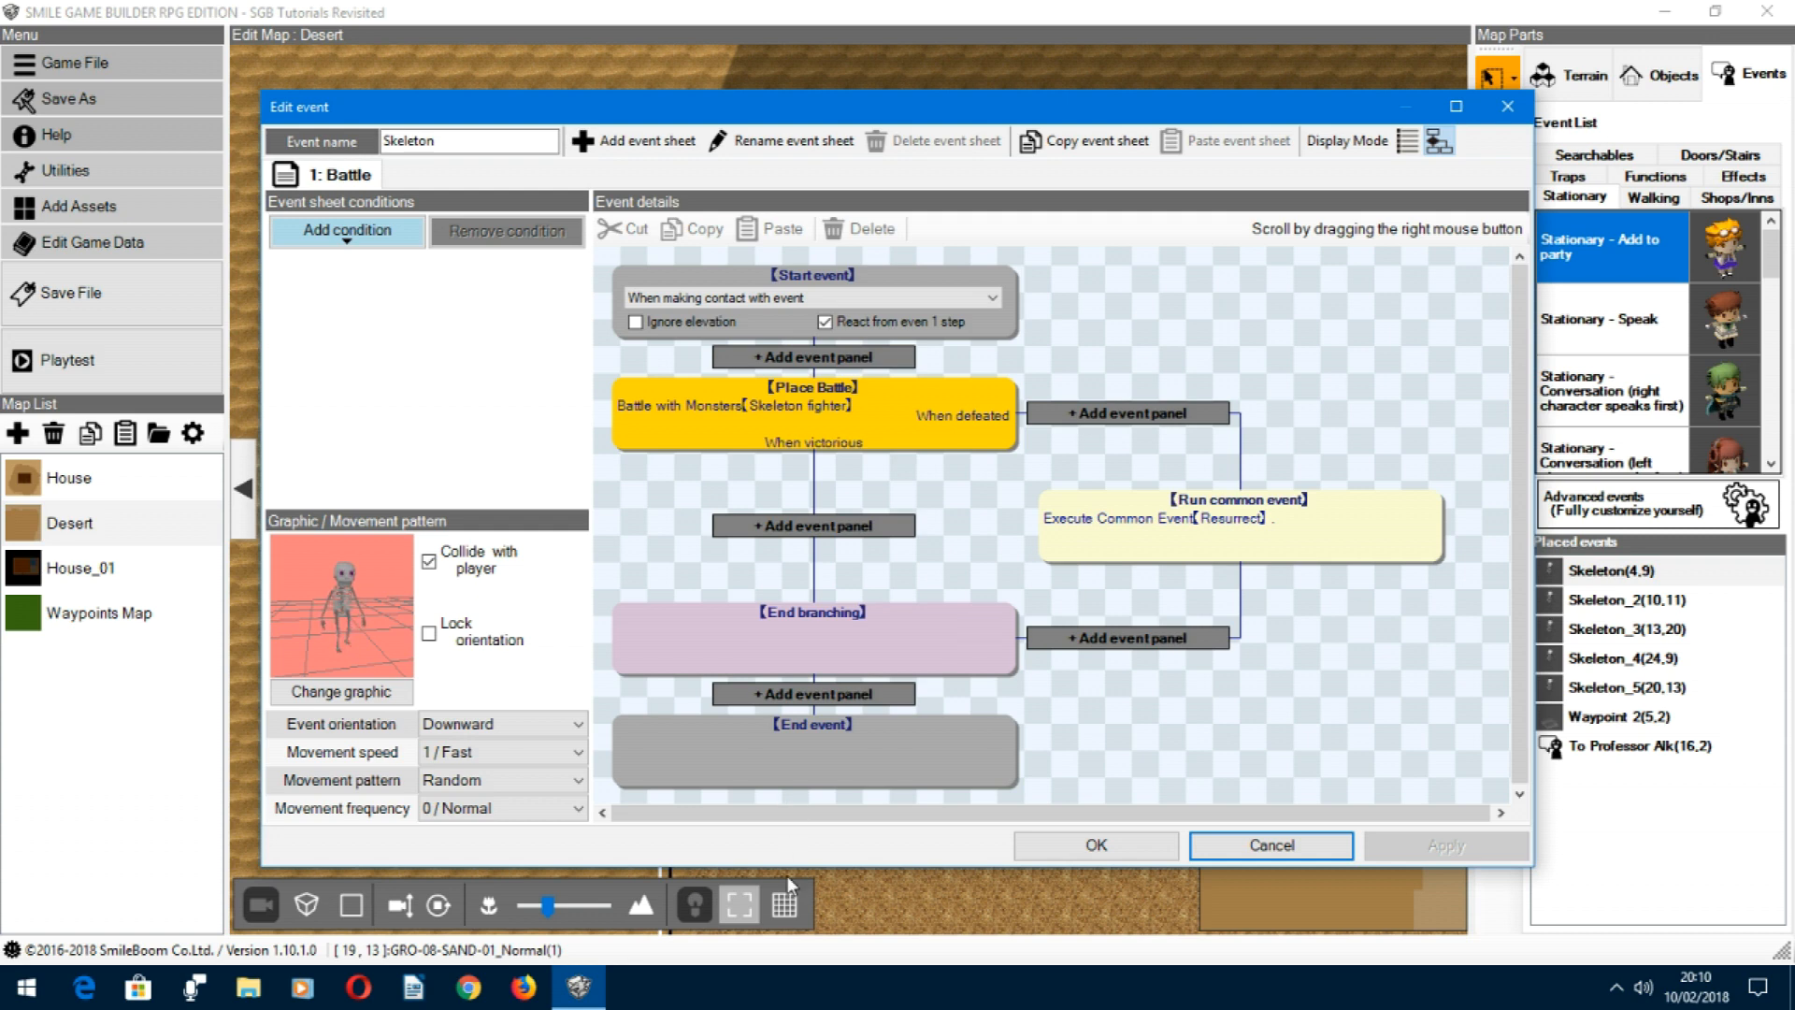
click(1273, 846)
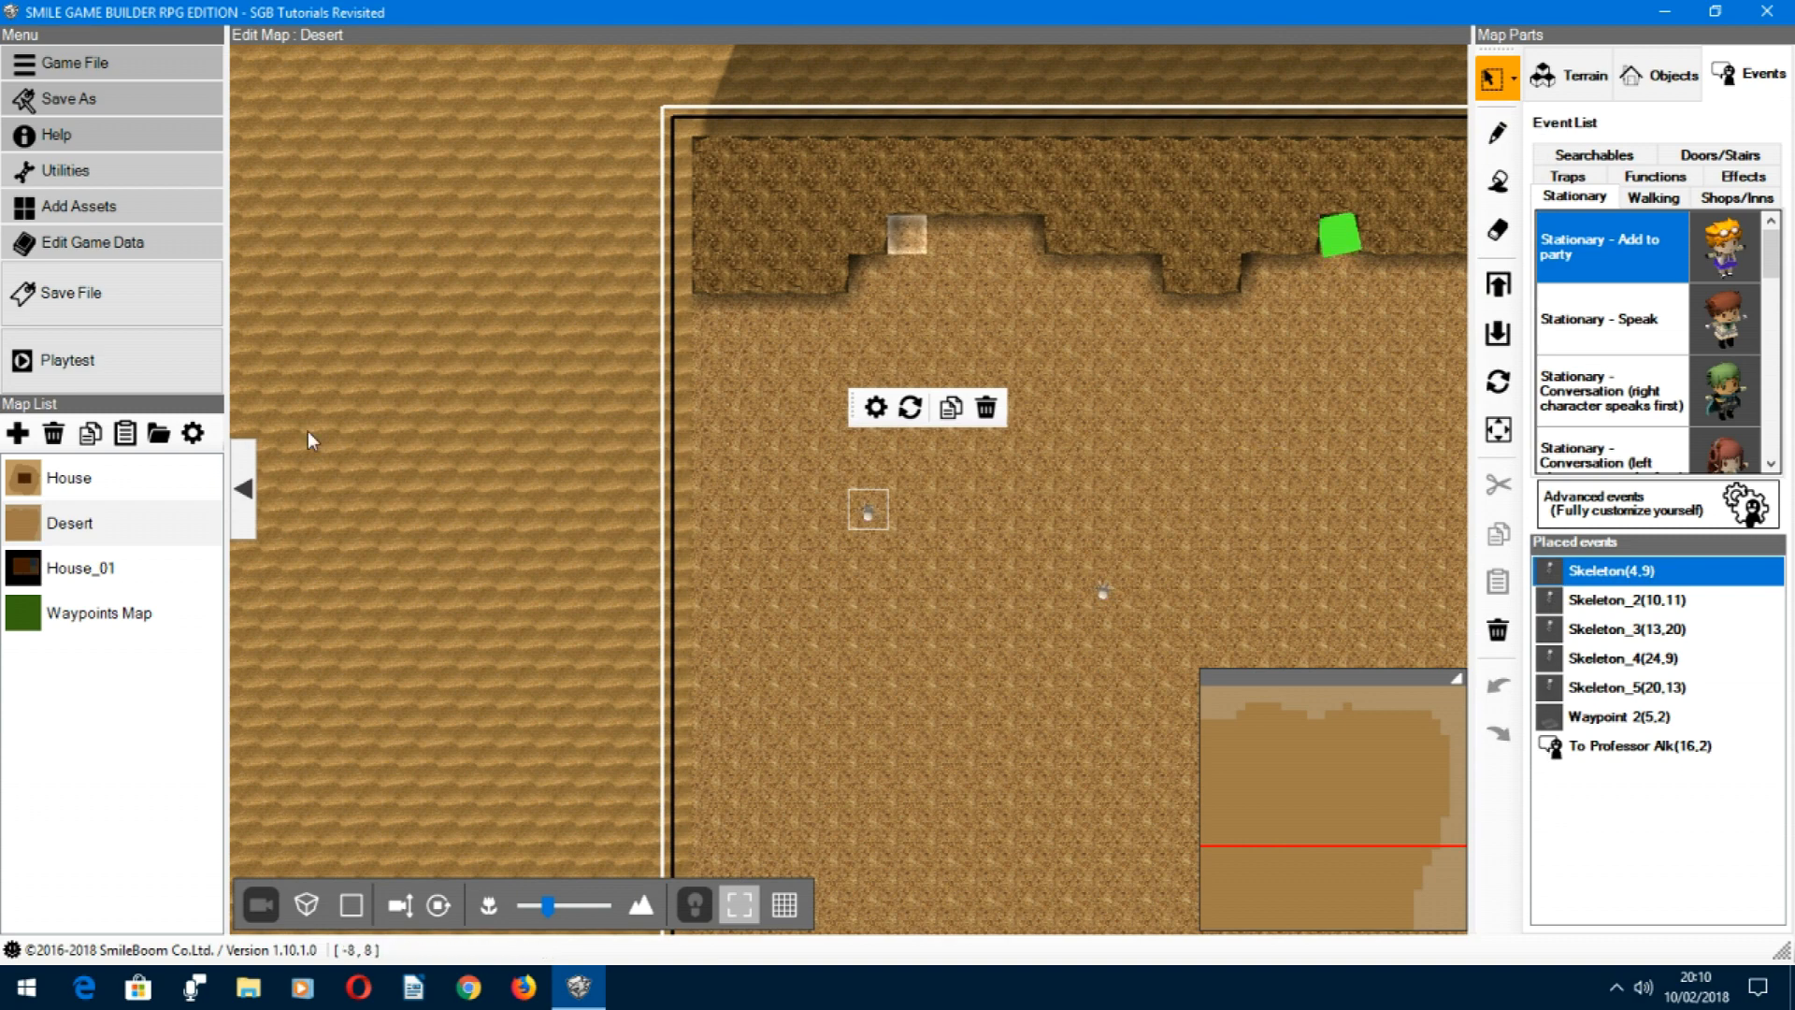
Step: Start a playtest and walk the character out of the house, heading down towards the desert exit
click(94, 374)
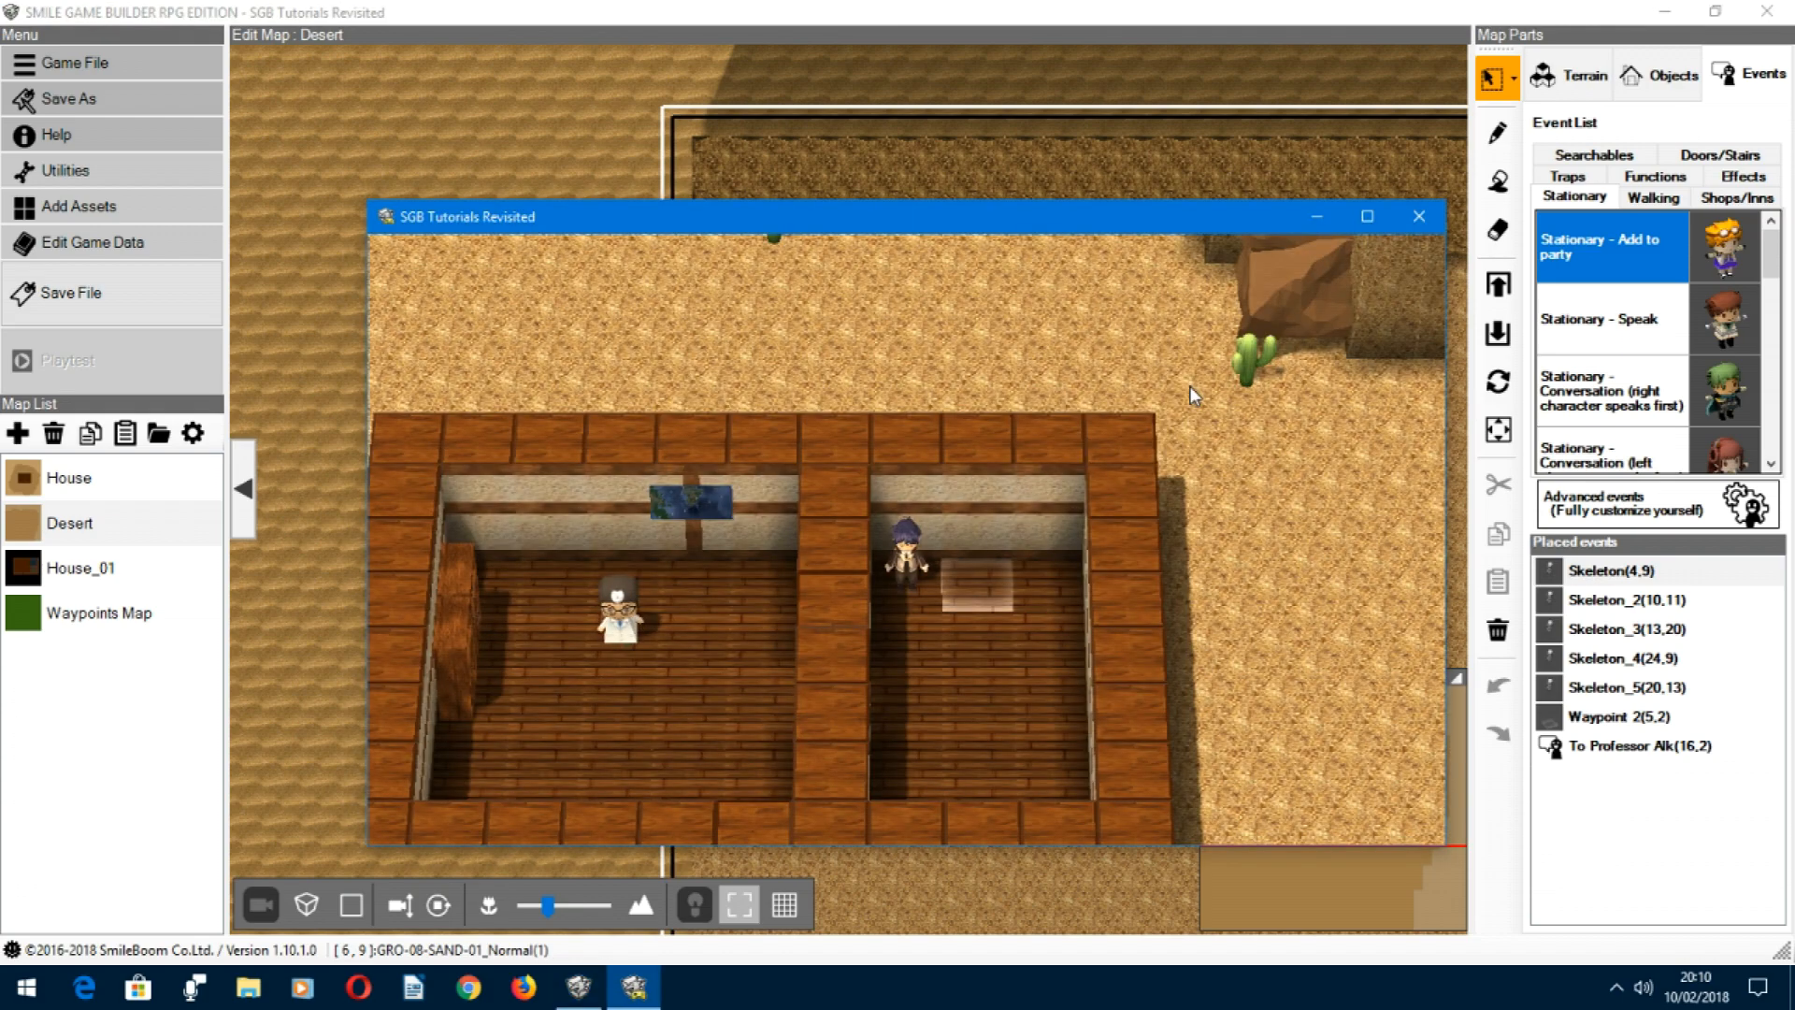
key(Down)
key(Up)
key(Up)
key(Left)
key(Down)
key(Down)
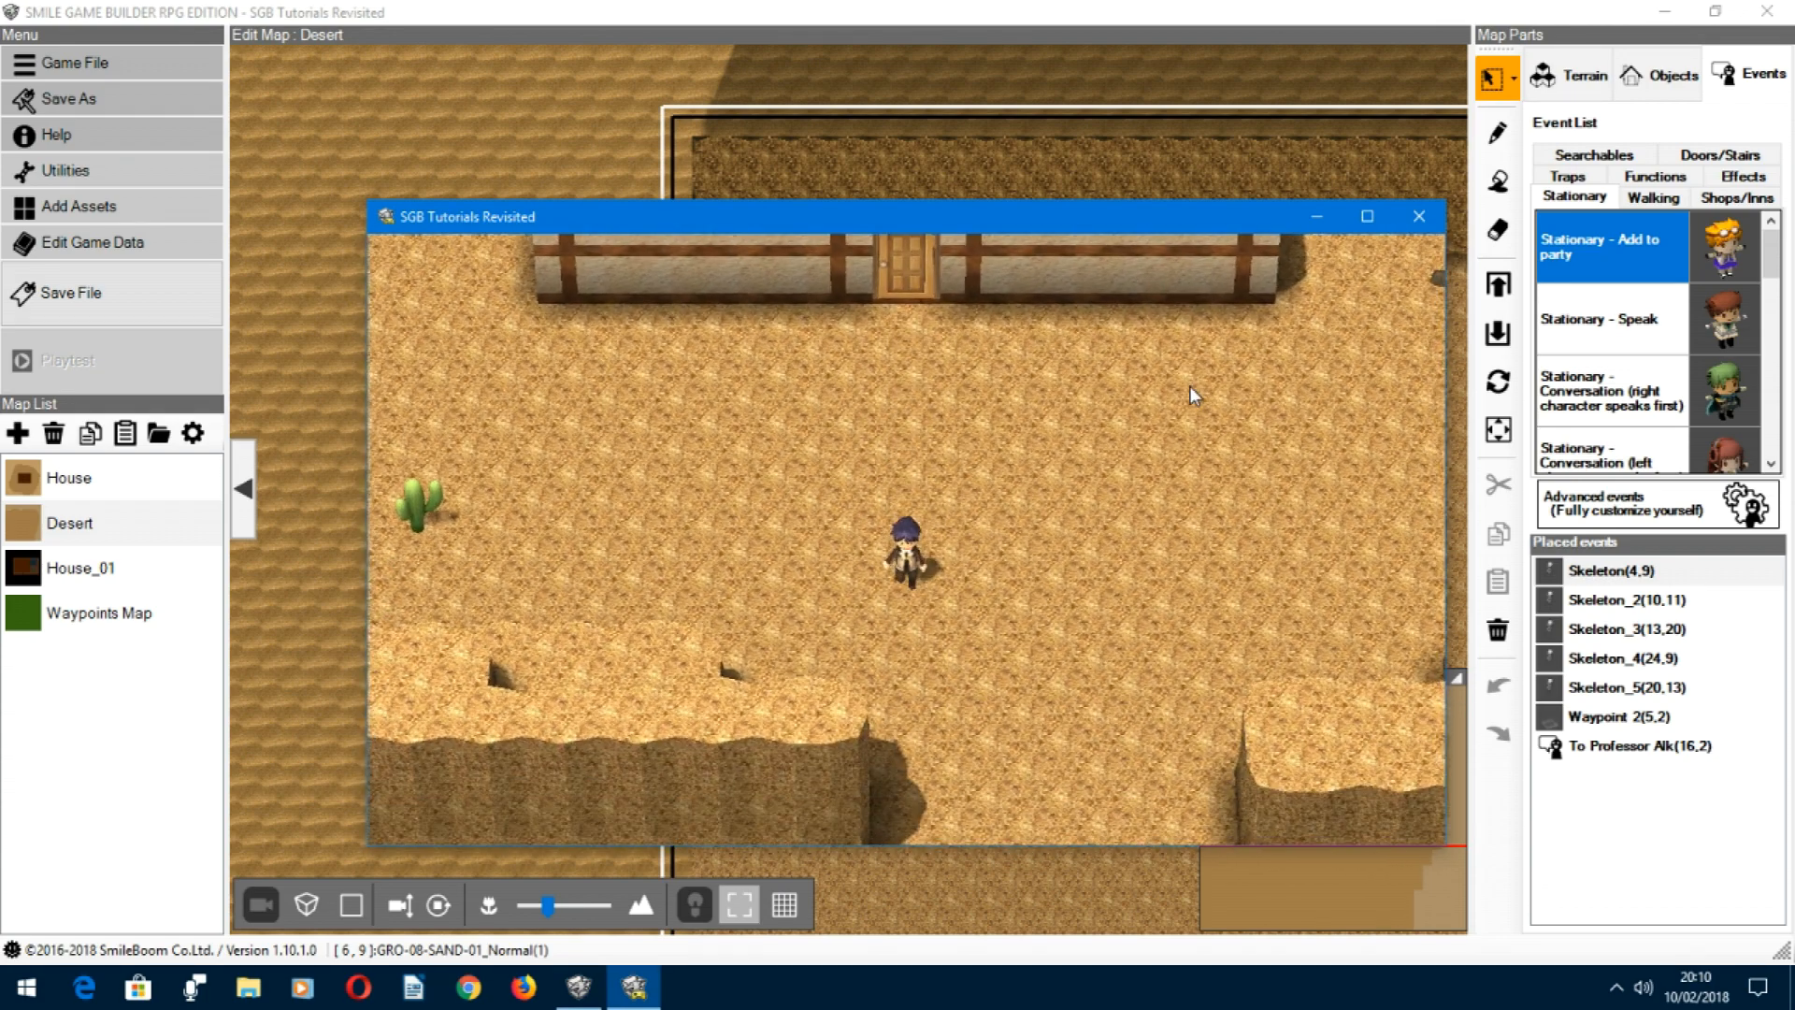
Step: Enter the desert in the playtest and walk into a skeleton to start a battle
key(Down)
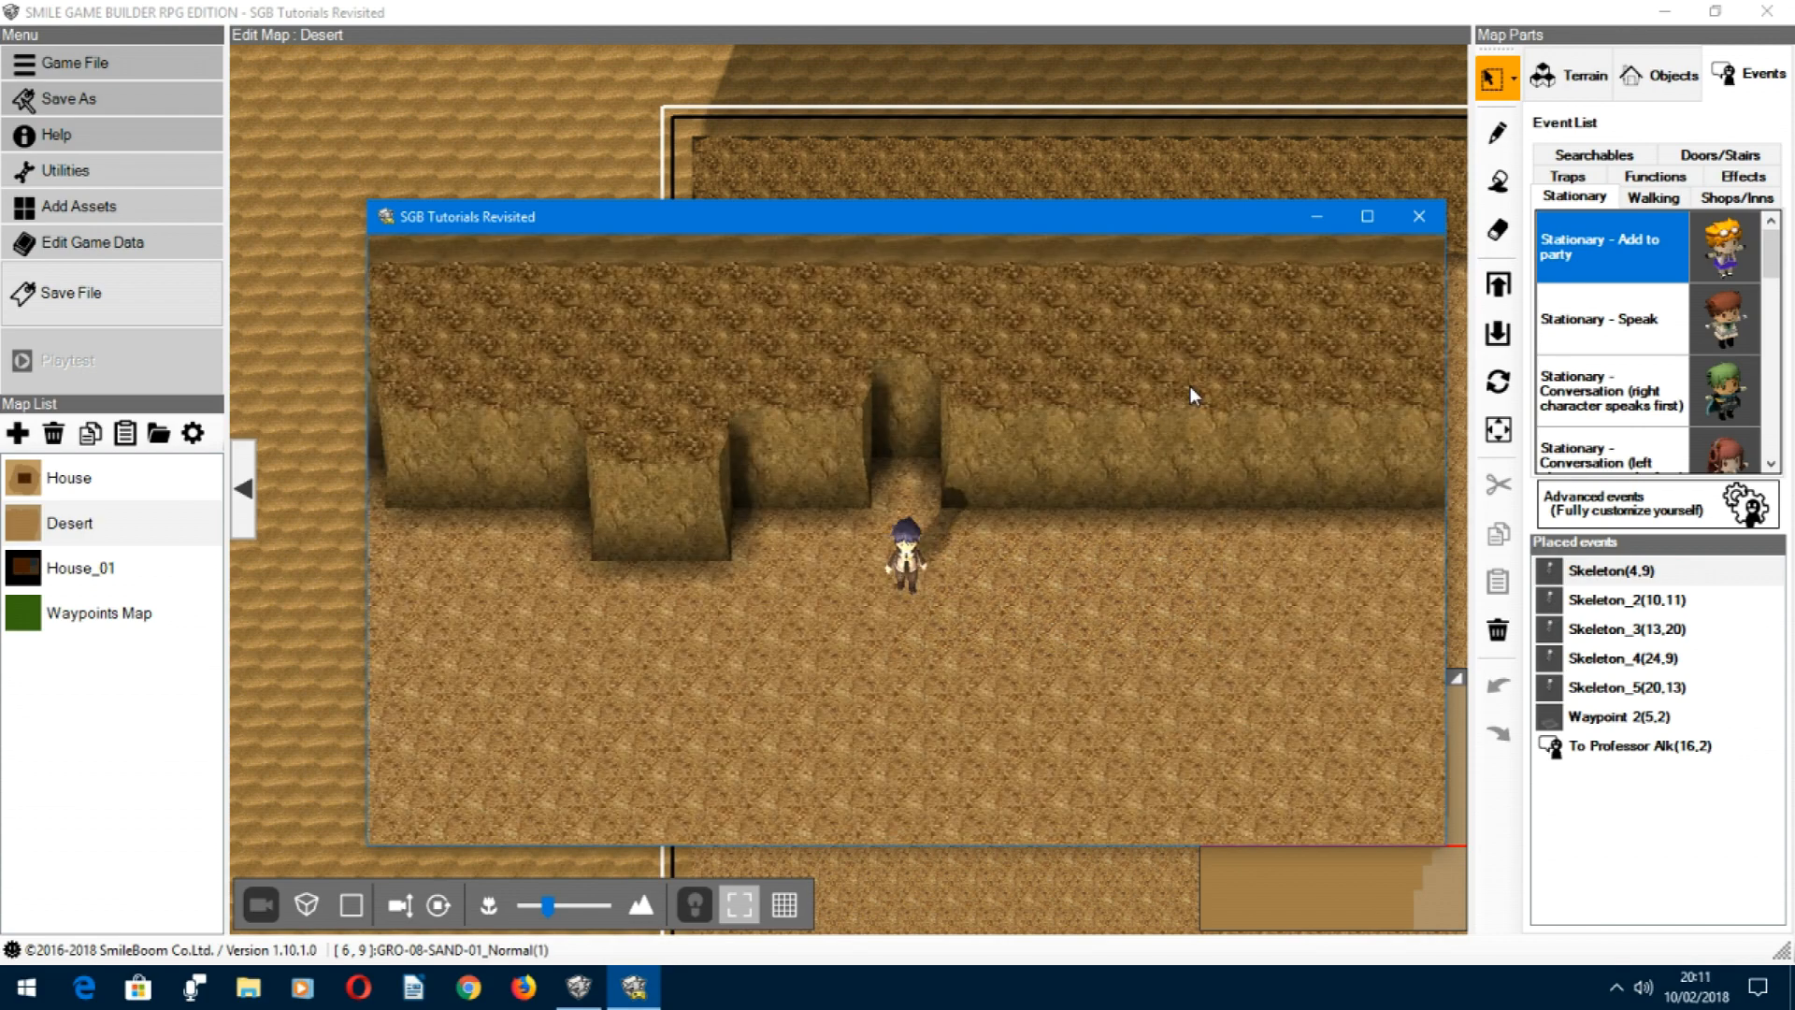
key(Down)
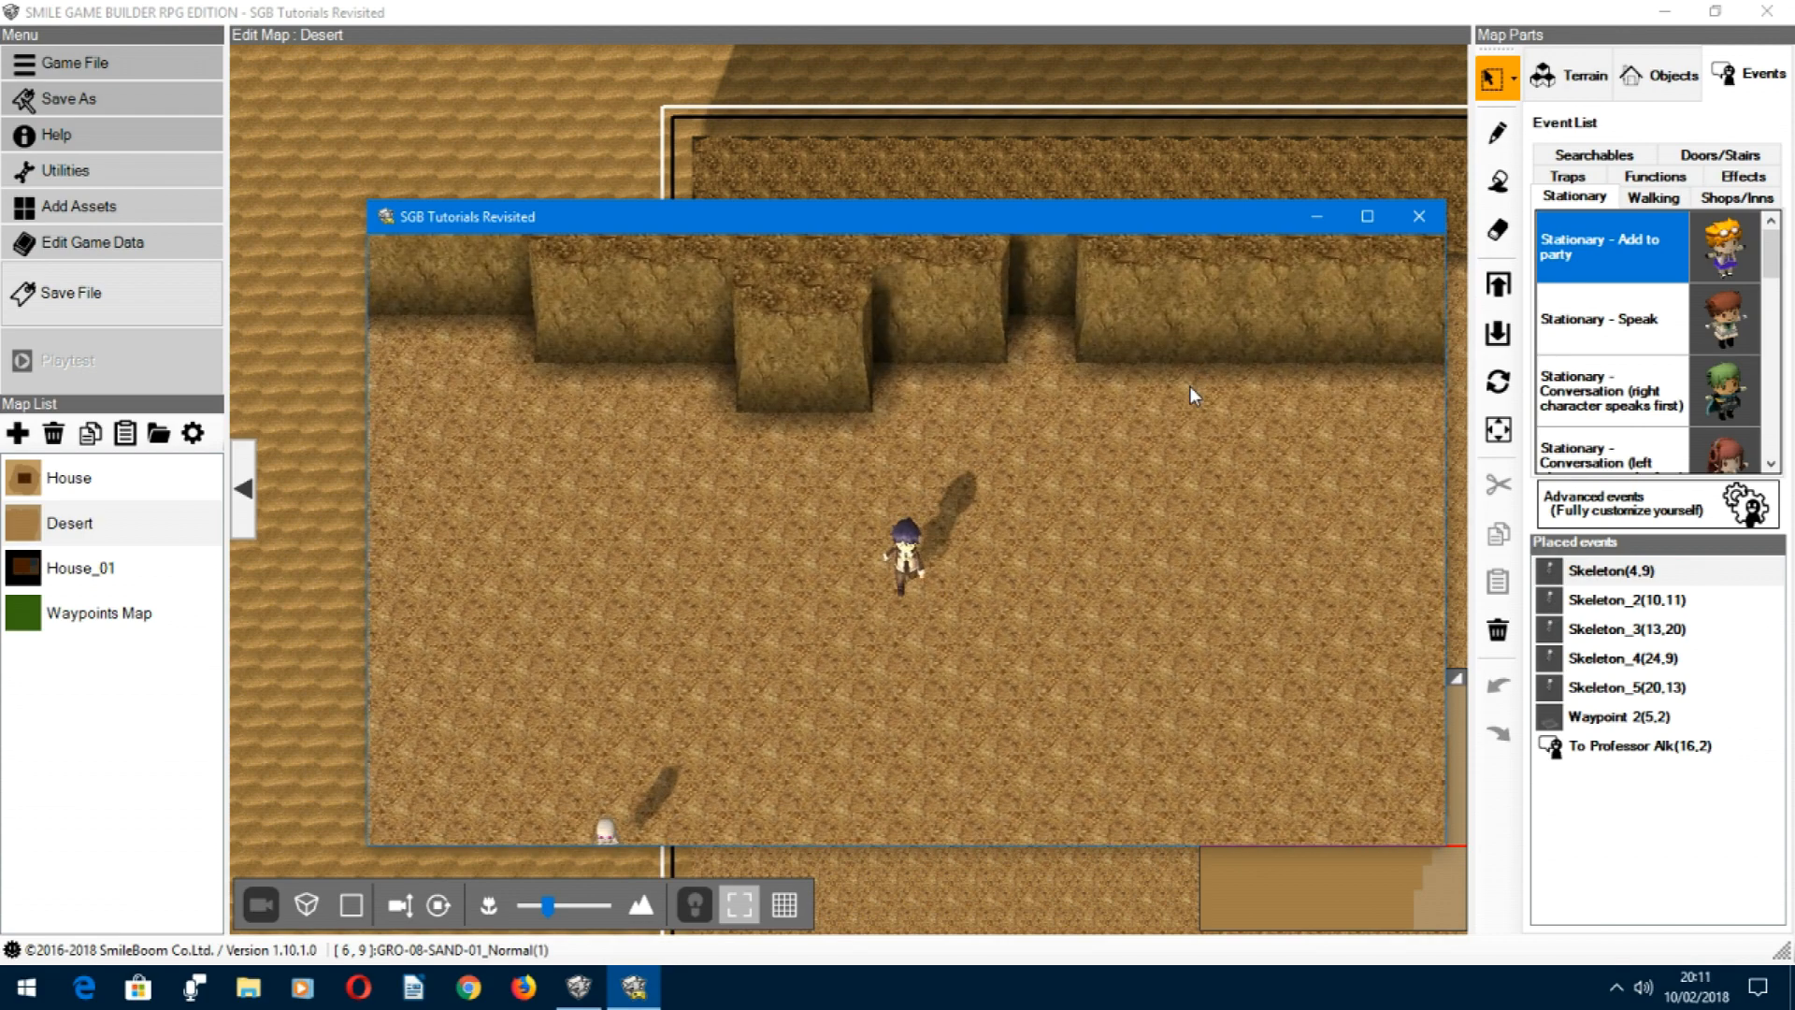
key(Down)
key(Left)
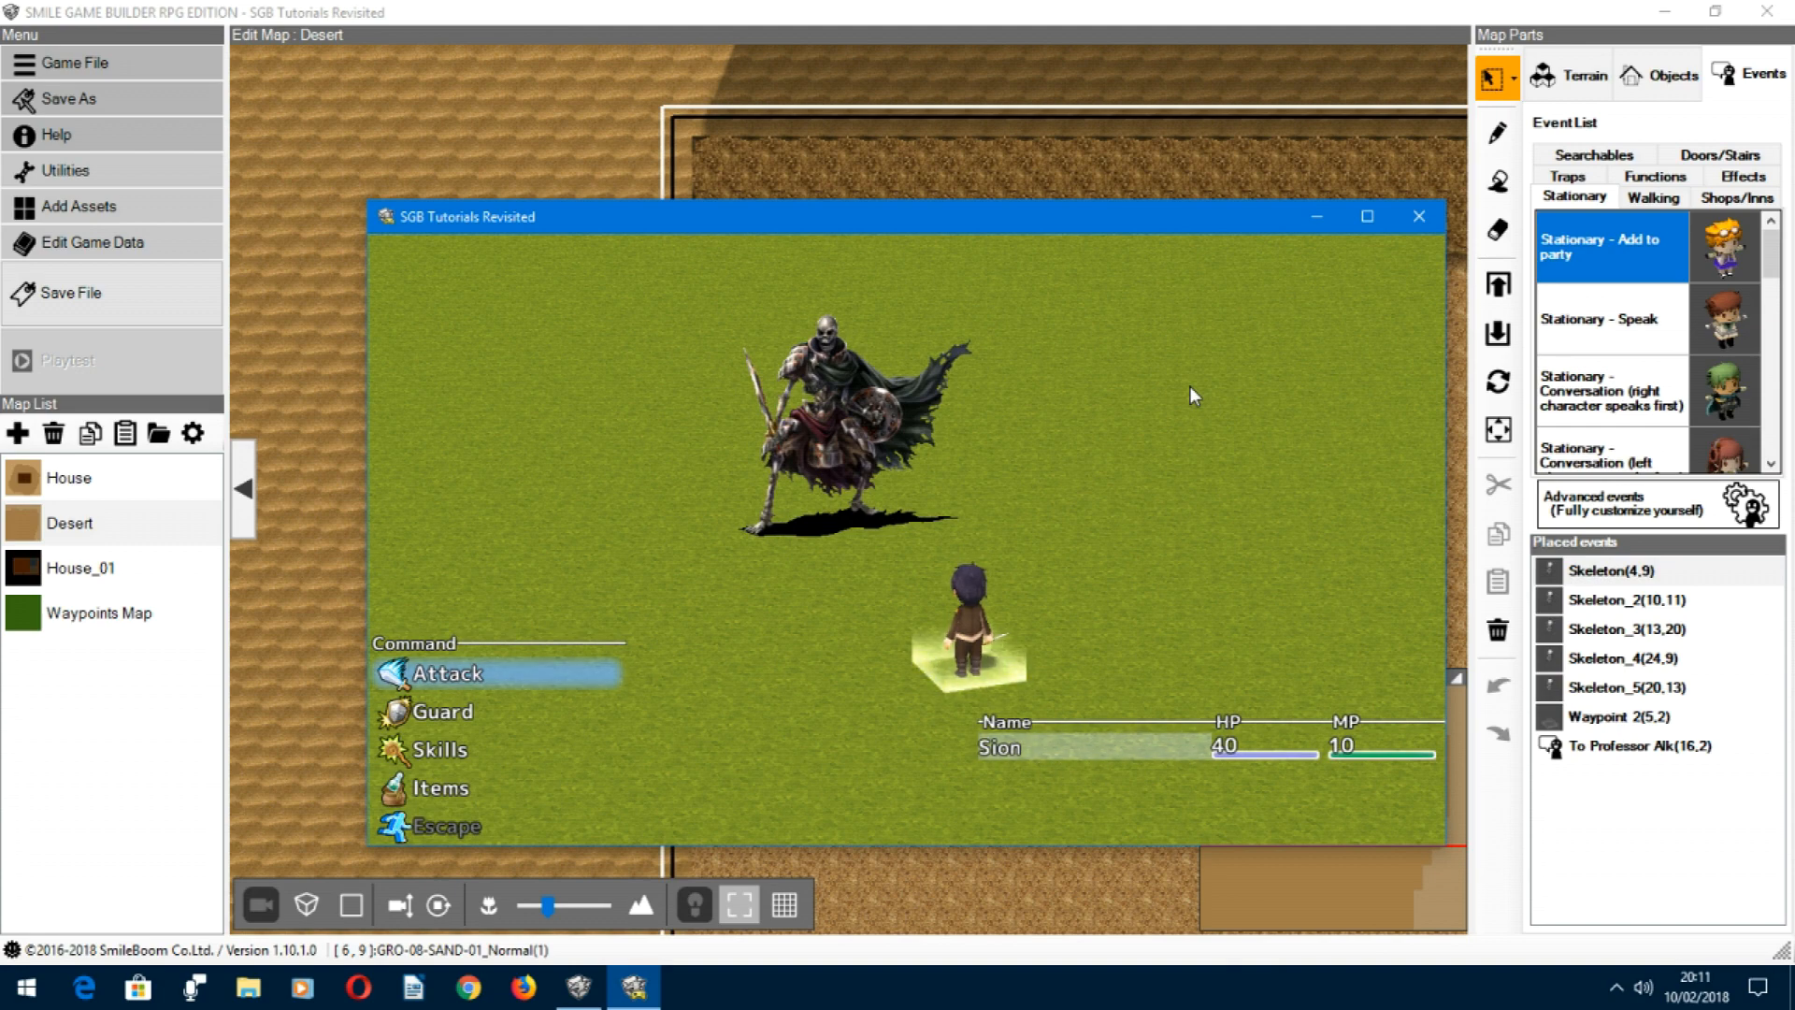
Step: Attack the skeleton each turn in the playtest battle until the hero is defeated and resurrected
key(Return)
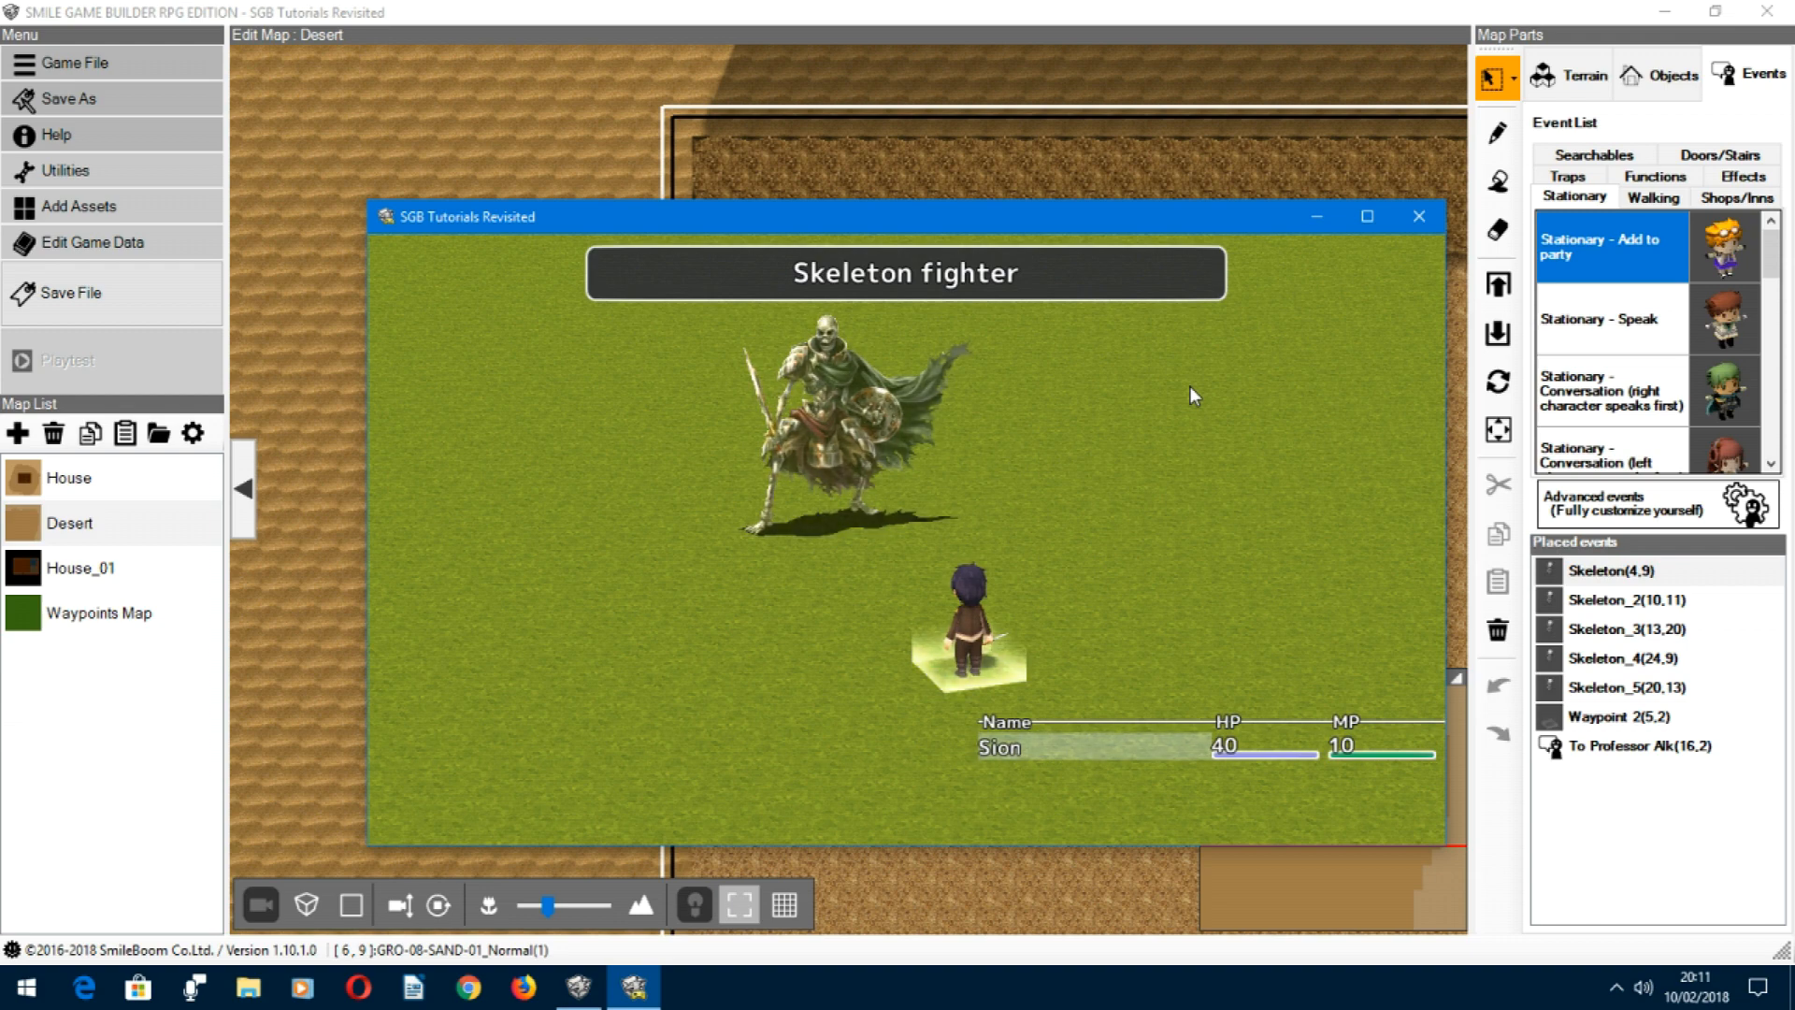
key(Return)
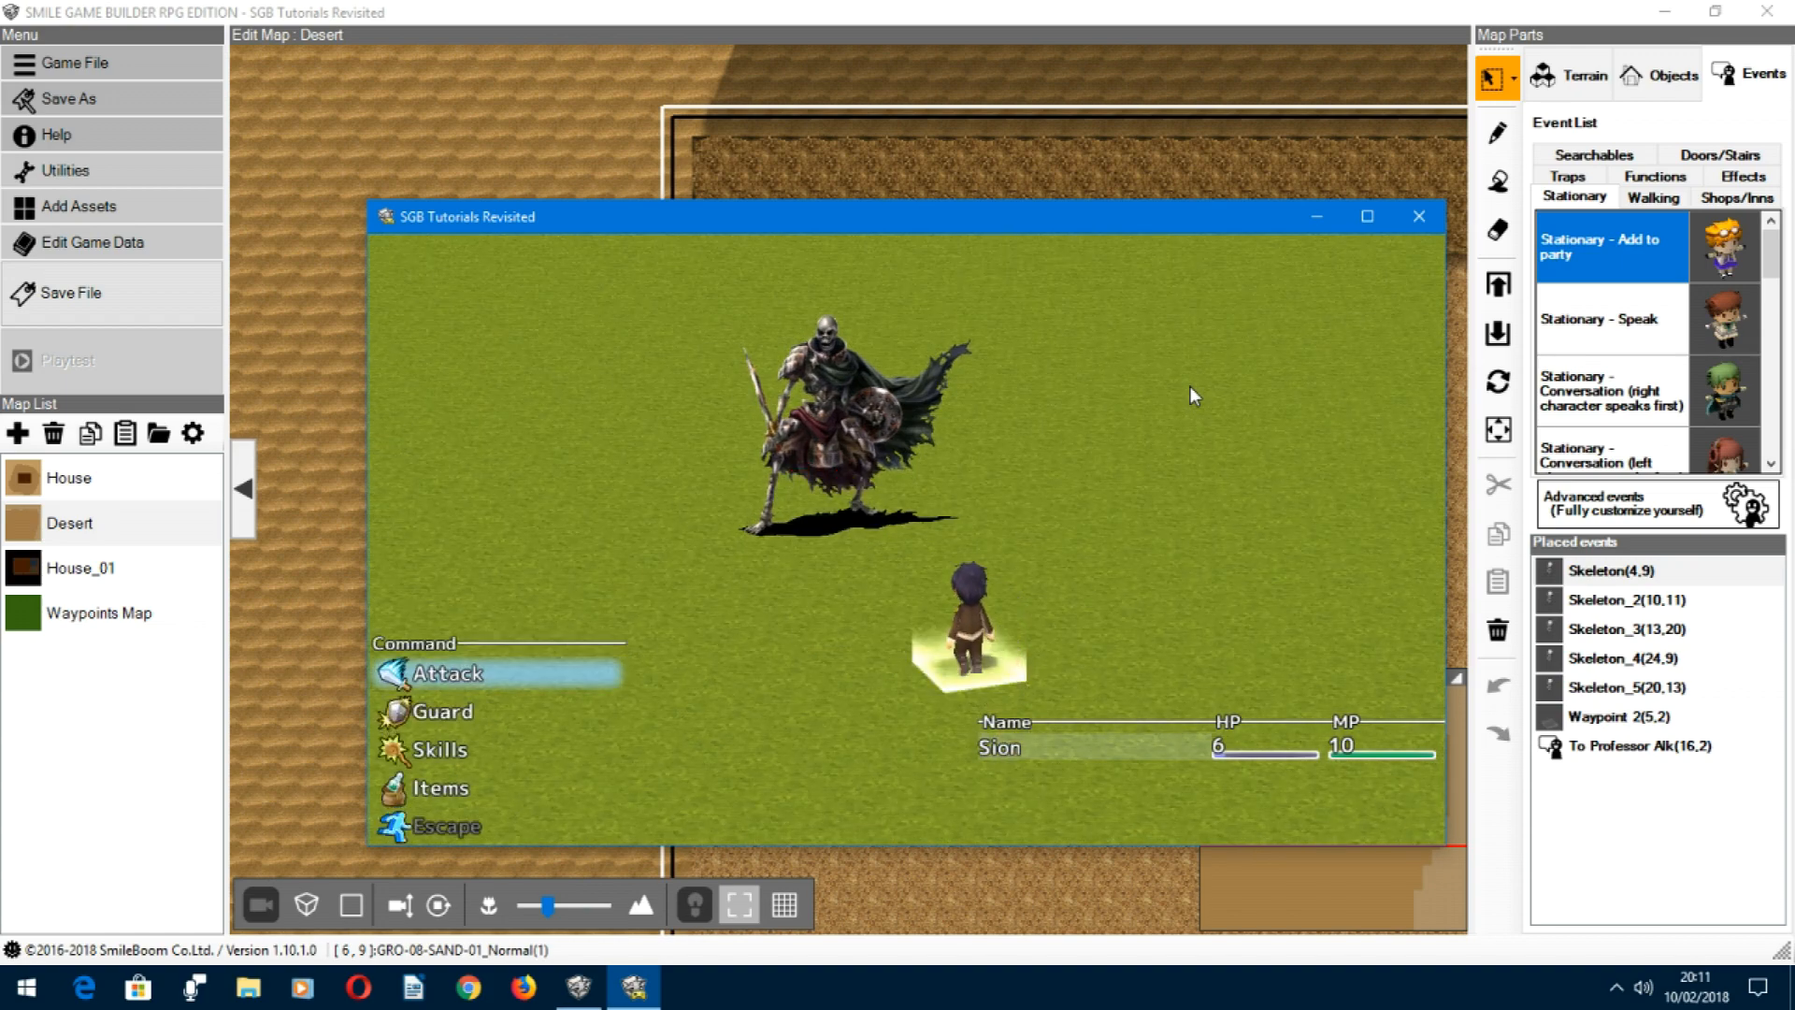
key(Return)
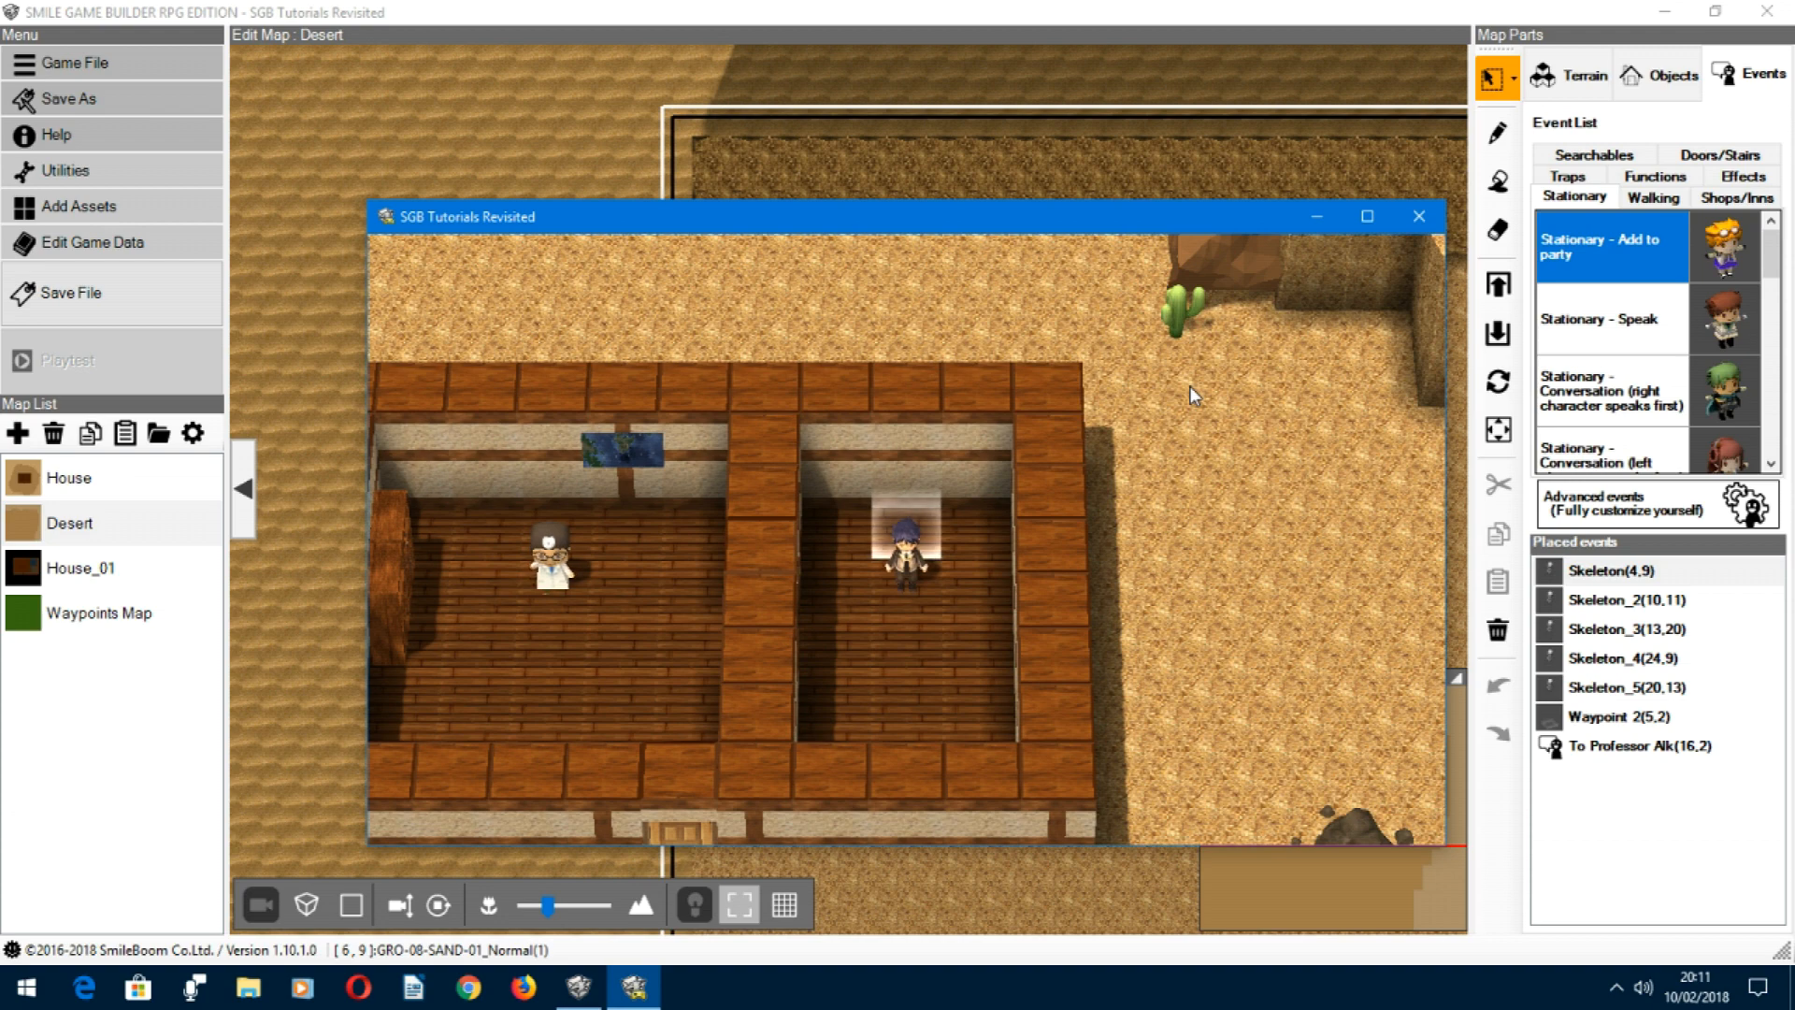
Step: Walk the hero from the waypoint room into the professor's room and out through the house's front door
key(Left)
key(Right)
key(Left)
key(Down)
key(Left)
key(Left)
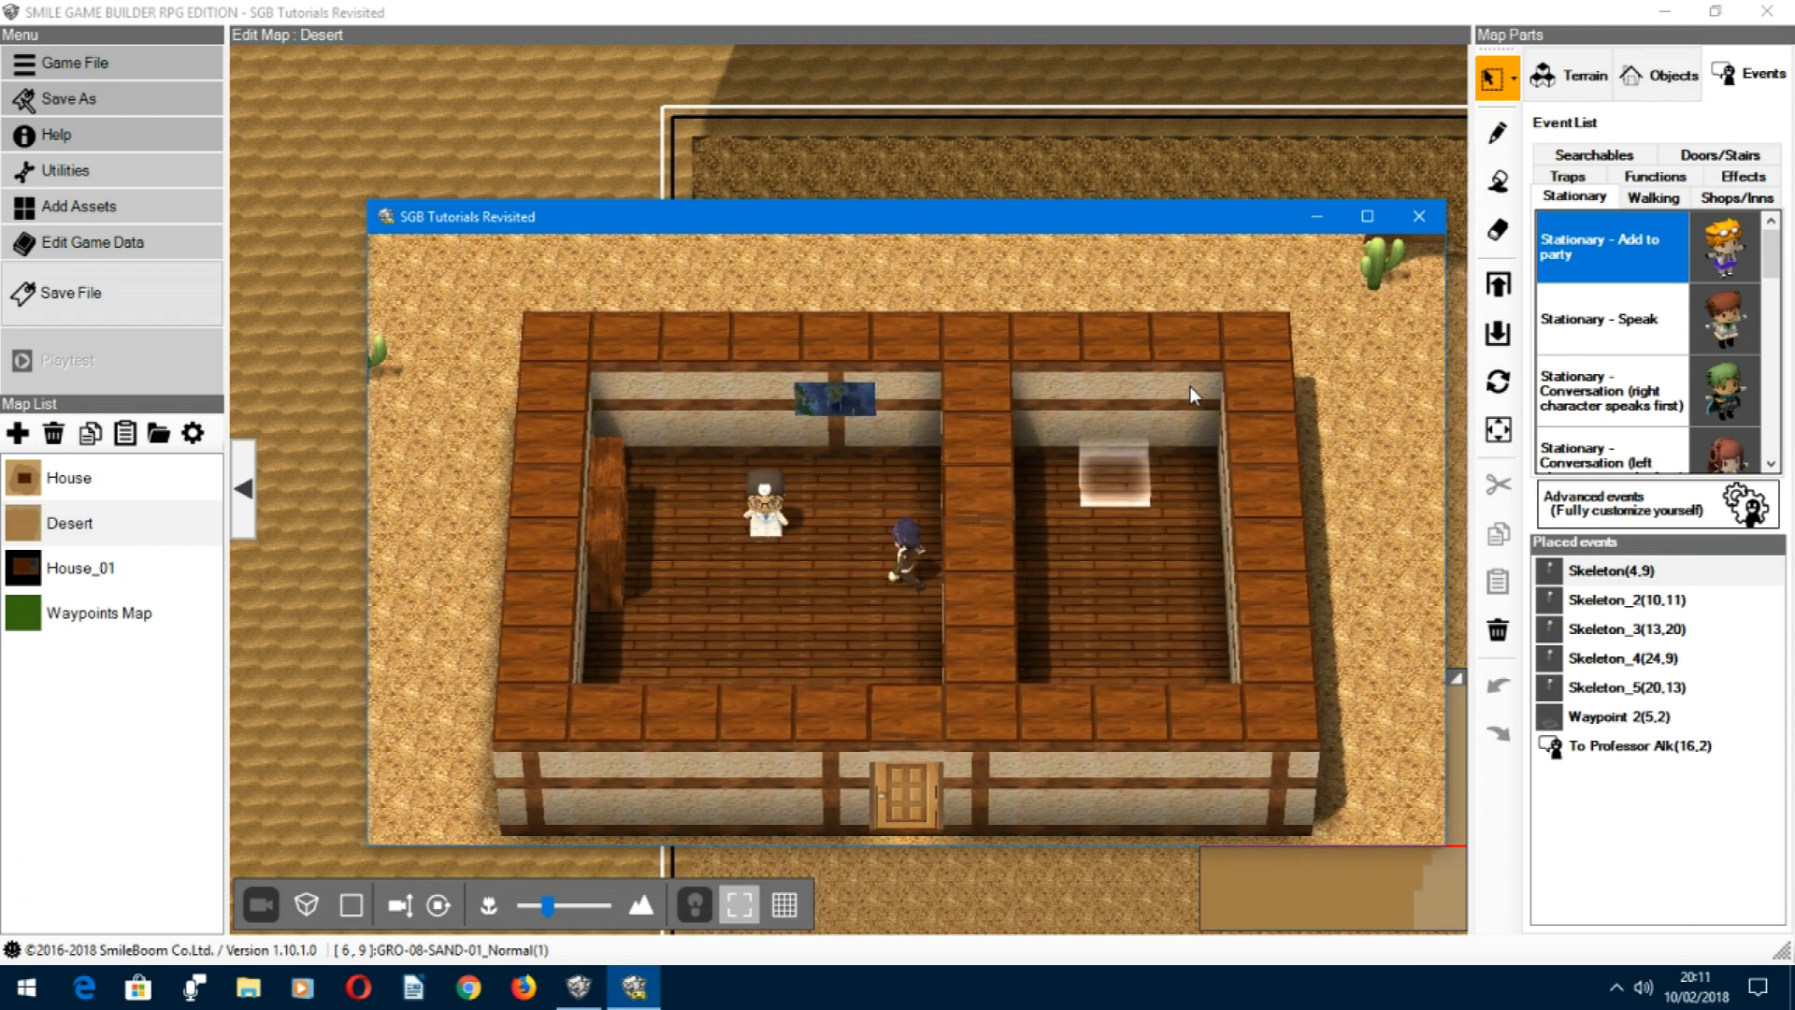
key(Down)
key(Down)
key(Down)
key(Down)
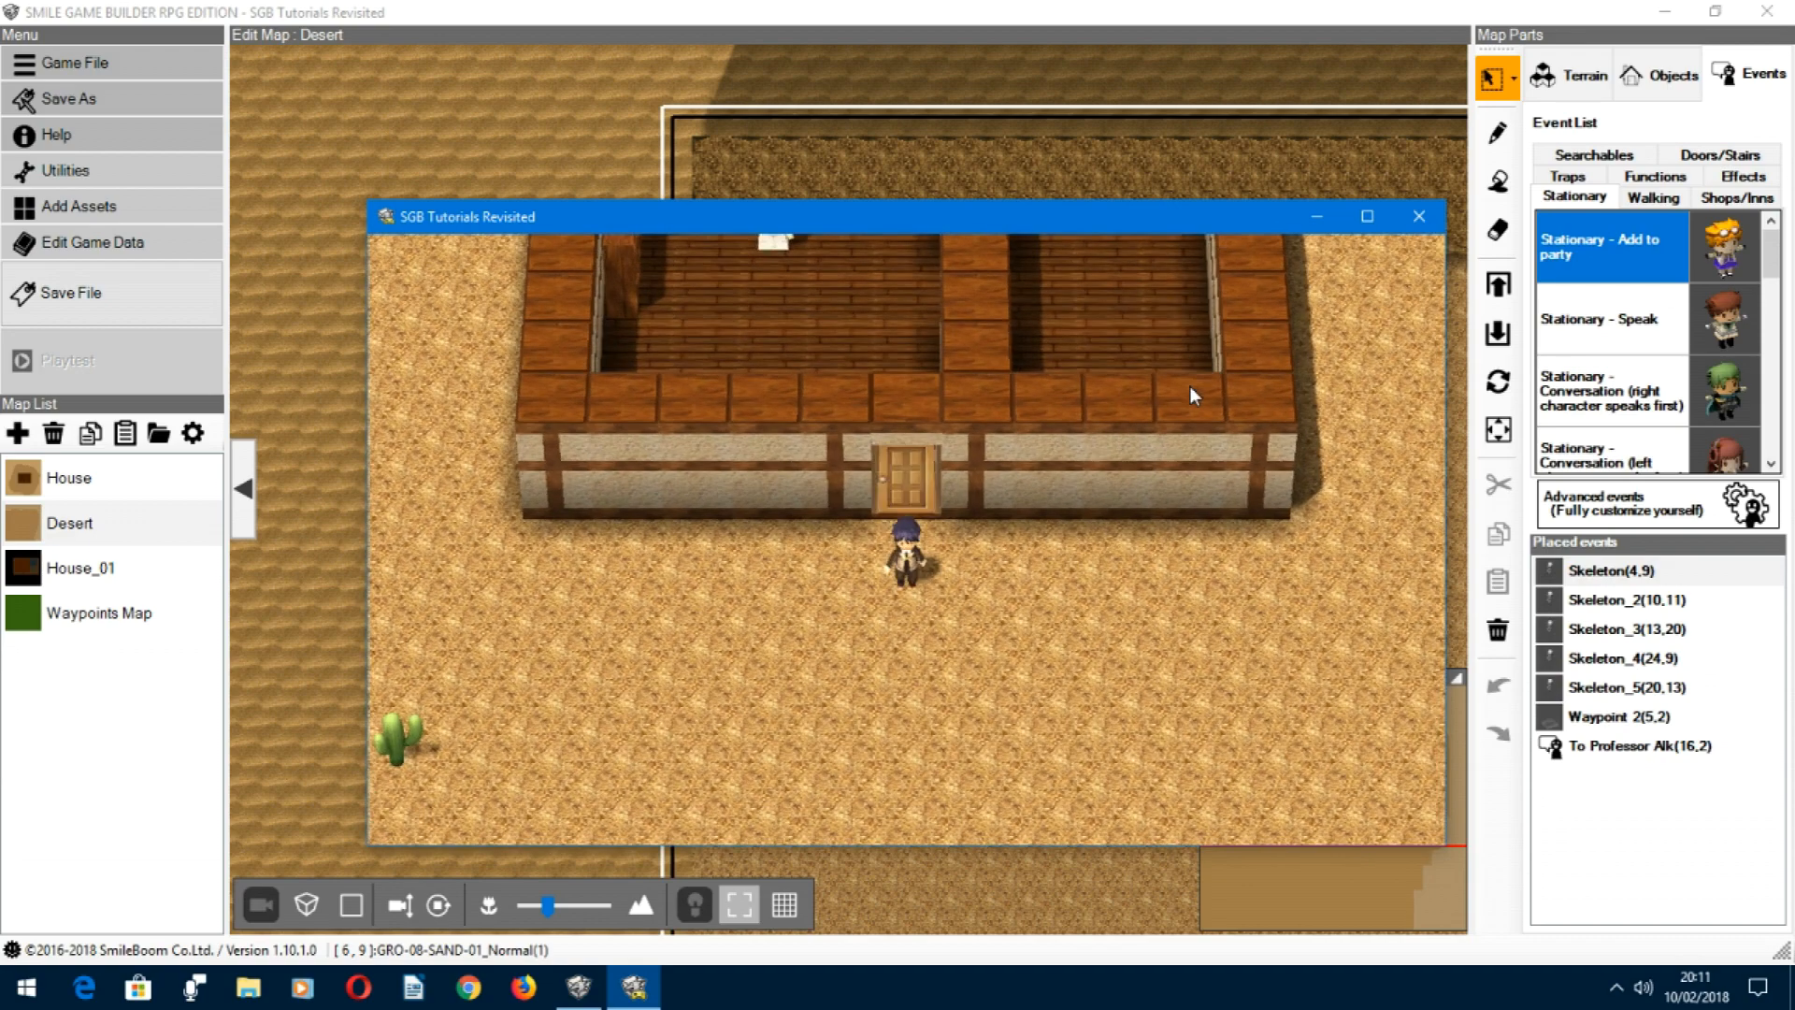
Step: Walk the hero from the house into the desert and across to the second waypoint
key(Down)
key(Down)
key(Down)
key(Down)
key(Down)
key(Down)
key(Left)
key(Left)
key(Left)
key(Left)
key(Left)
key(Left)
key(Left)
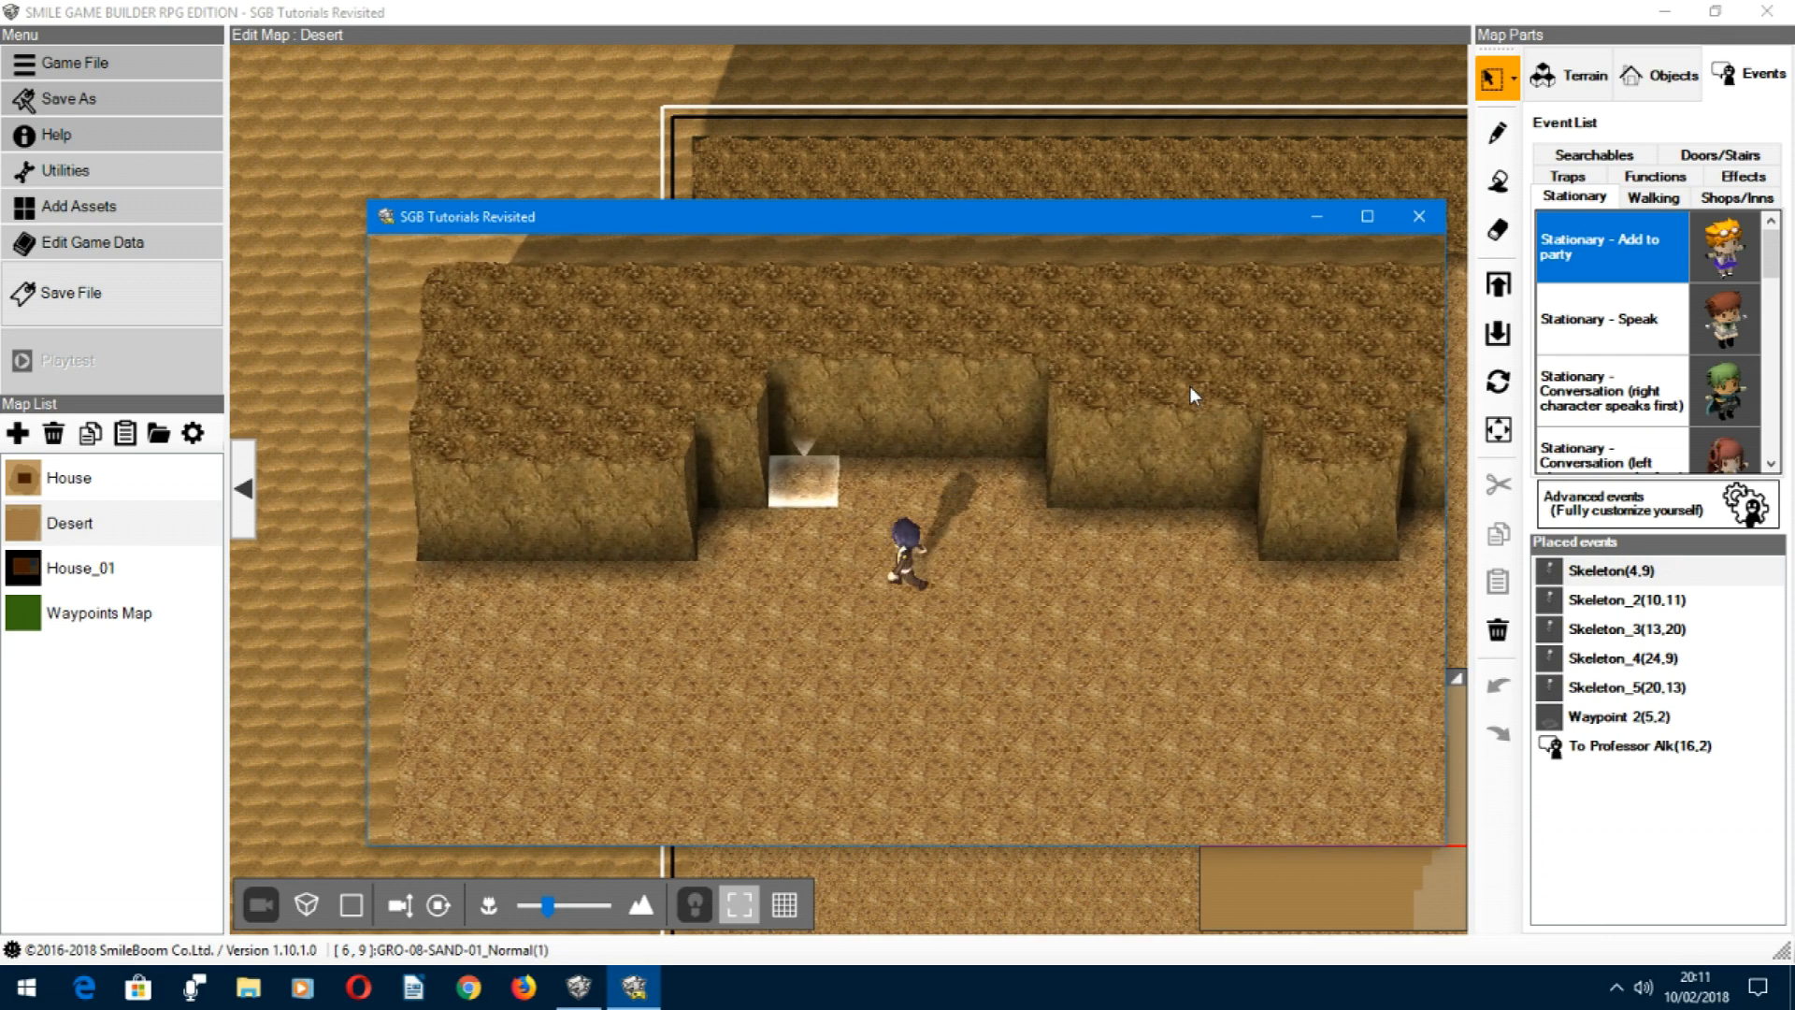
Step: Step onto the desert waypoint and choose Yes to replace the previously stored waypoint
key(Left)
key(Up)
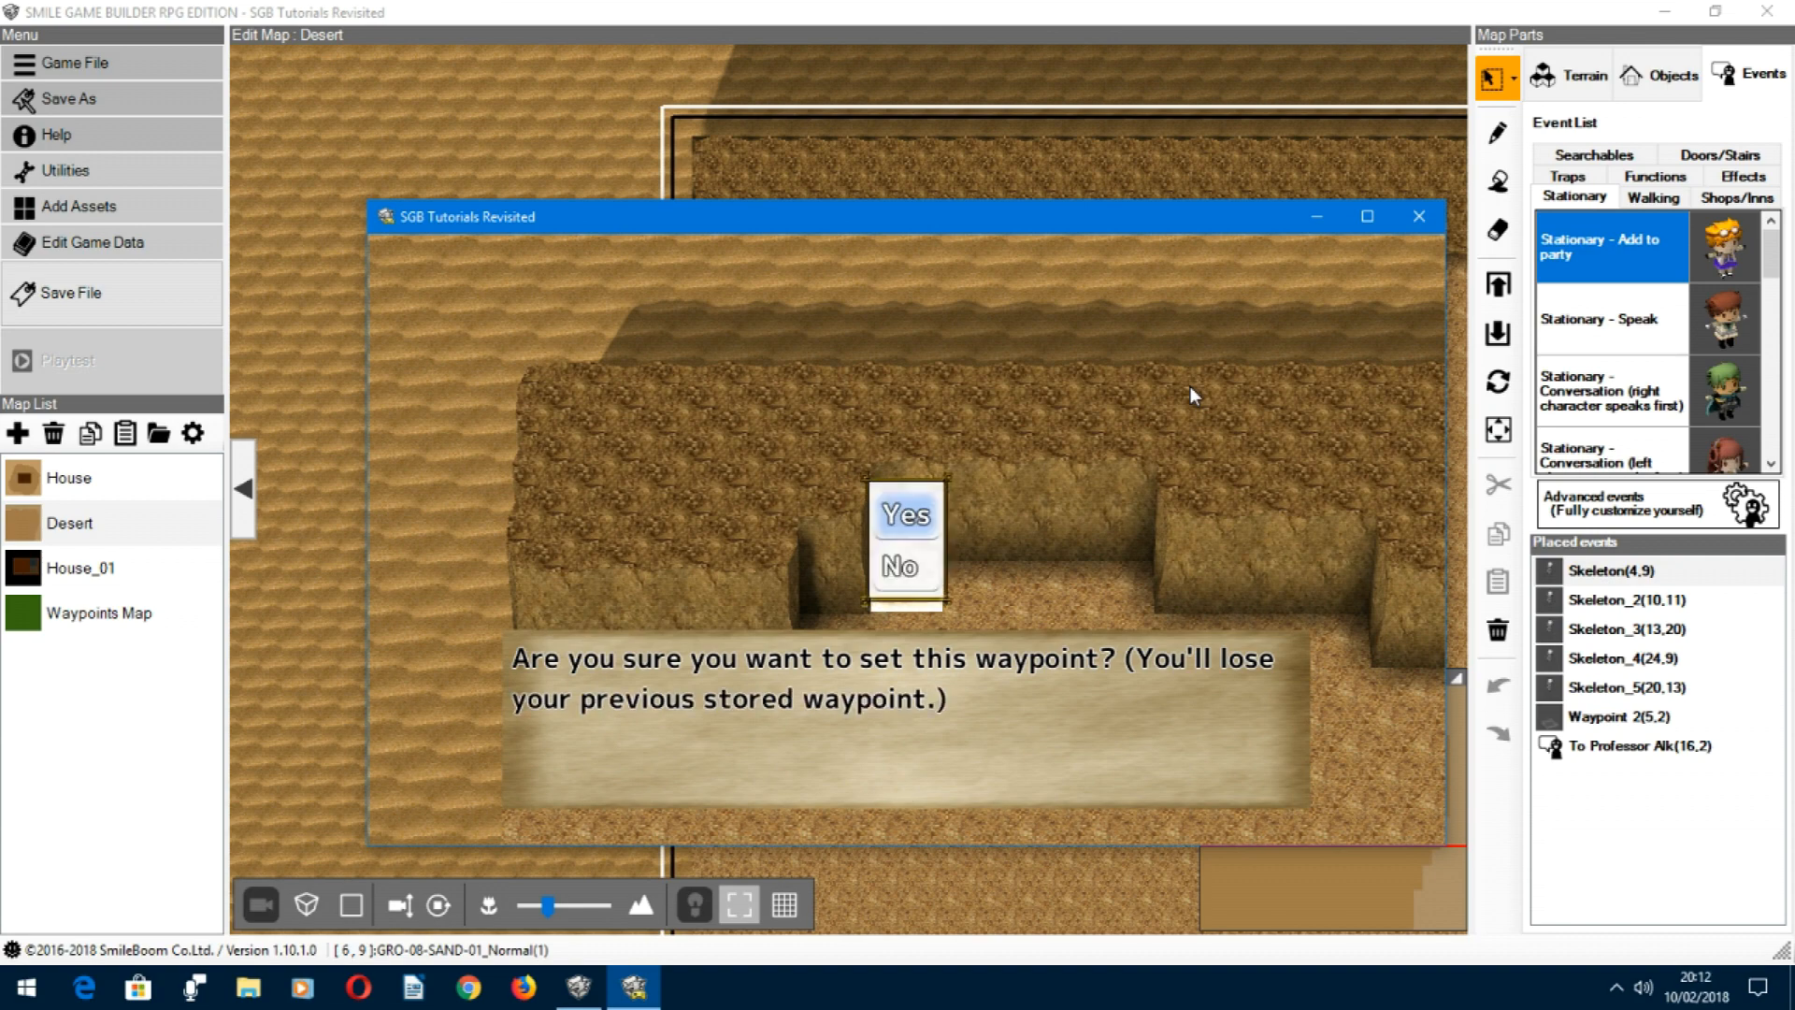
key(Return)
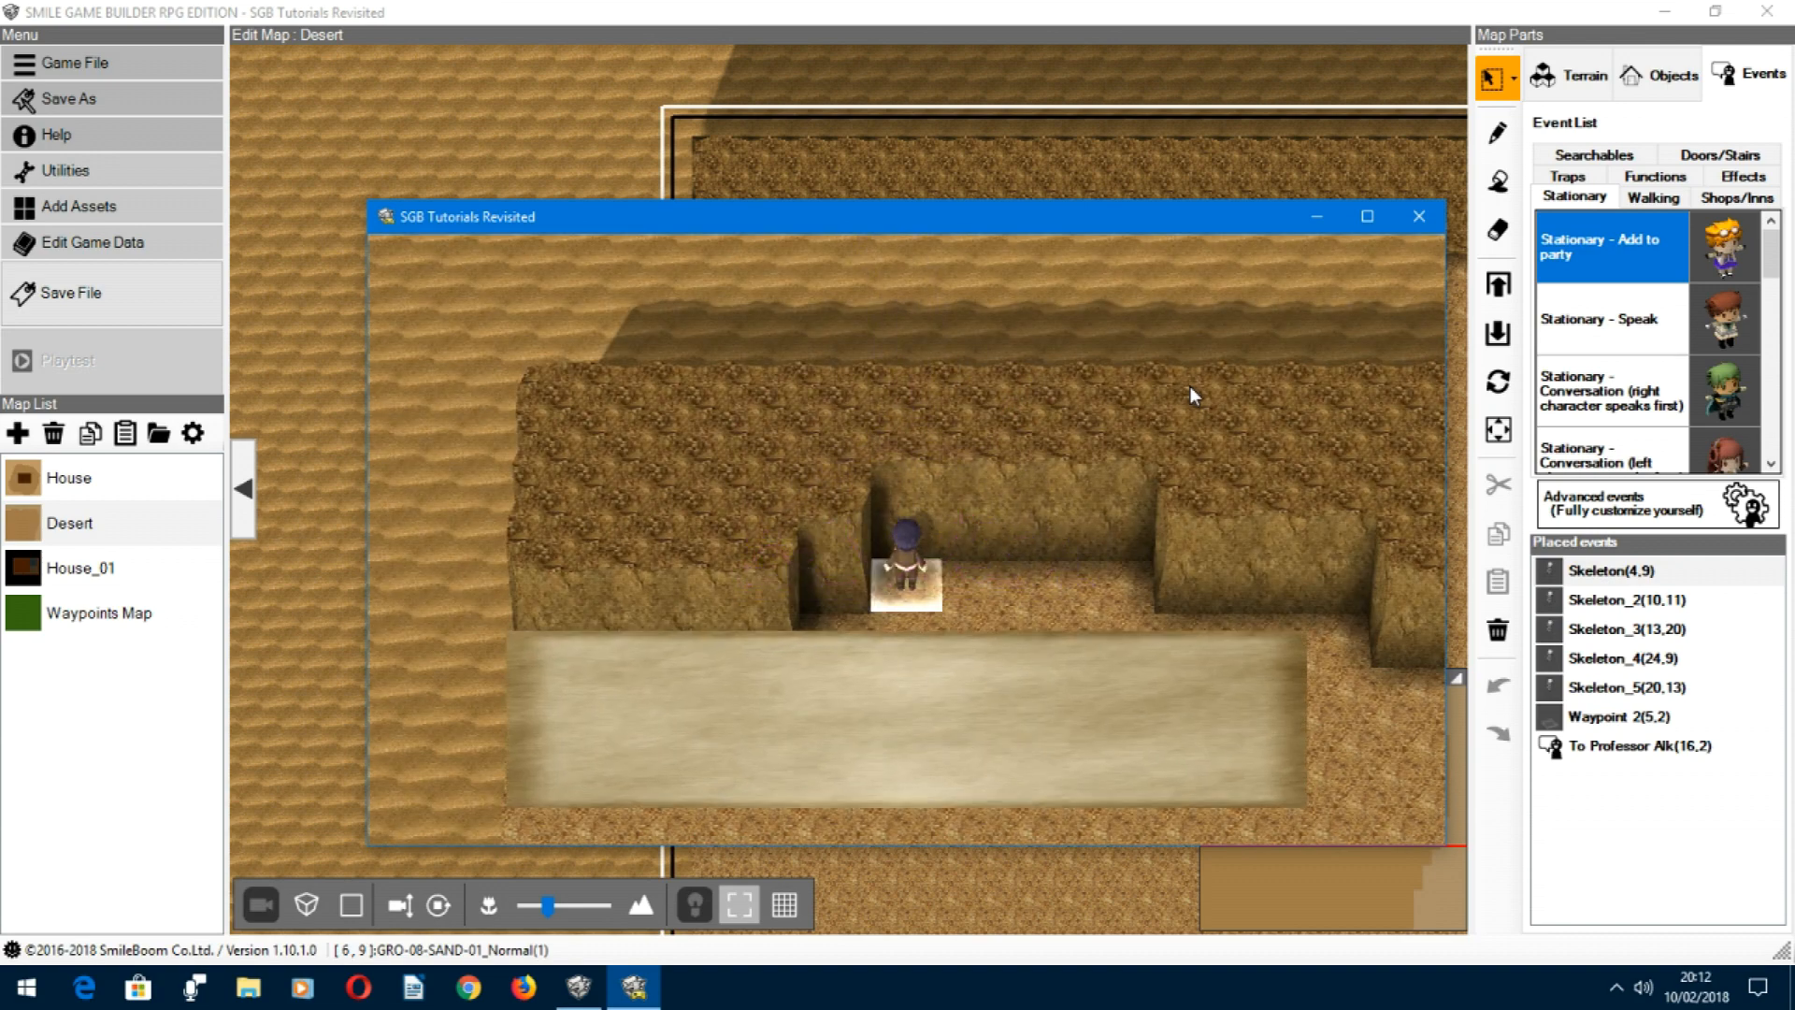
key(Return)
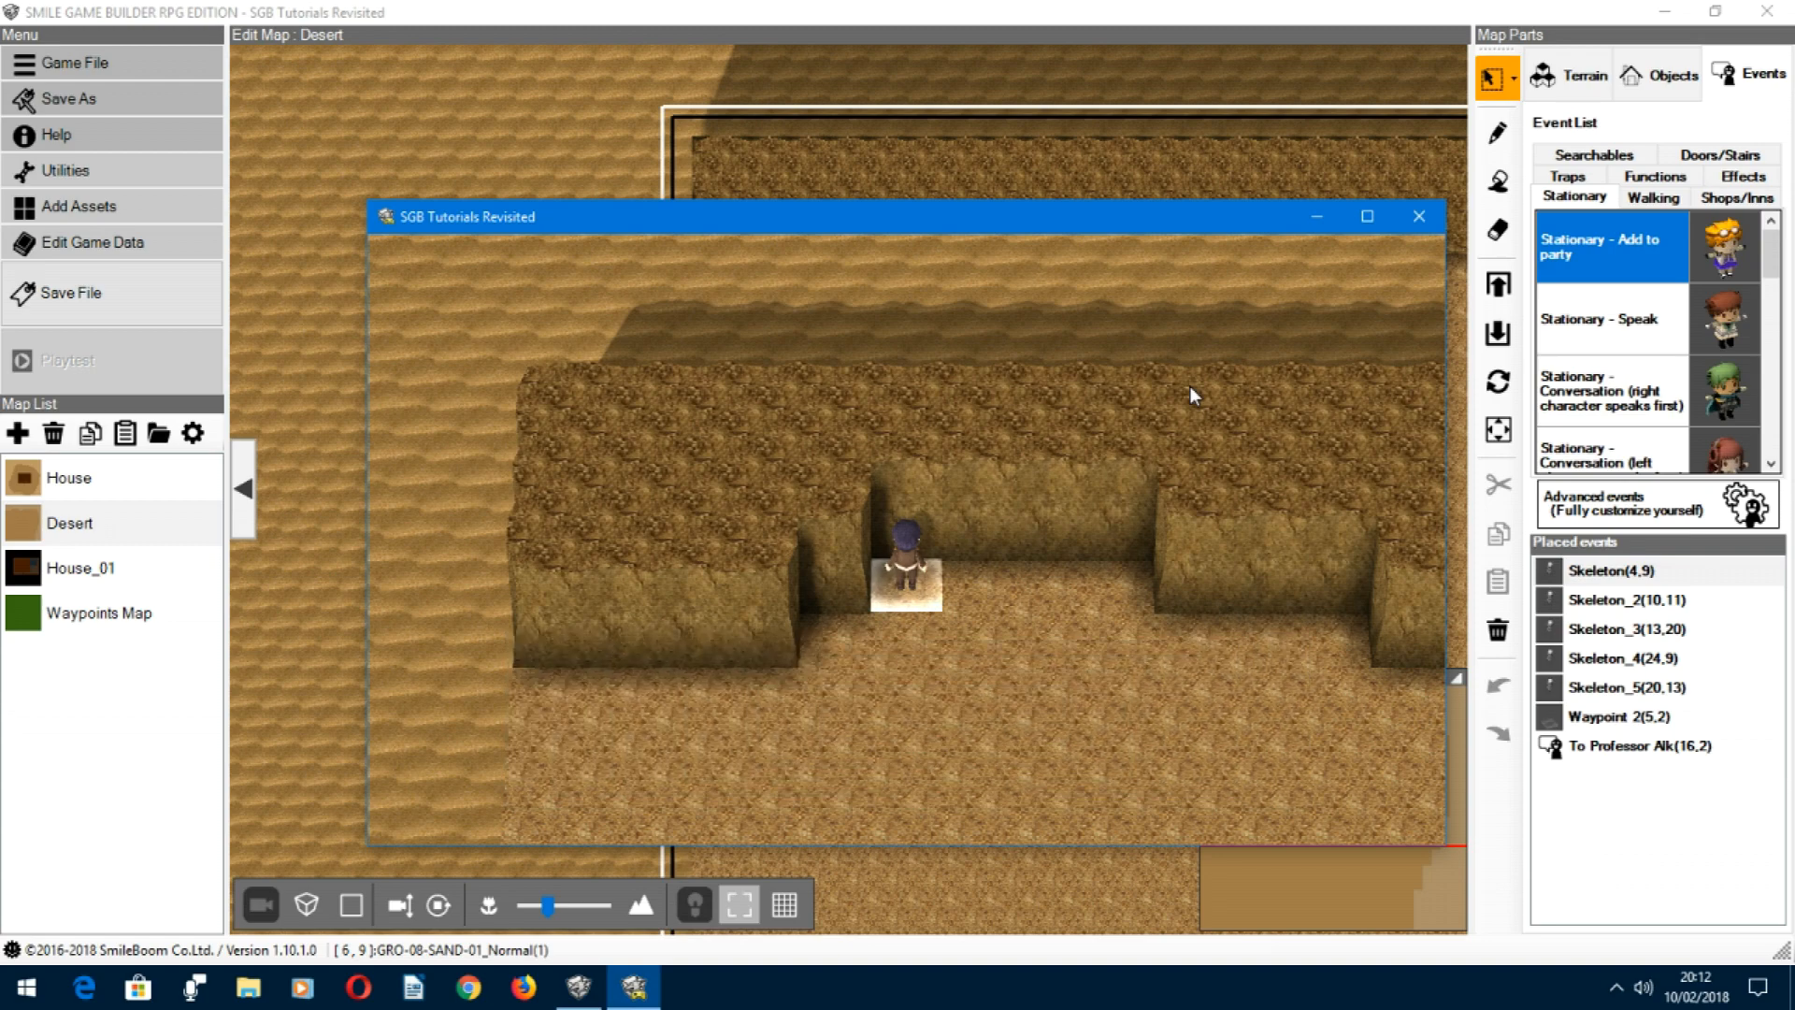
Step: Walk down into the nearby skeleton and keep attacking until the hero is defeated and resurrected at the desert waypoint
key(Down)
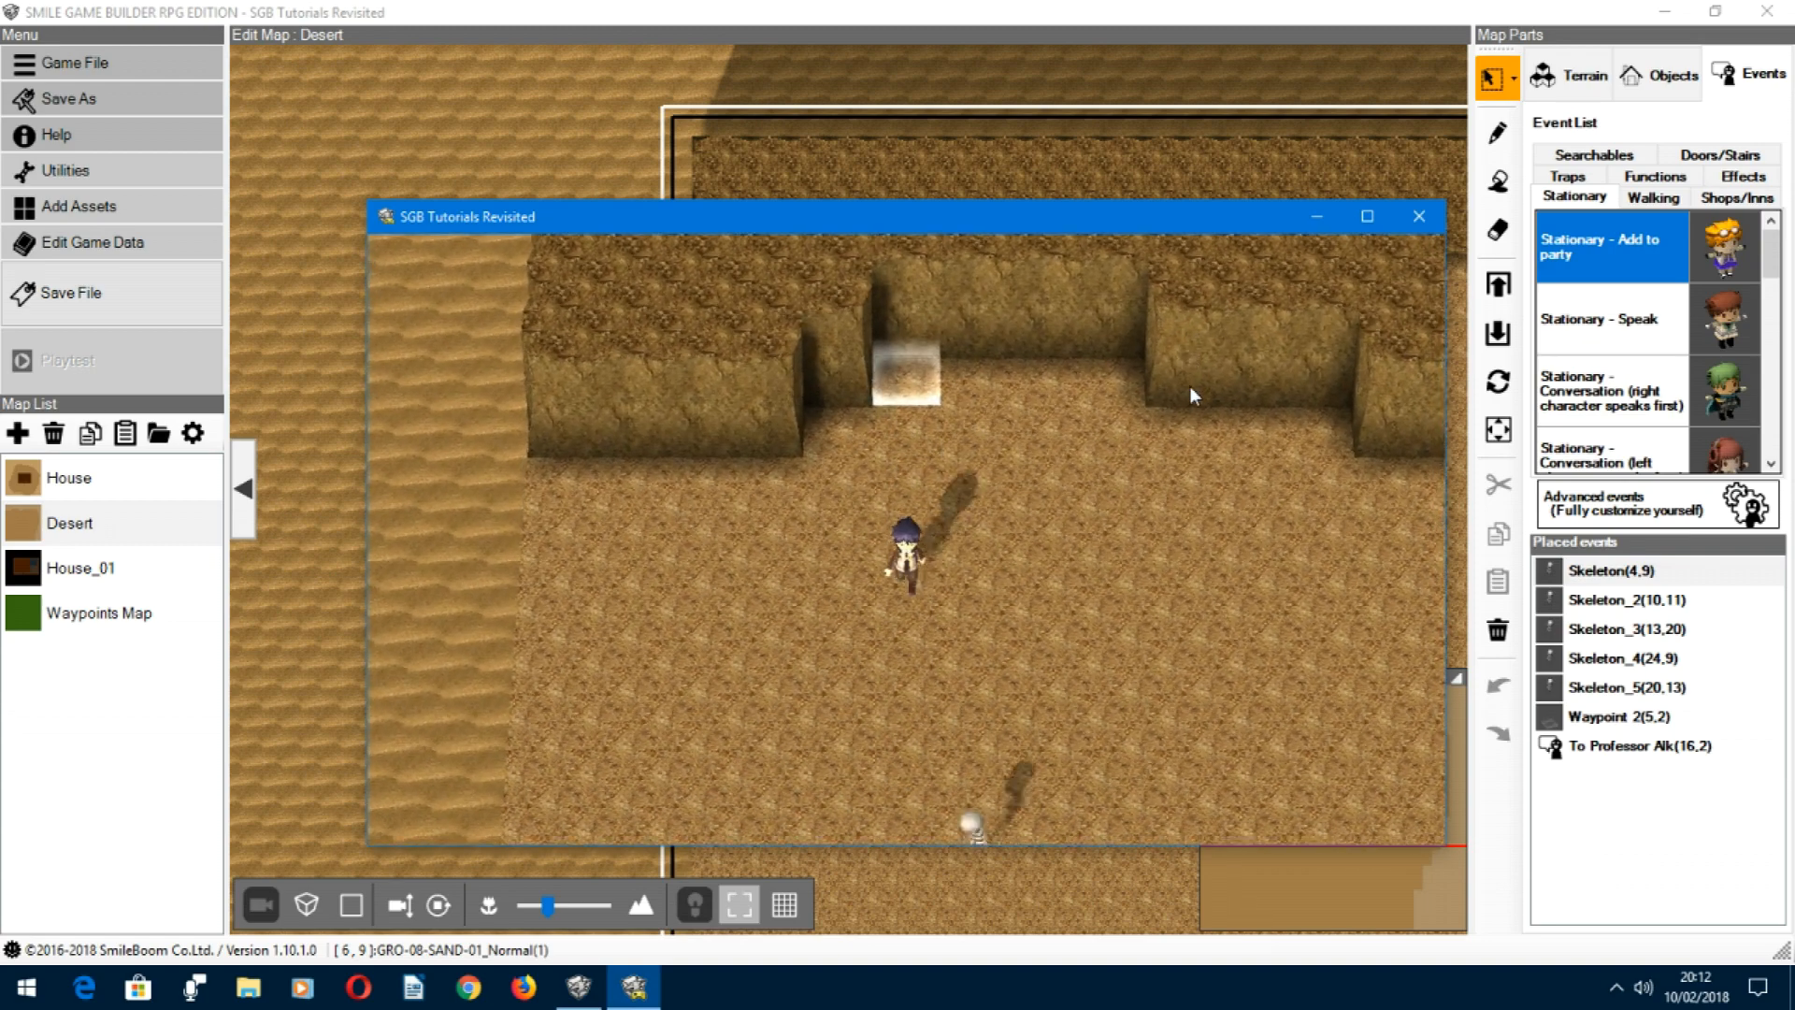
key(Down)
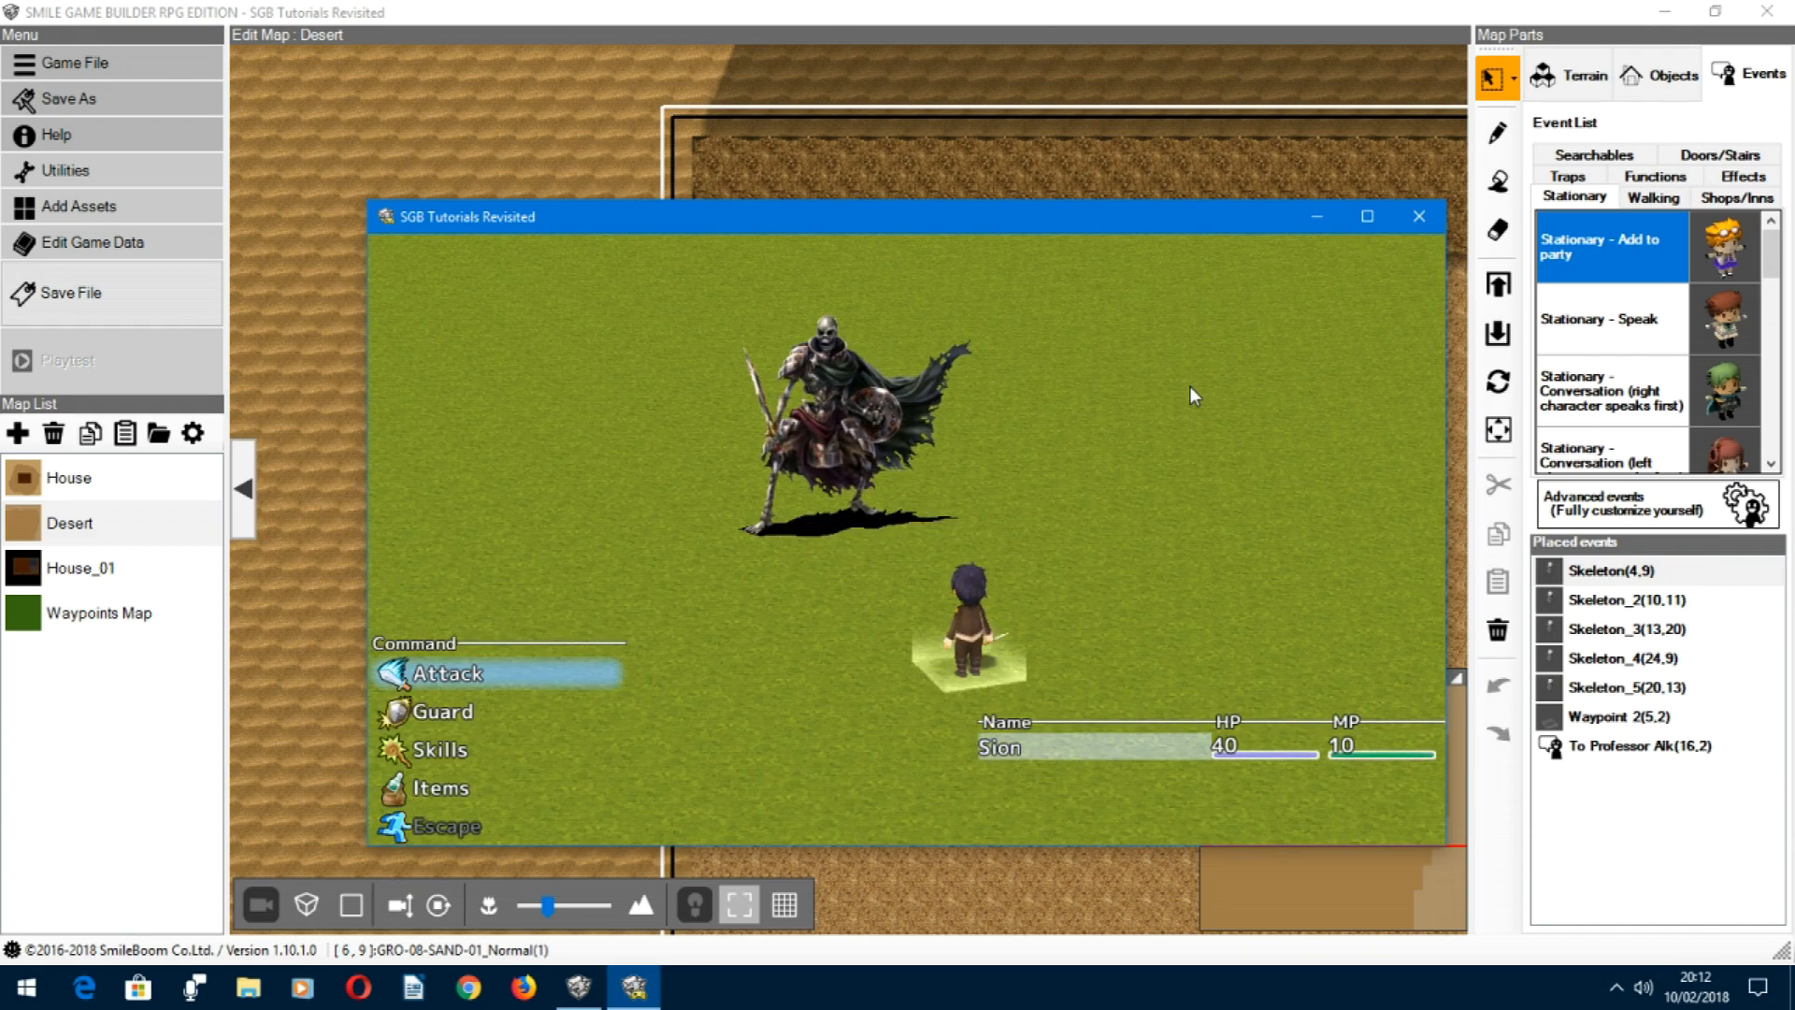
key(Return)
key(Return)
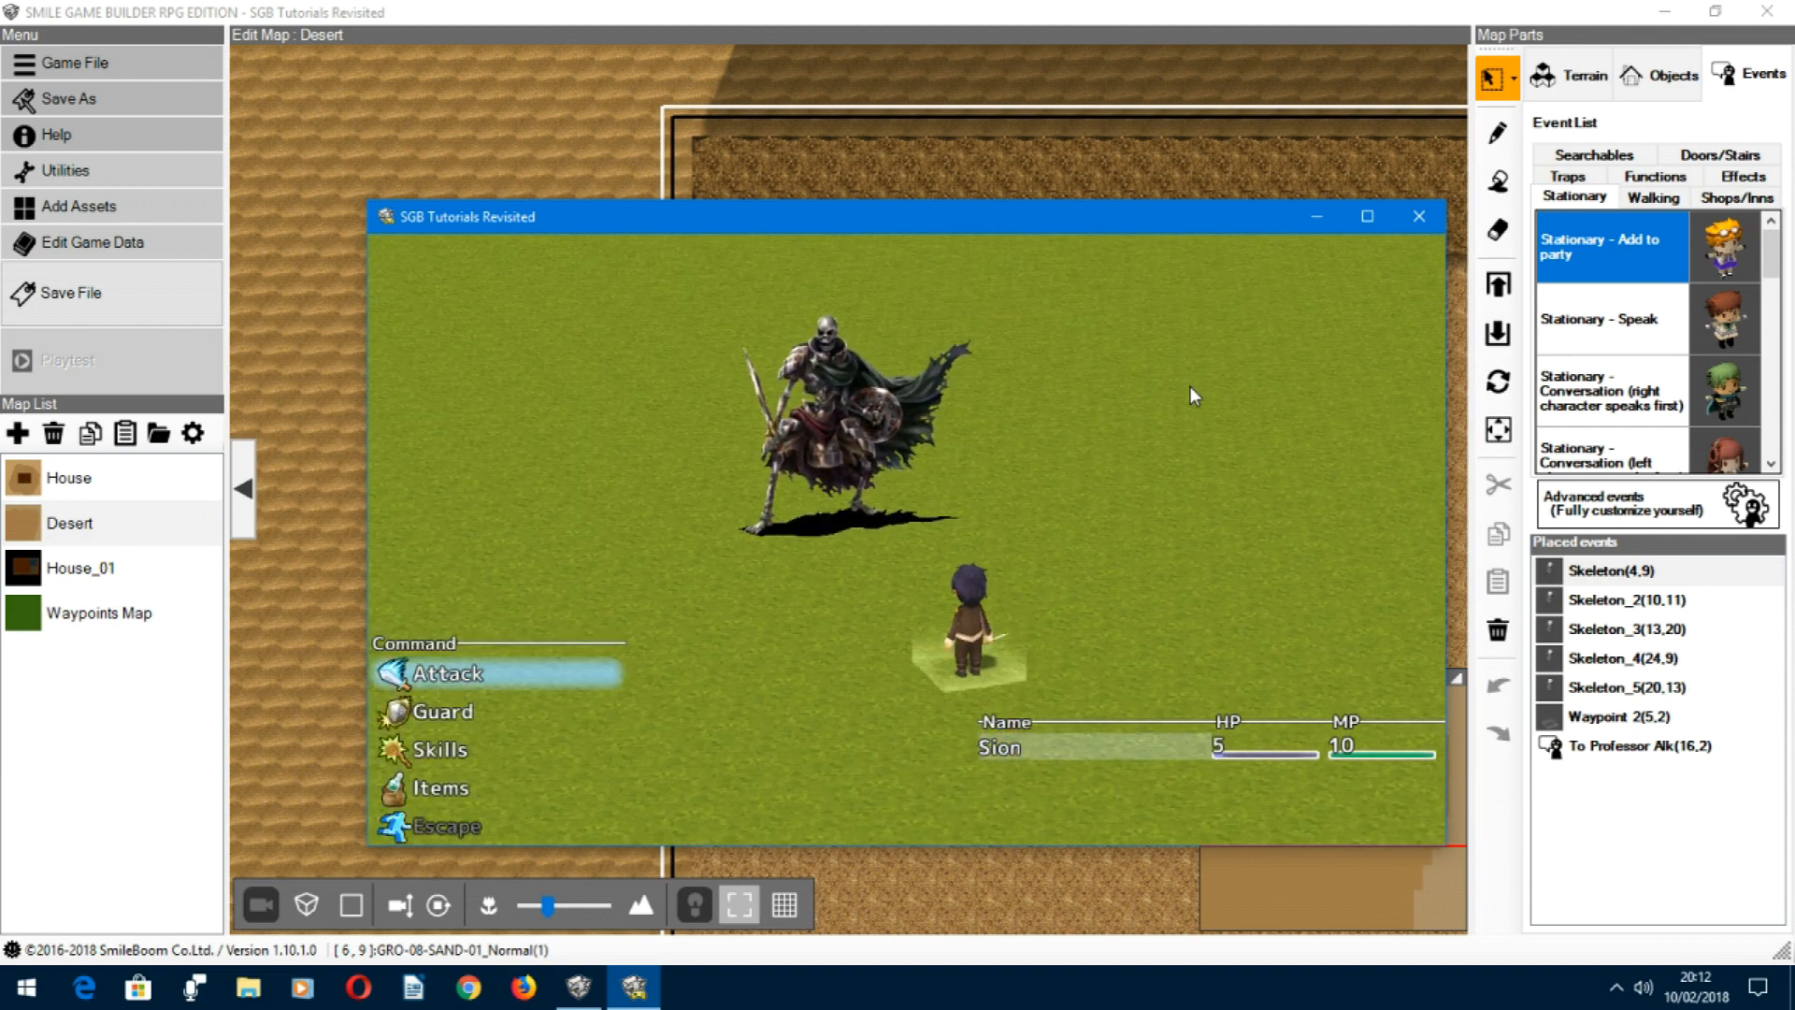
key(Return)
key(Return)
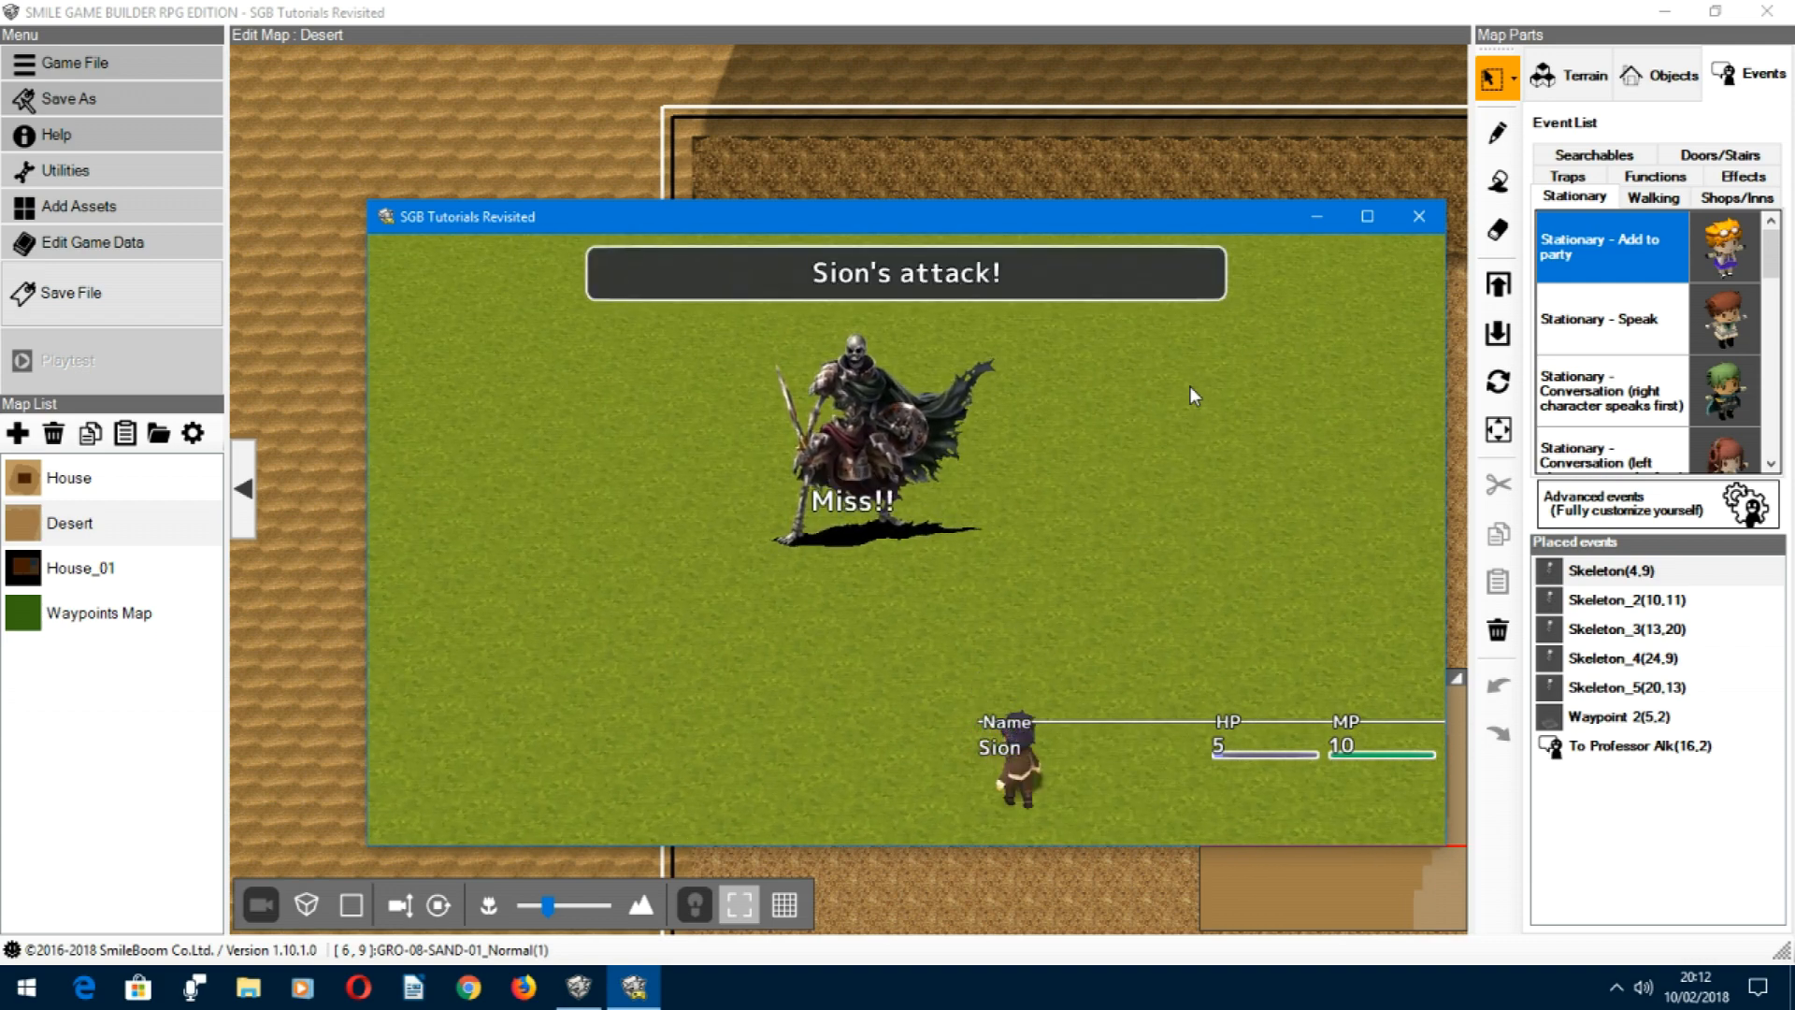
key(Return)
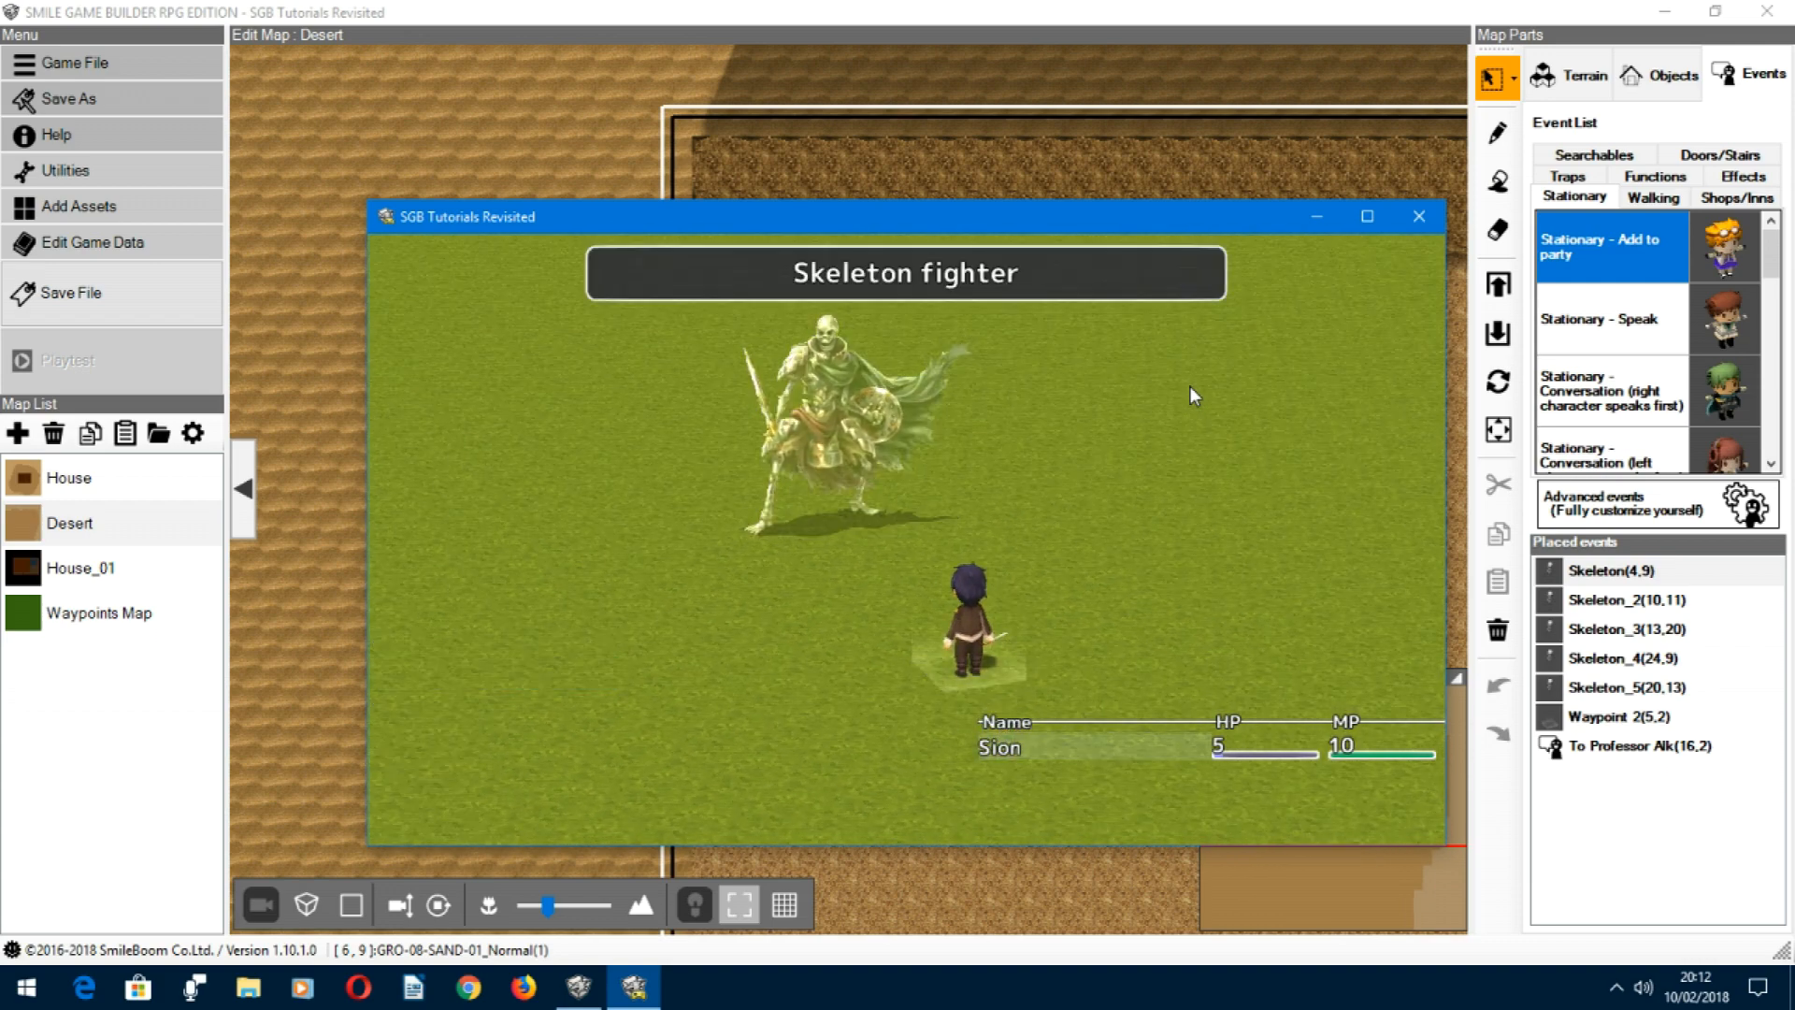
key(Return)
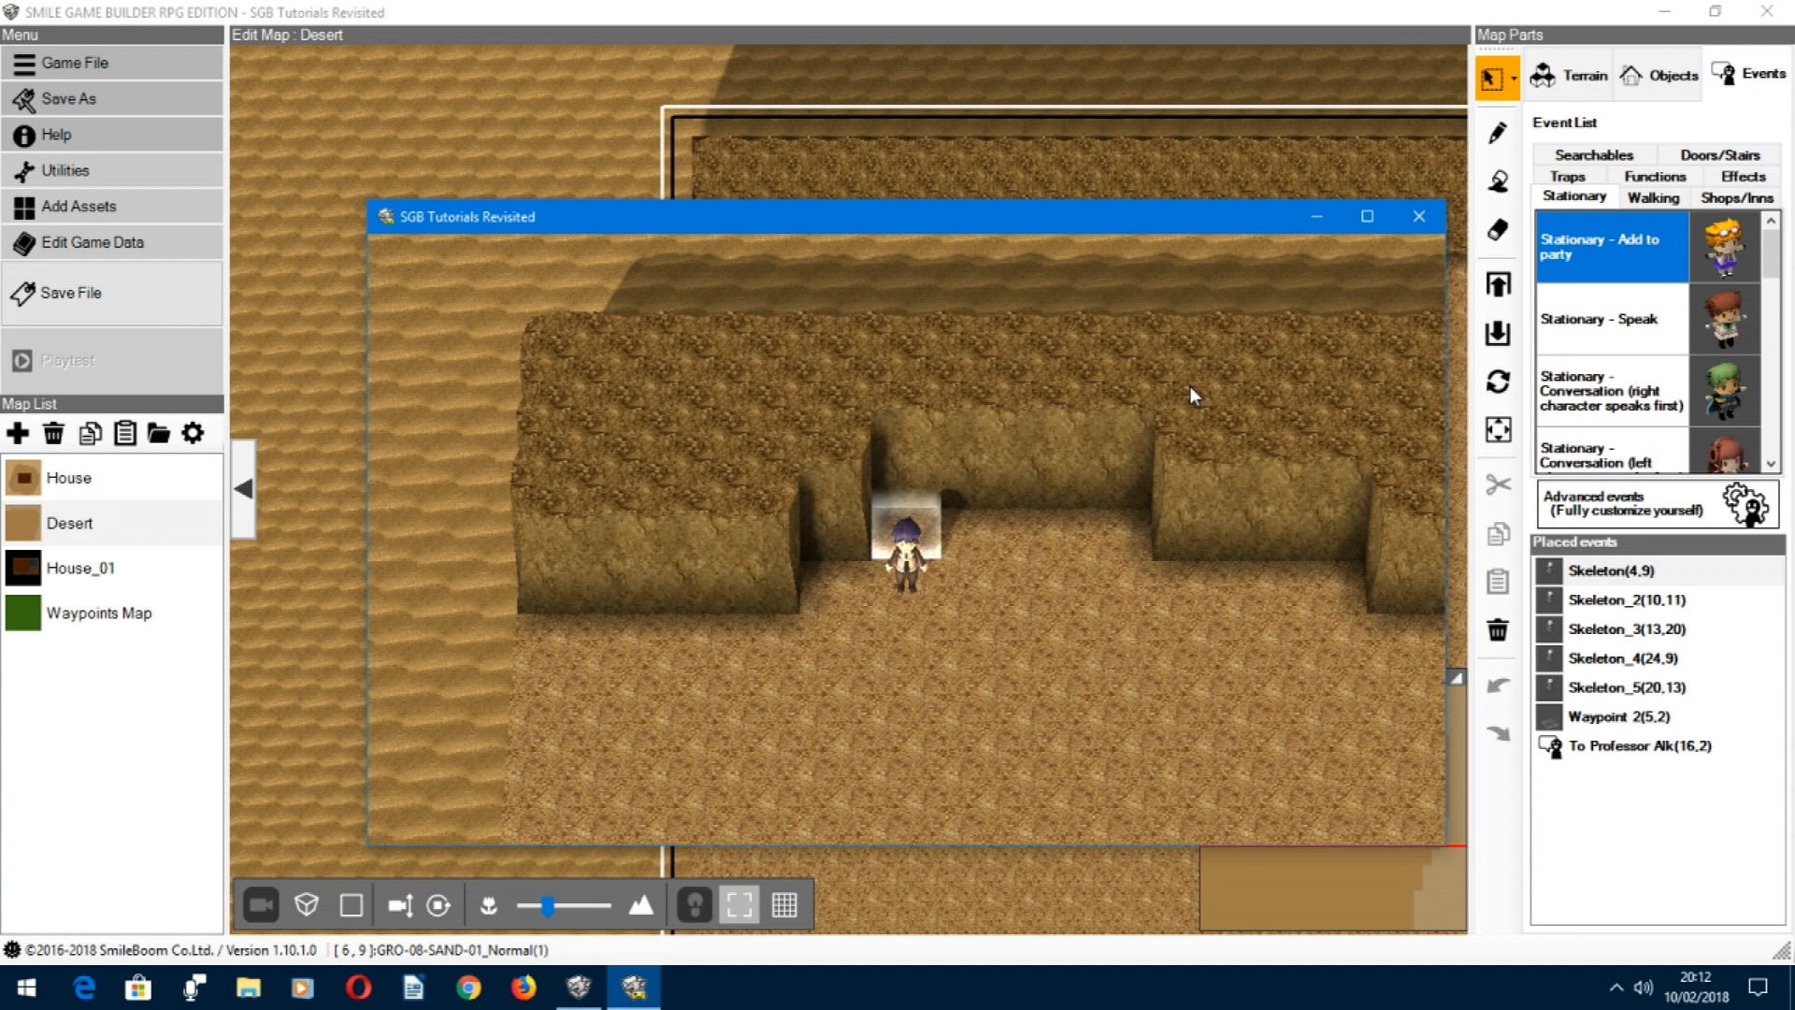
Step: Walk the hero away from the waypoint, end the playtest, and open the Map event on the House map
key(Right)
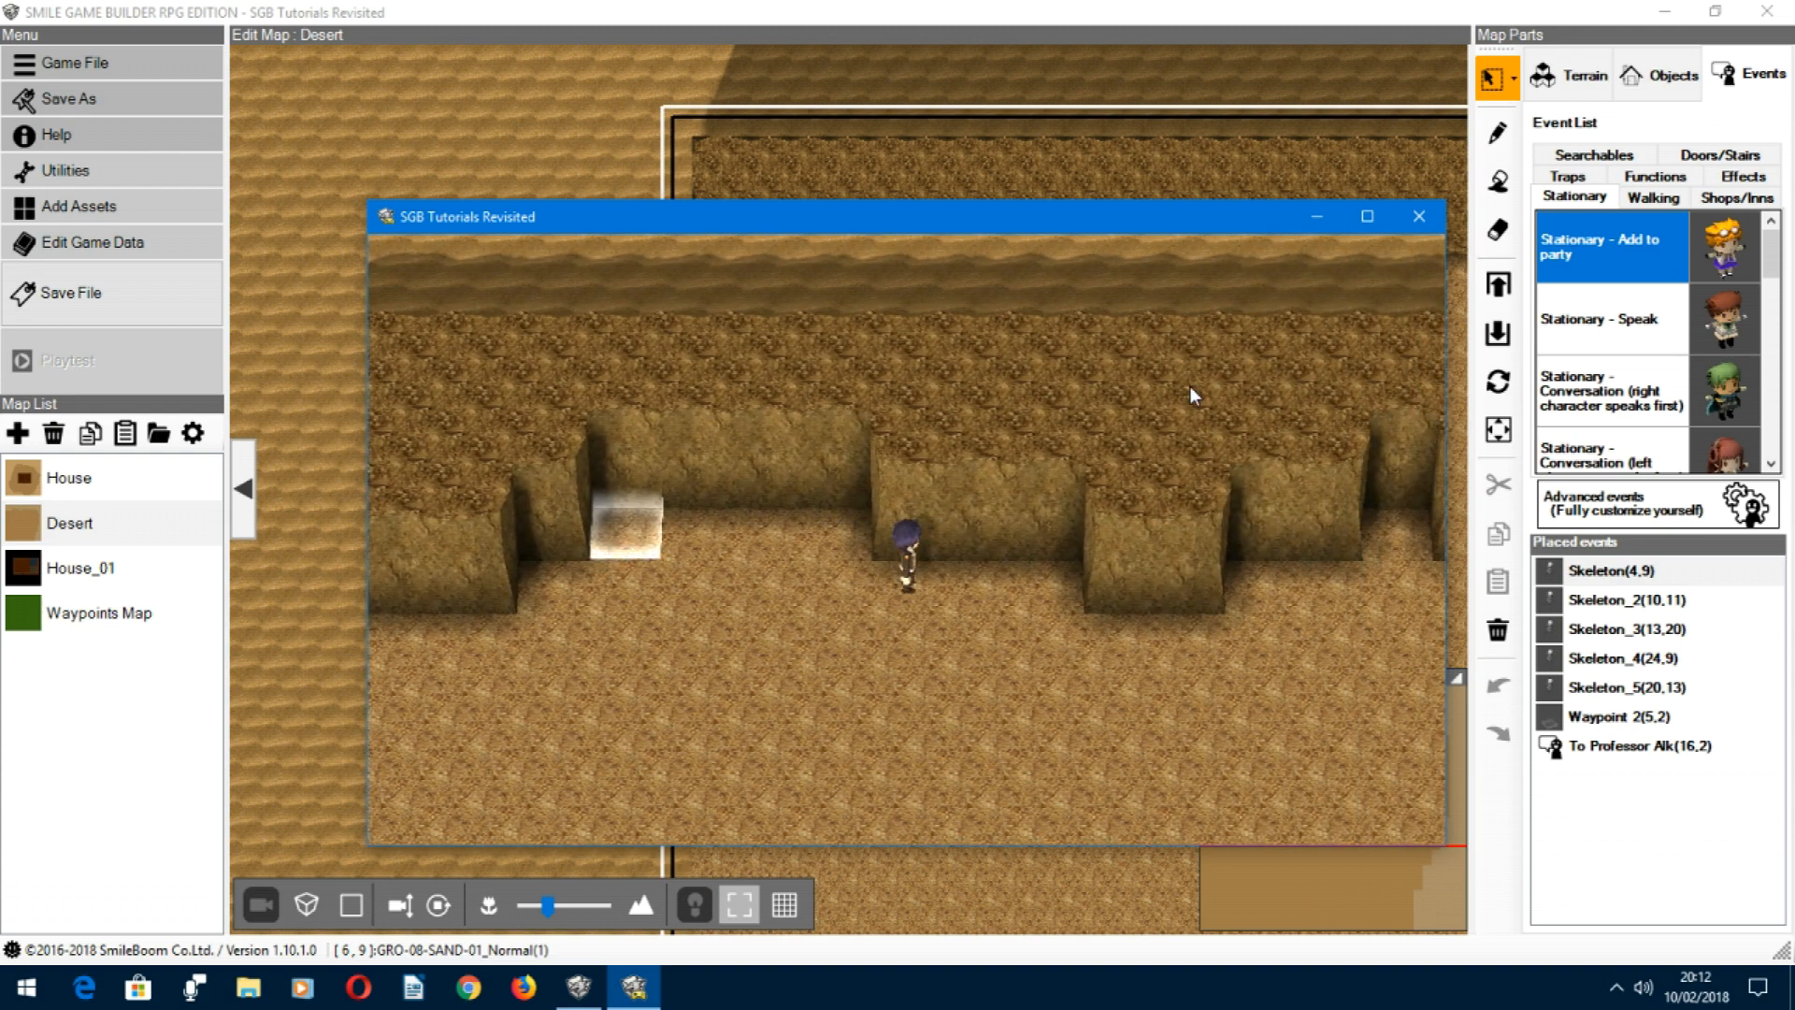
click(1421, 218)
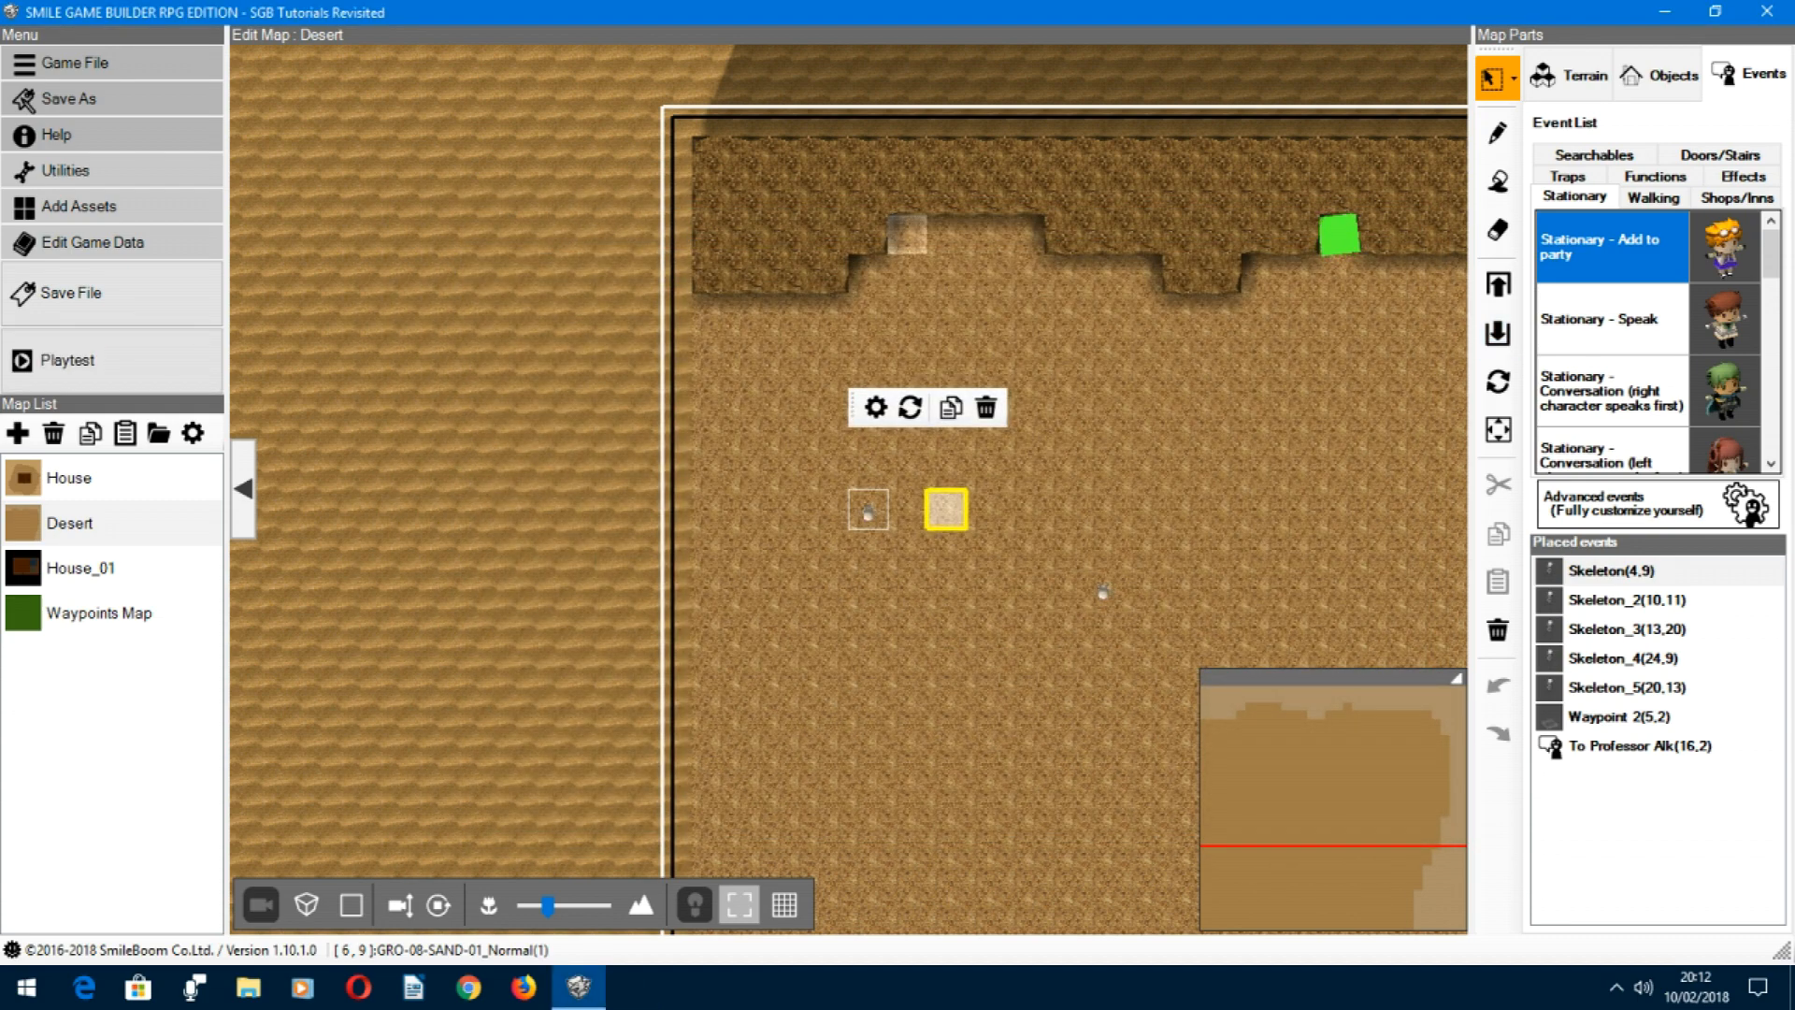
click(86, 481)
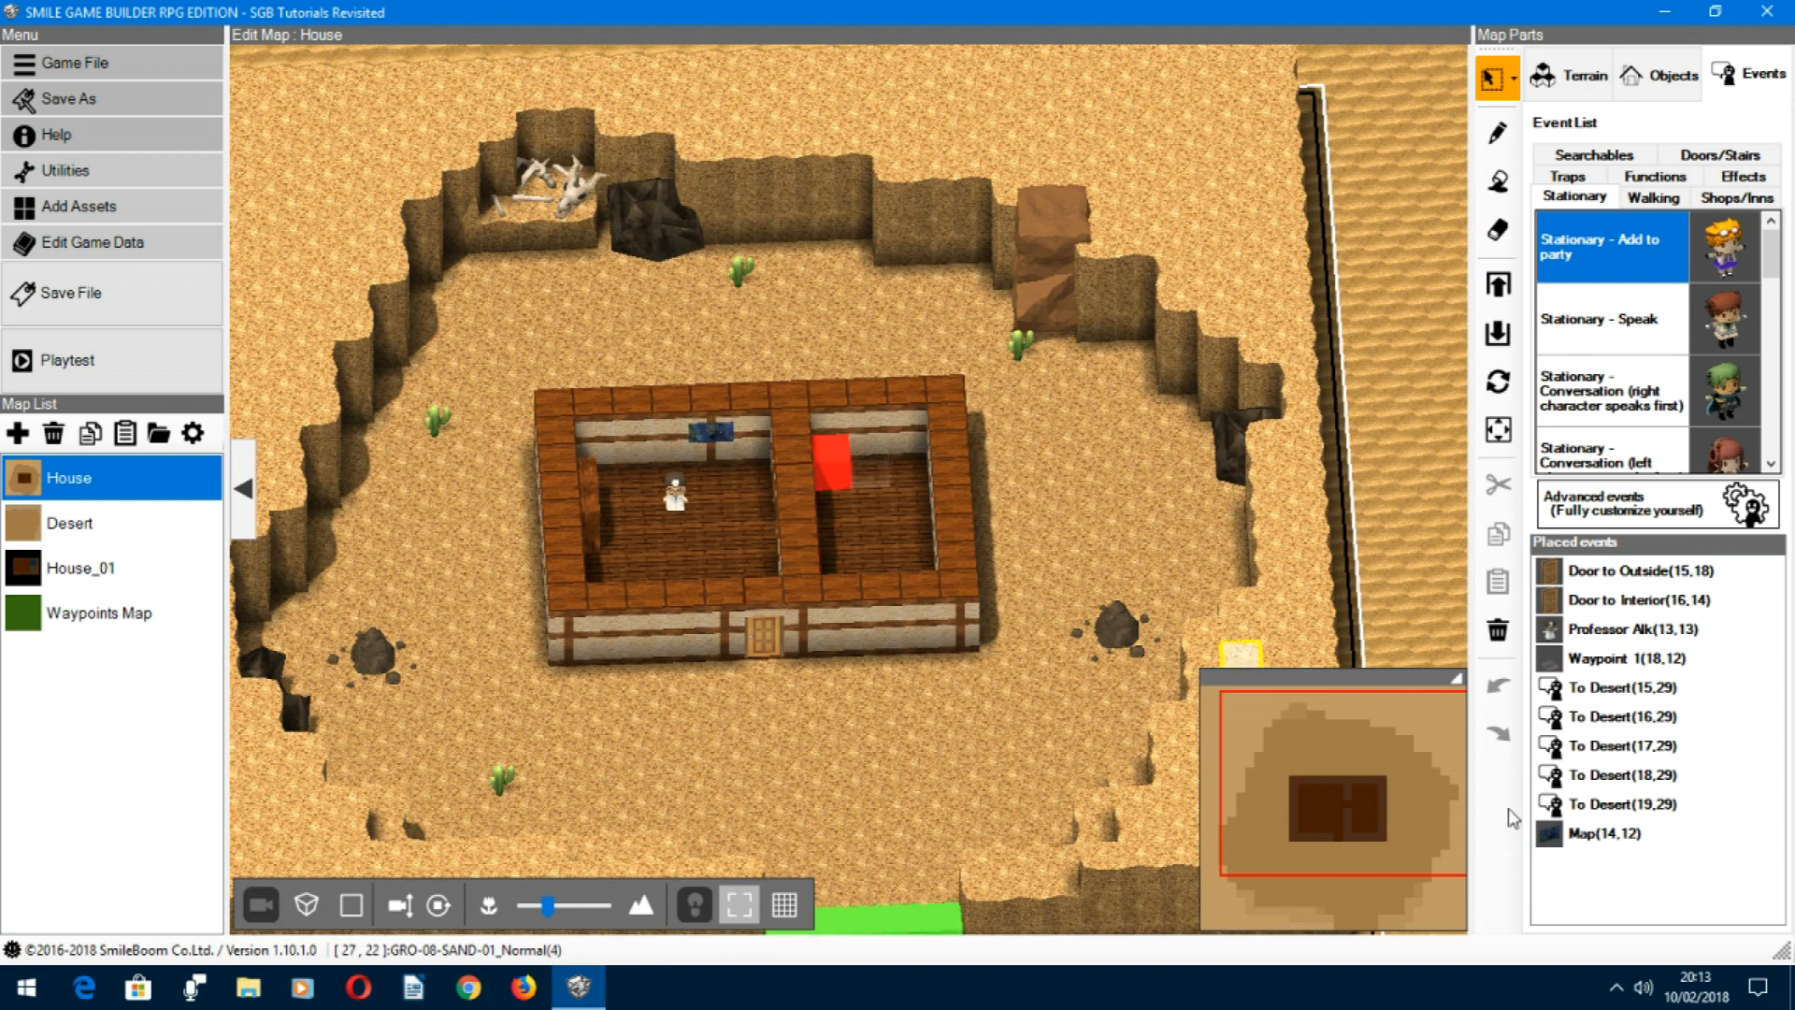
click(1555, 833)
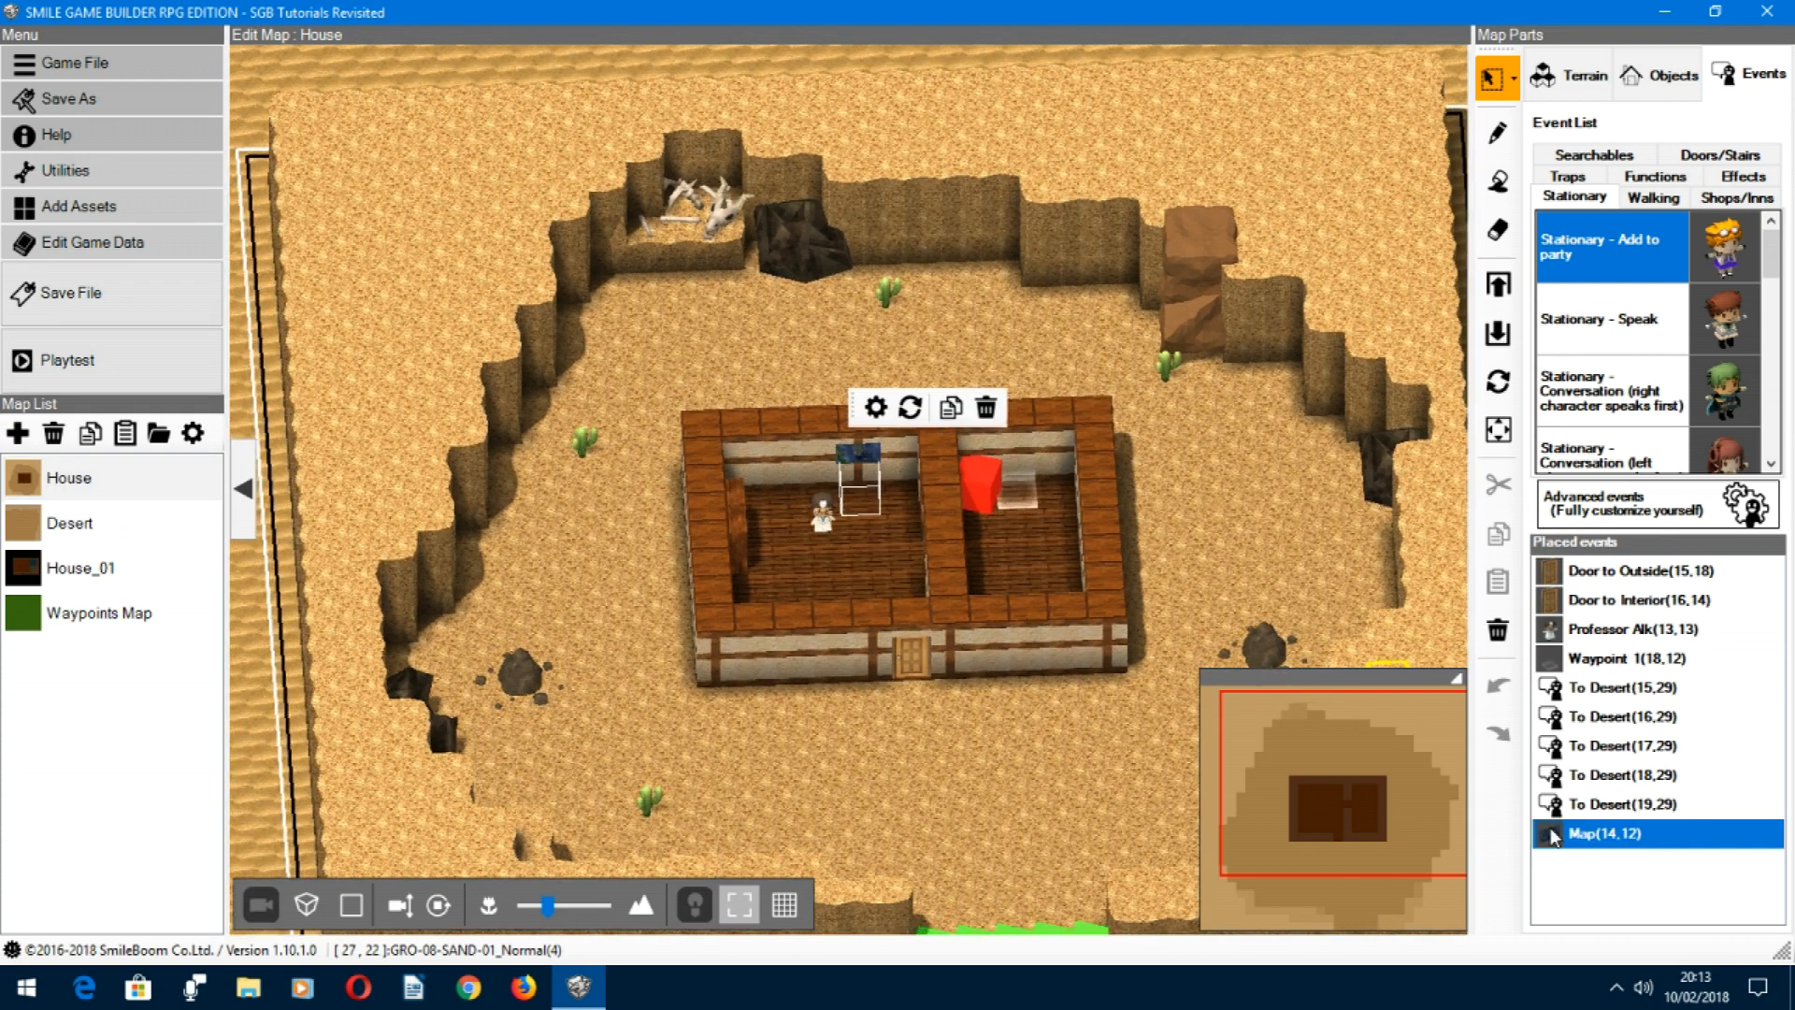
double_click(1554, 833)
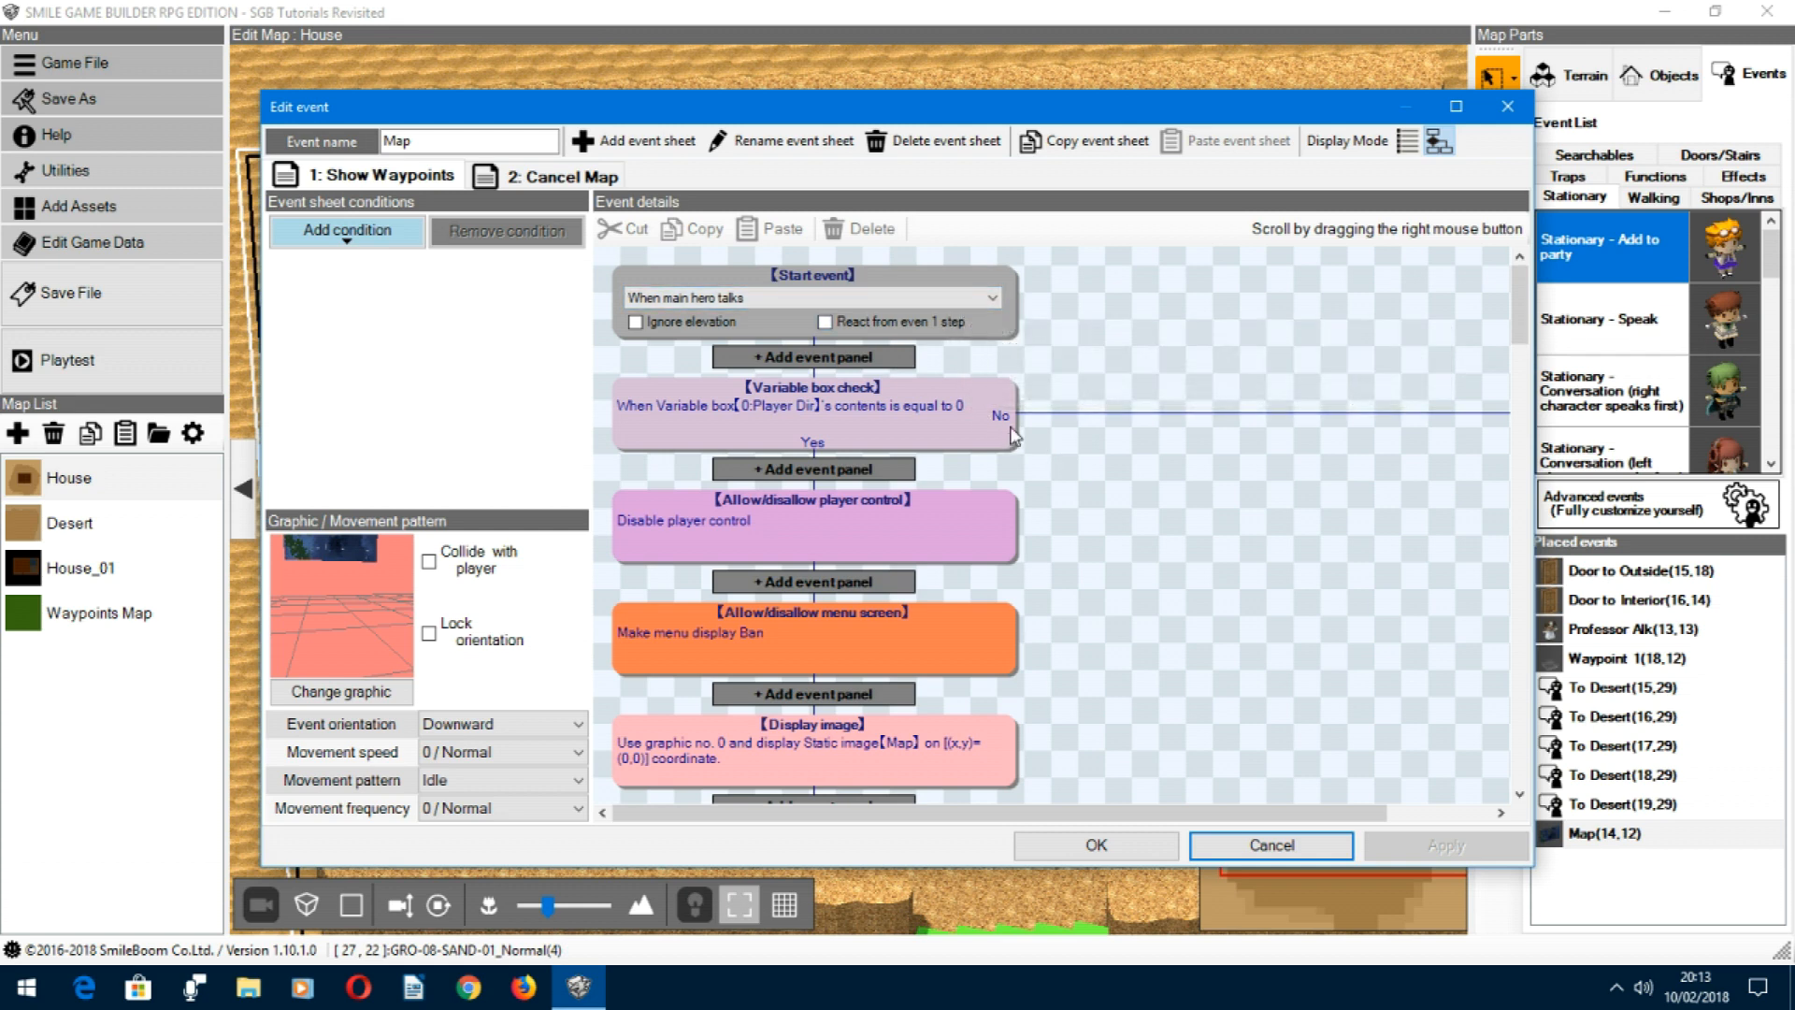
Step: Examine the Show Waypoints sheet's start trigger options and its Player Dir variable box check without changing them
click(986, 301)
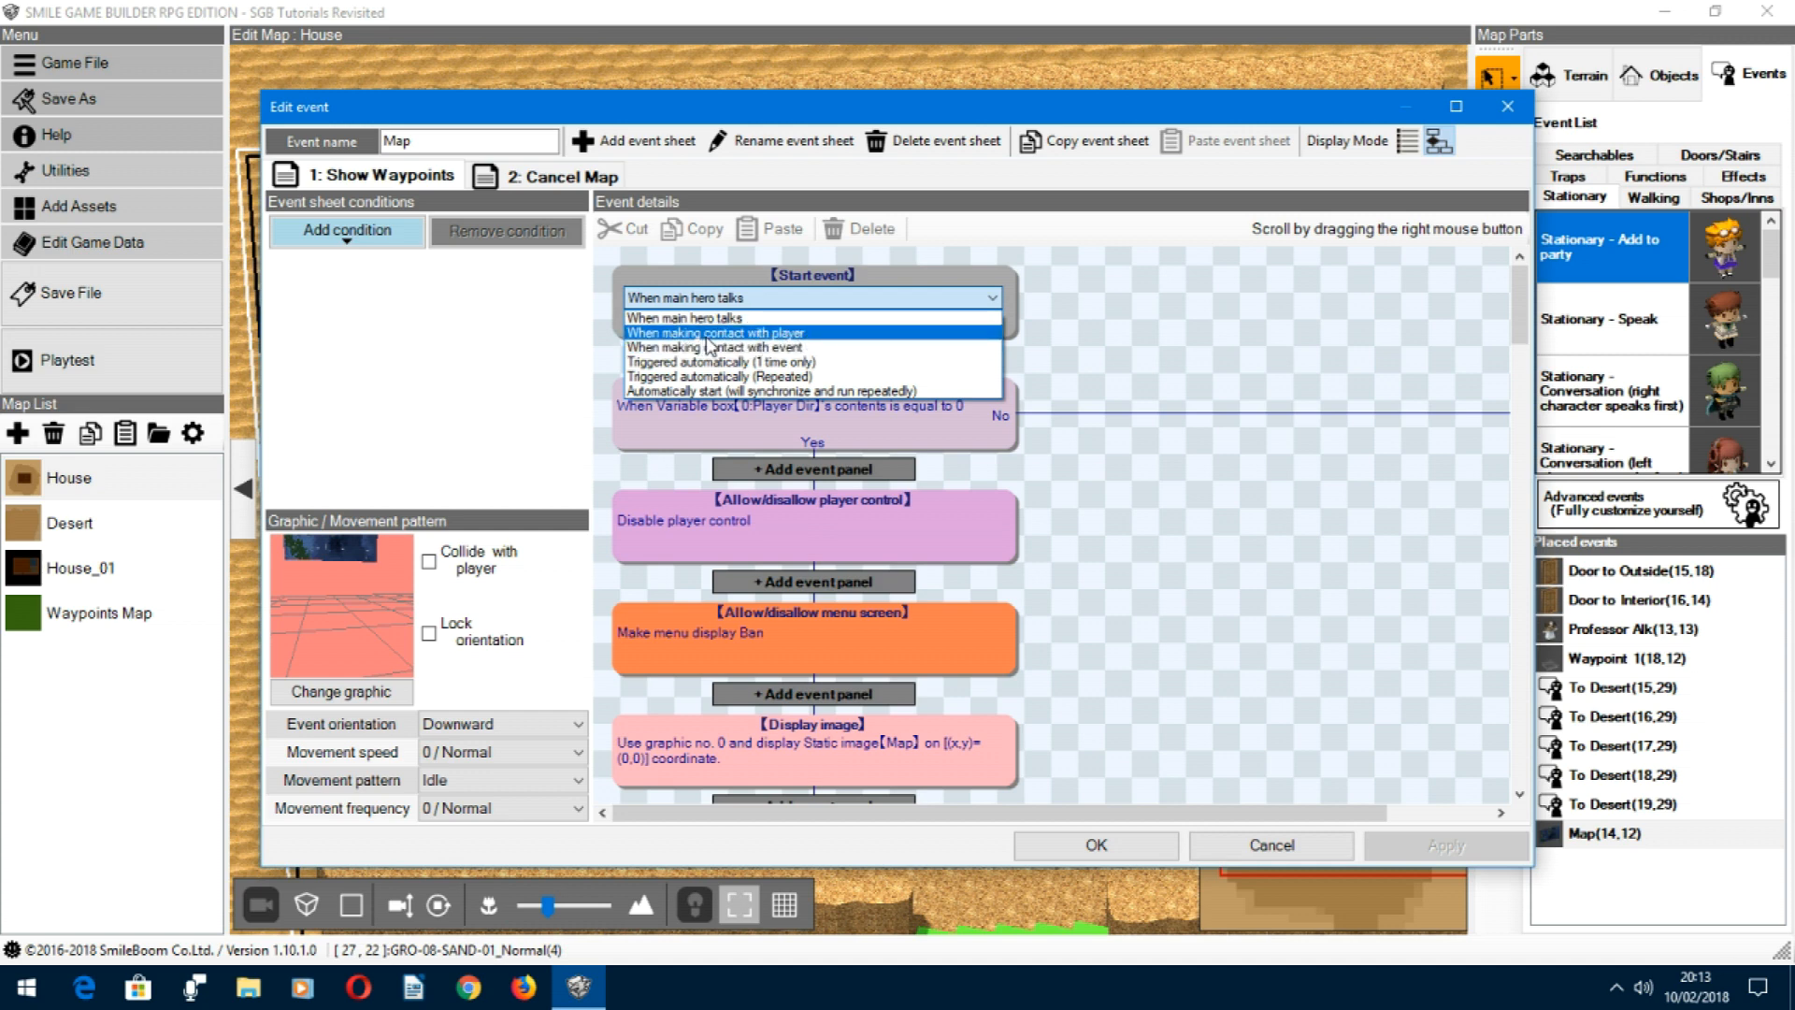
click(1129, 391)
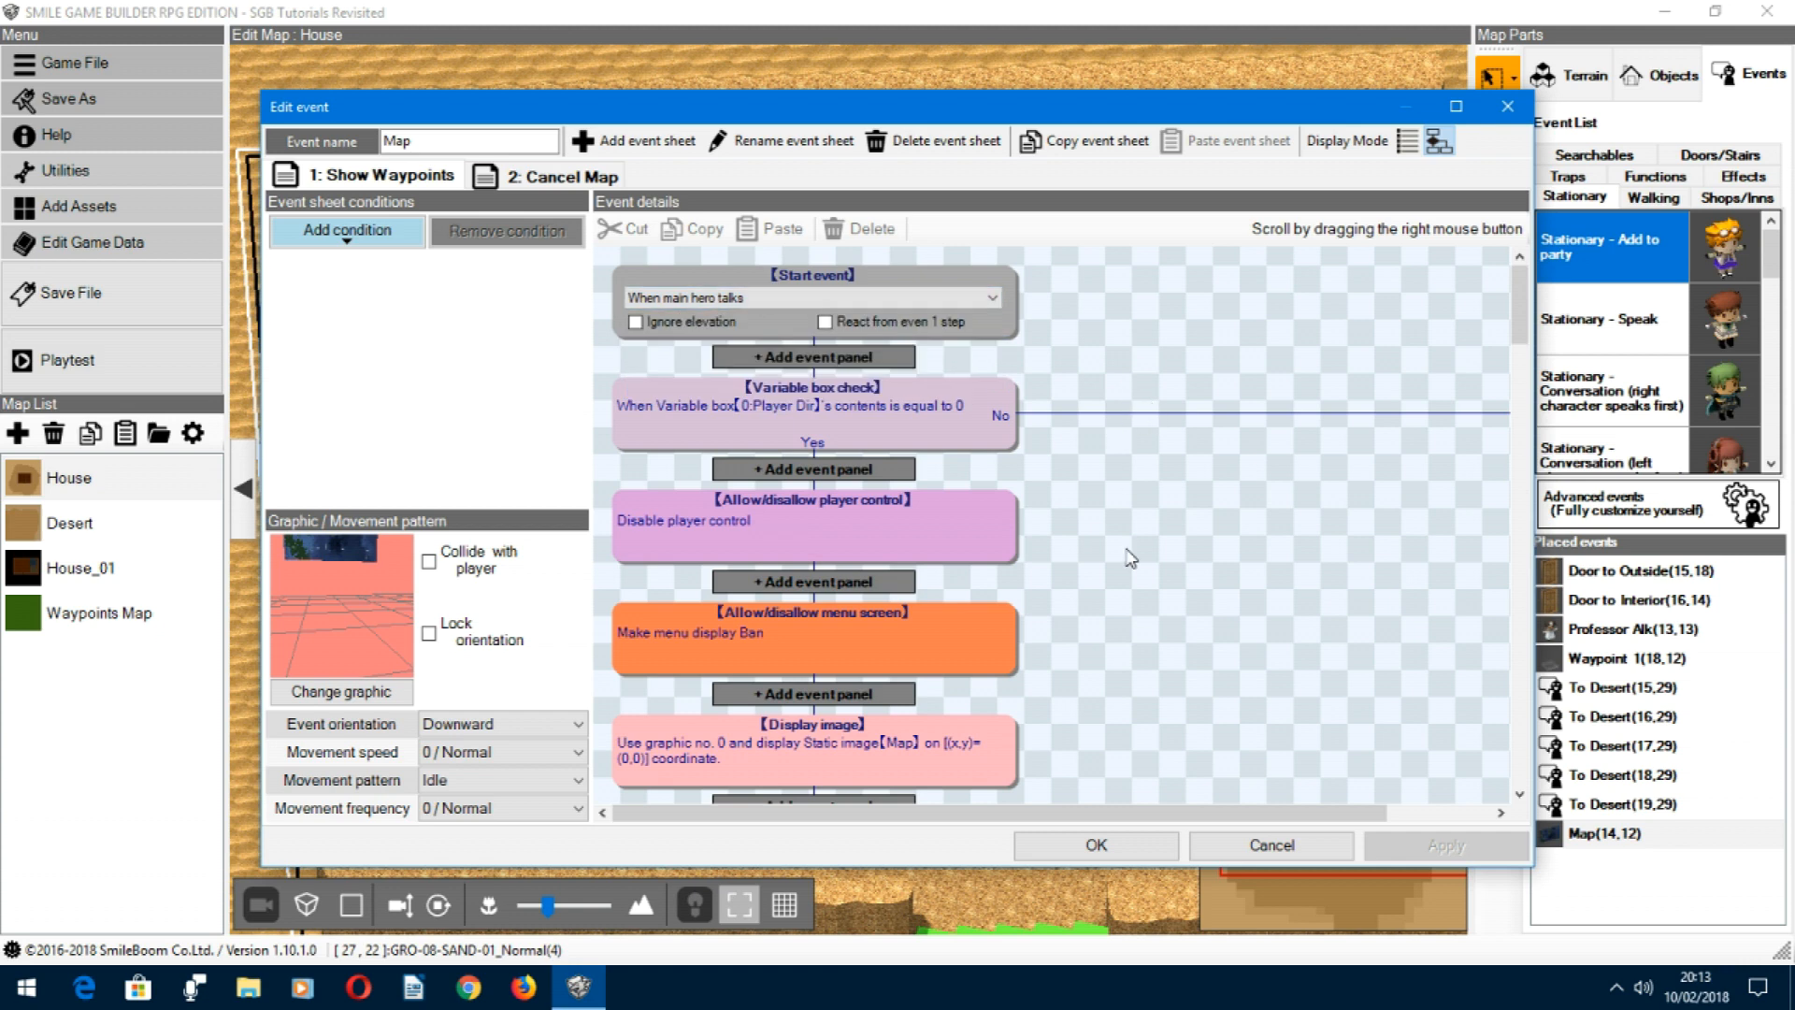
right_drag(1142, 606, 1204, 642)
click(885, 405)
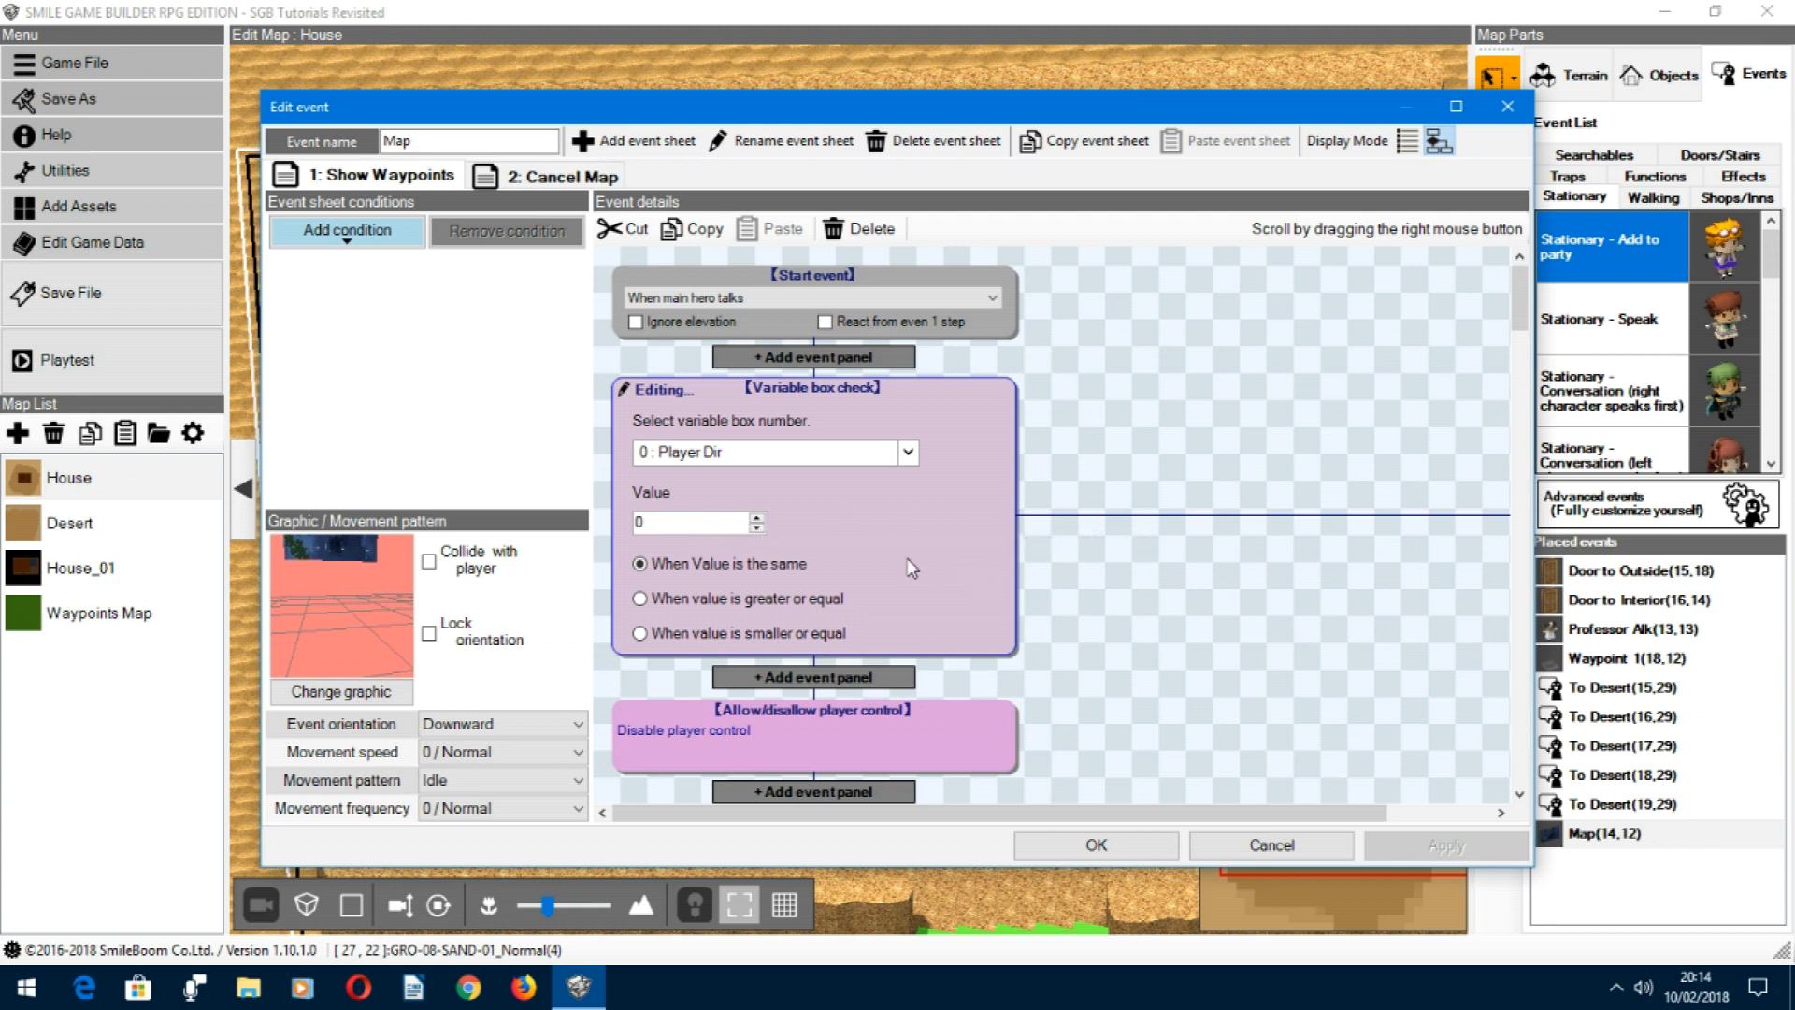
click(1107, 528)
Step: Review the panels that disable player control and the menu, and inspect the Display image settings for the Map graphic
scroll(1225, 505, down, 3)
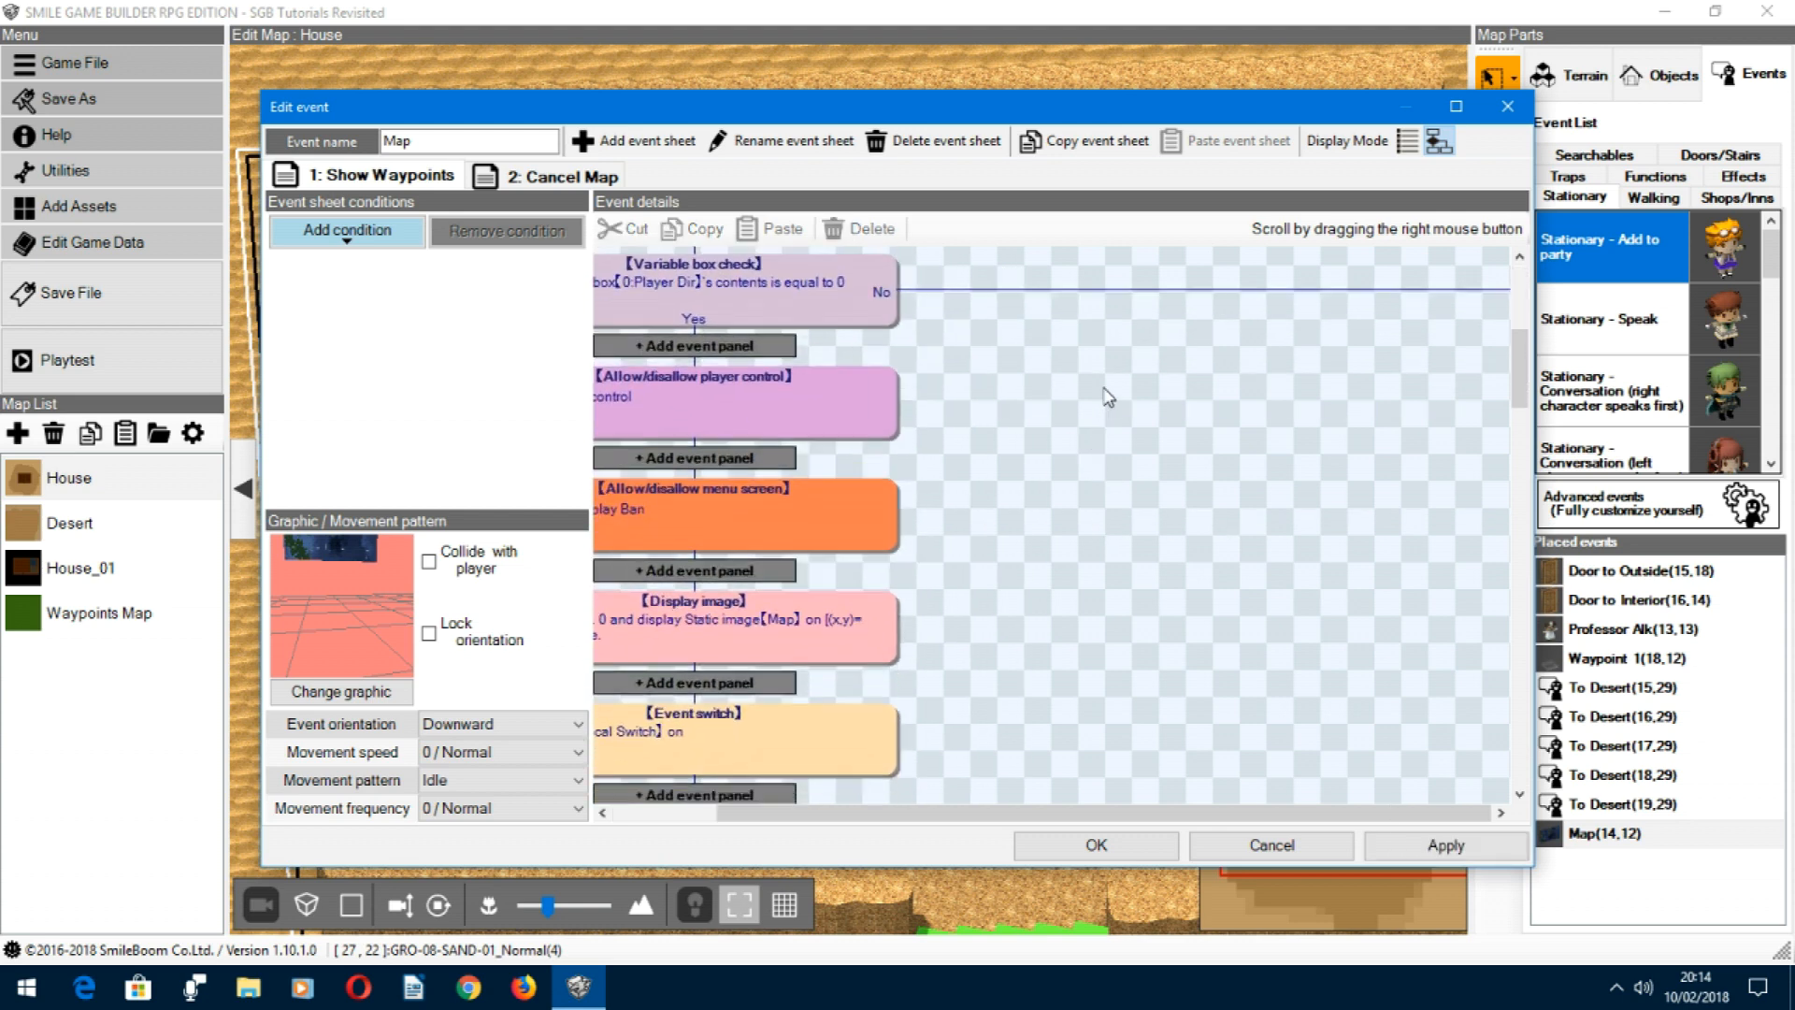
scroll(1080, 481, down, 1)
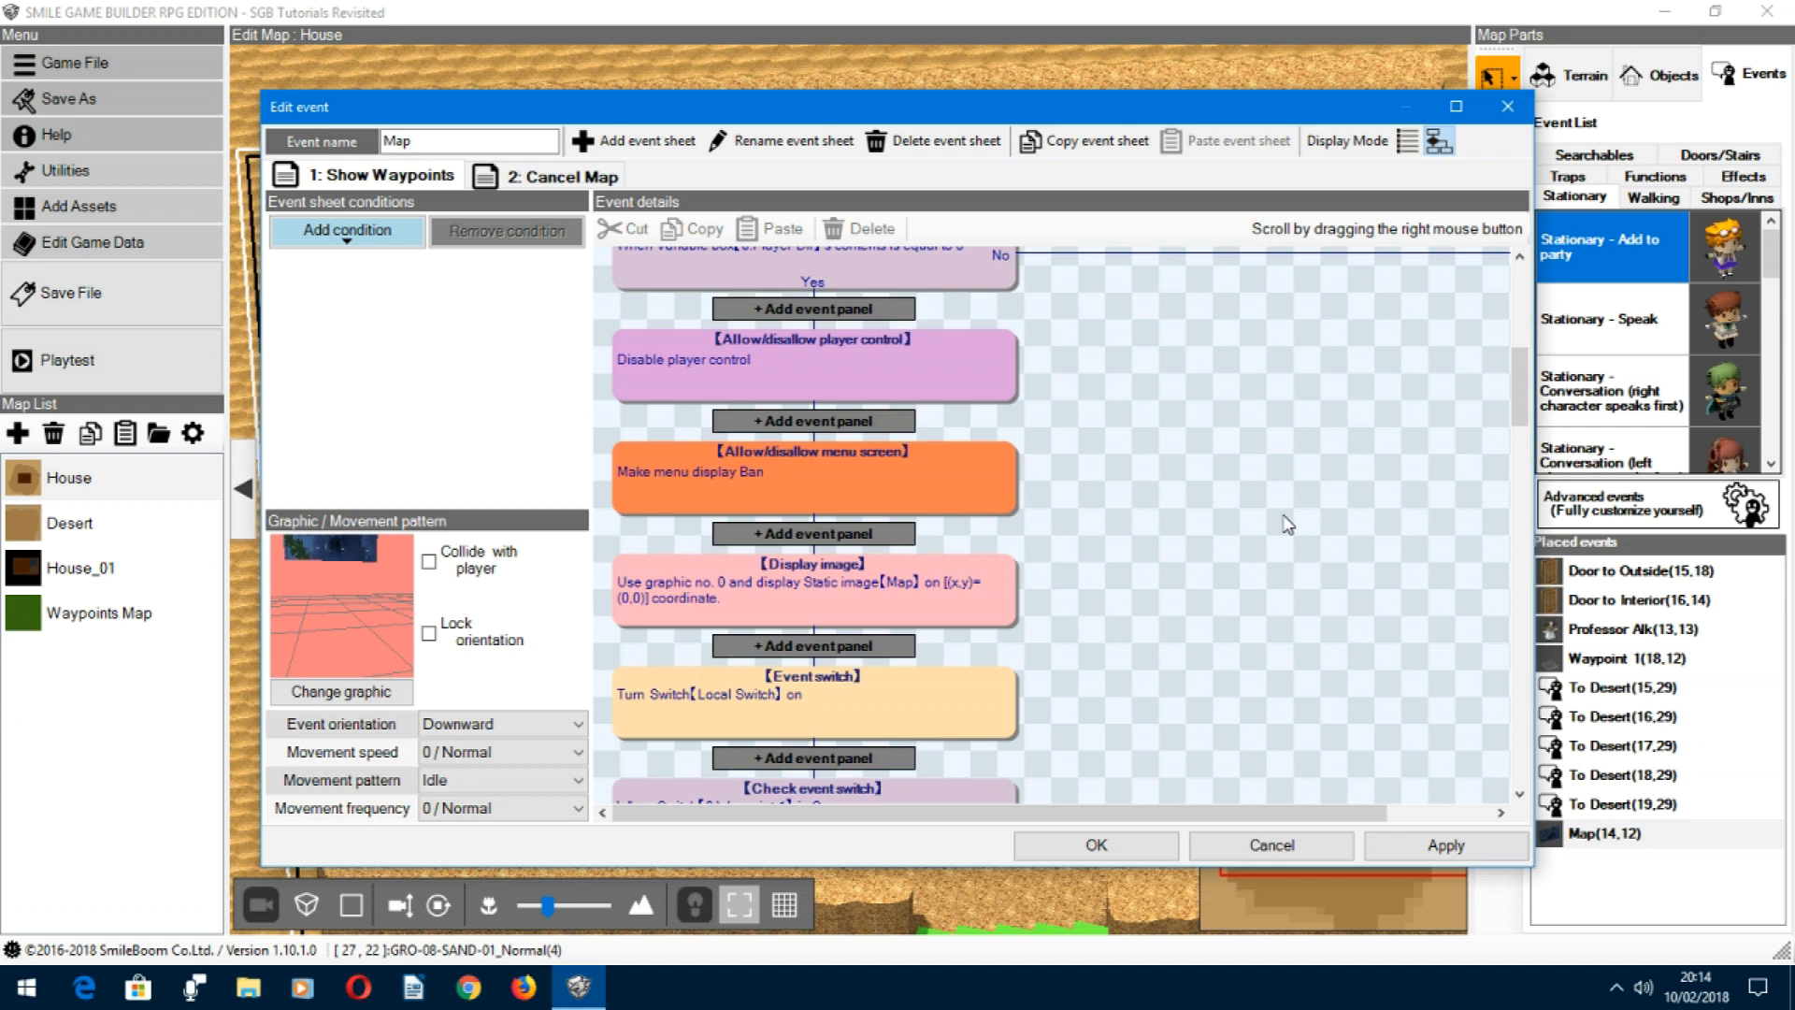
scroll(1149, 580, down, 2)
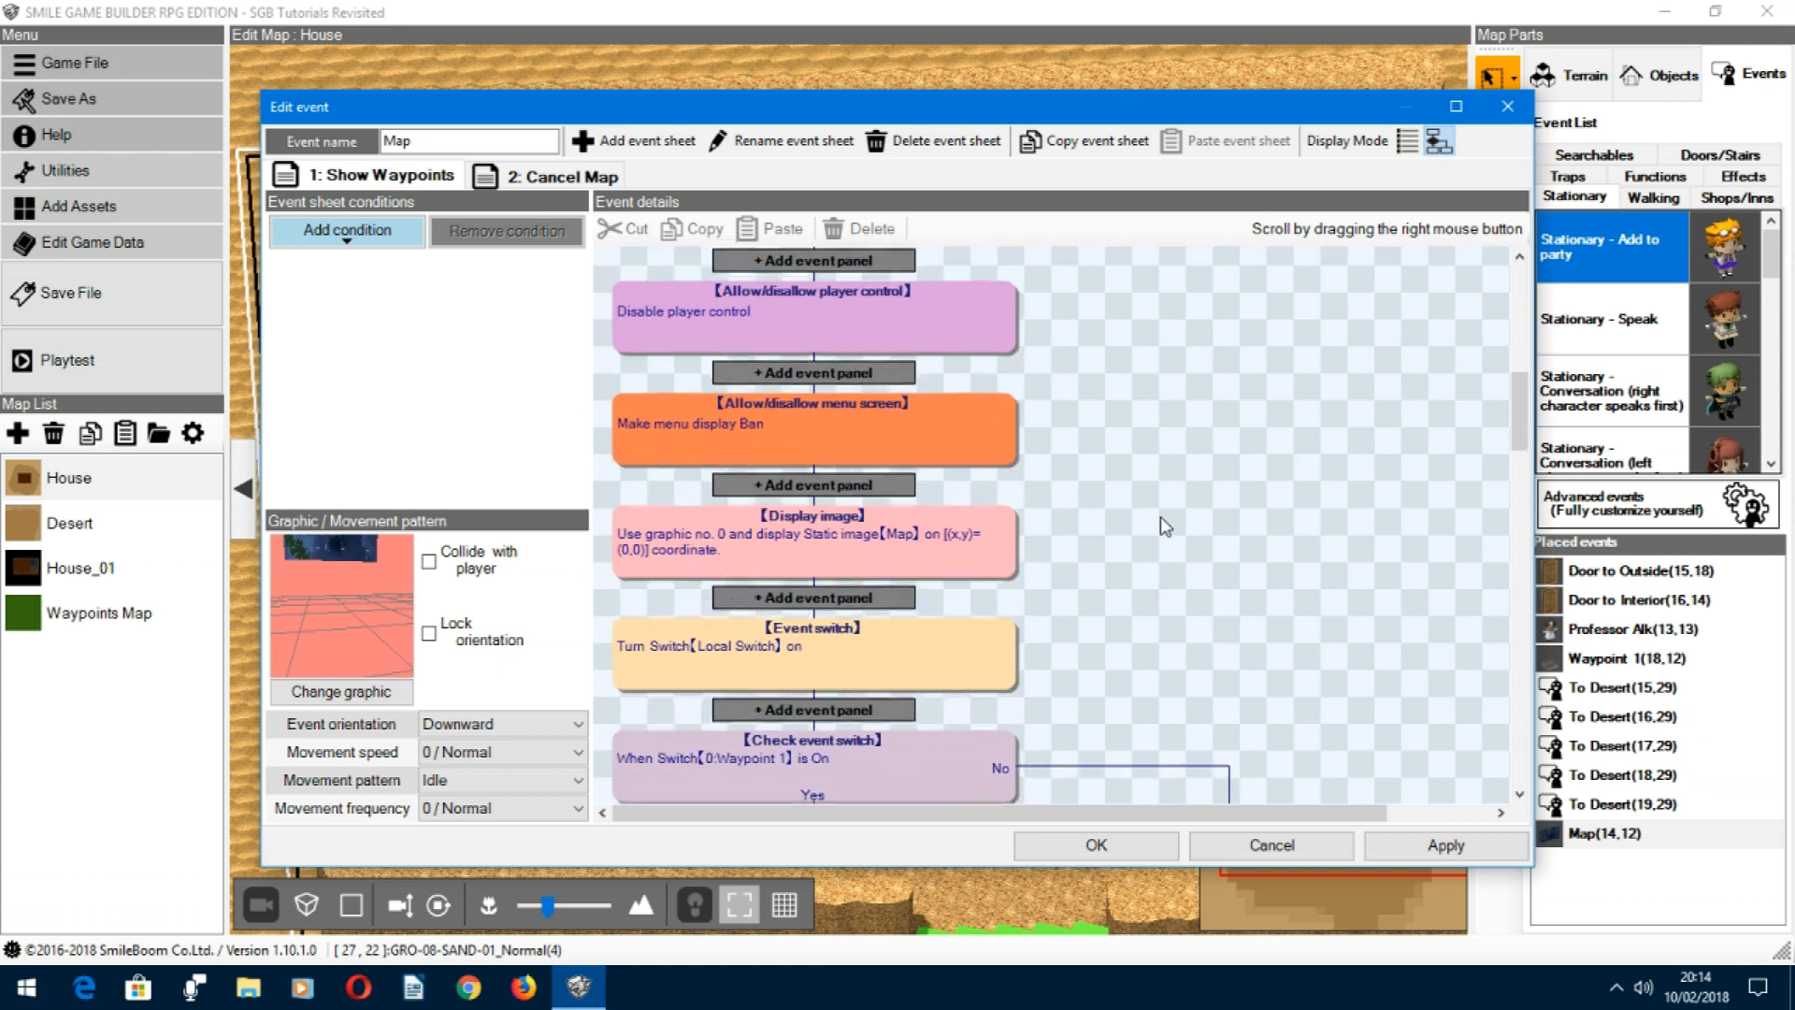
double_click(905, 531)
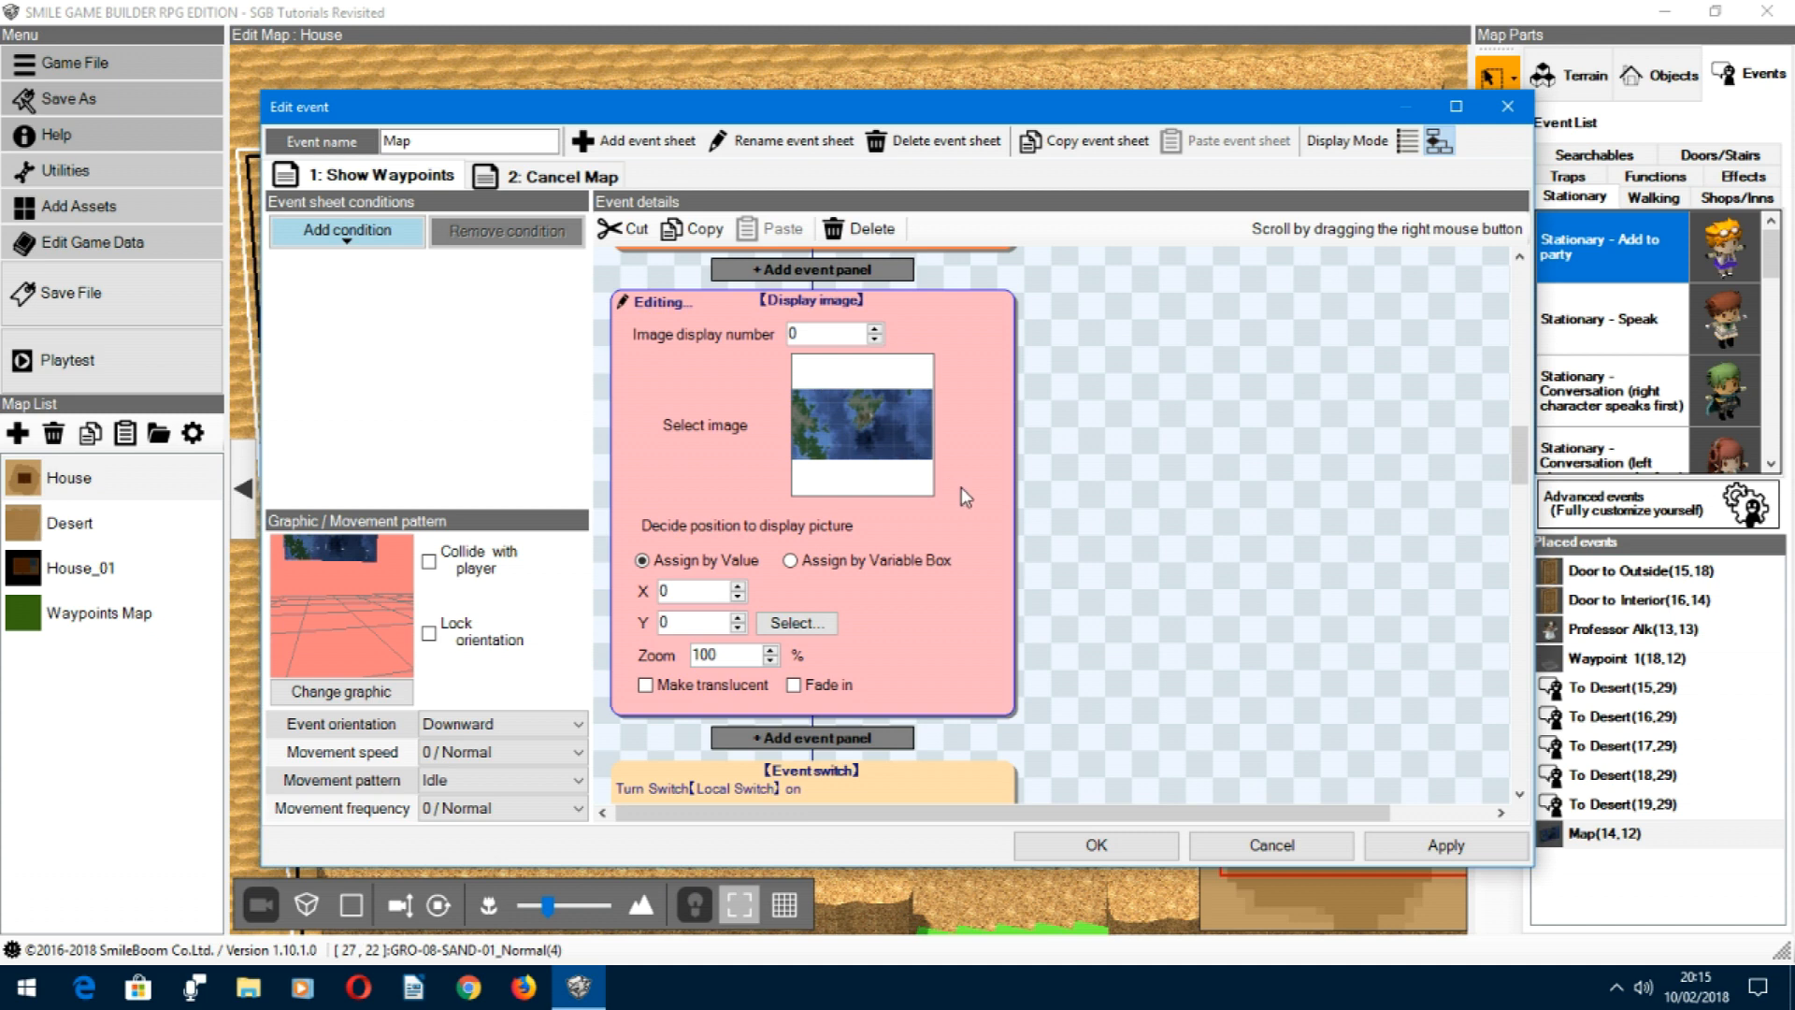
click(1141, 551)
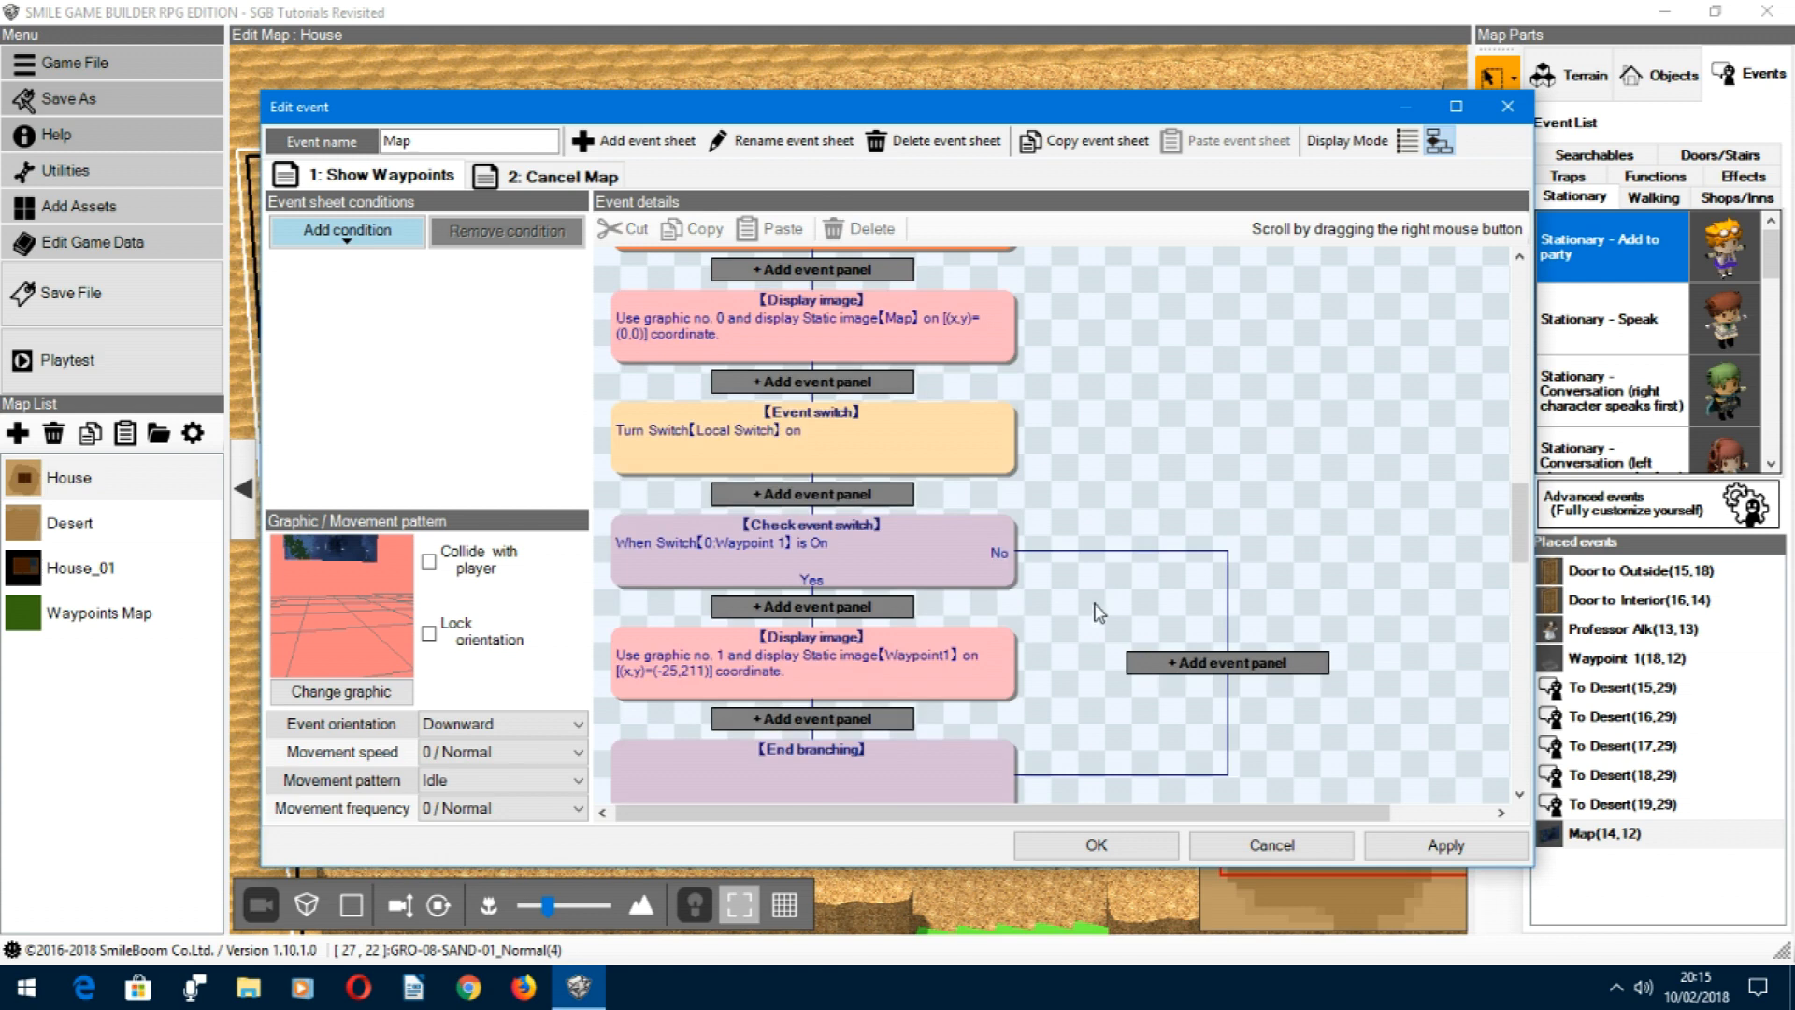
Step: Examine the Waypoint 1 and Waypoint 2 switch checks and their Display image commands, changing the event details to list display
mouse_move(1067, 661)
right_down()
mouse_move(1070, 645)
mouse_move(1067, 696)
right_up()
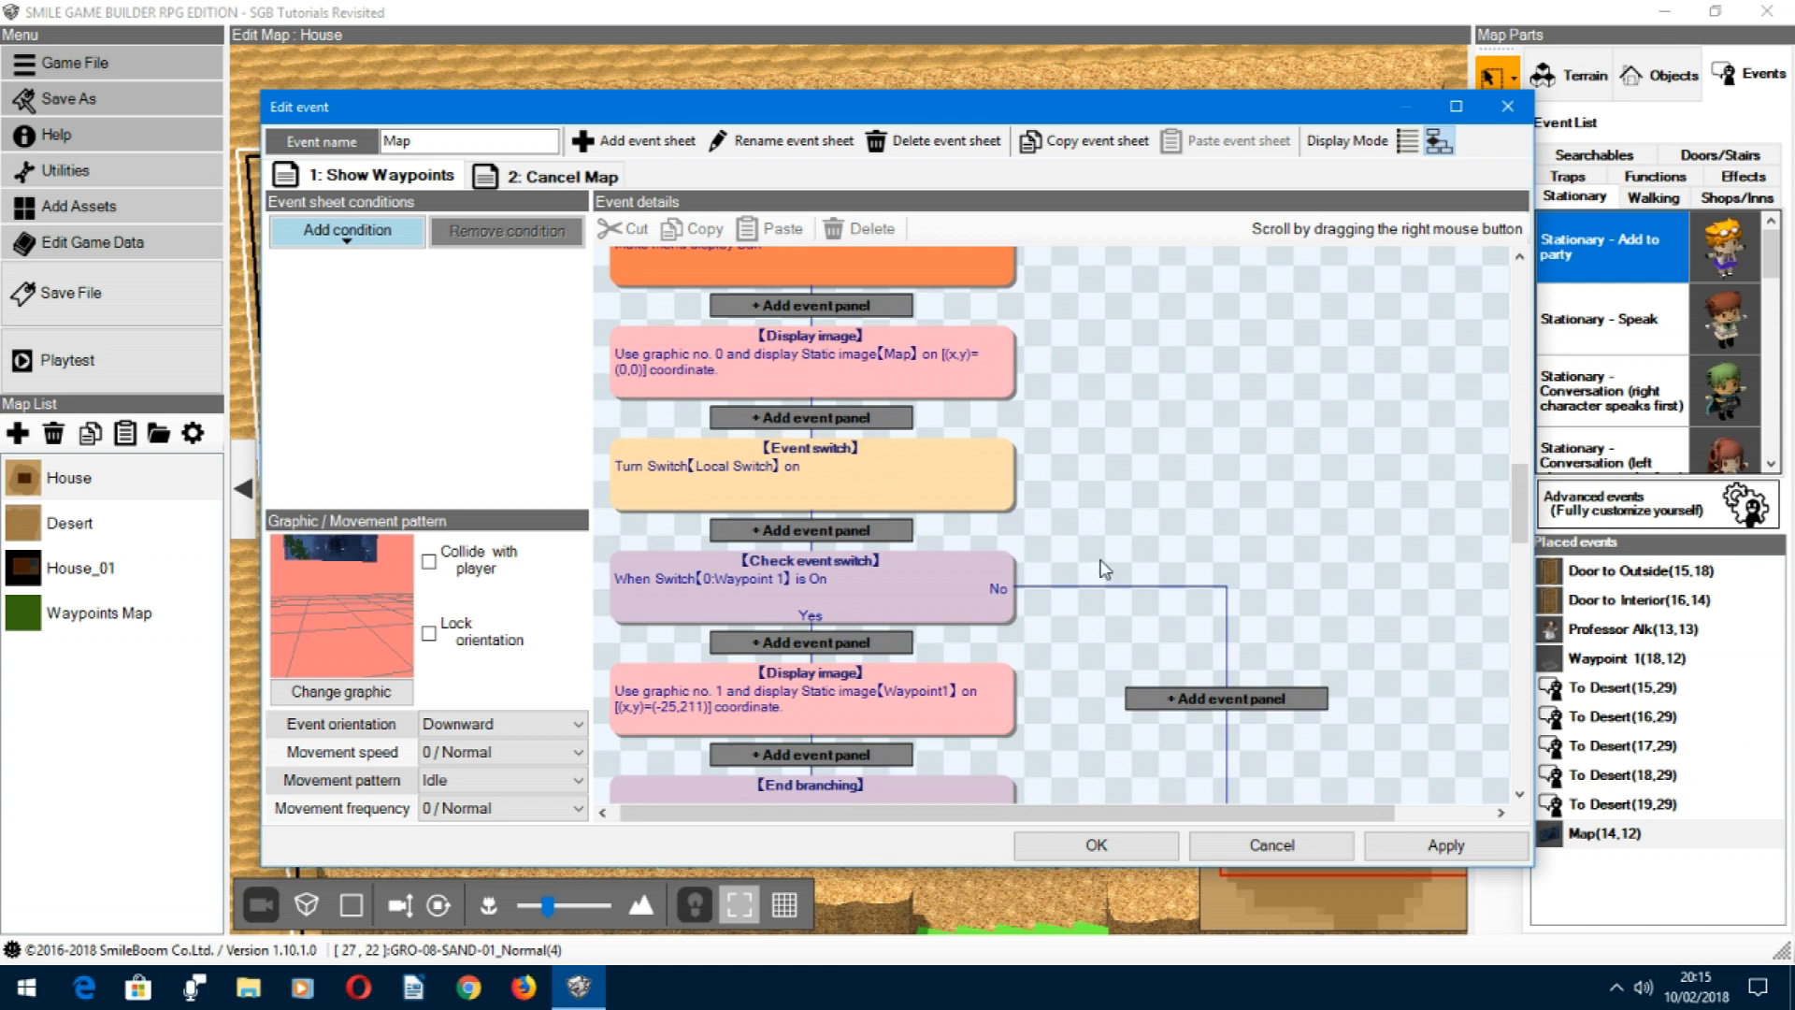
scroll(1142, 609, down, 3)
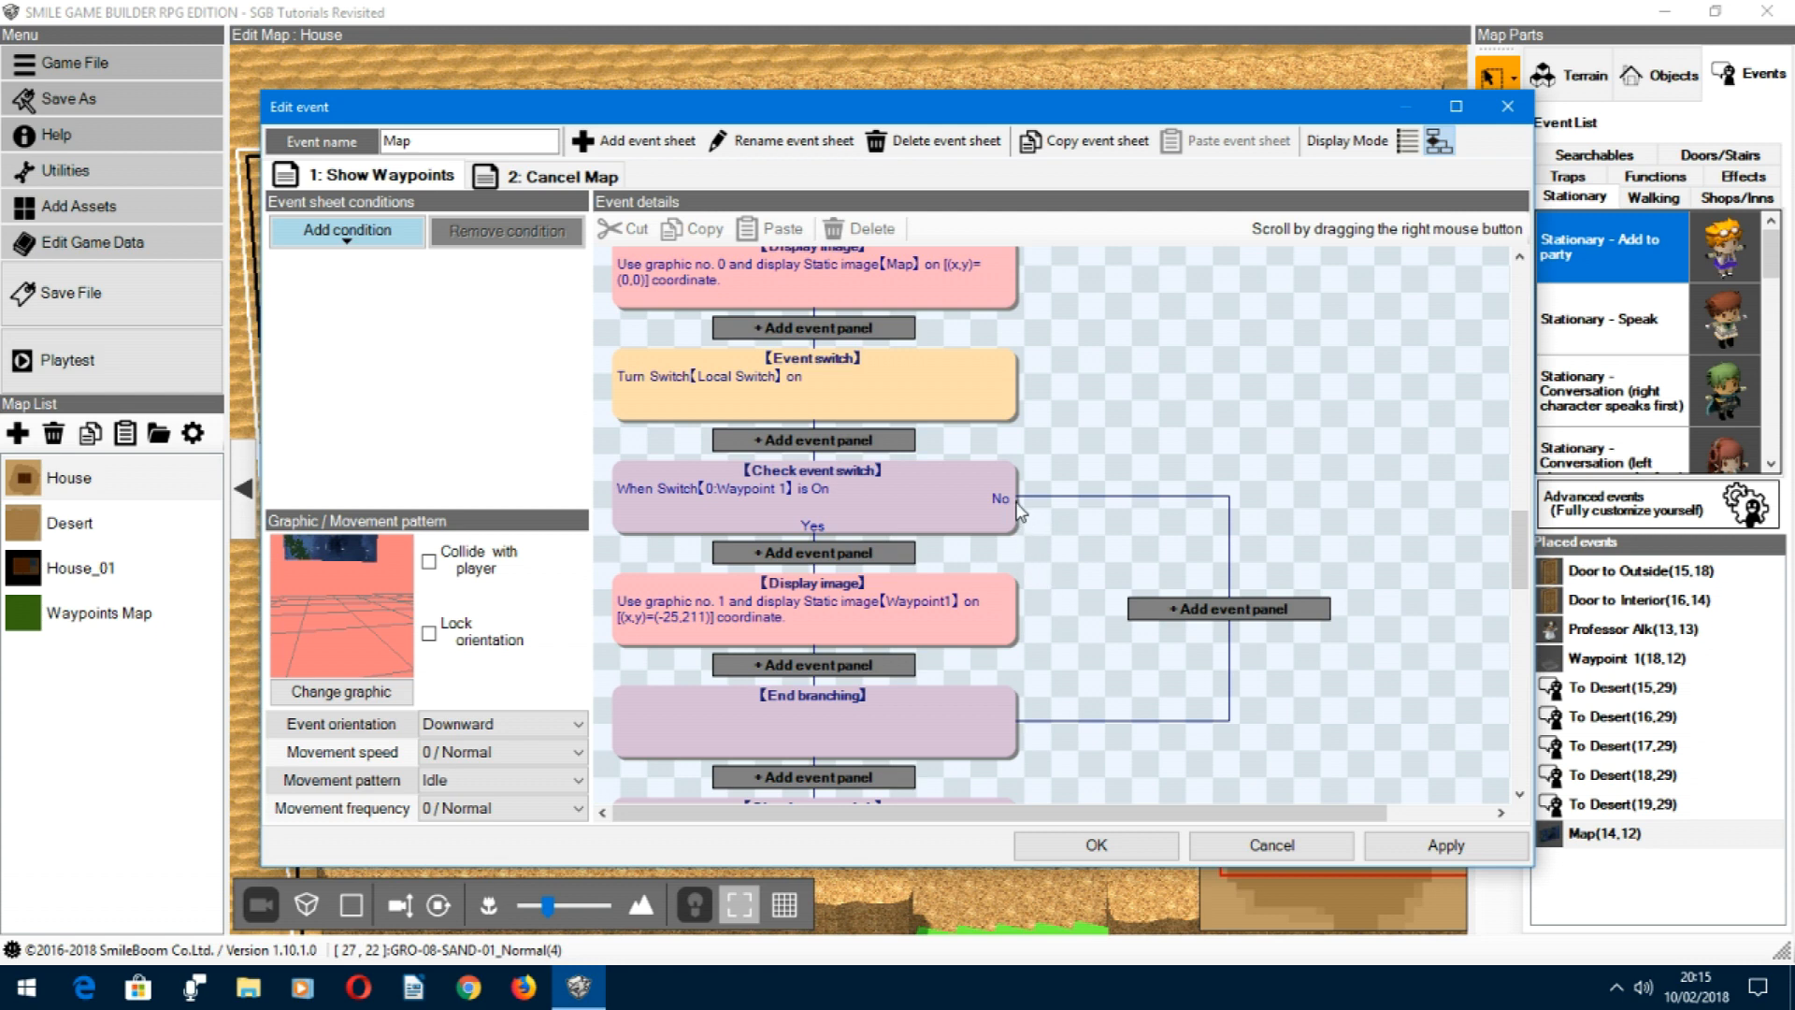
right_drag(1050, 617, 1114, 406)
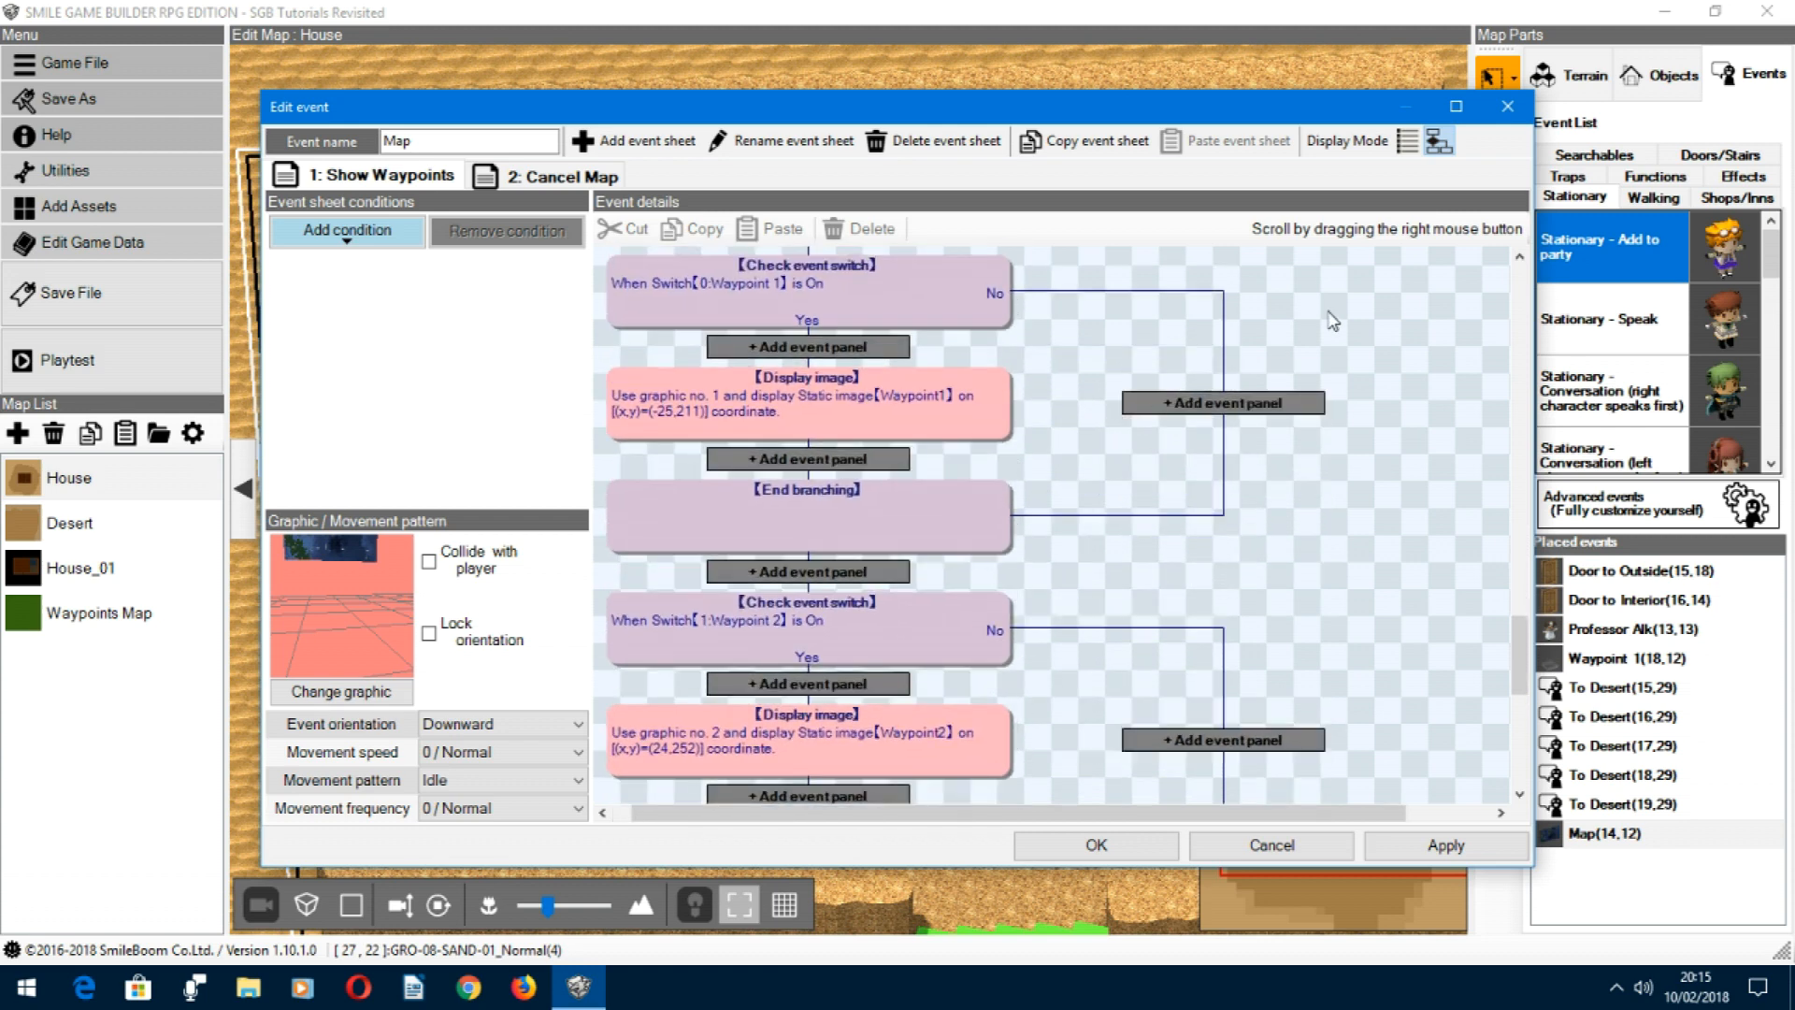
click(1409, 143)
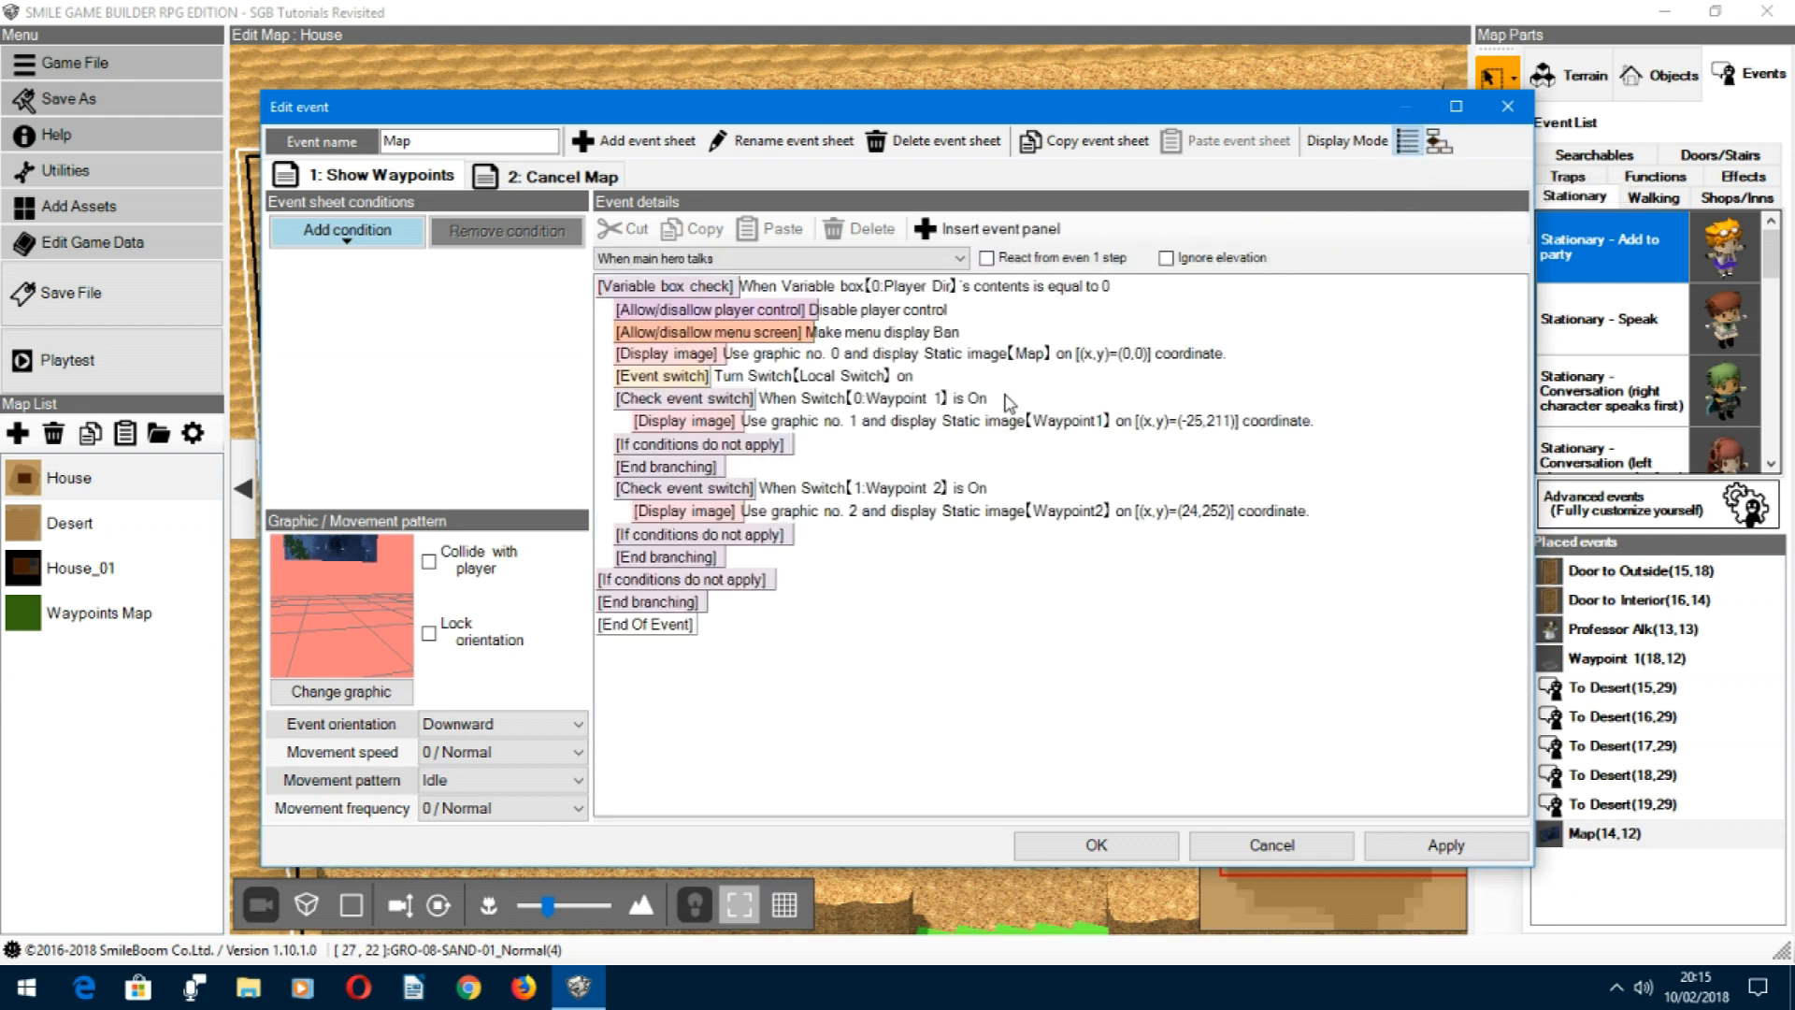
click(898, 402)
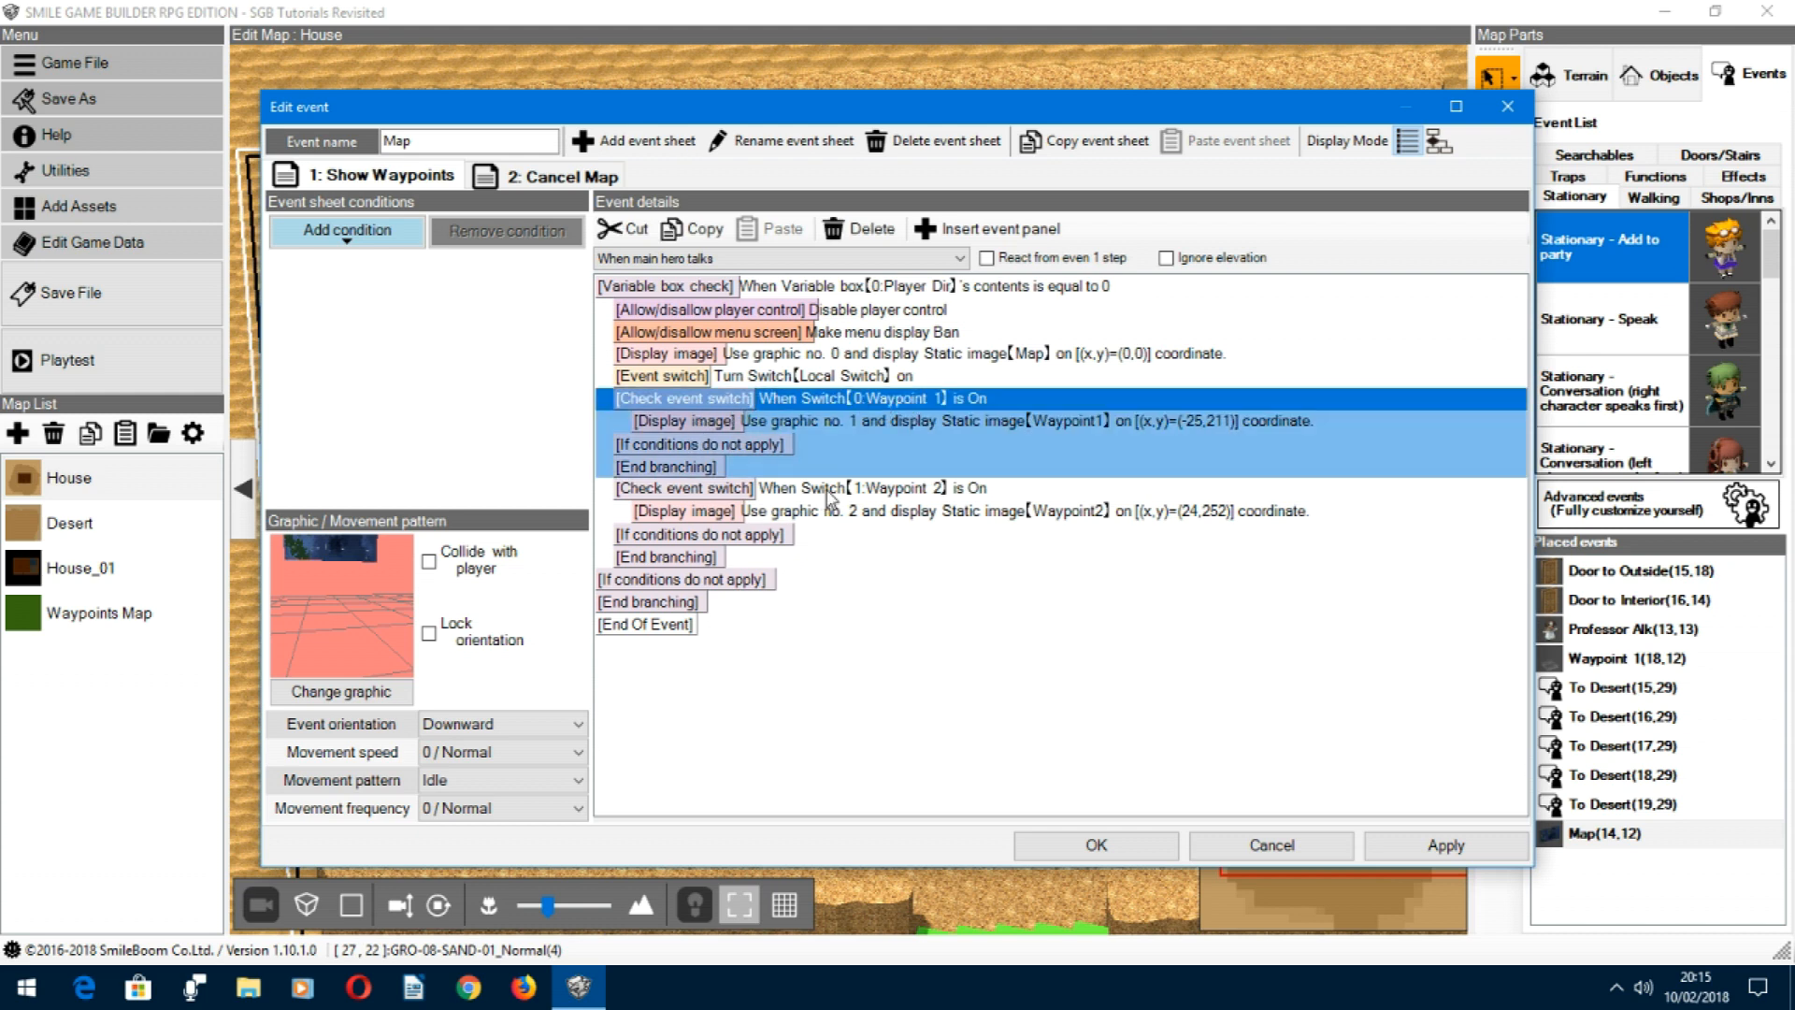
click(828, 490)
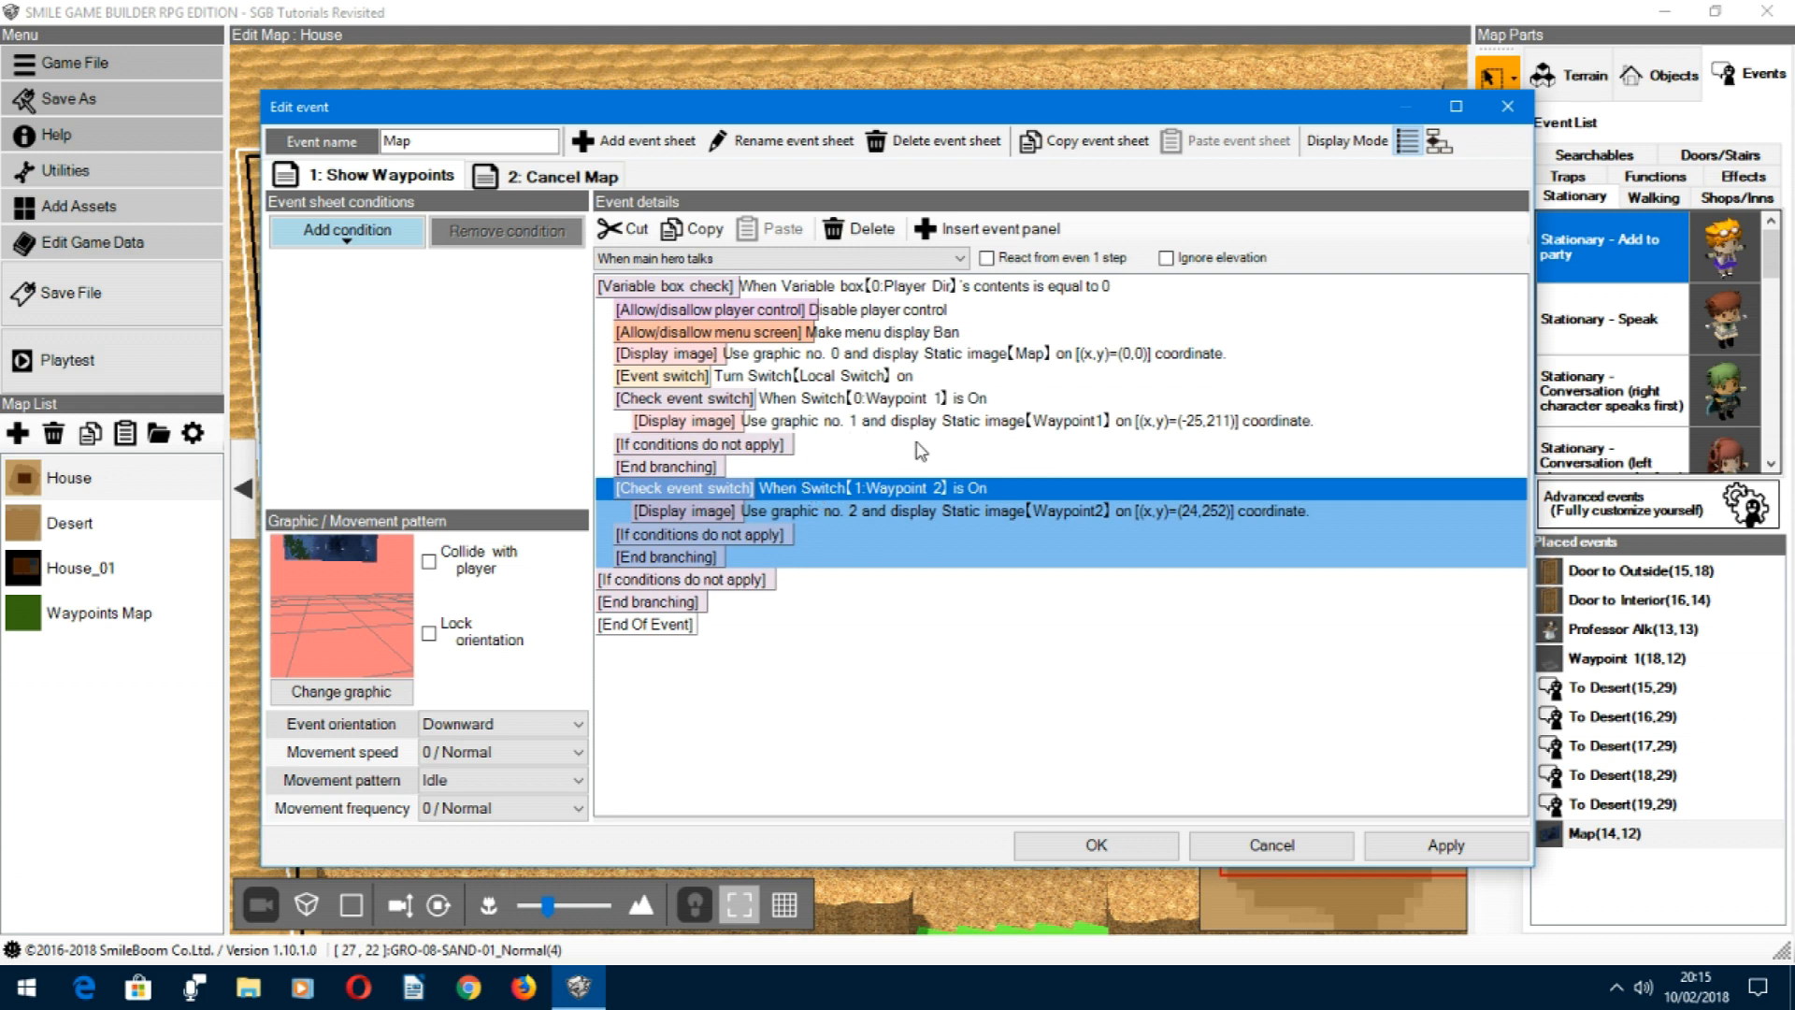
click(867, 509)
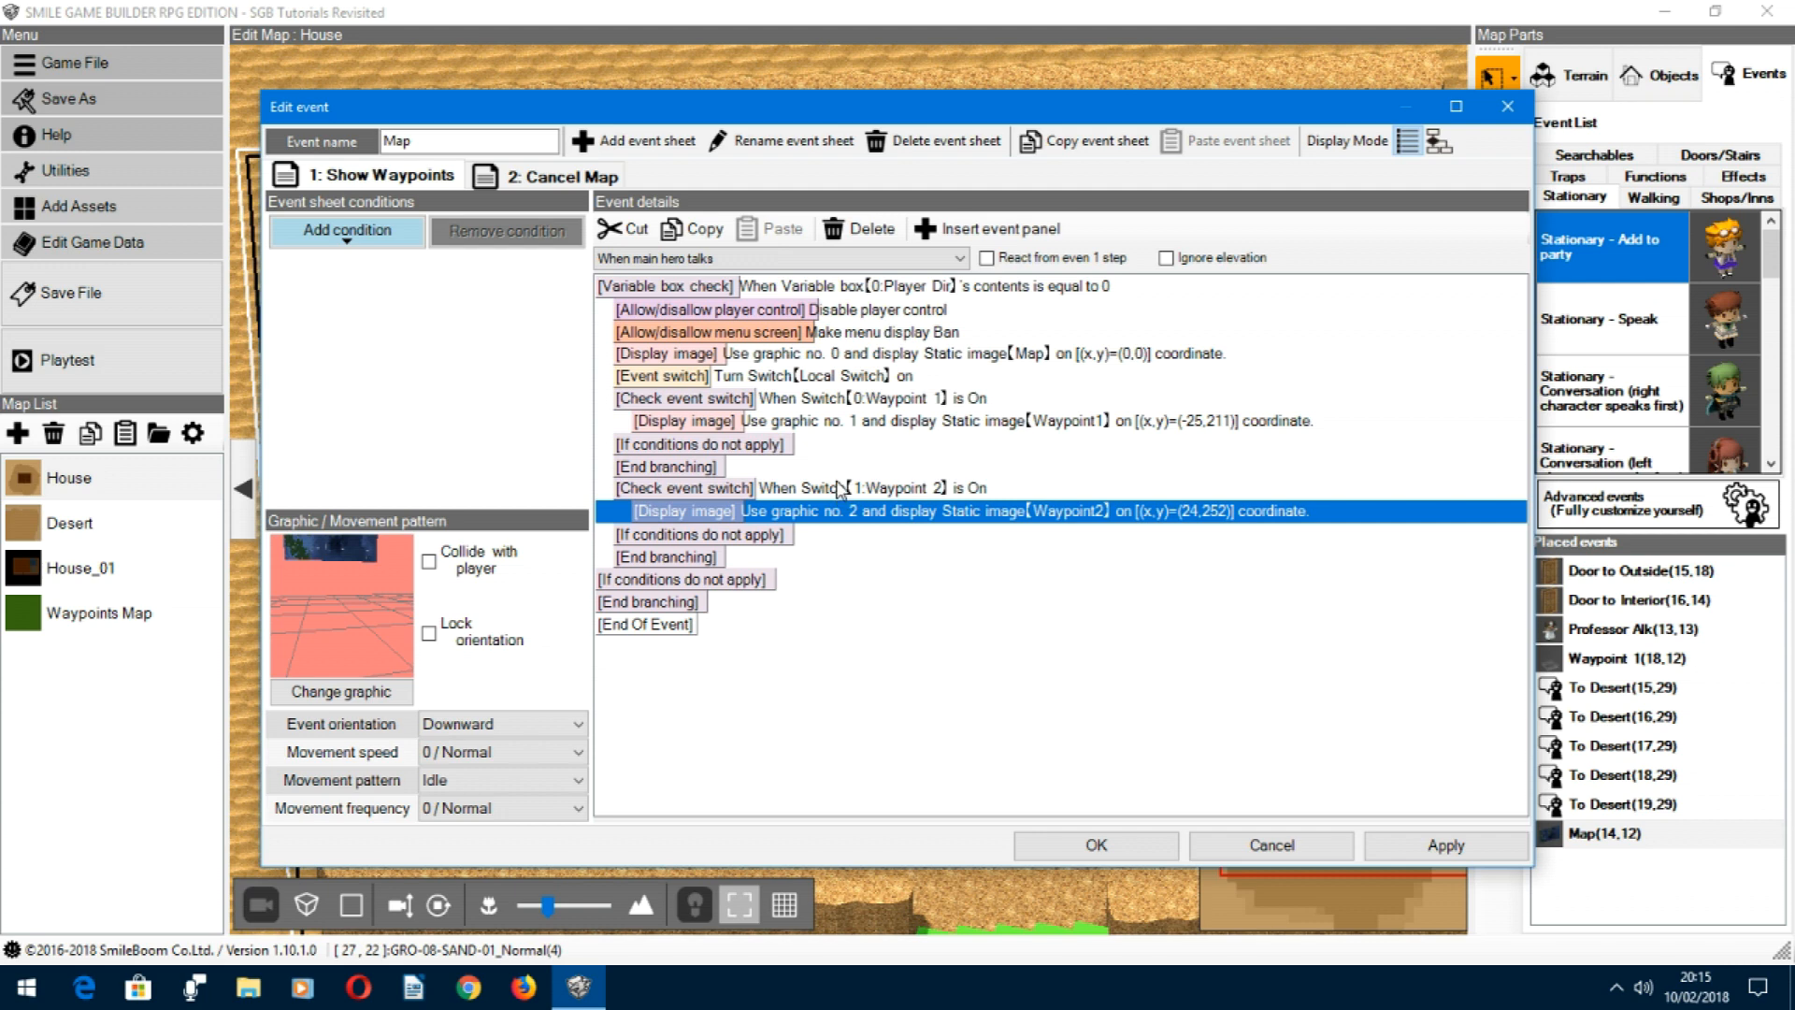
Step: Inspect the Waypoint 1 image's Display image settings and its display location preview, leaving both without changes
click(862, 423)
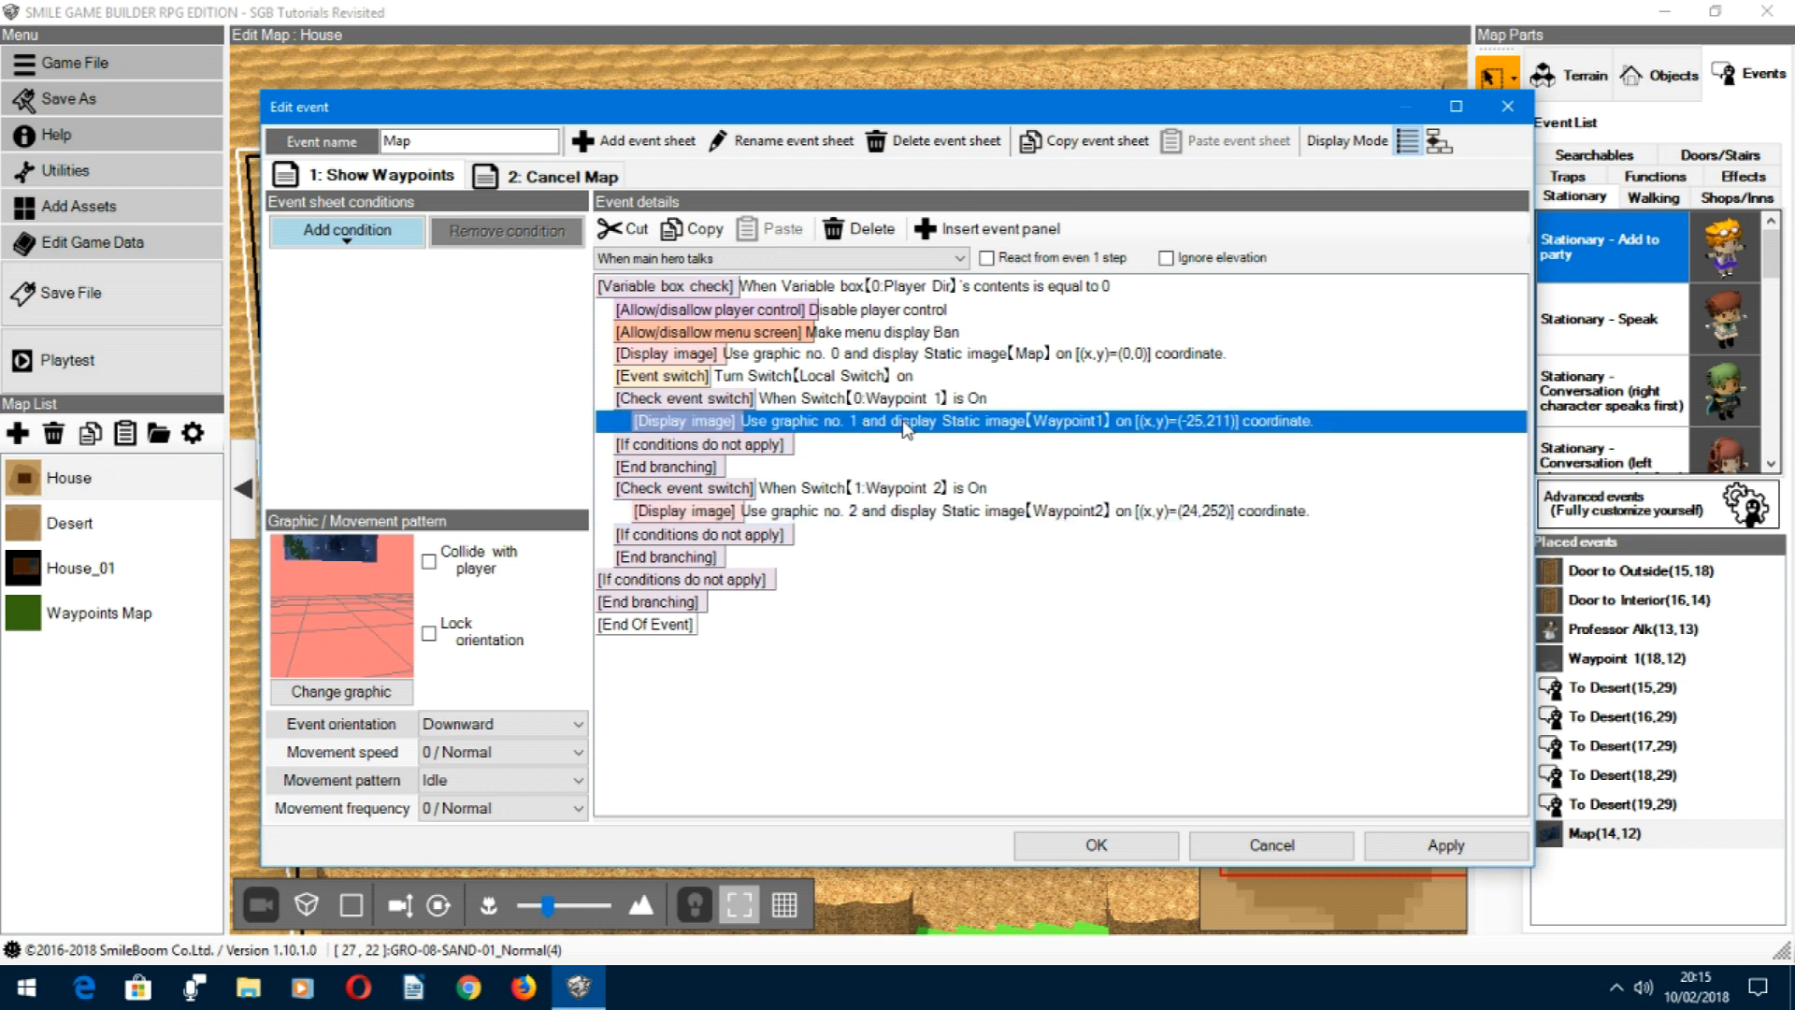
double_click(905, 425)
click(894, 587)
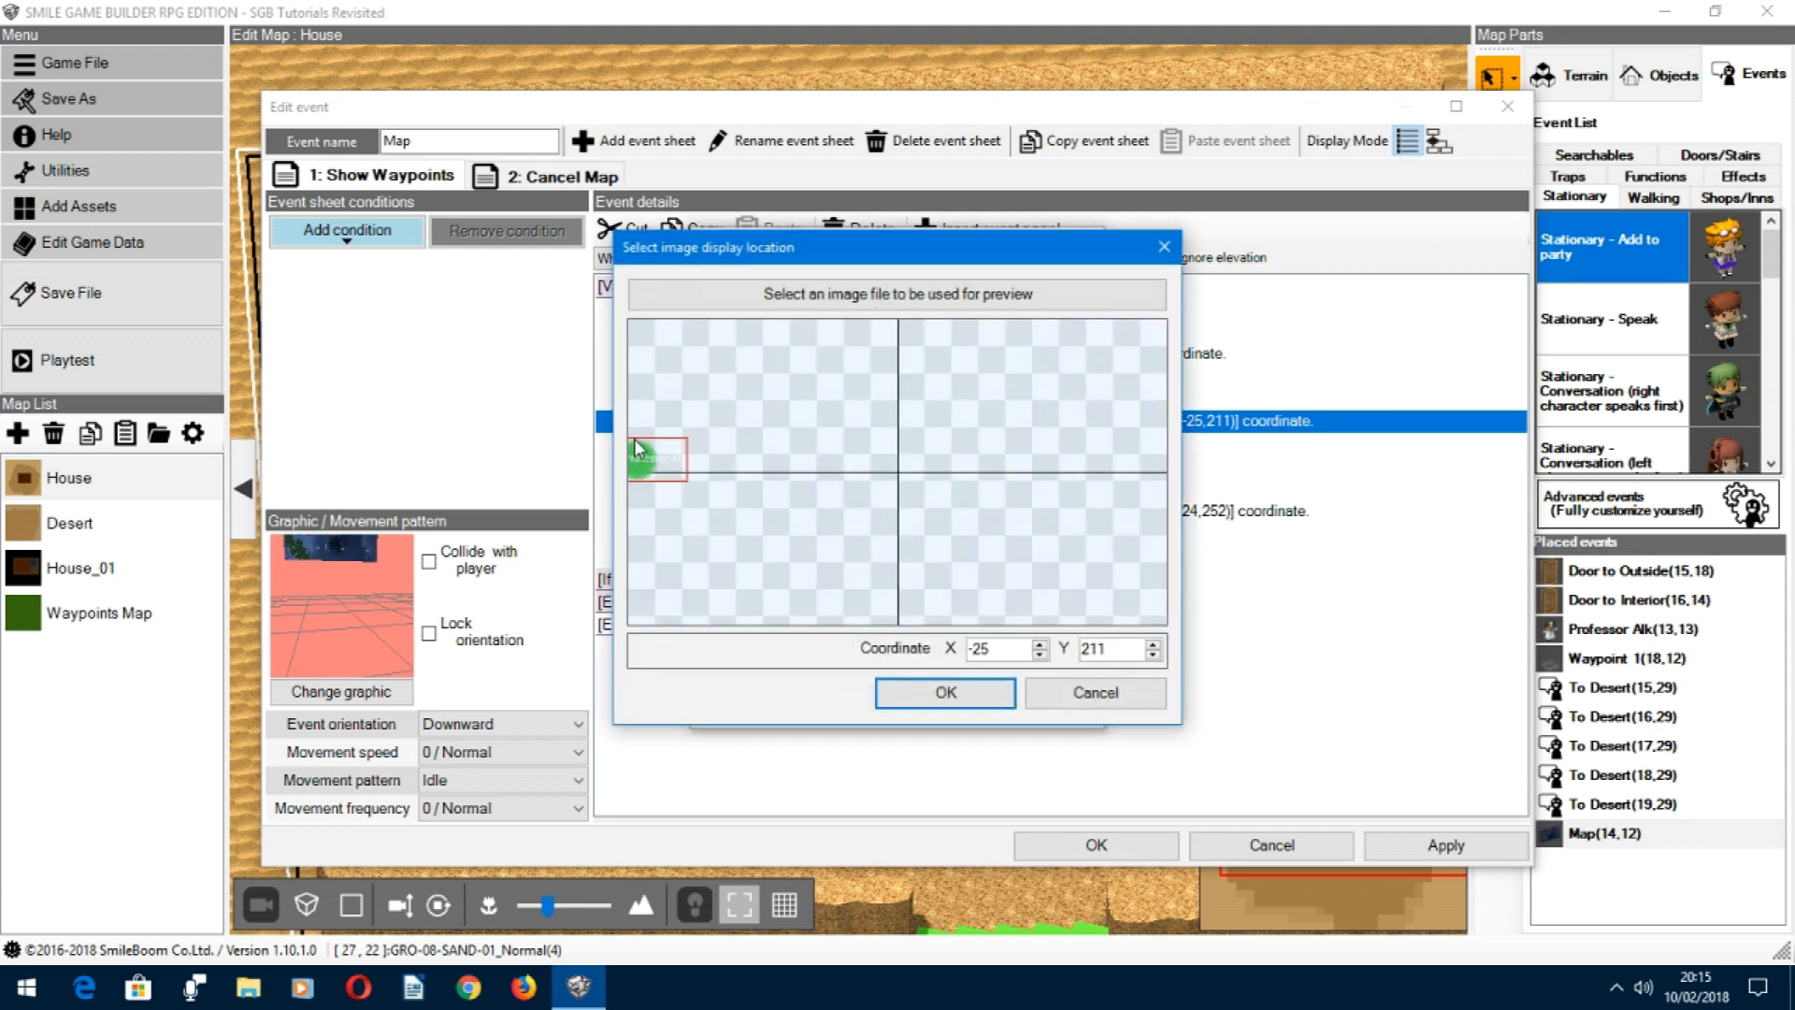
click(1095, 695)
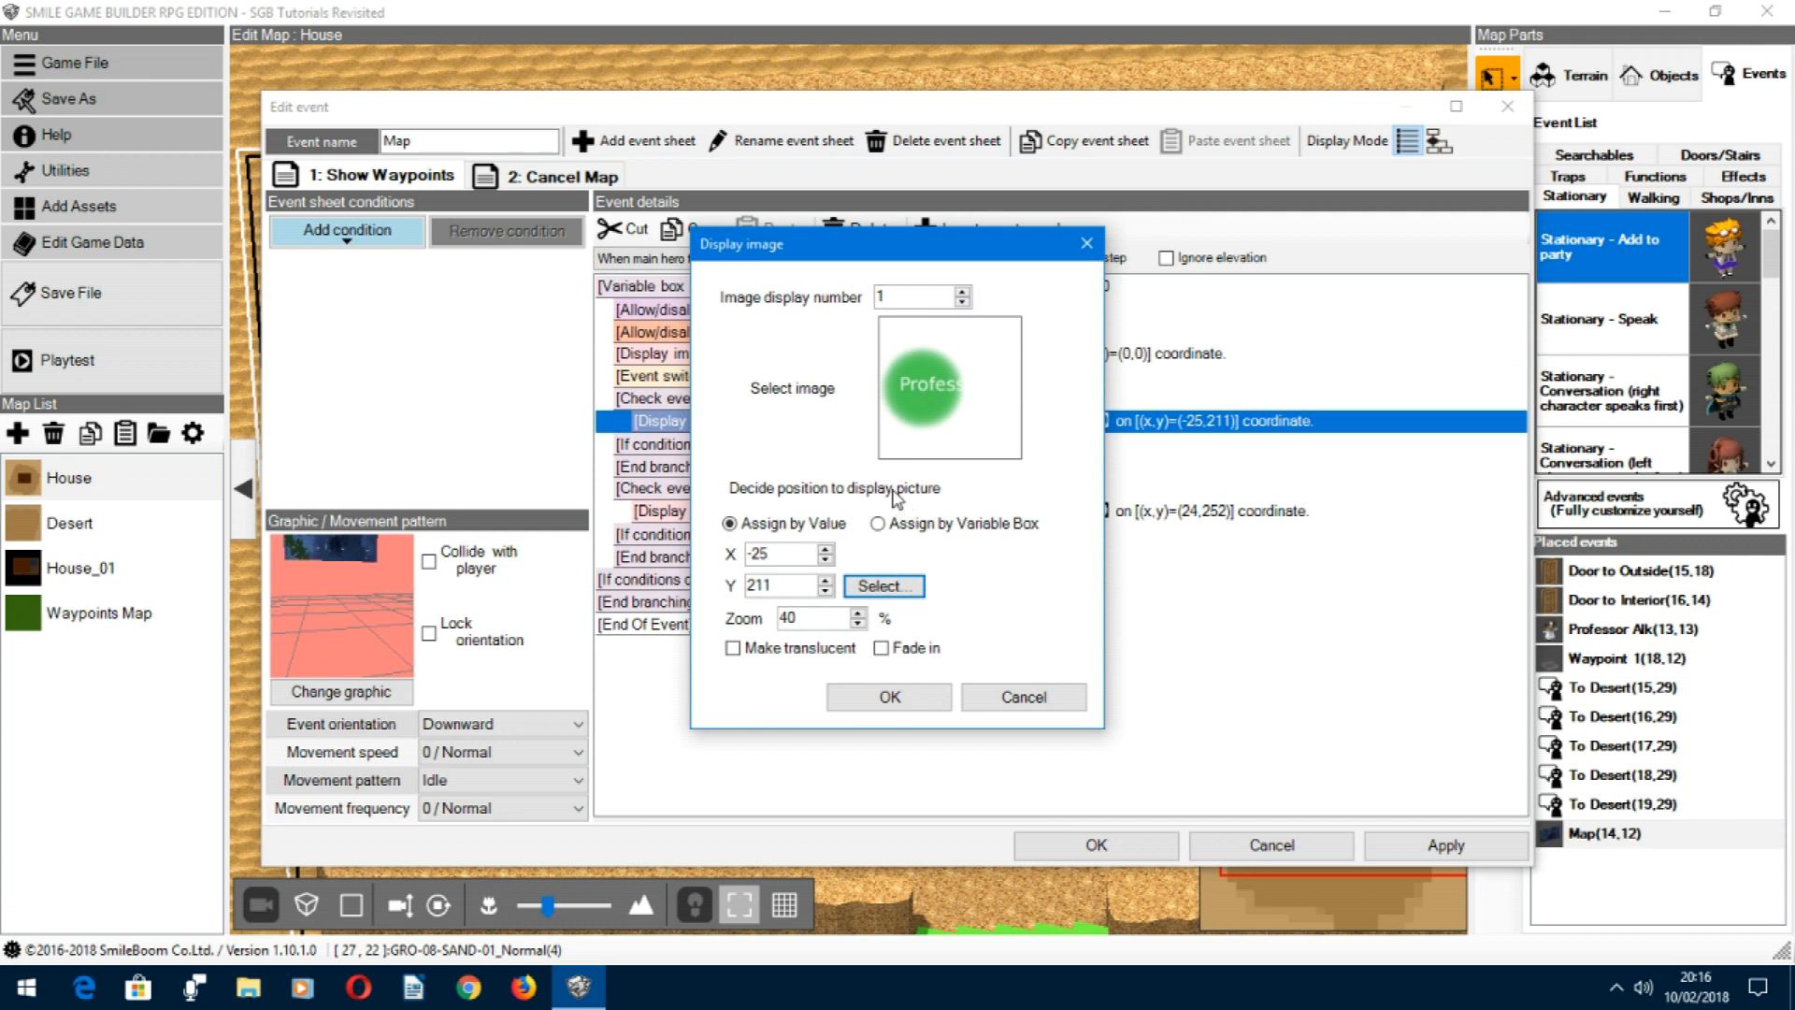
click(1024, 697)
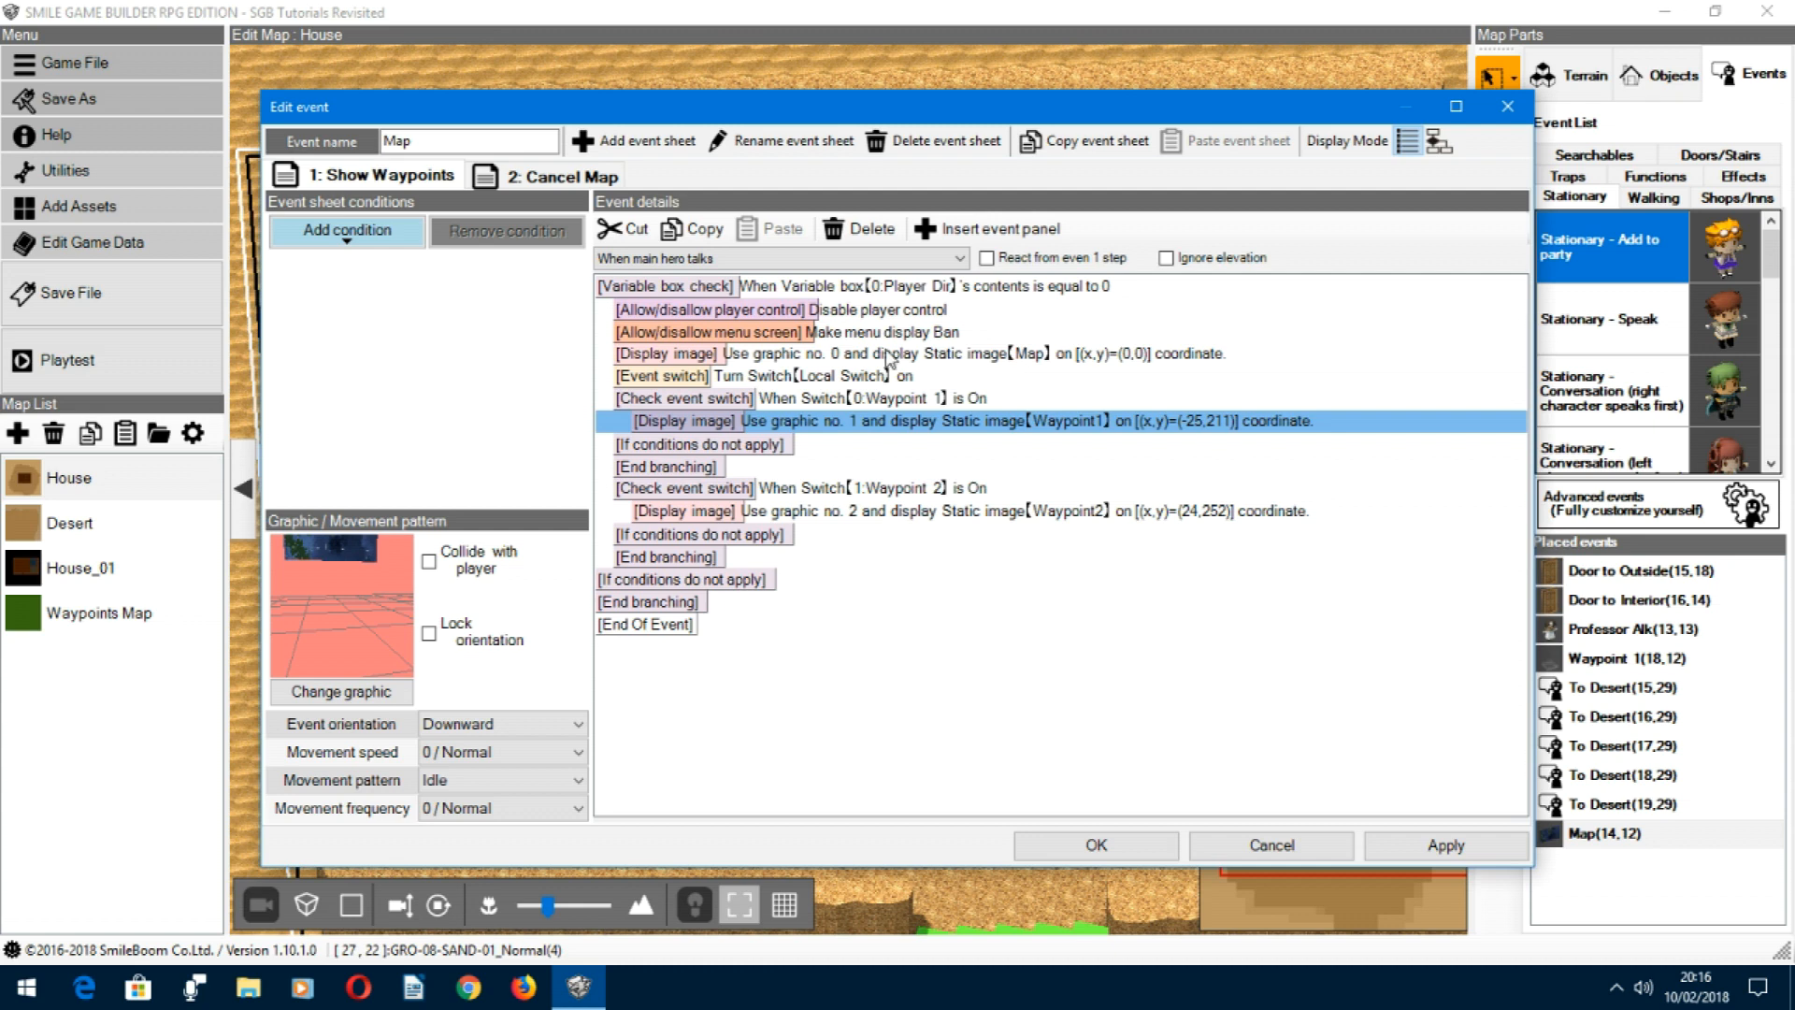
Step: Review the Cancel Map sheet as a flowchart and inspect its Key OK variable box check
click(542, 179)
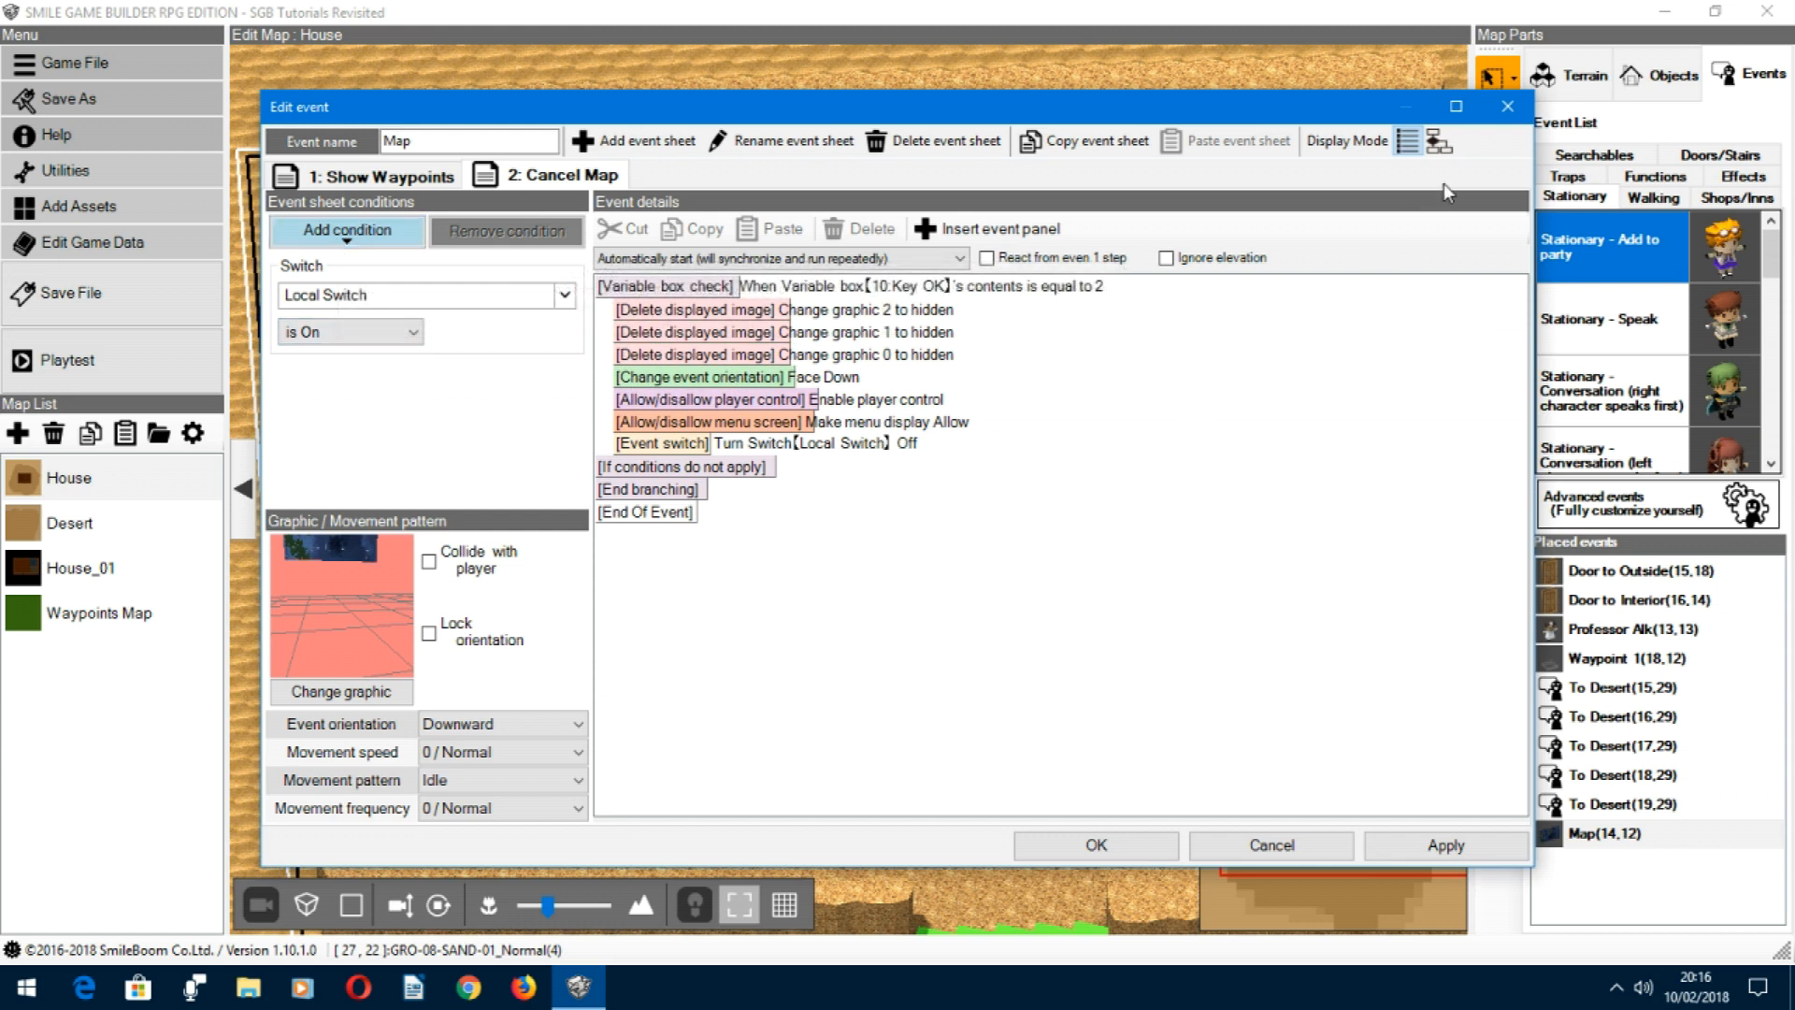
click(1440, 142)
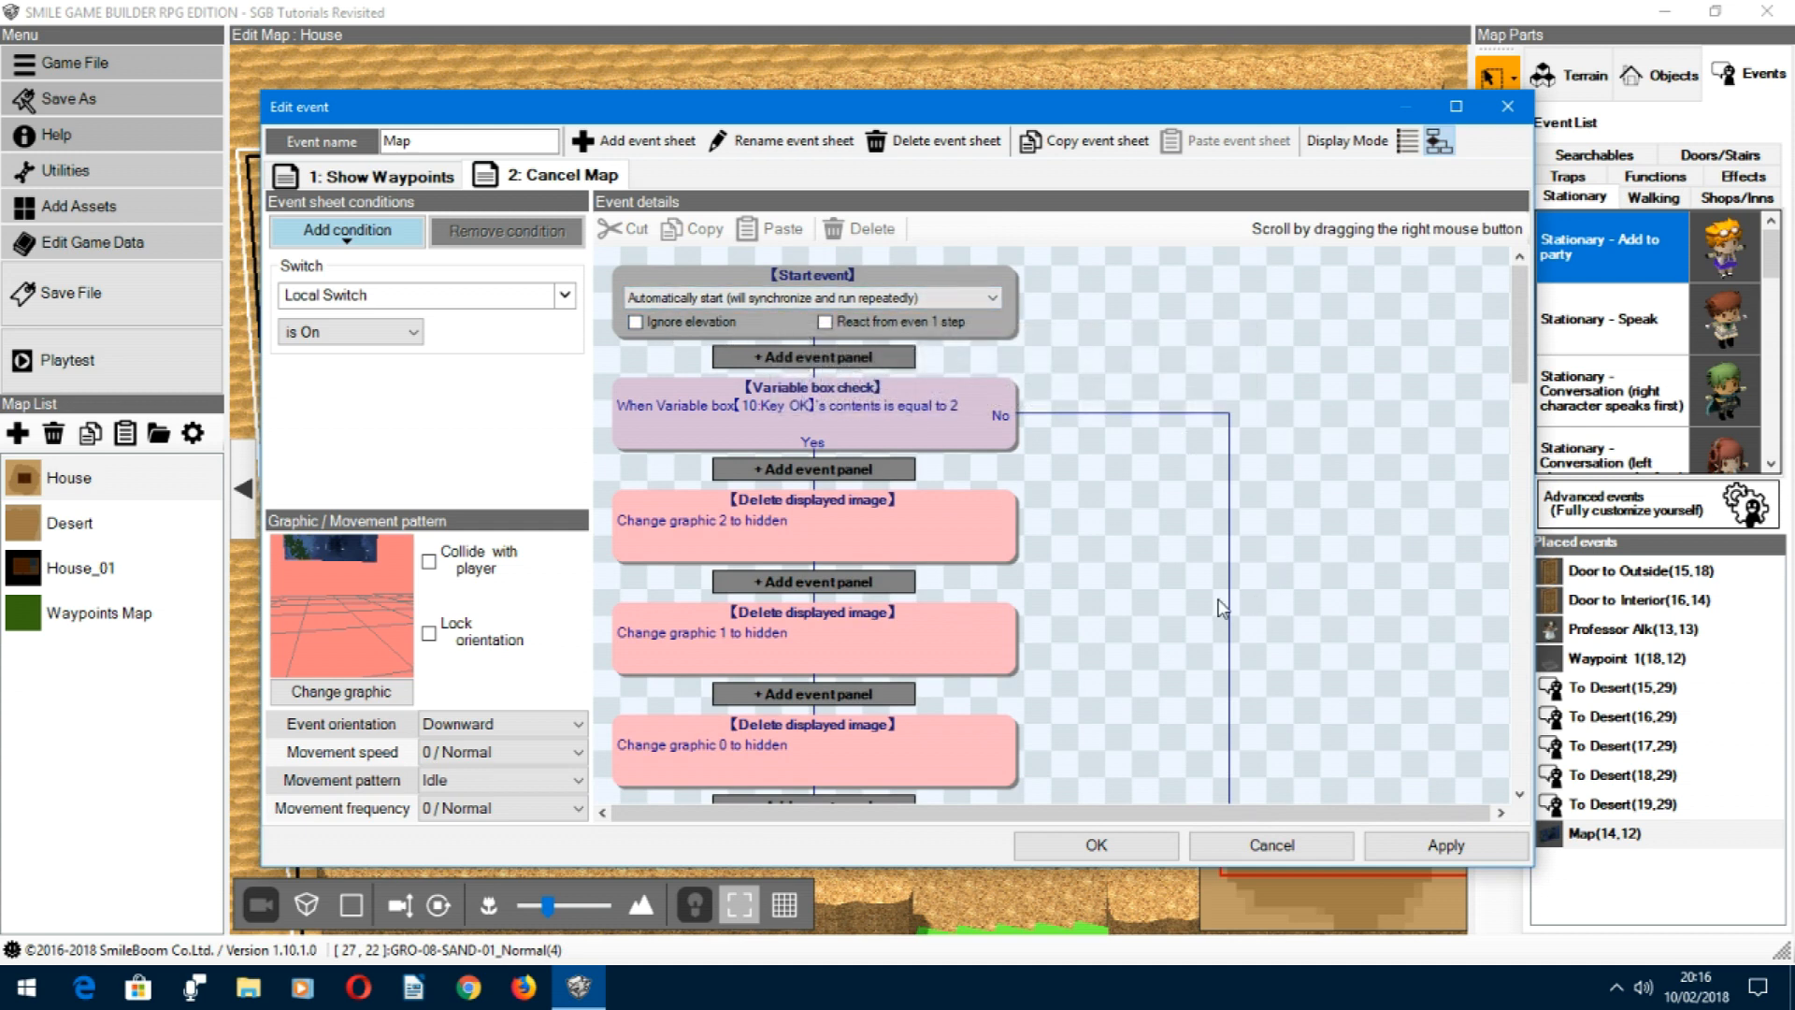
click(915, 419)
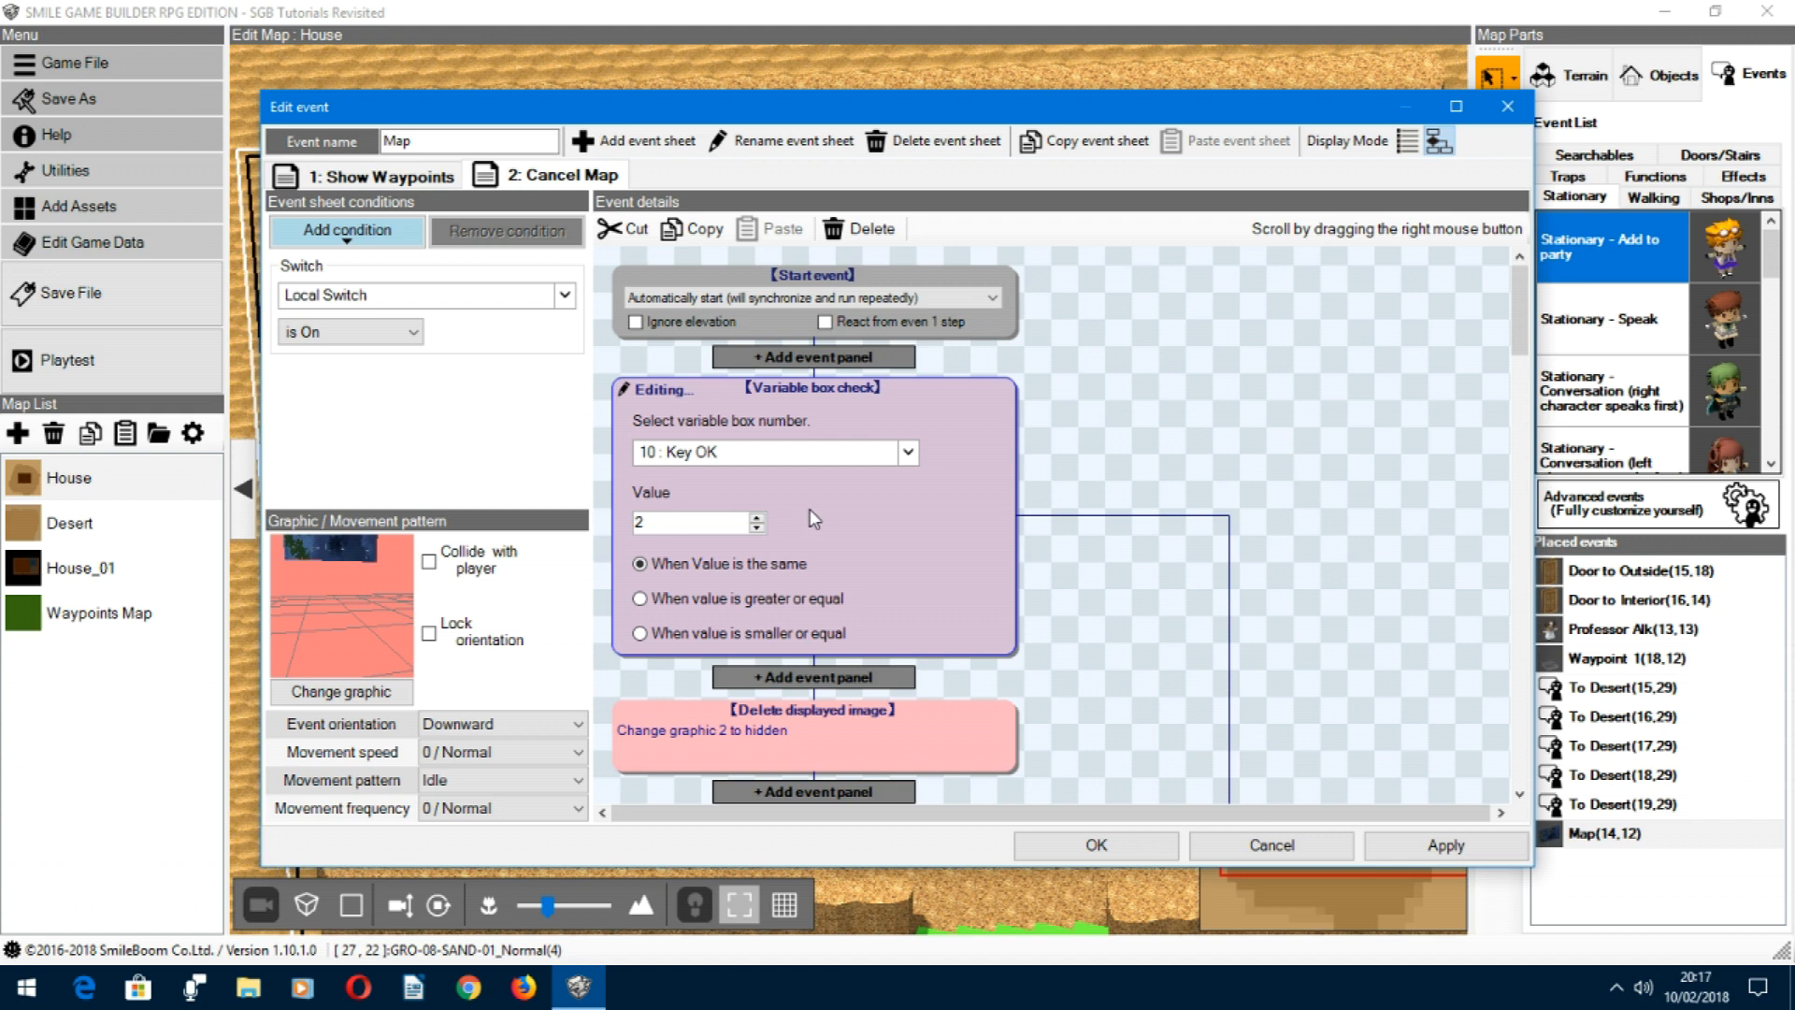
click(1057, 524)
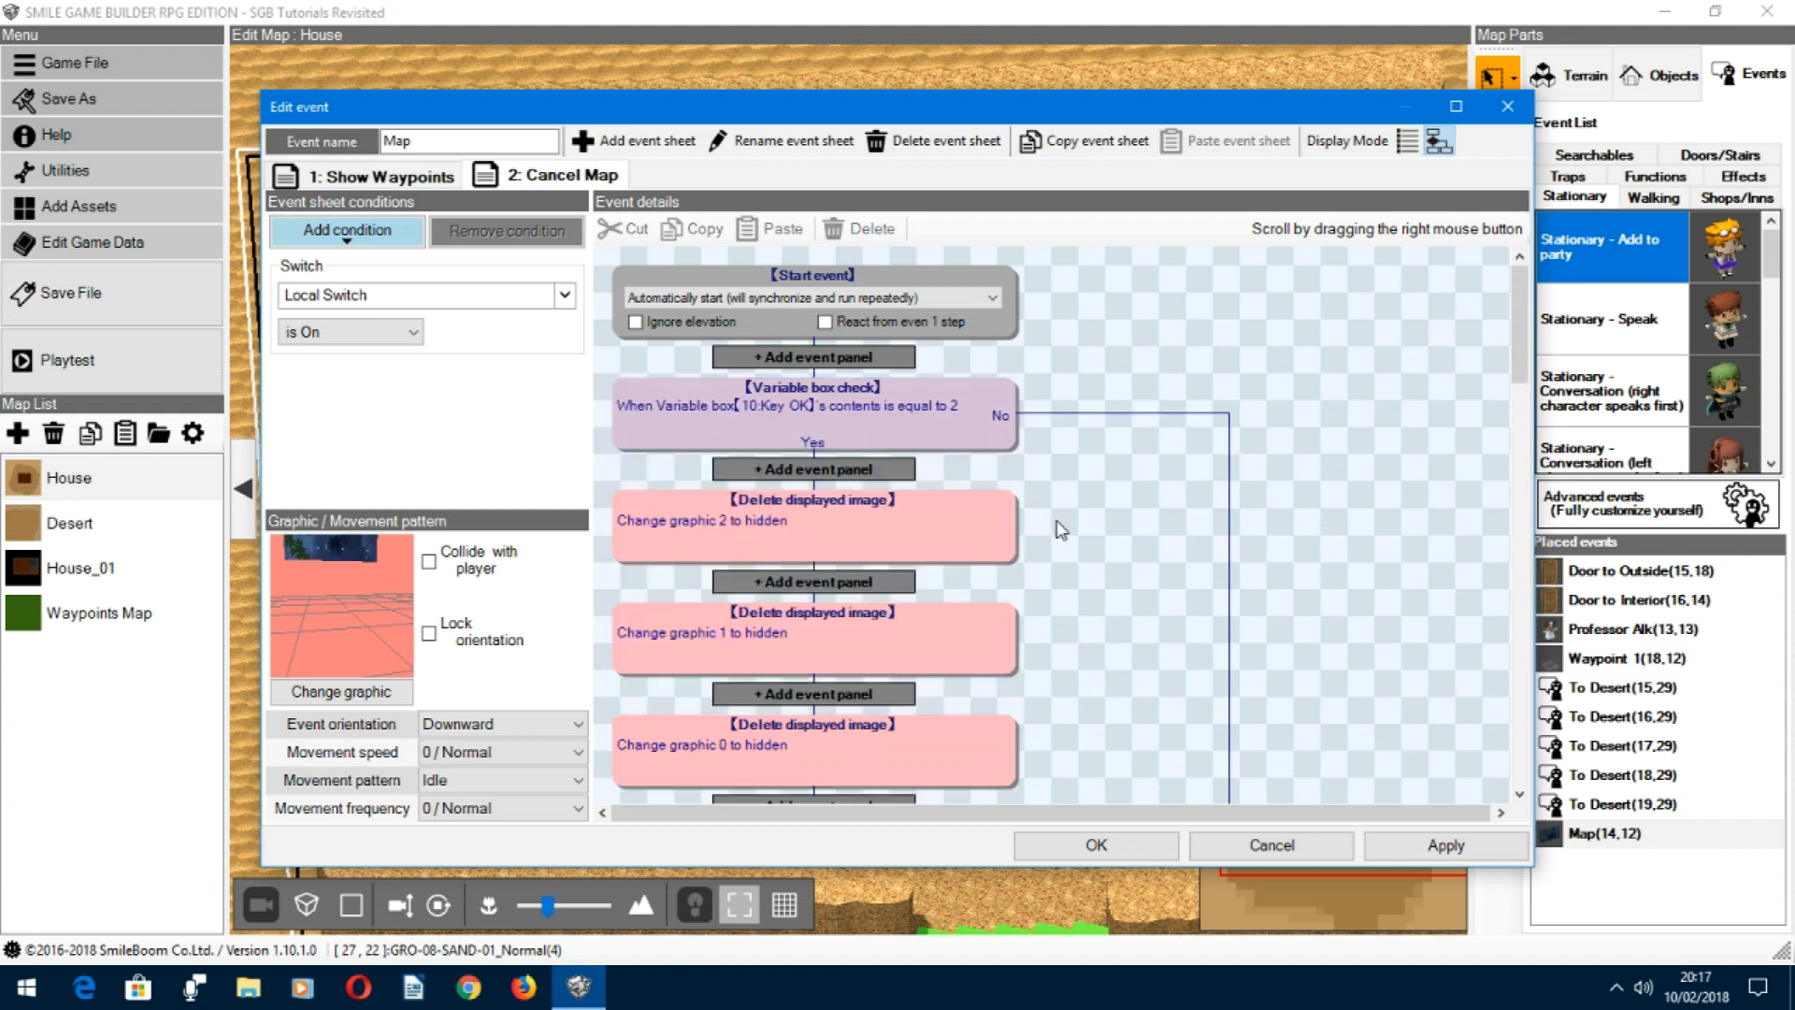
Step: Review the Delete displayed image panels on the Cancel Map sheet and browse the event panels available before them
right_drag(1066, 623, 1092, 408)
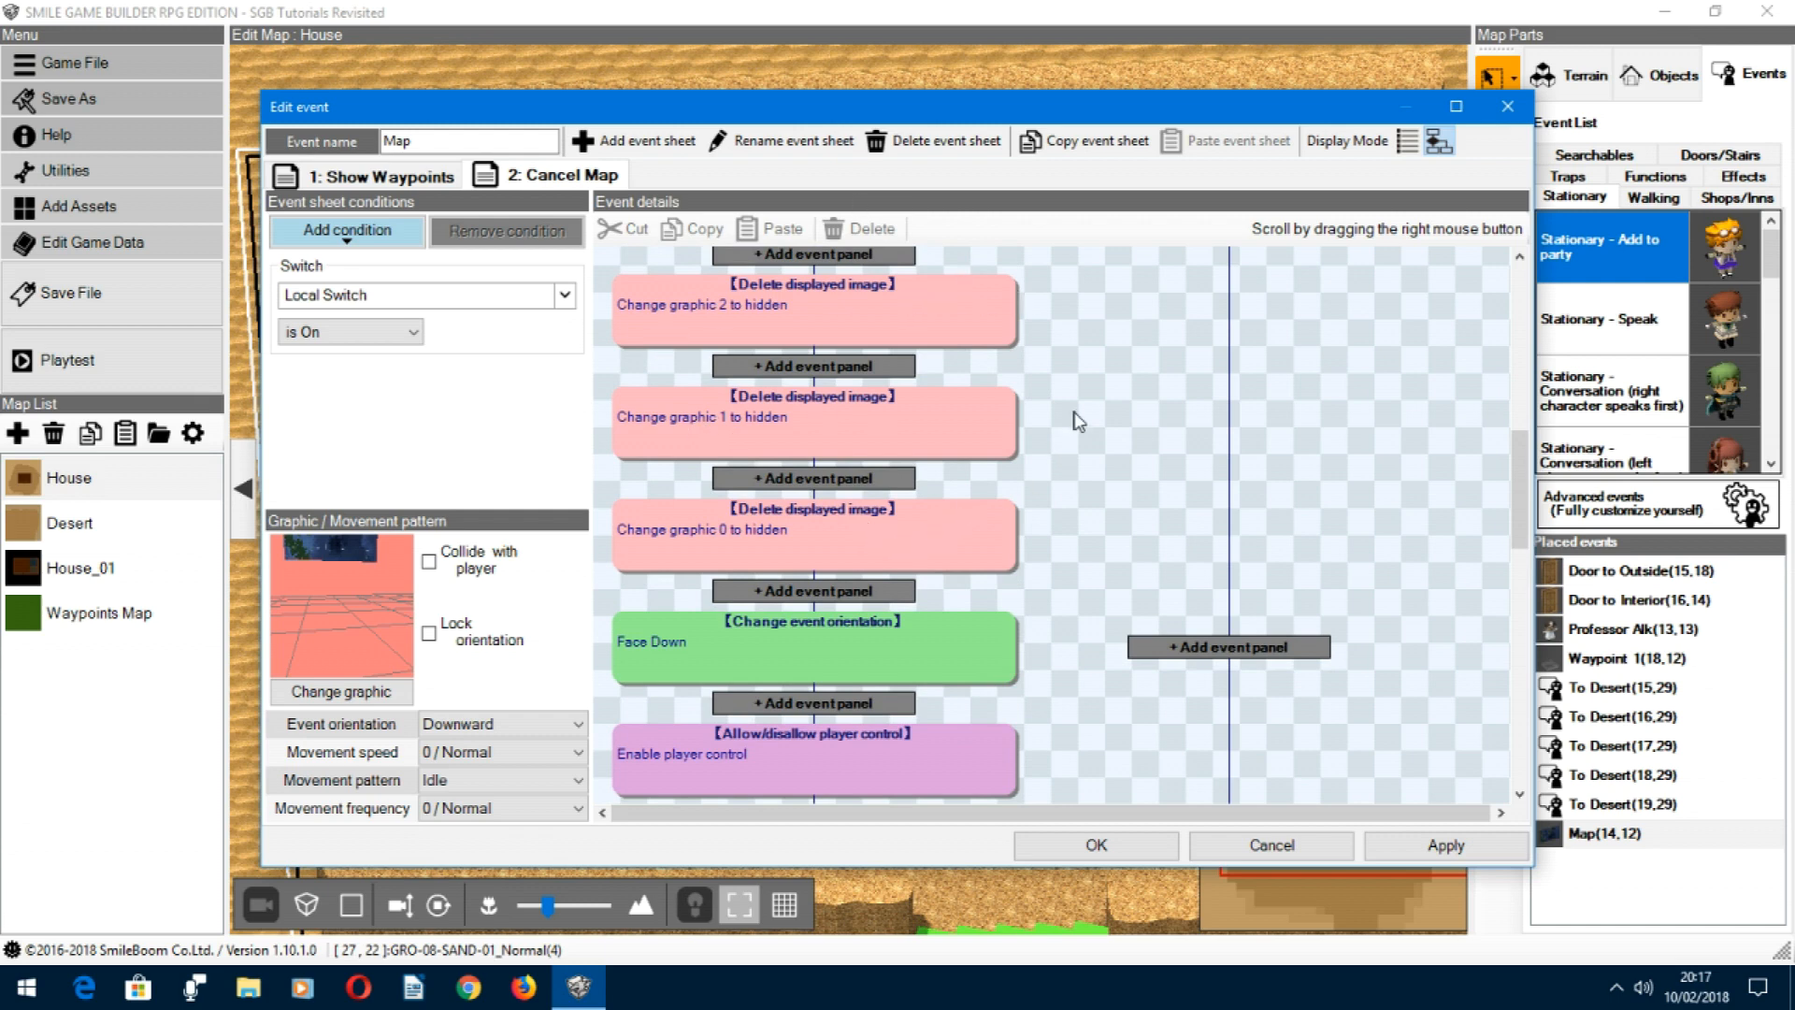
right_drag(1017, 402, 1020, 449)
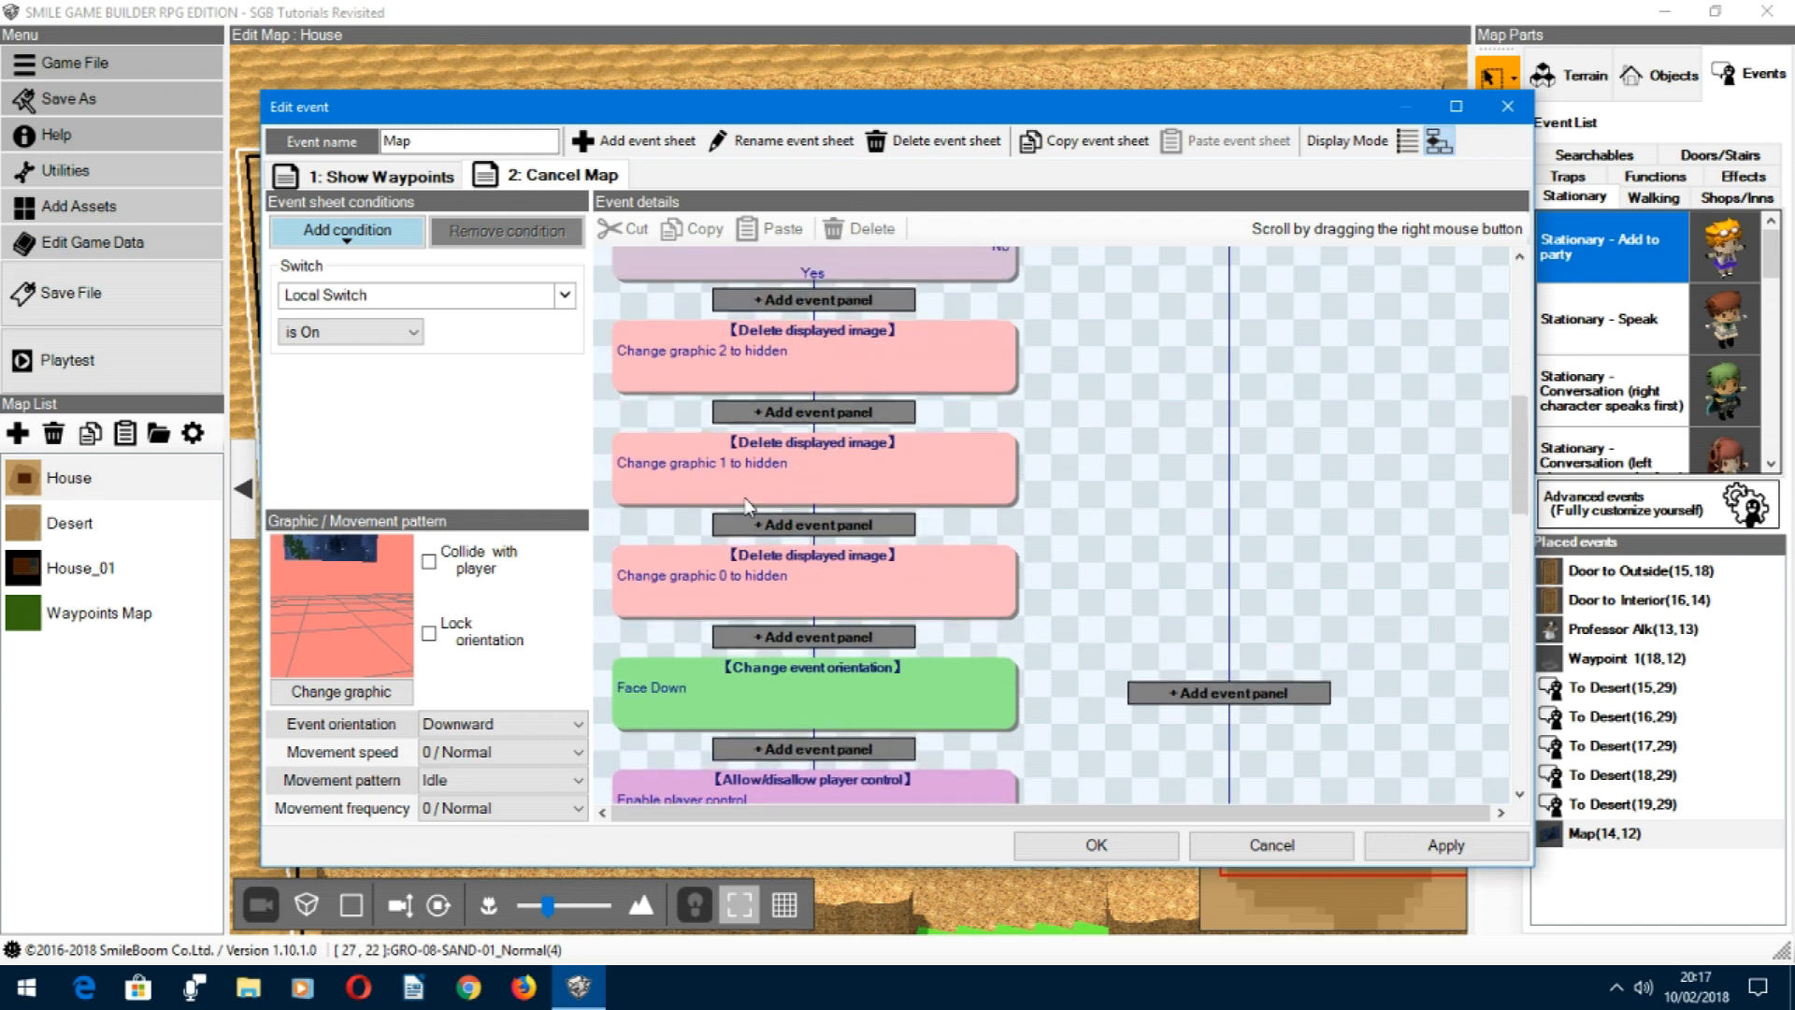
click(810, 301)
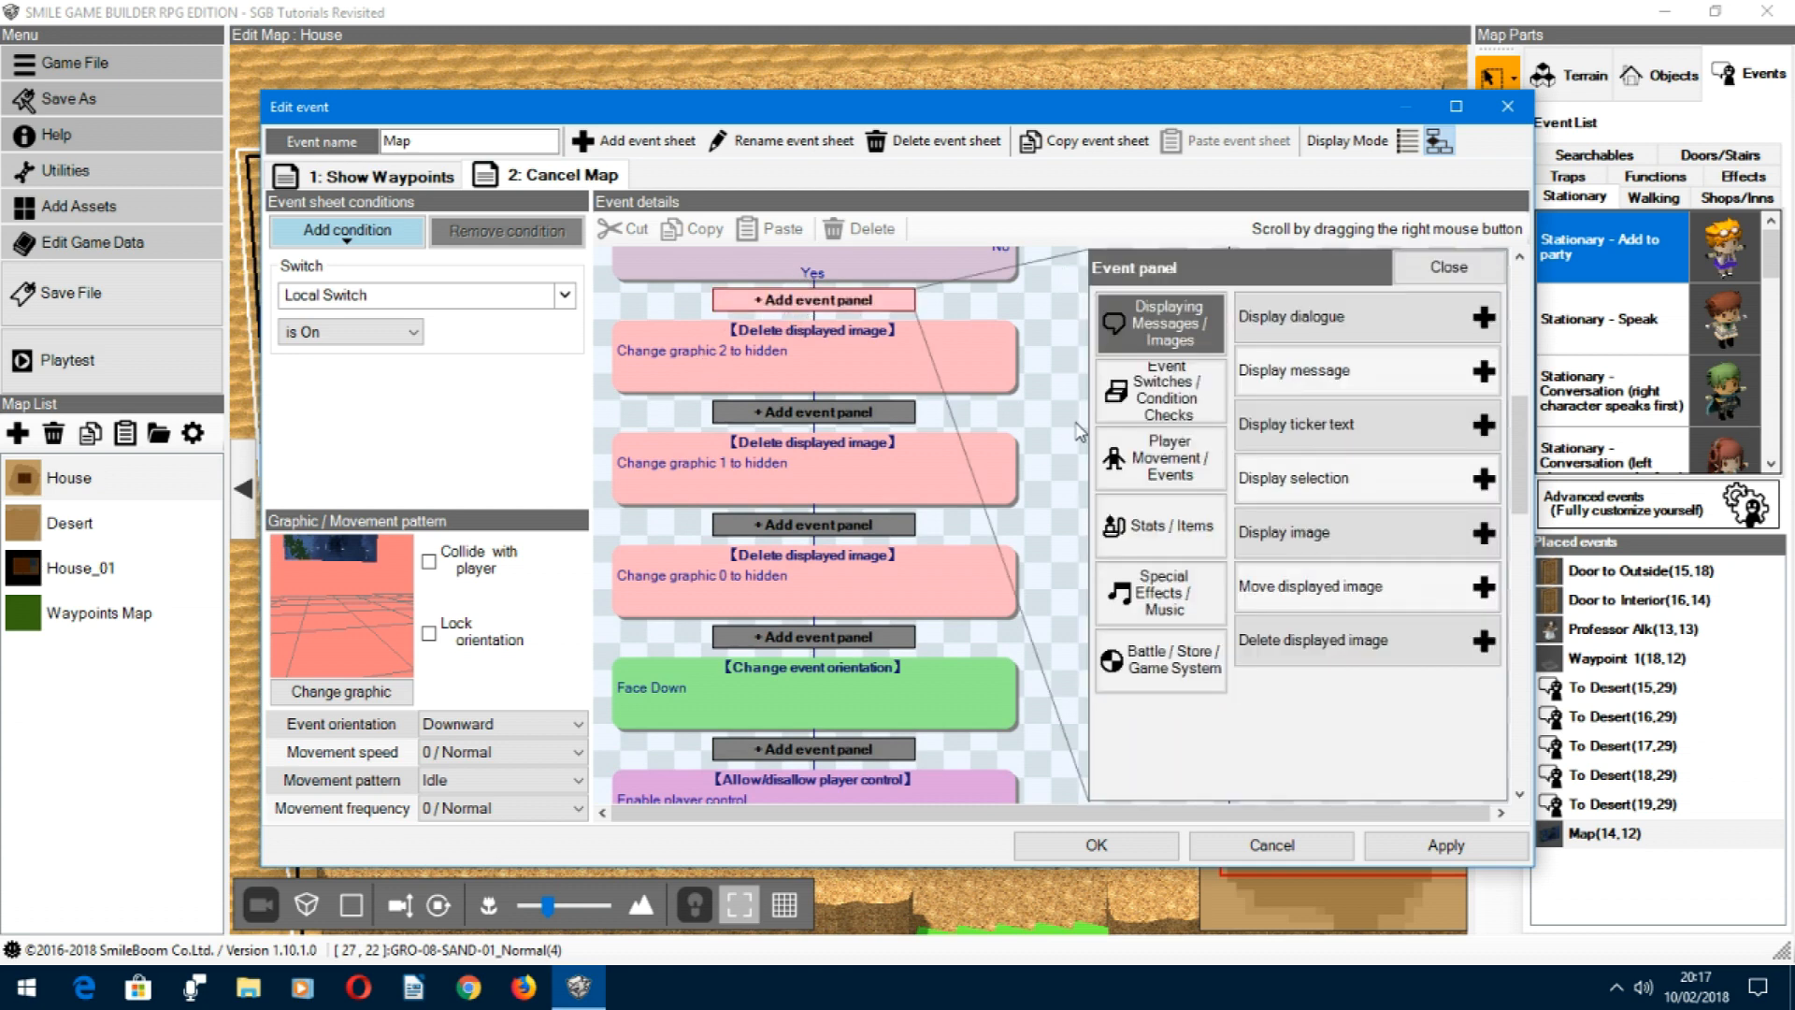
scroll(1056, 492, down, 3)
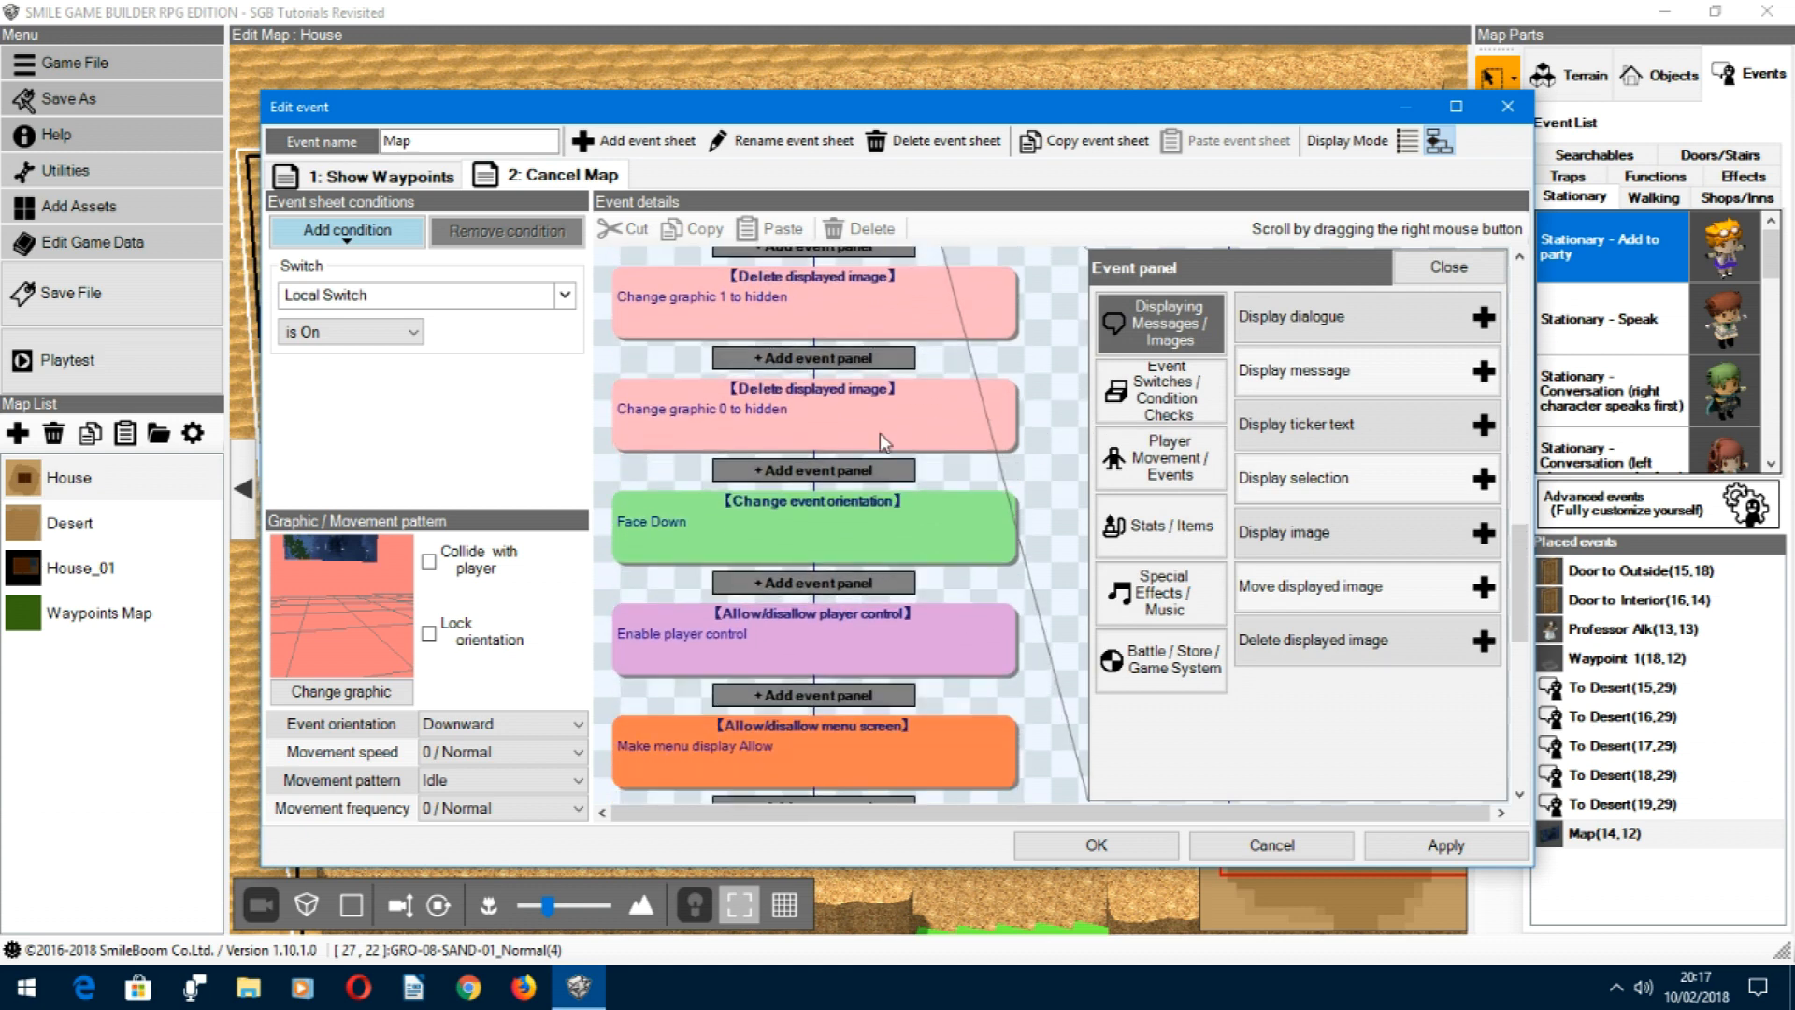
click(1028, 520)
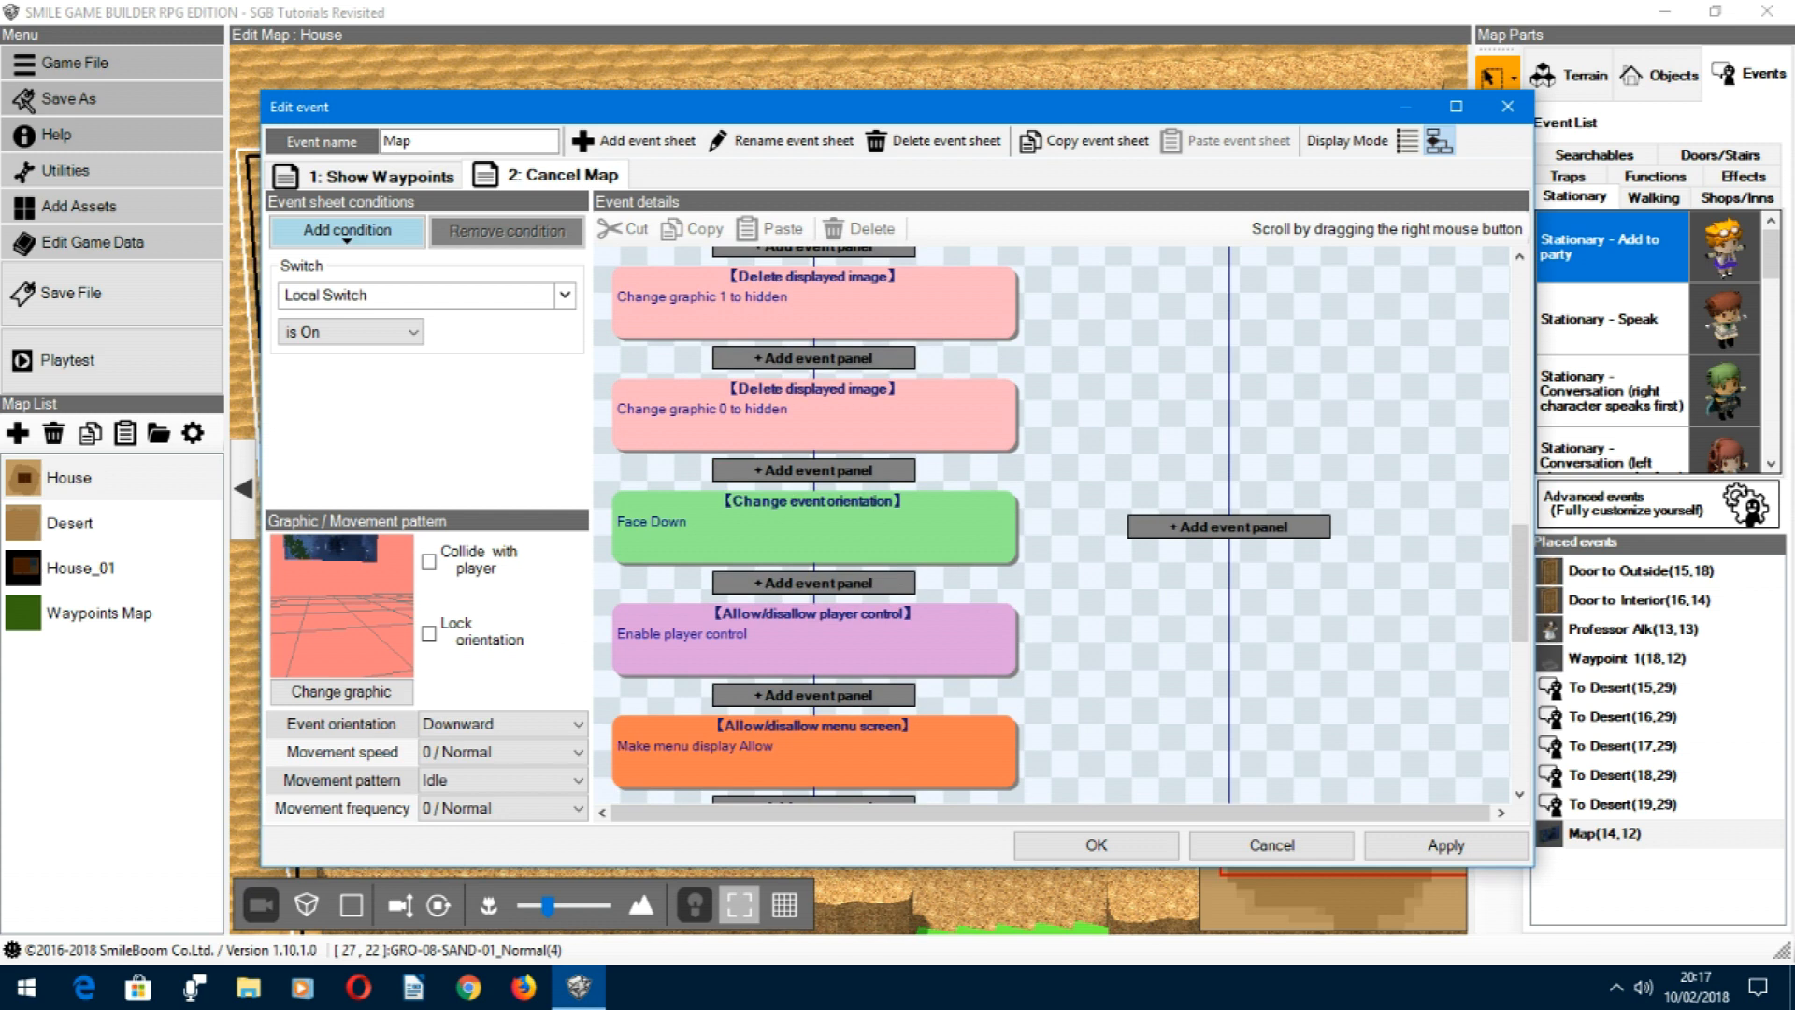
Step: Examine the Change event orientation options and the remaining Cancel Map panels, and close the Map event without saving
click(967, 531)
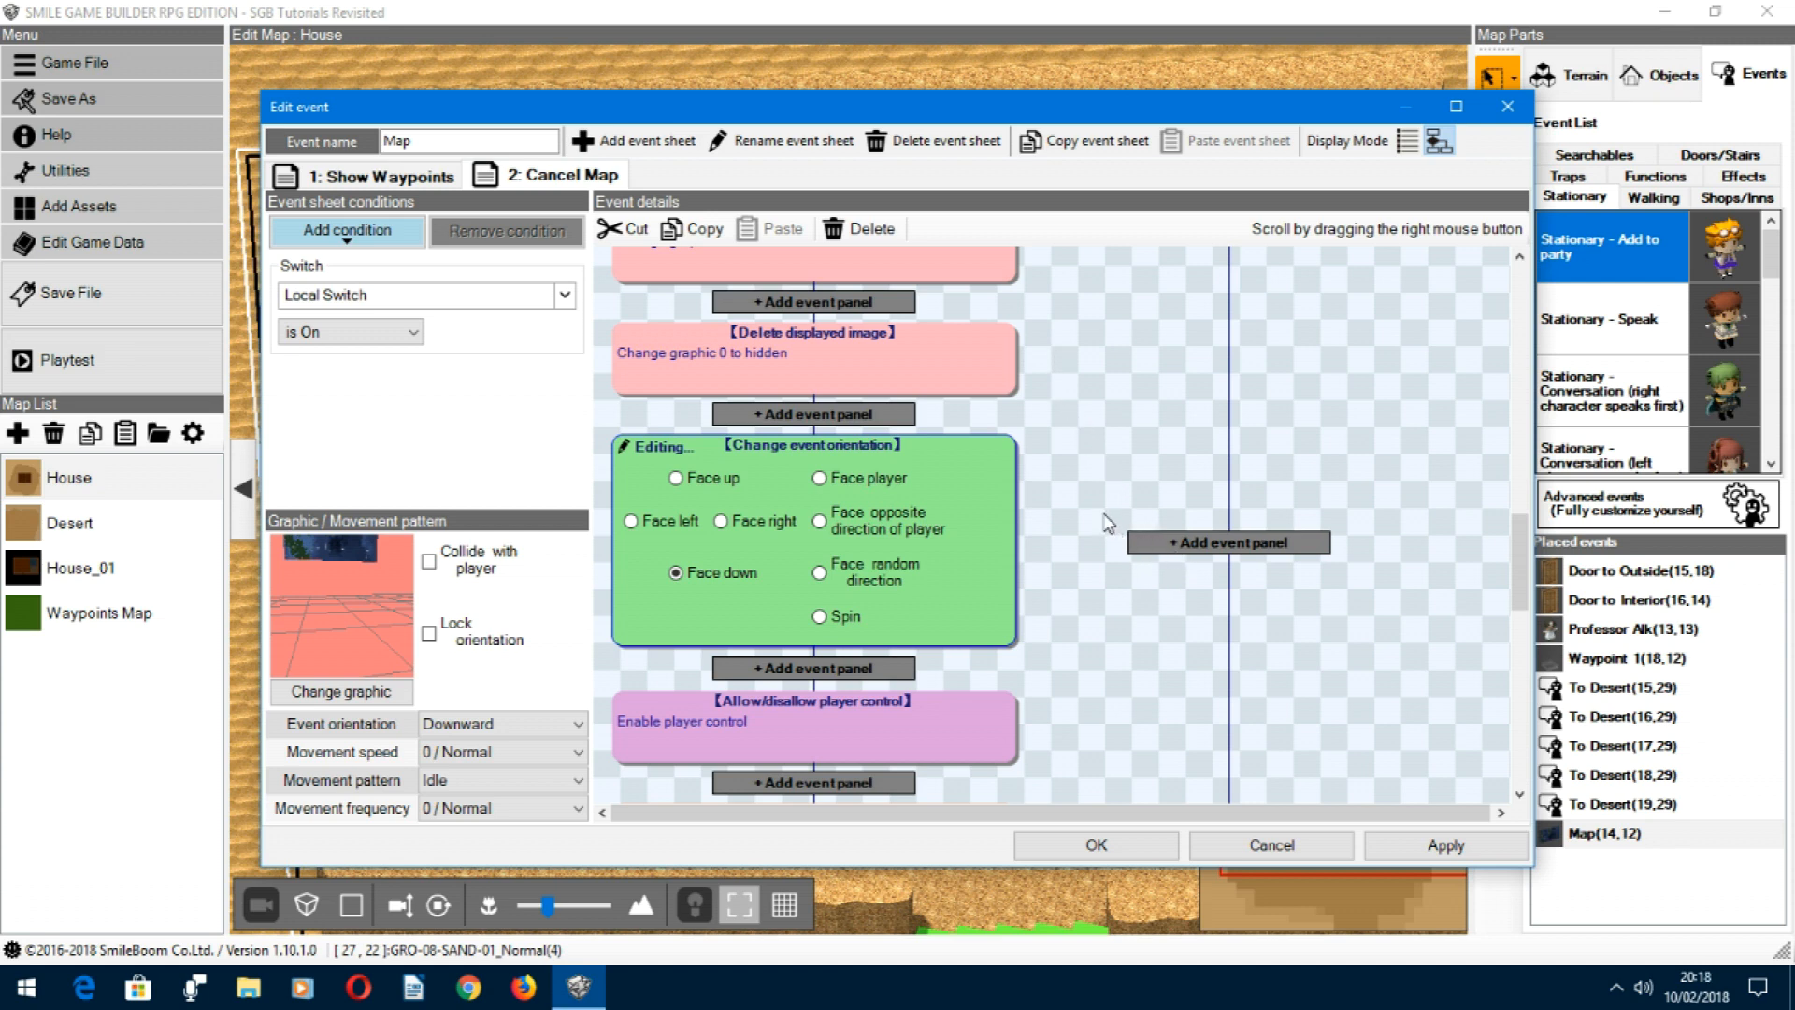
click(1129, 708)
scroll(1130, 704, down, 3)
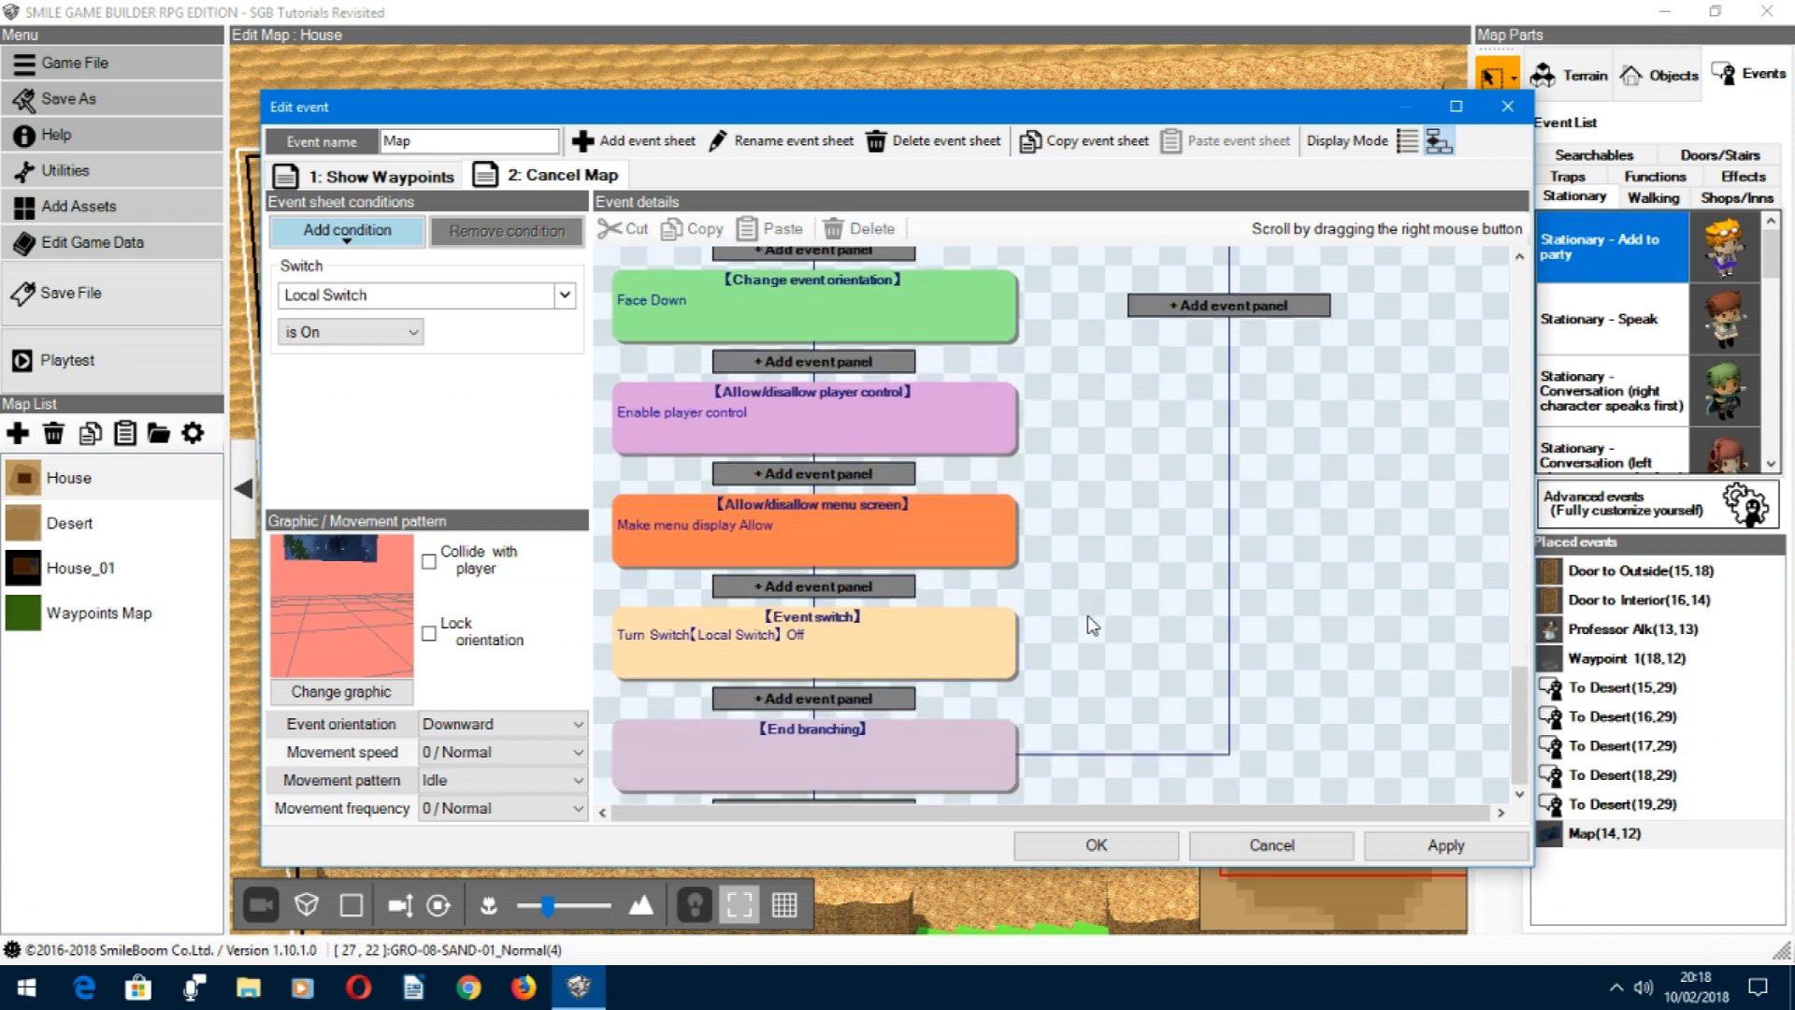
scroll(1107, 542, down, 2)
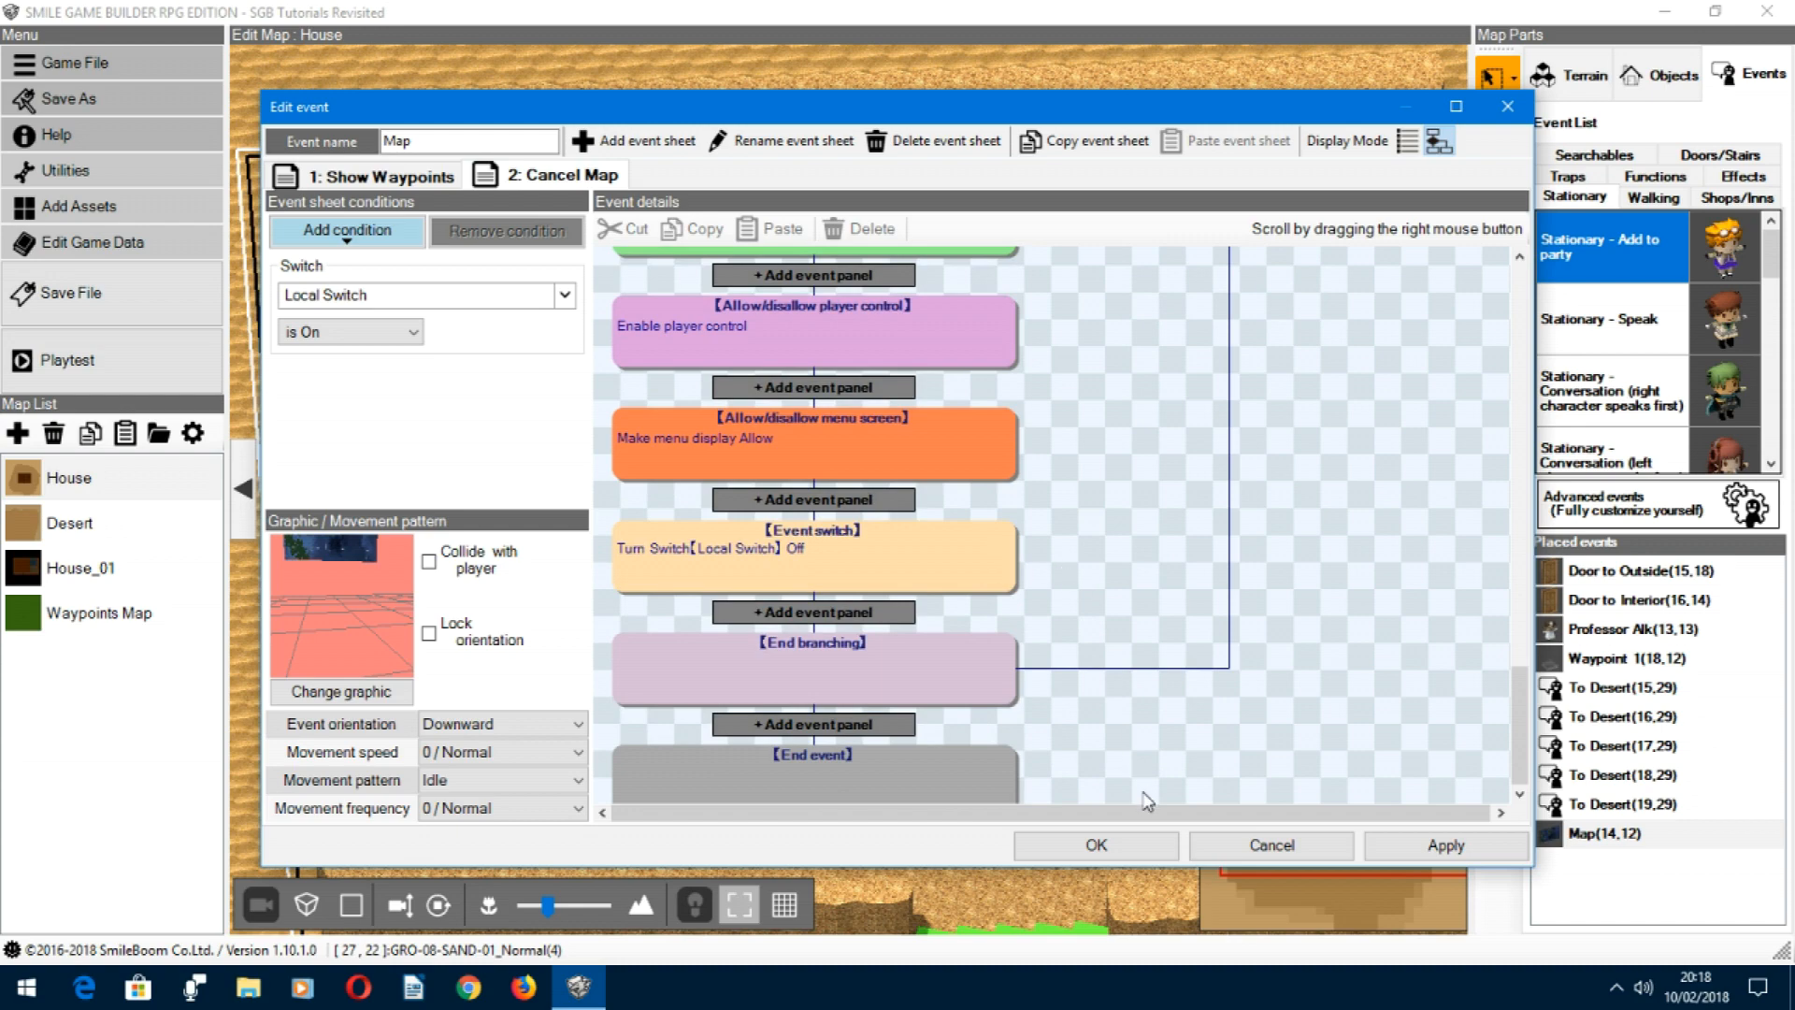
click(1270, 845)
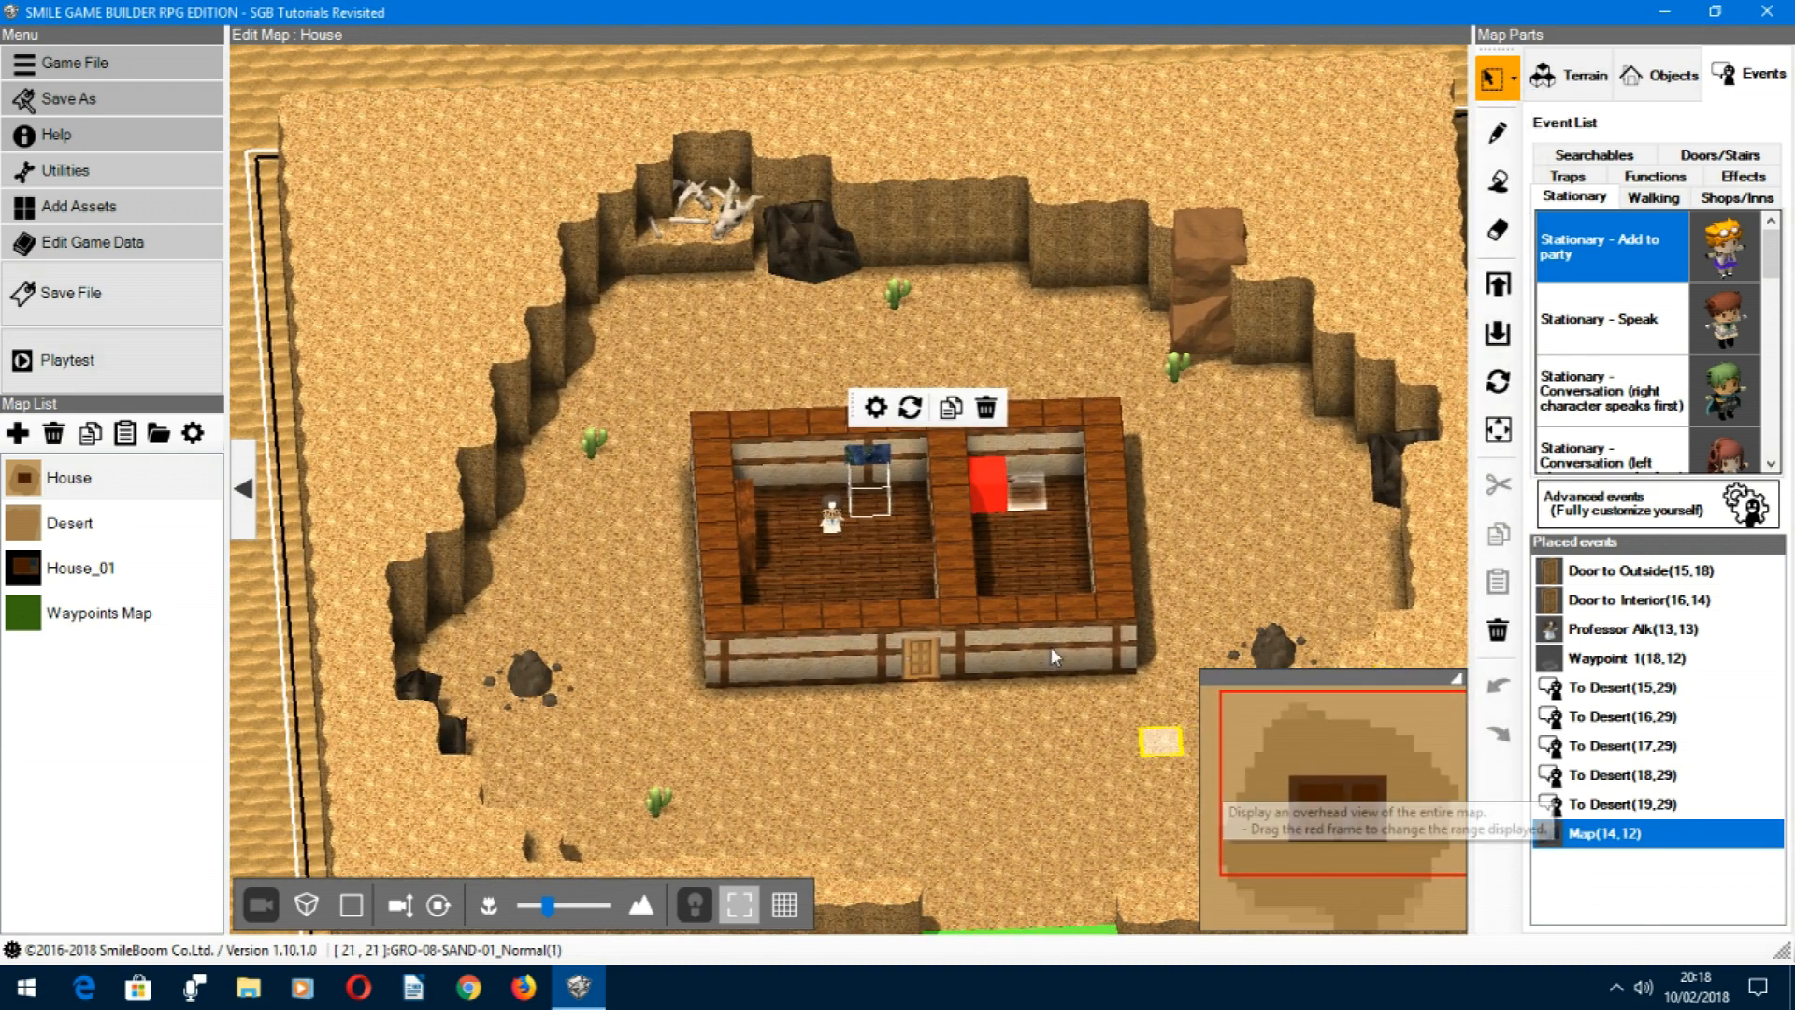
Step: Open the Waypoint 2 event on the Desert map for editing
click(62, 523)
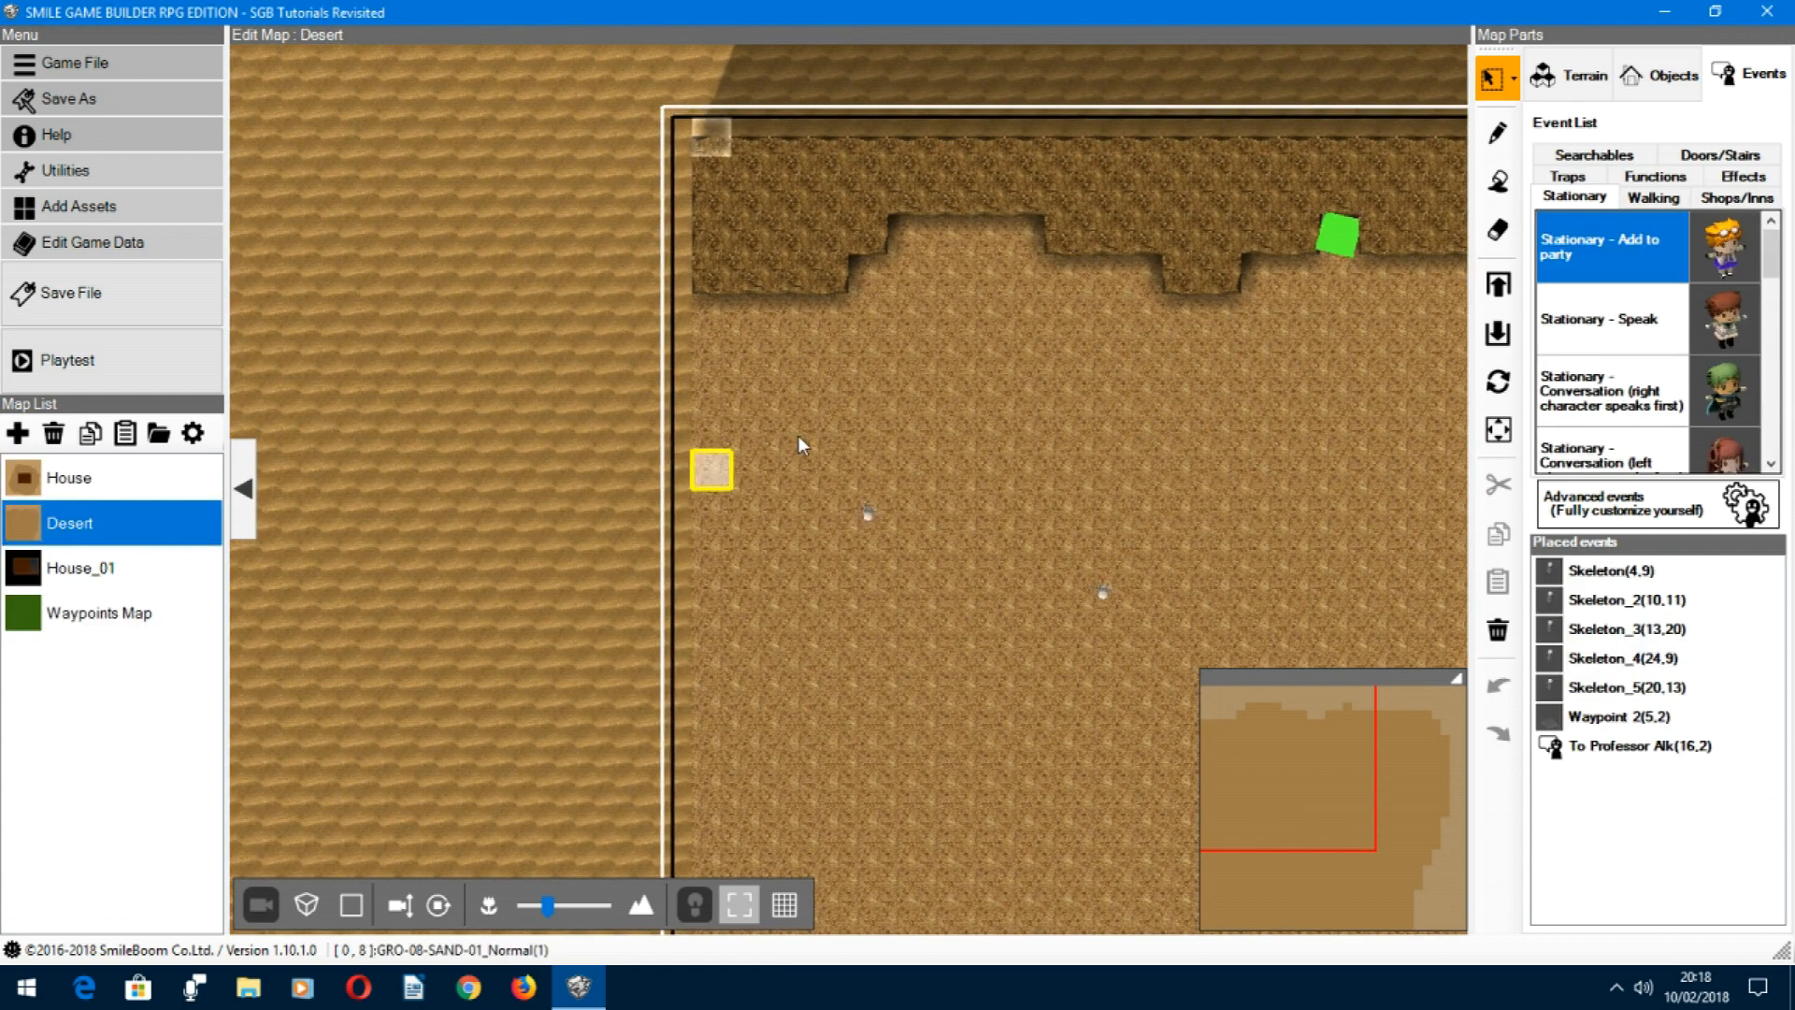
click(1558, 726)
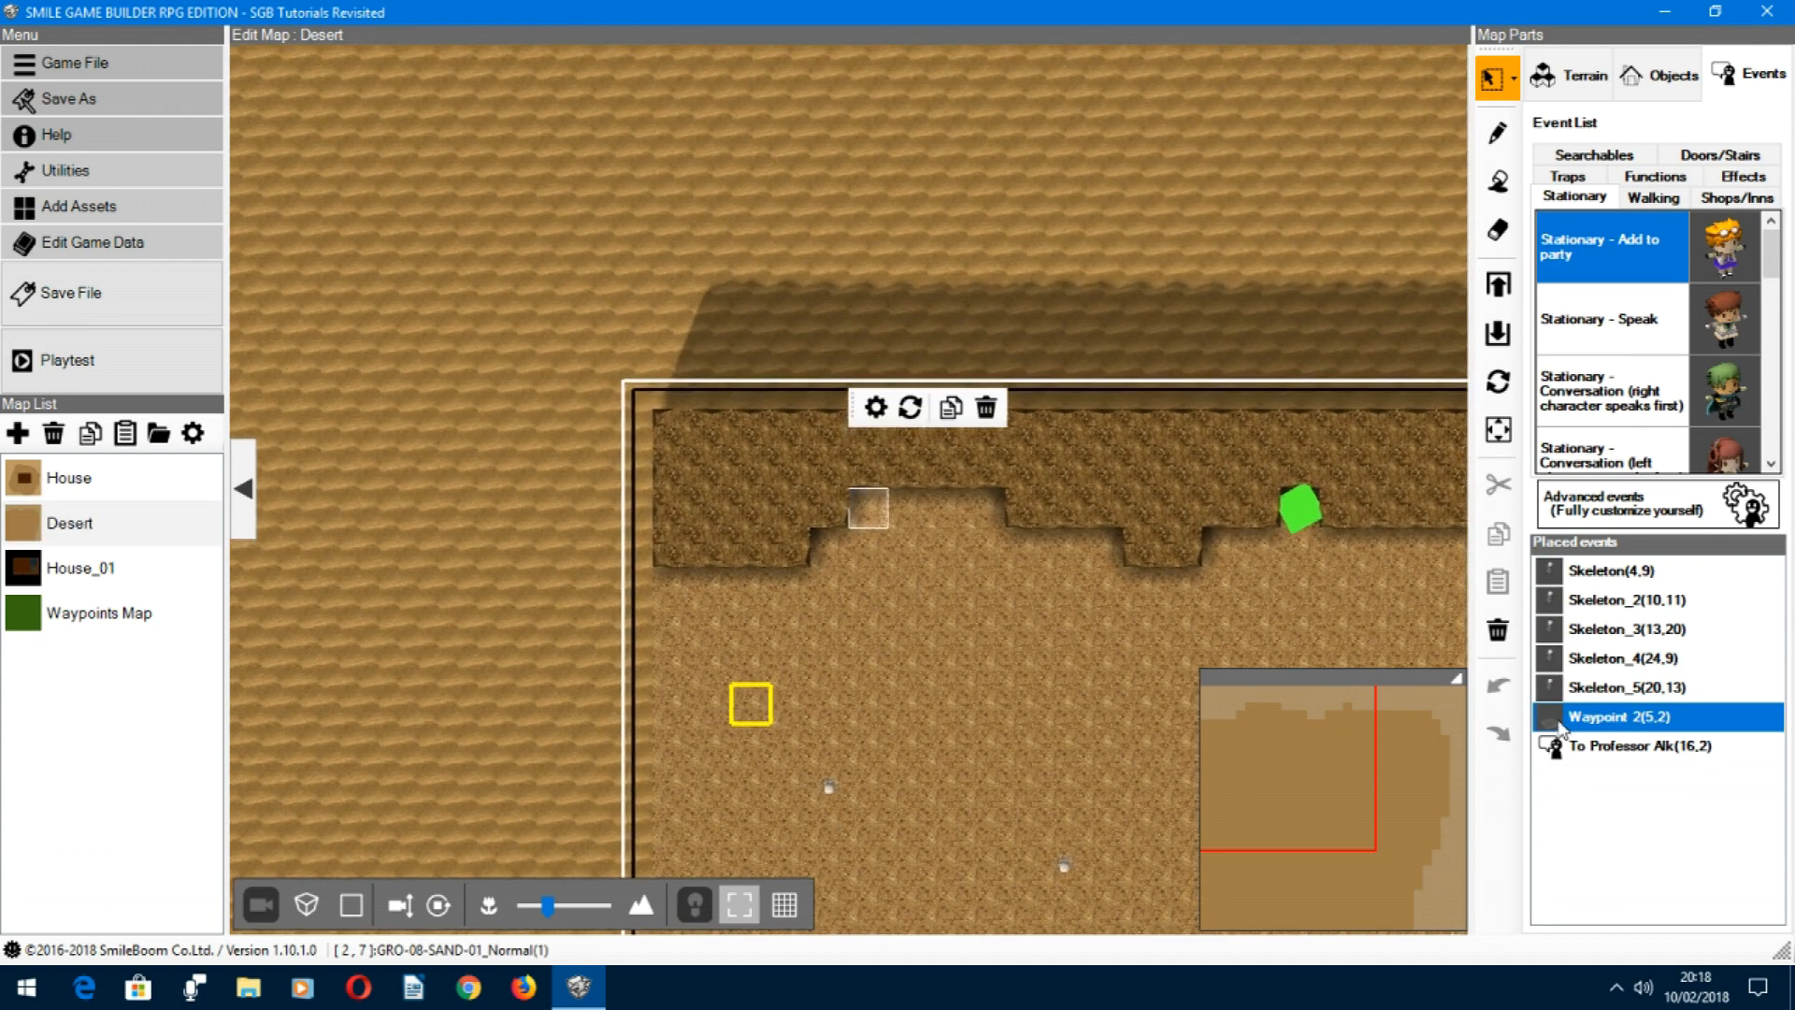
double_click(1558, 721)
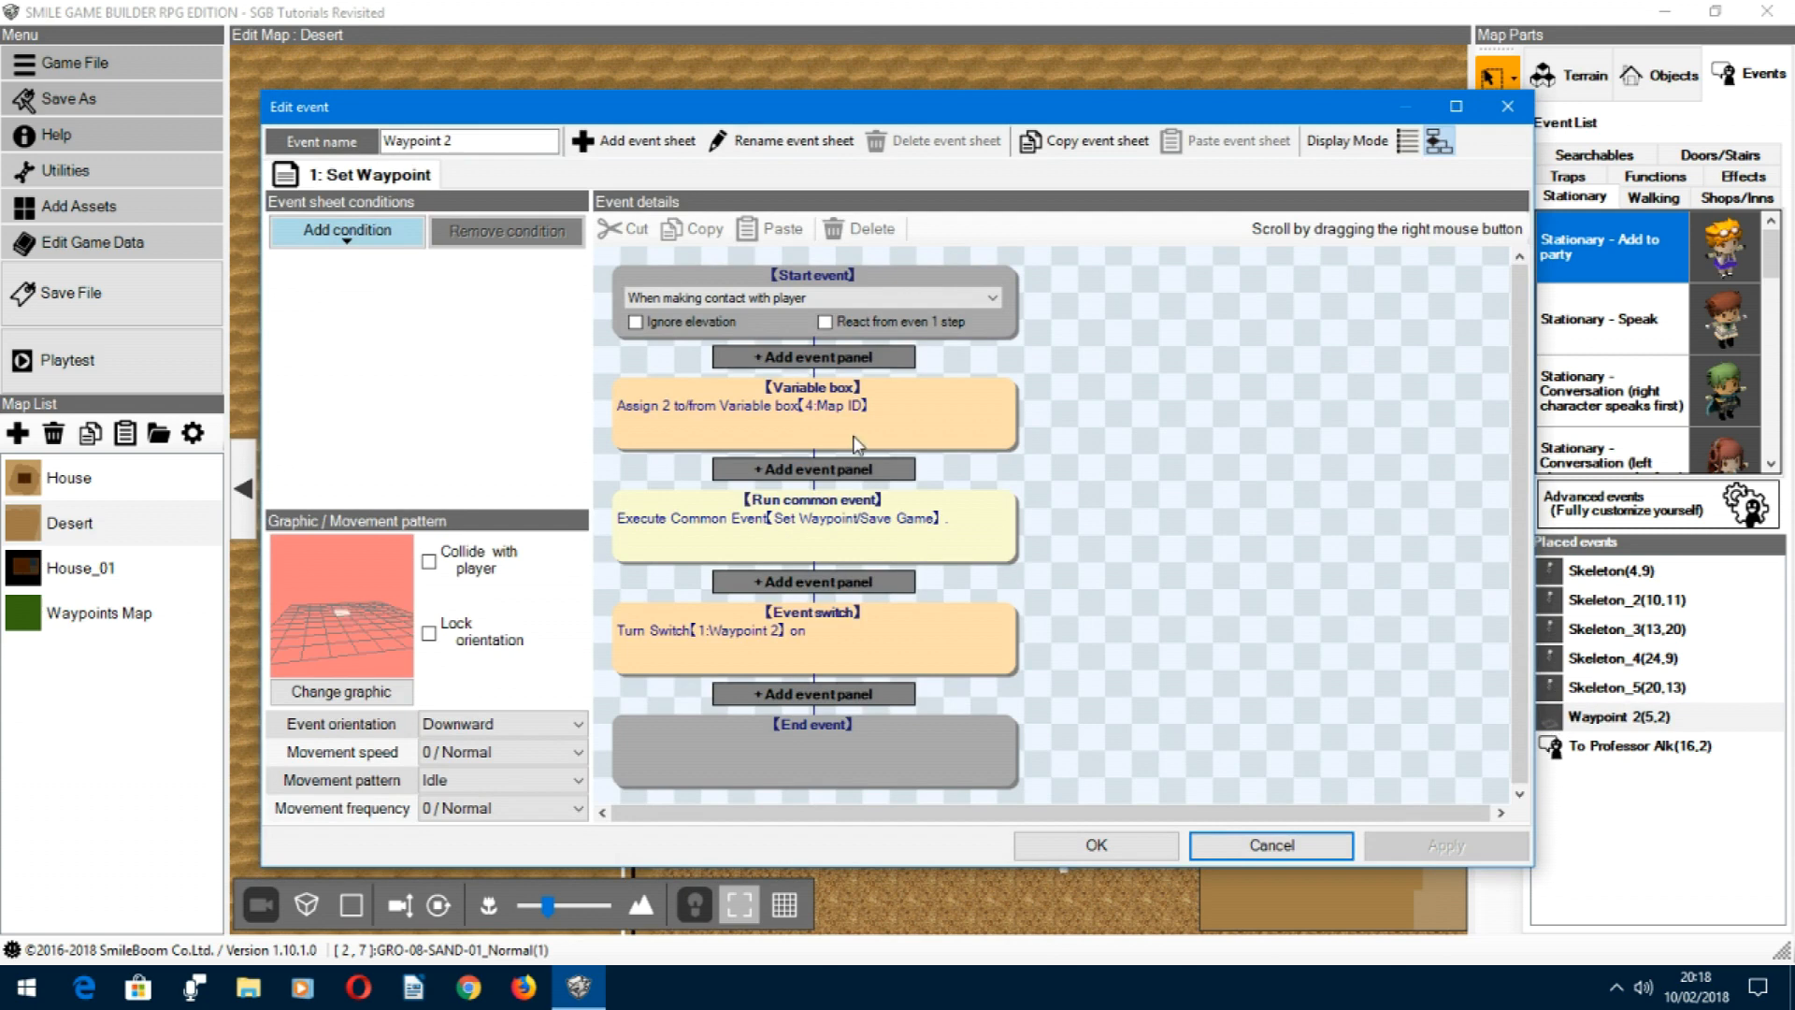
Step: Insert a Check event switch panel before the Map ID assignment, testing whether switch 1: Waypoint 2 is off
click(832, 357)
click(1178, 385)
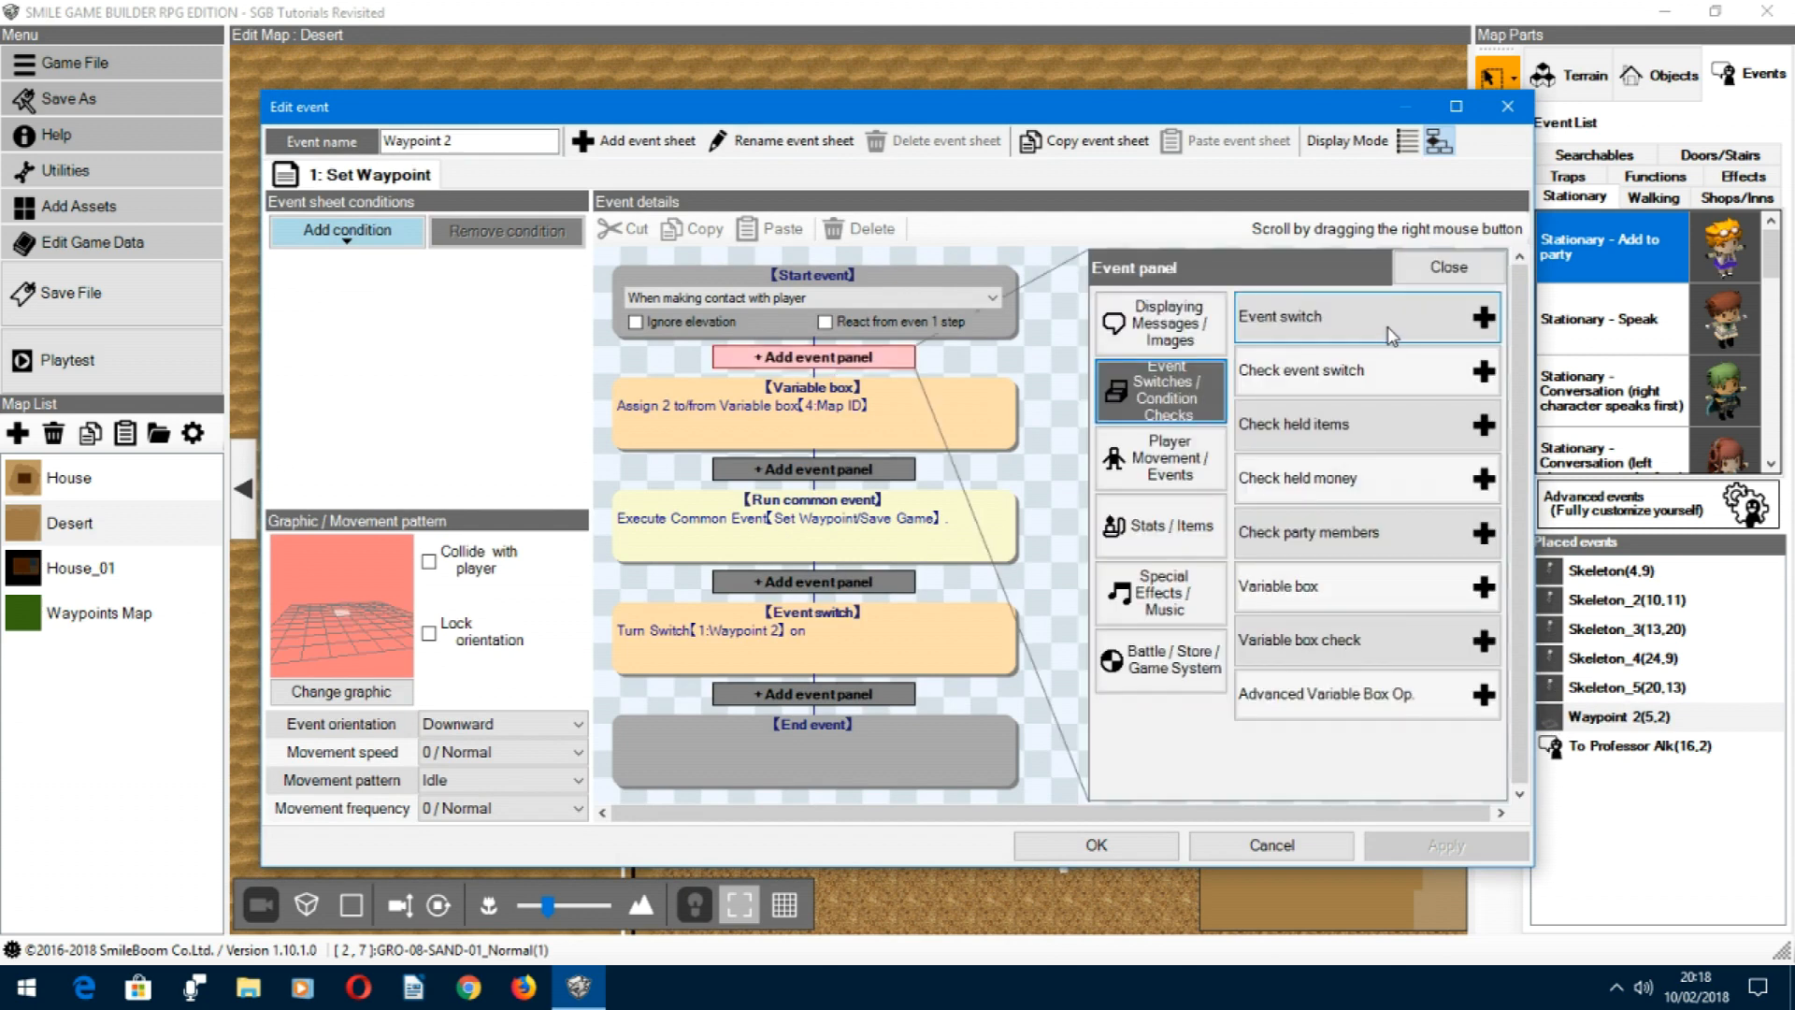
click(1338, 379)
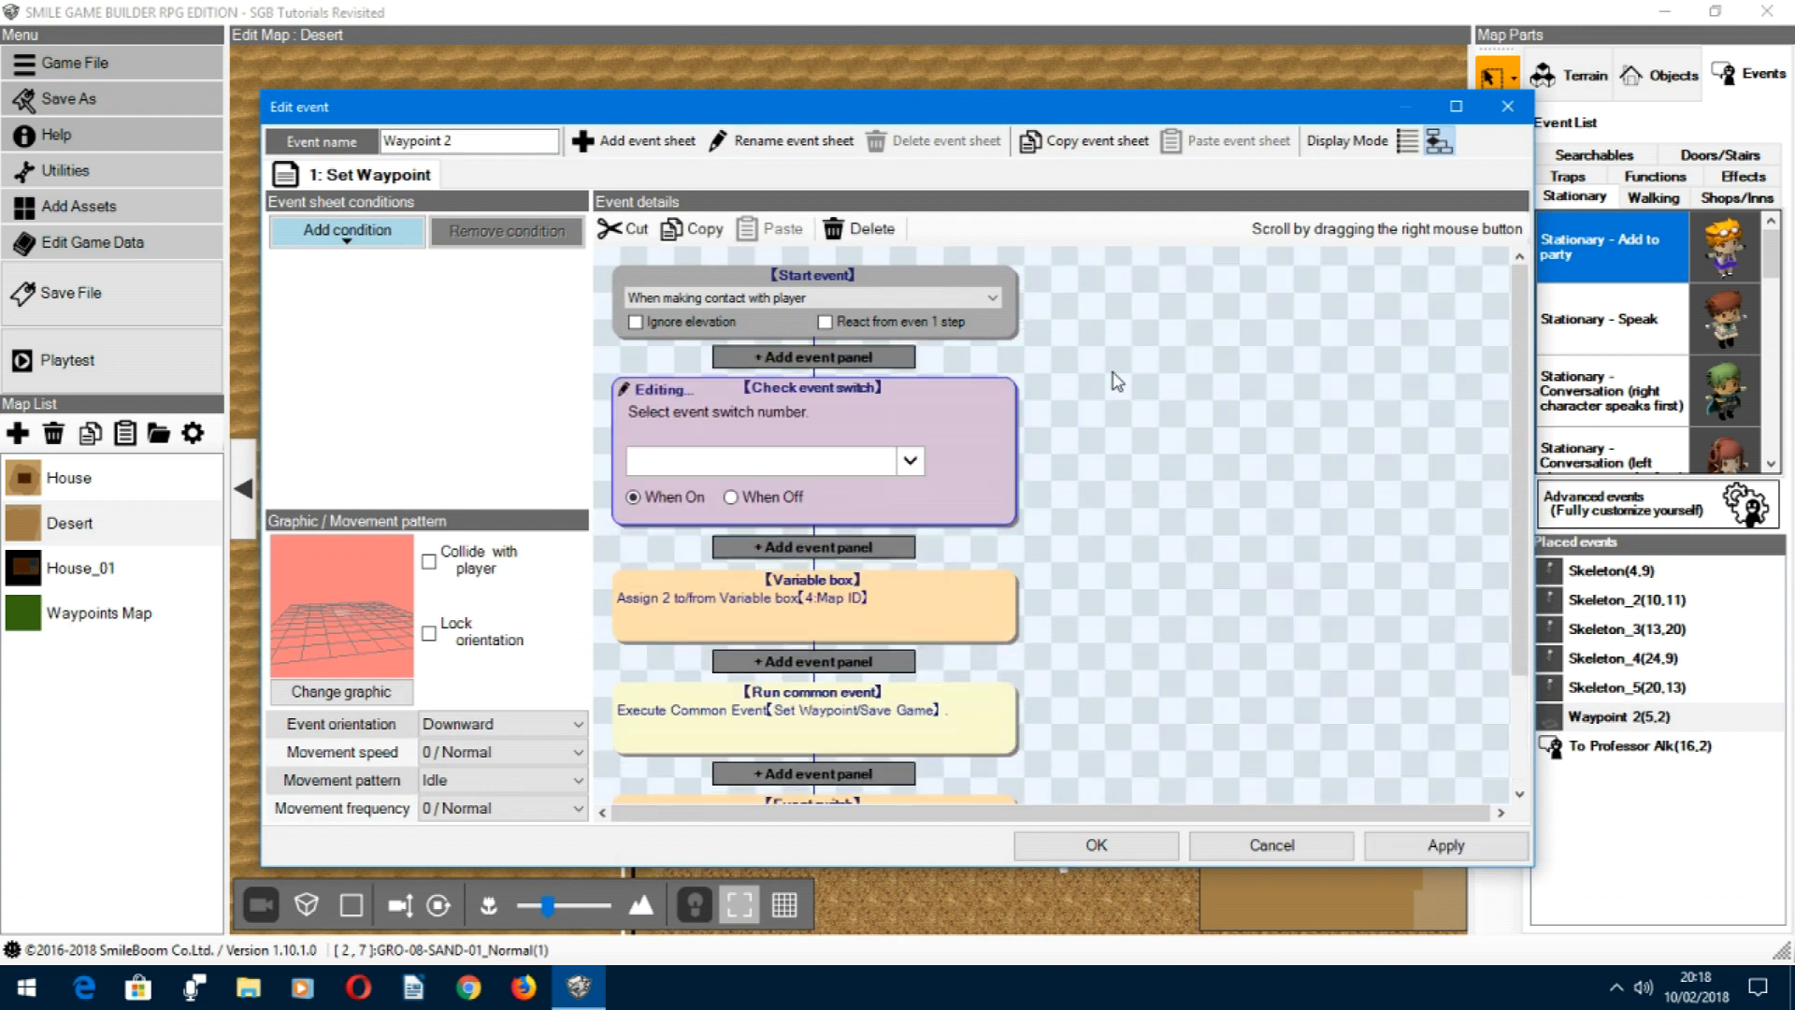
click(909, 460)
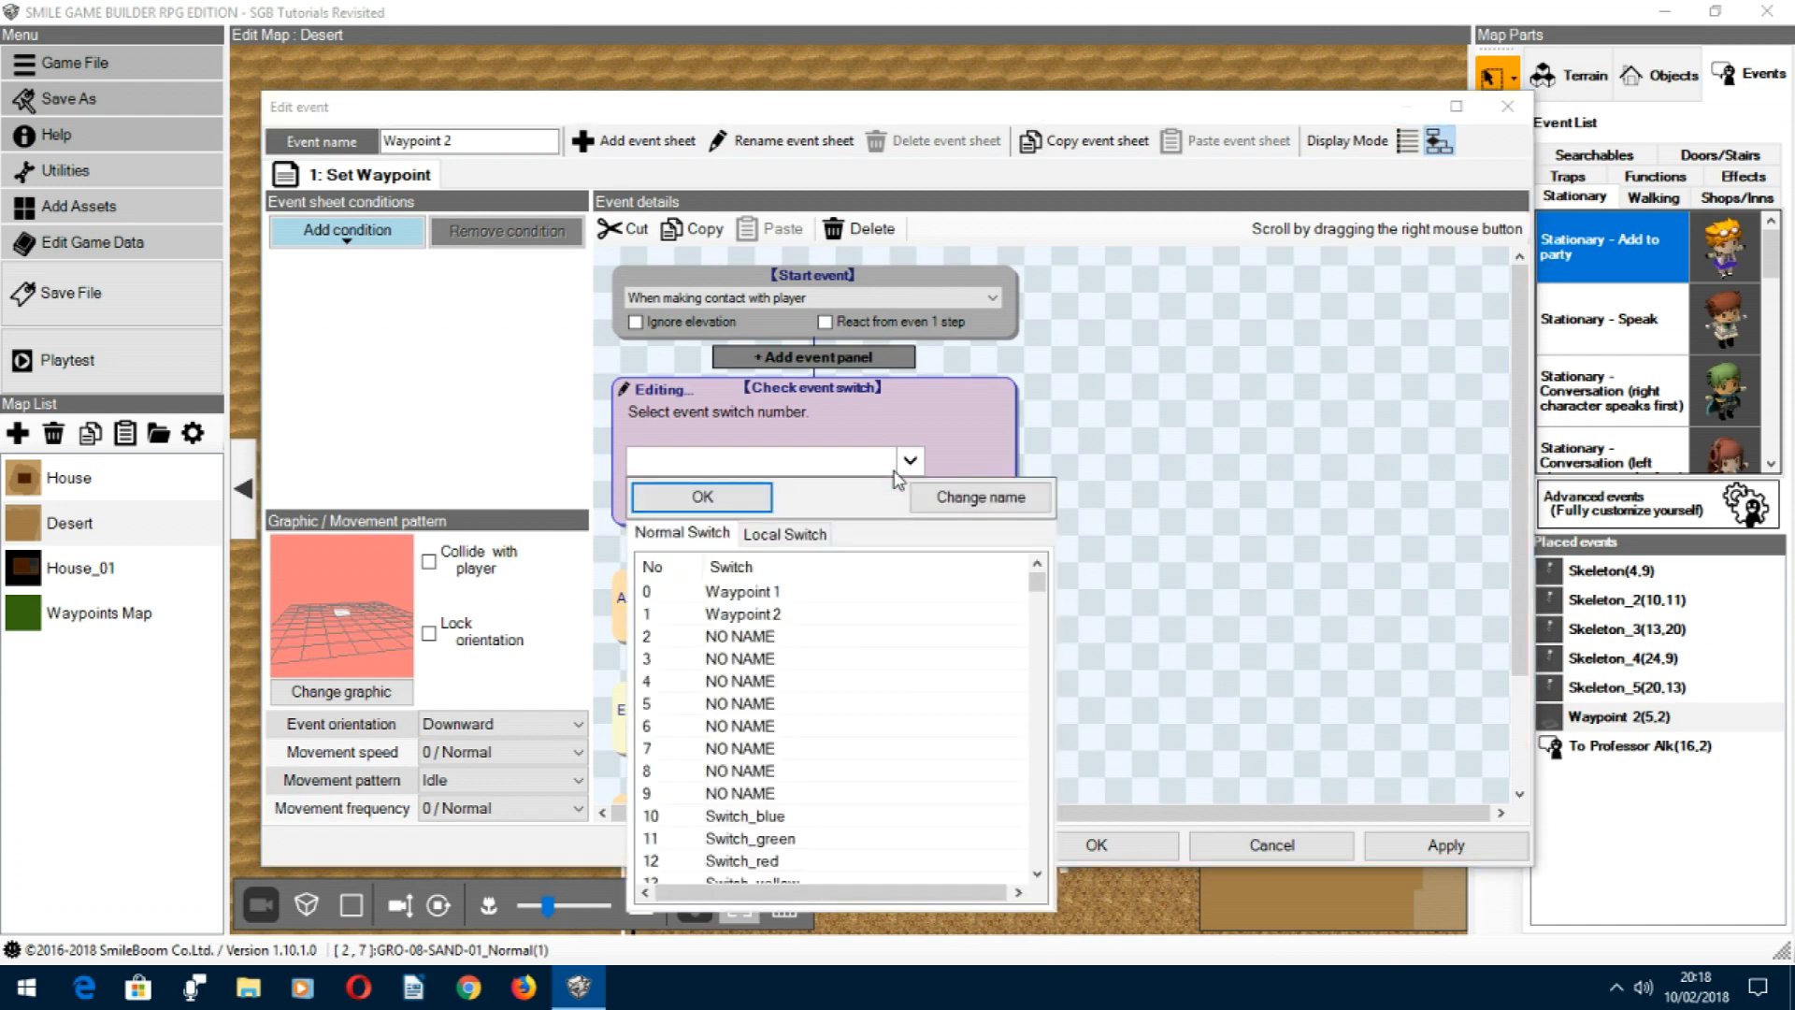
click(745, 591)
click(745, 614)
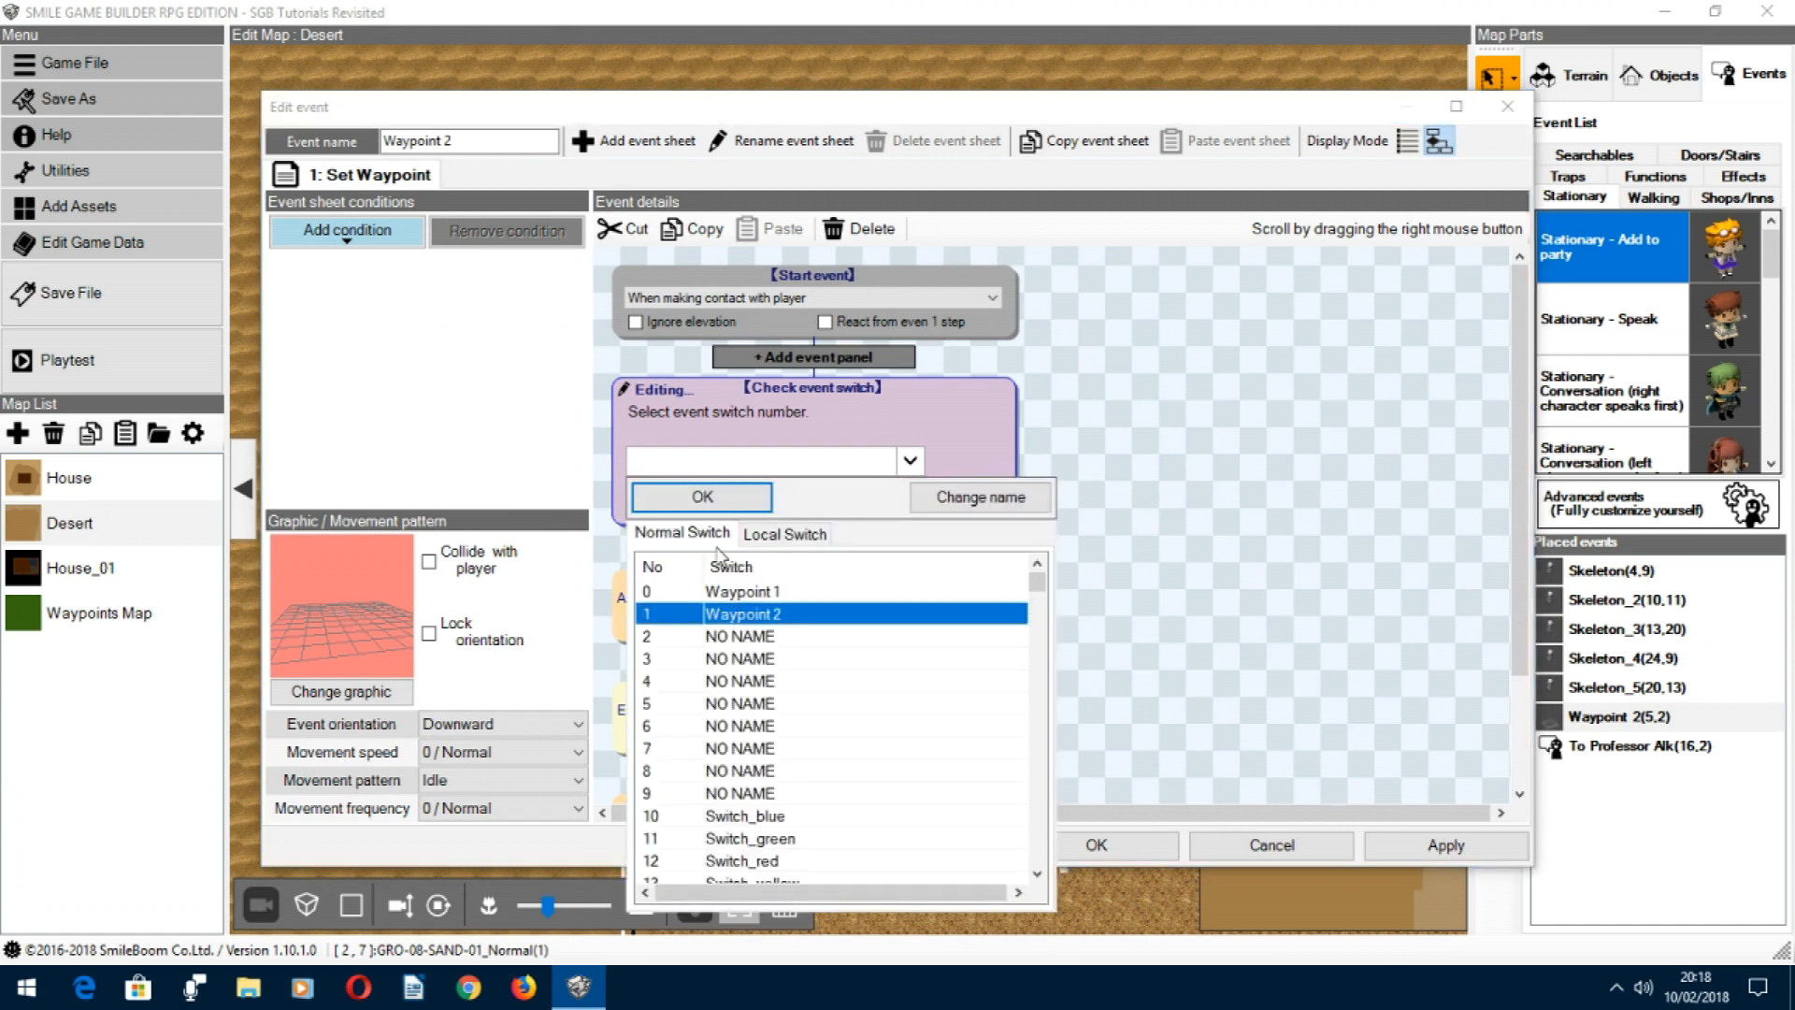
click(701, 499)
click(782, 496)
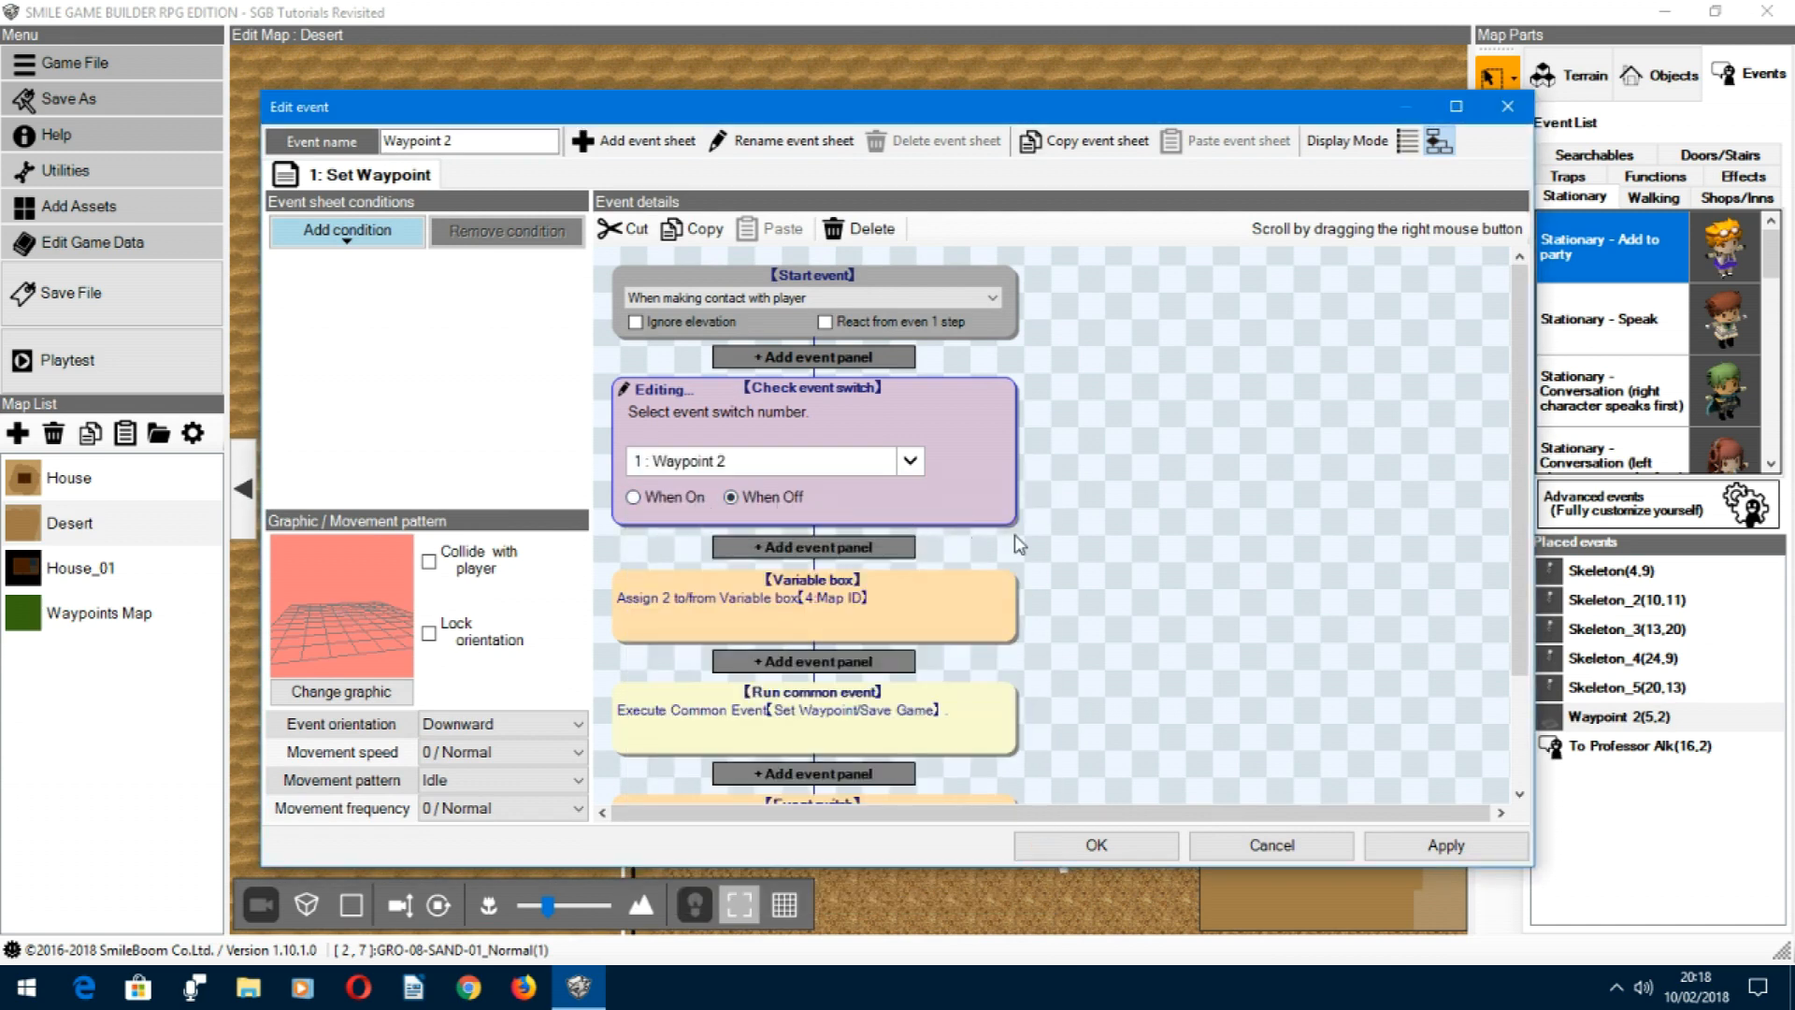
click(1081, 553)
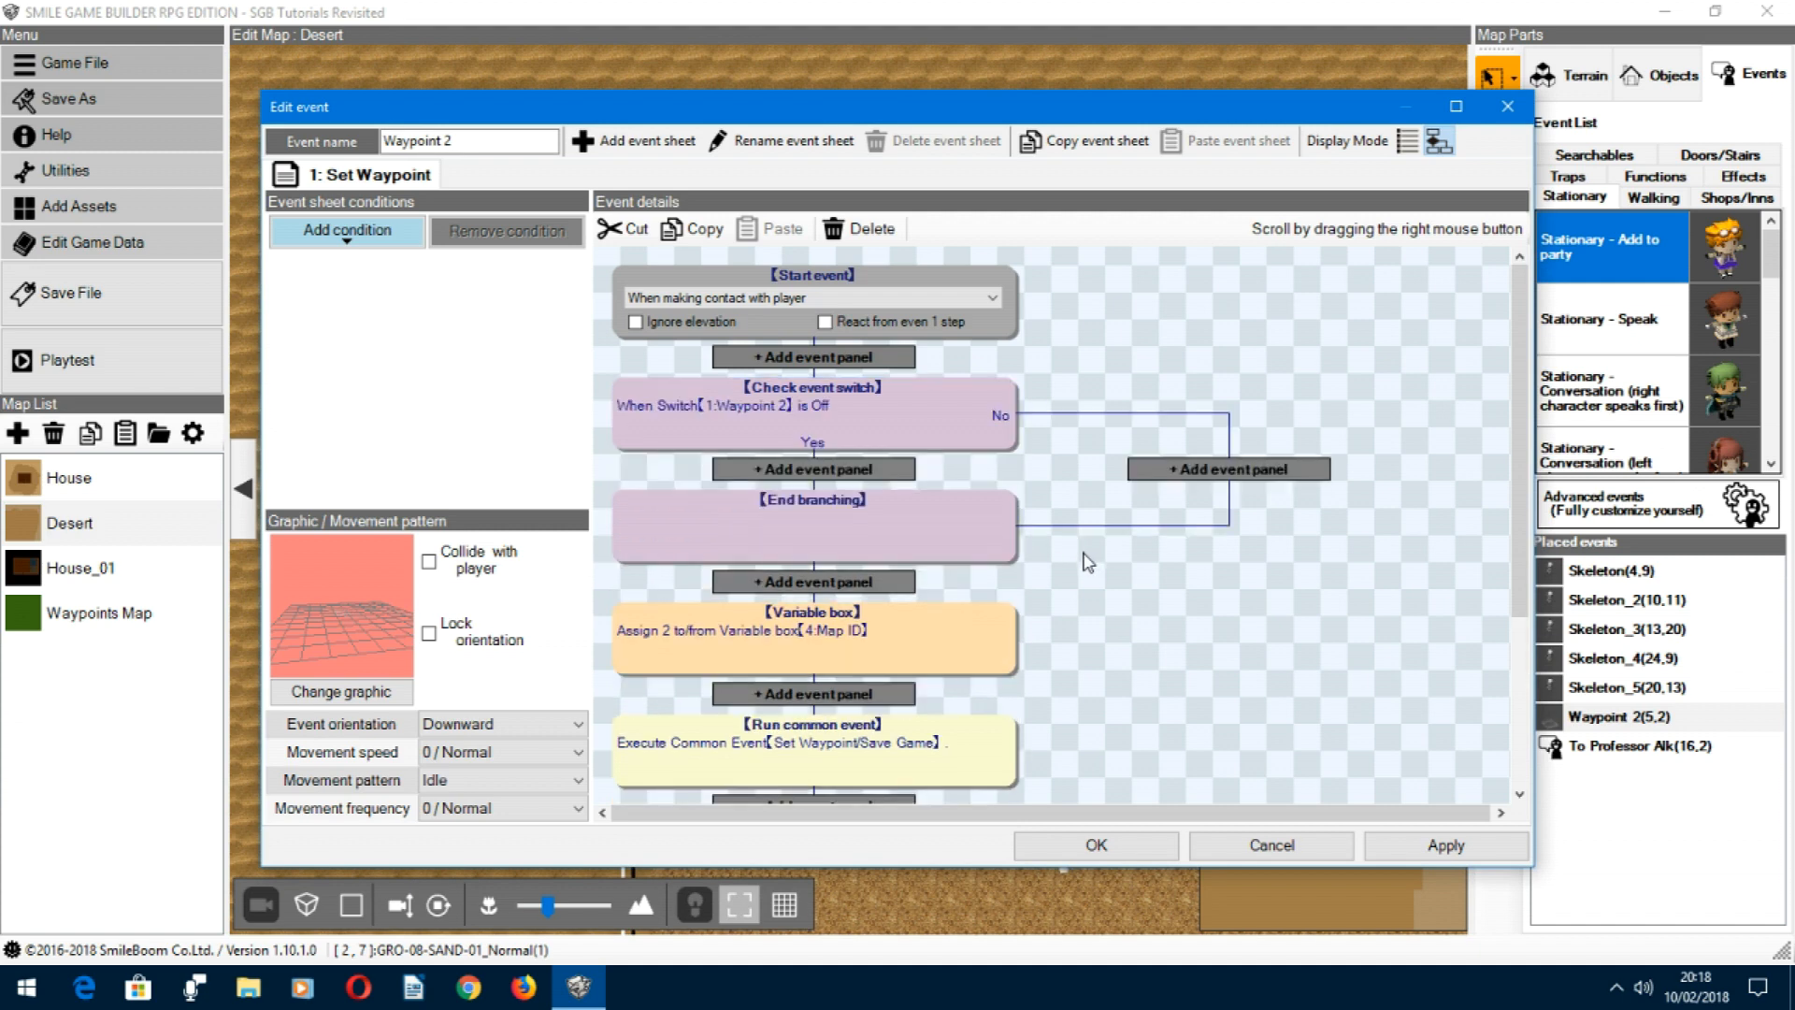
Step: Add the message "You found a new waypoint!" to the switch check's Yes branch and save the event
click(794, 479)
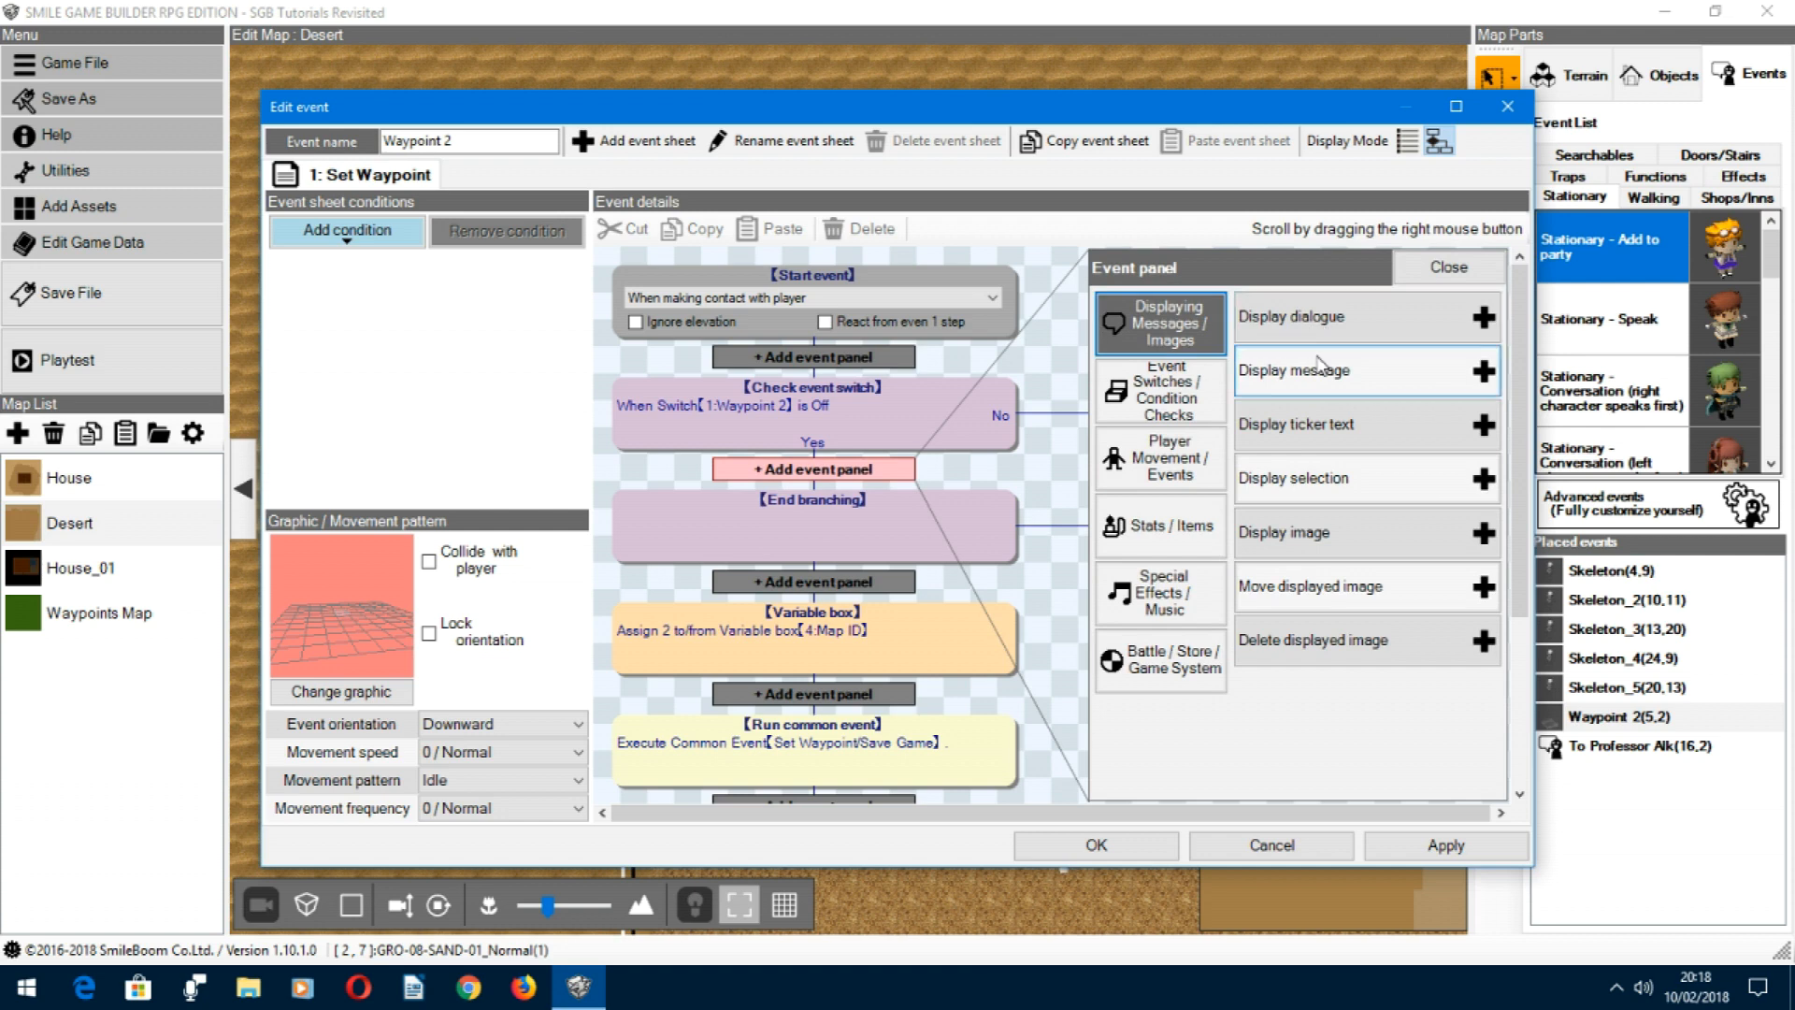
click(1485, 371)
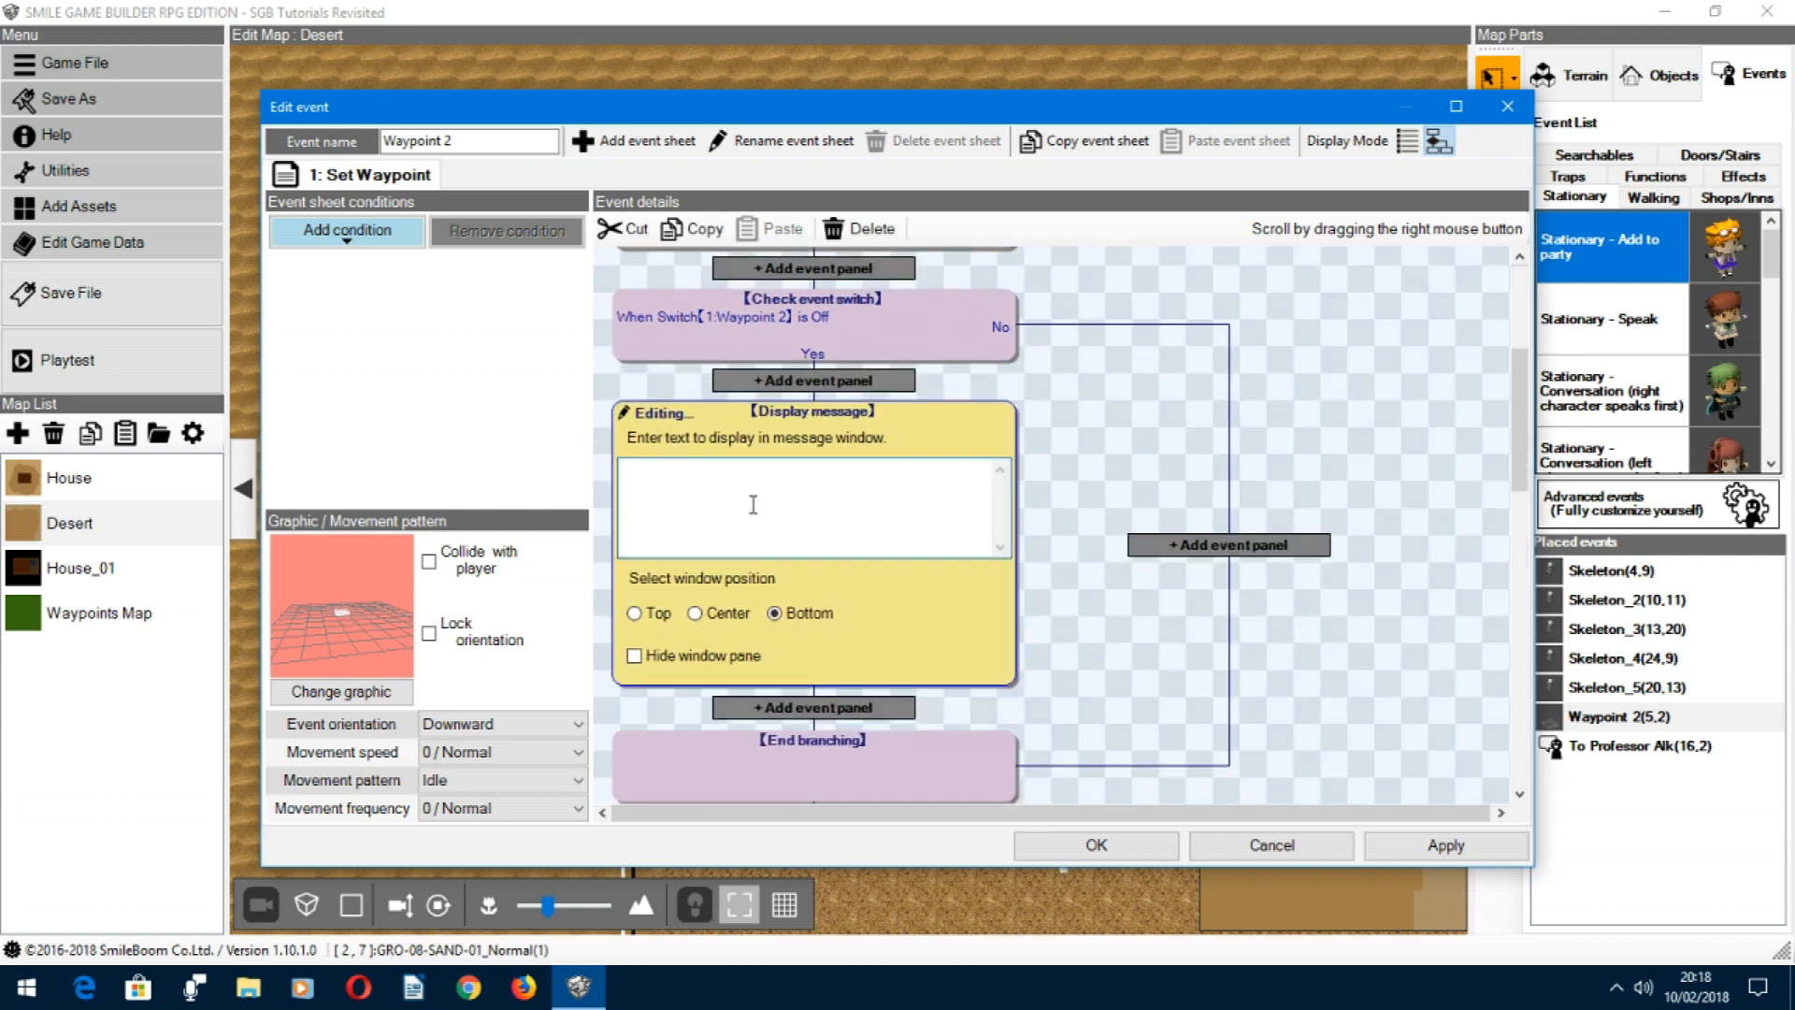
text(You found a new waypoint!)
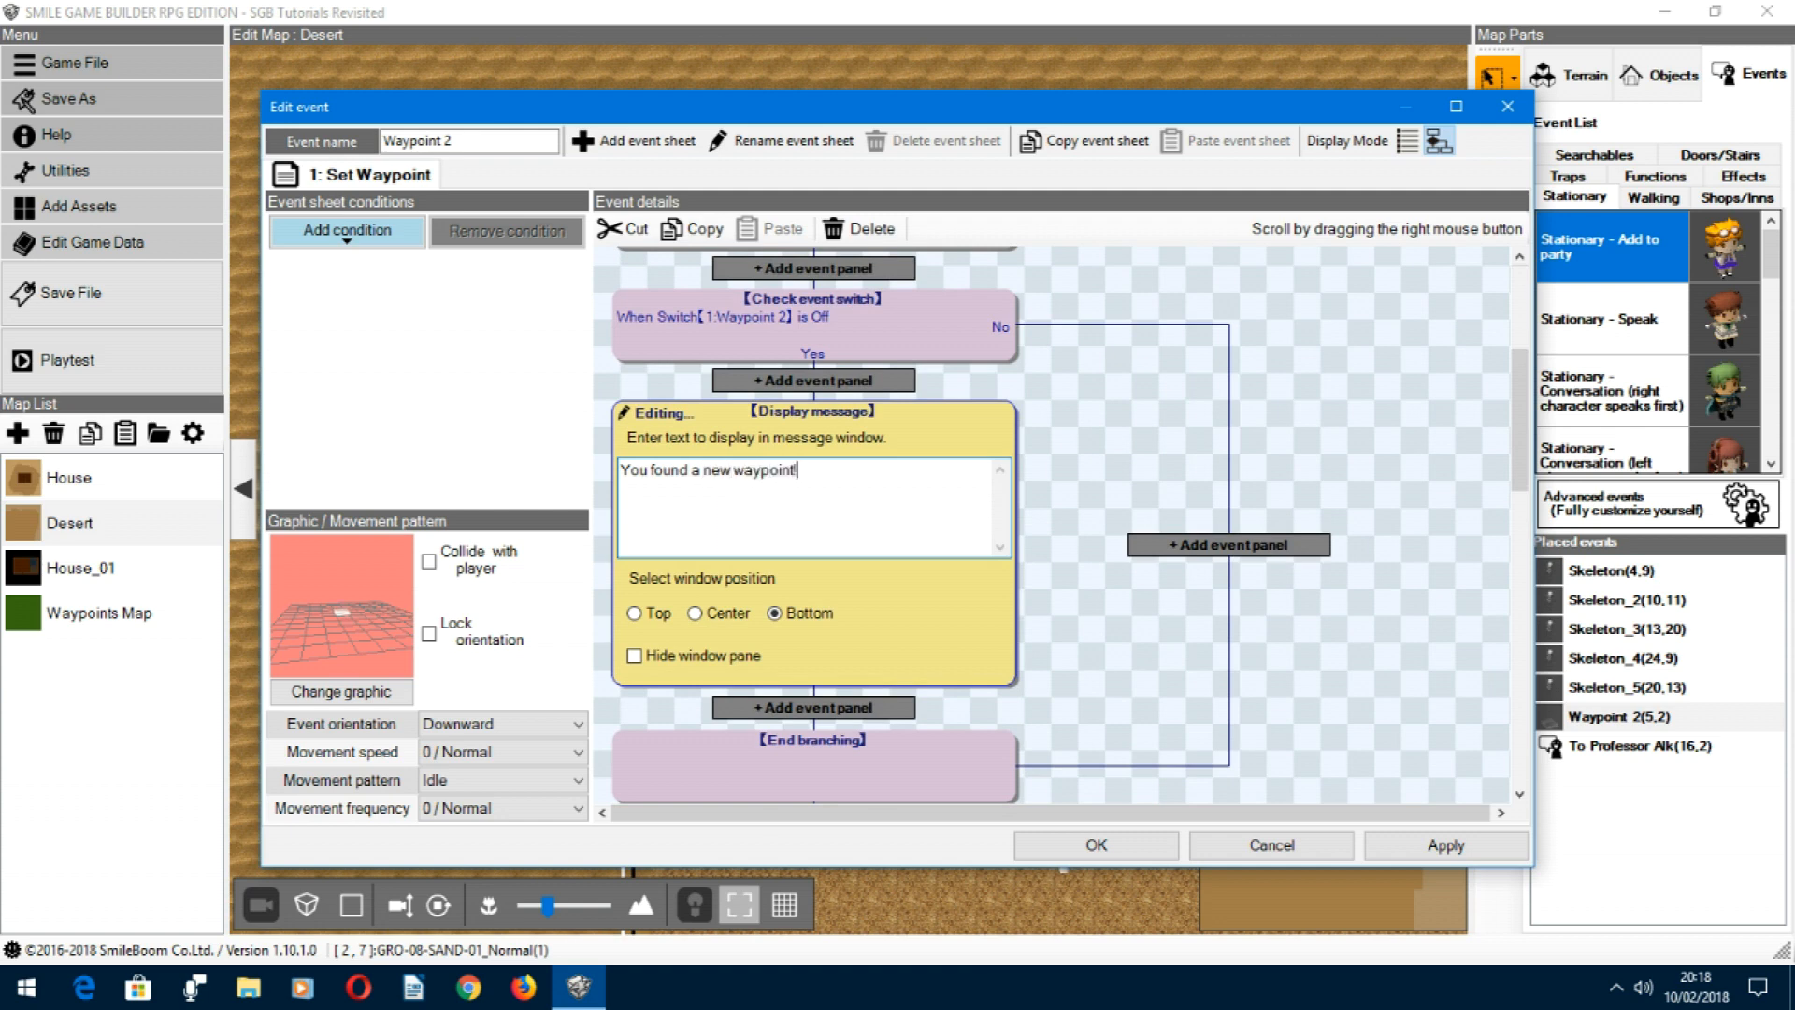
click(1142, 675)
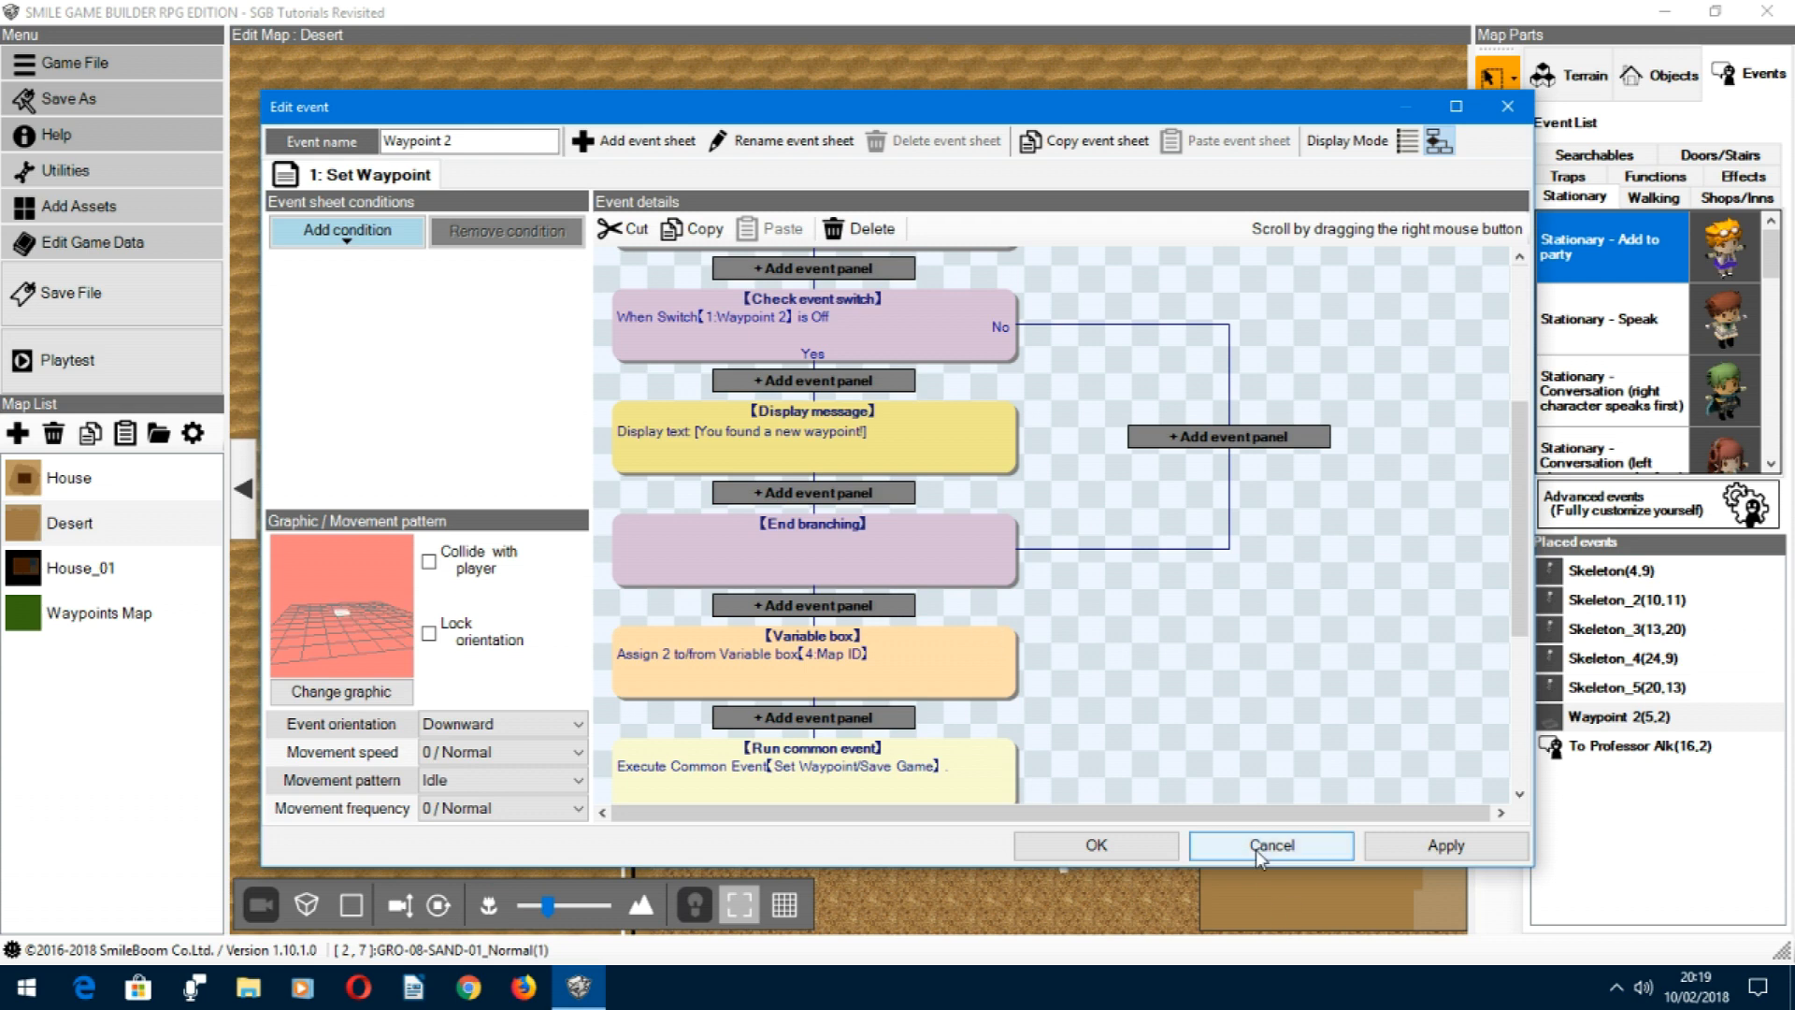
click(1131, 844)
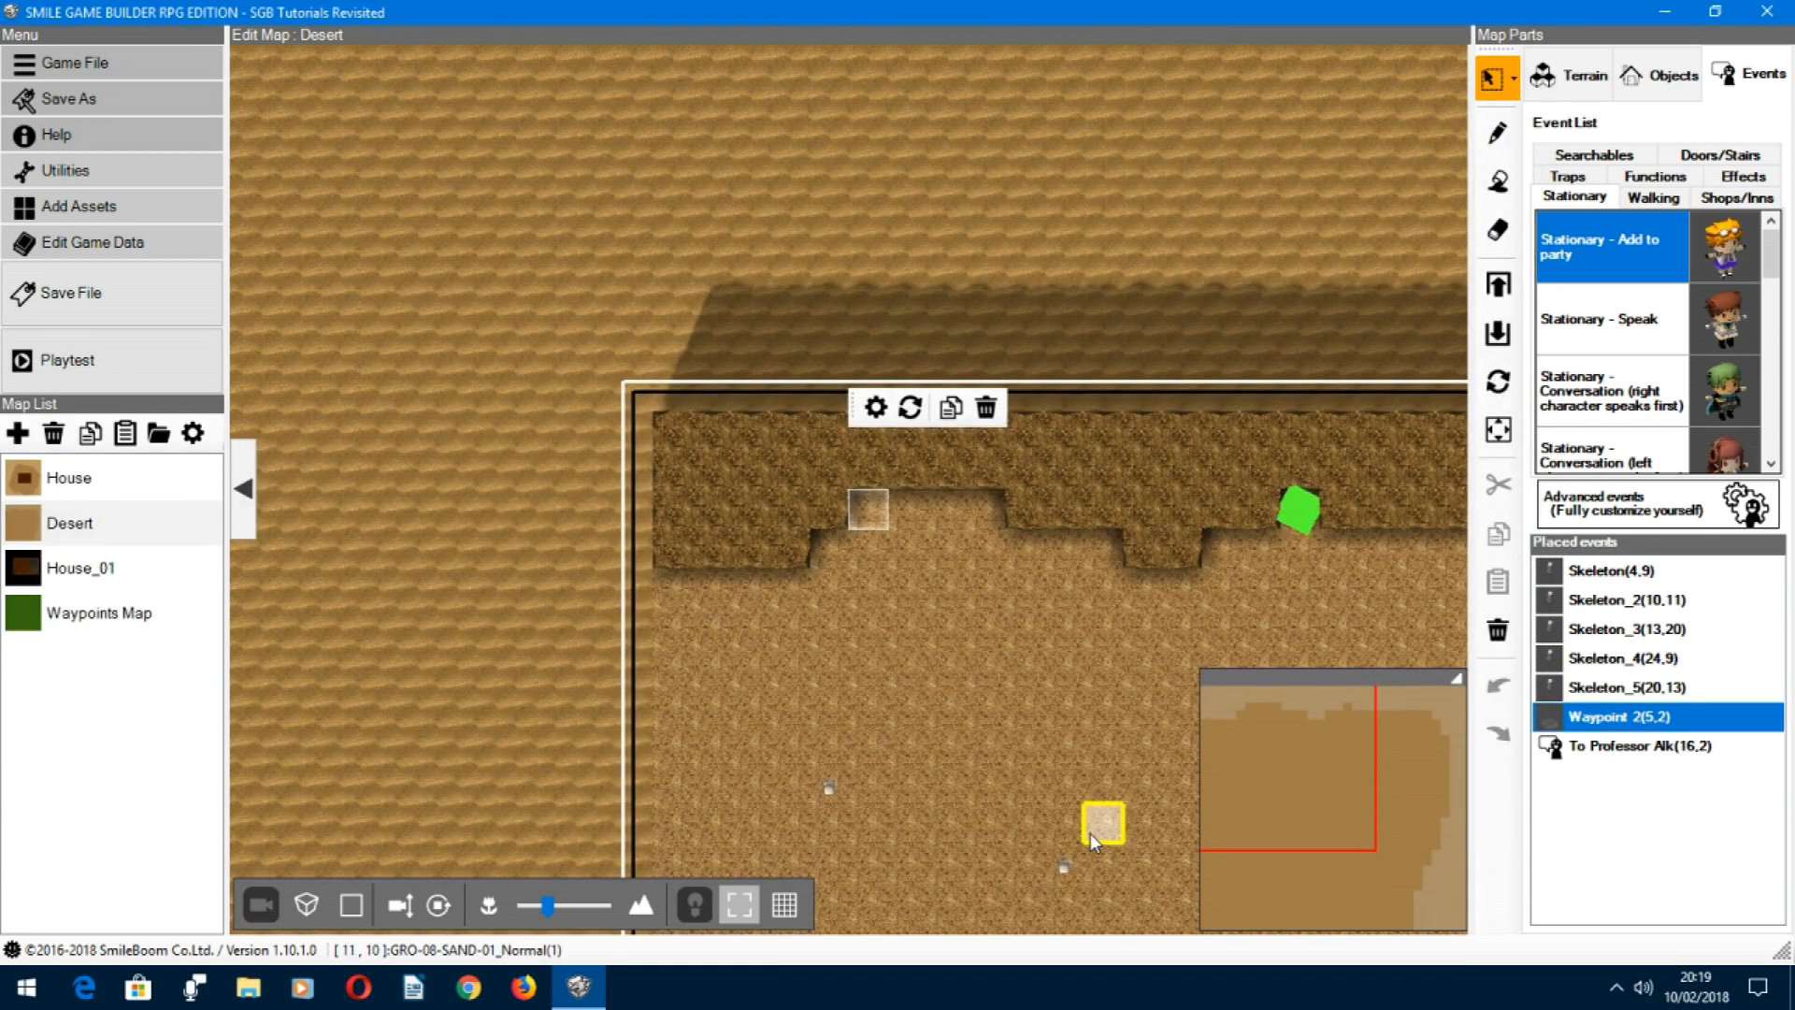
Step: Playtest the game, display and dismiss the wall map in the house, and walk the hero down away from it
click(111, 365)
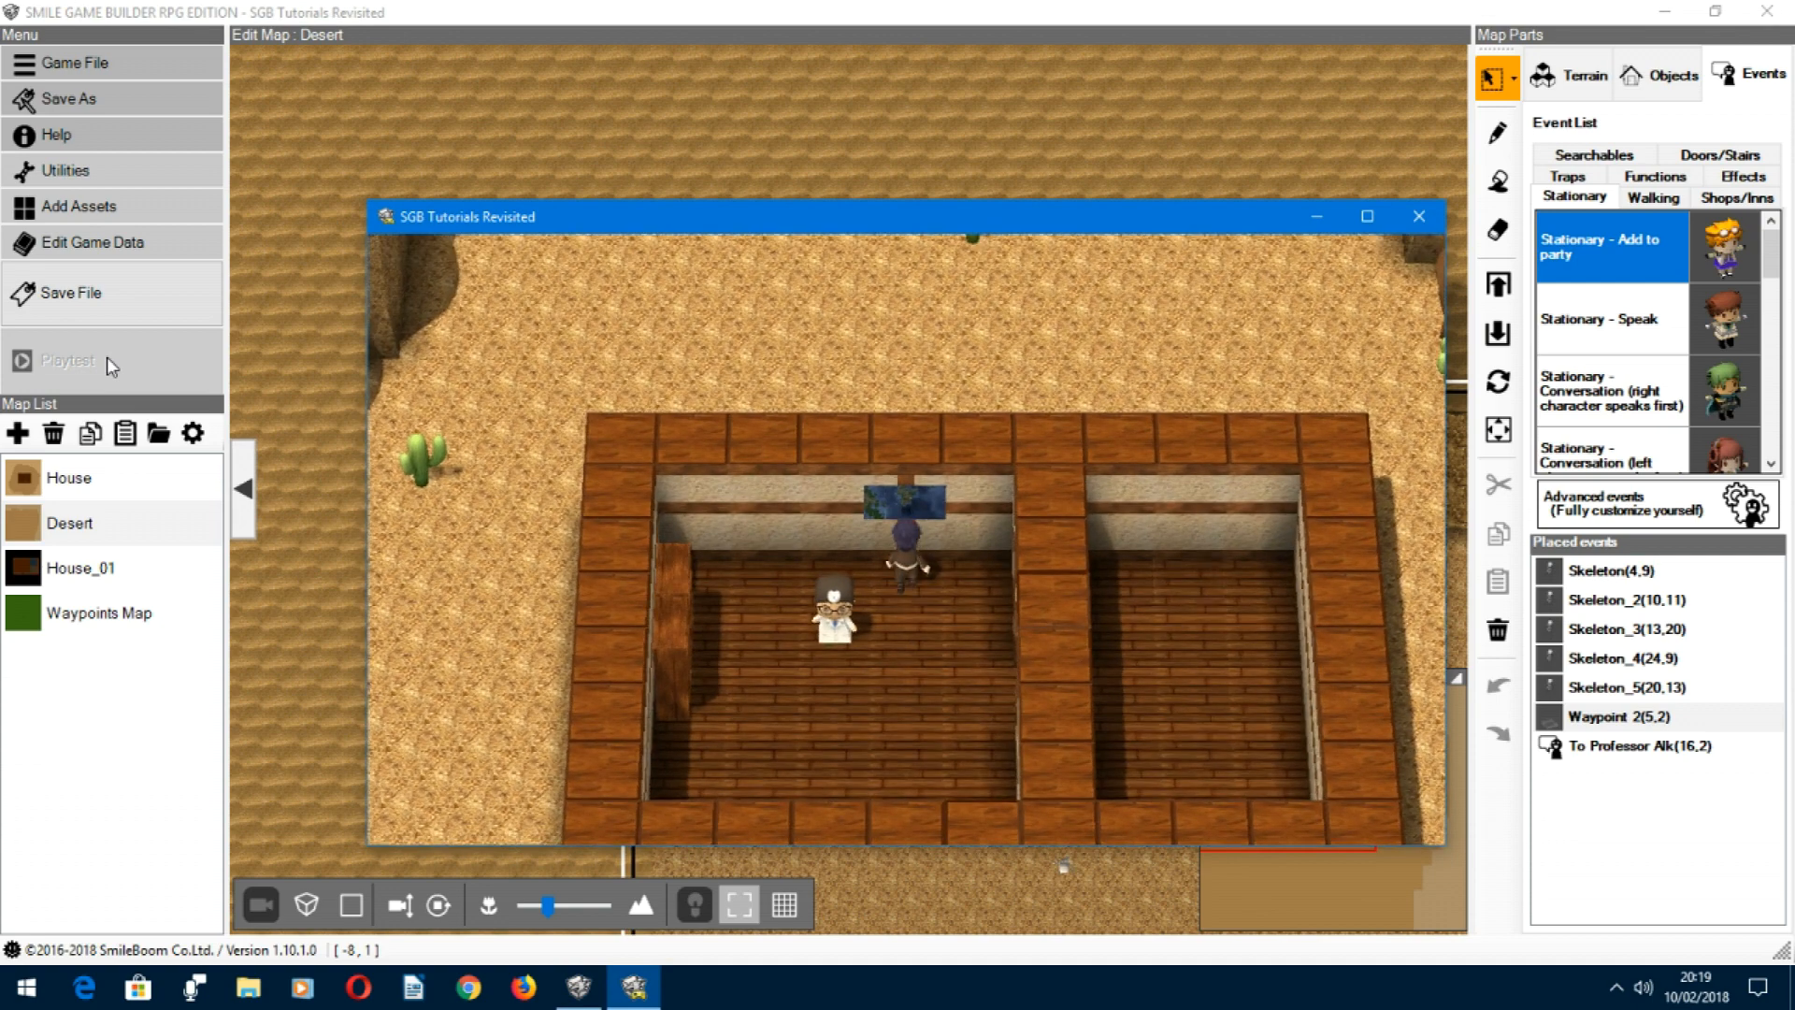
key(Return)
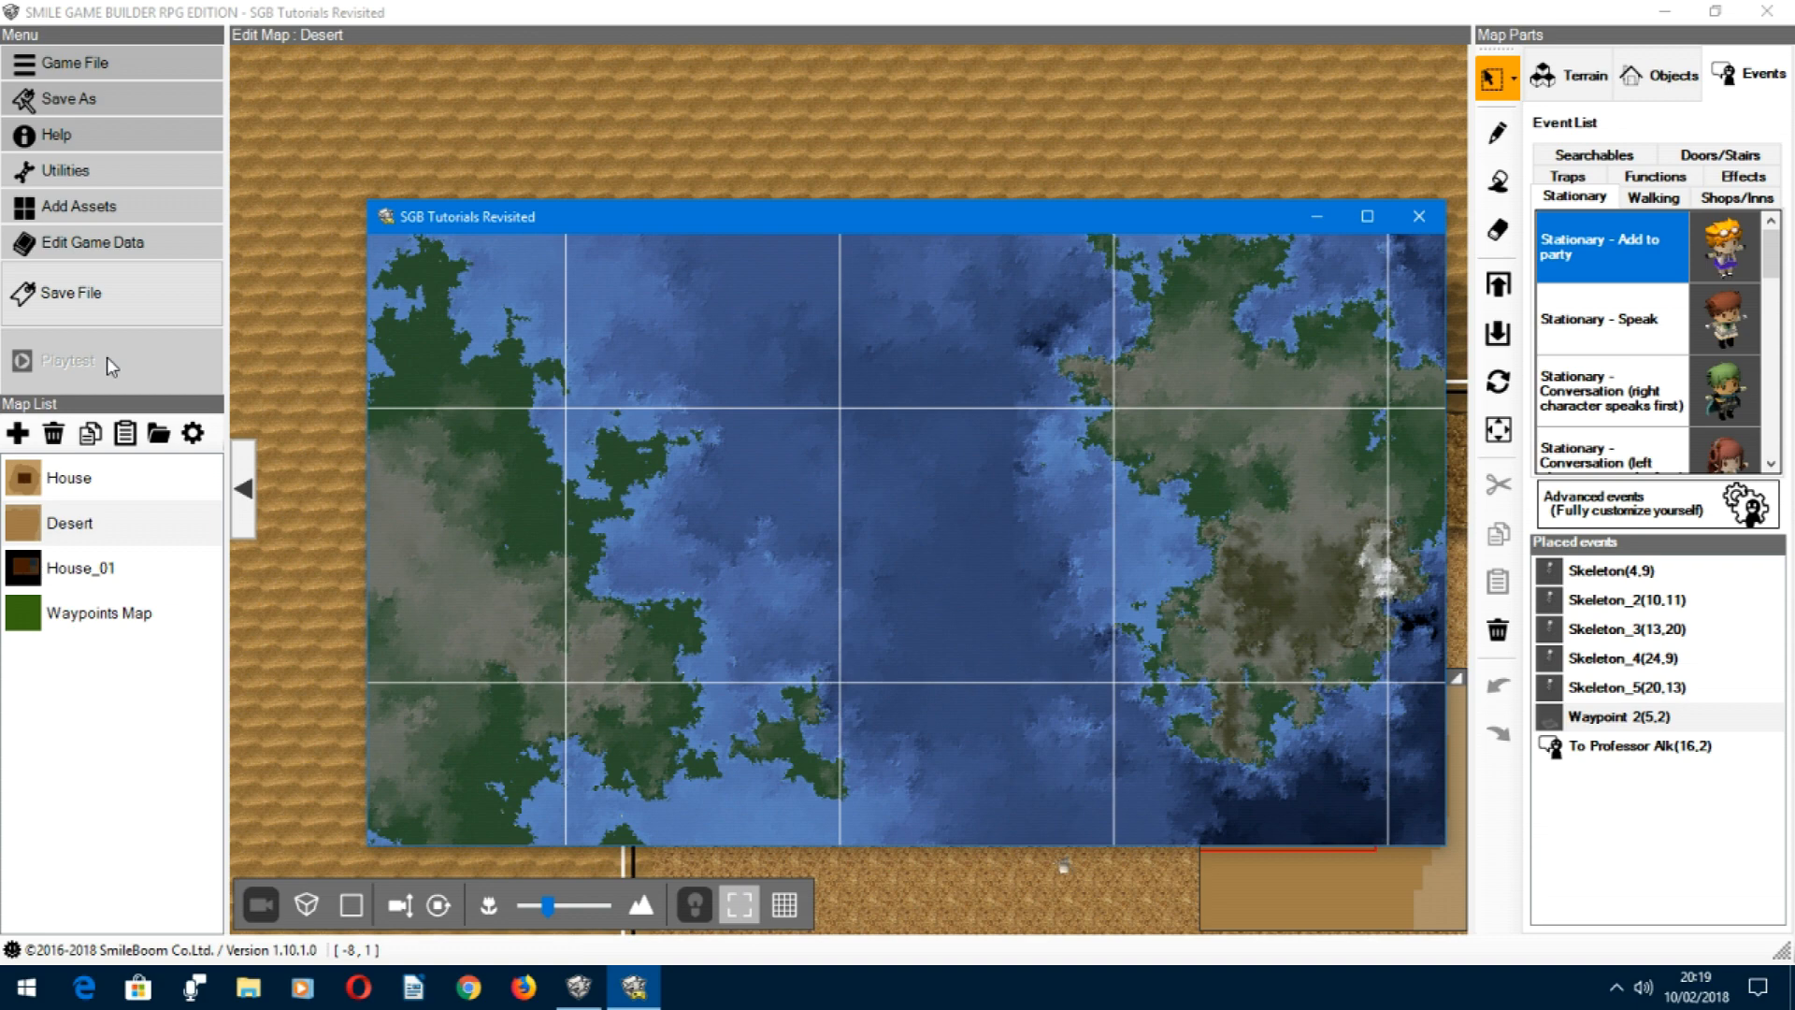
key(Return)
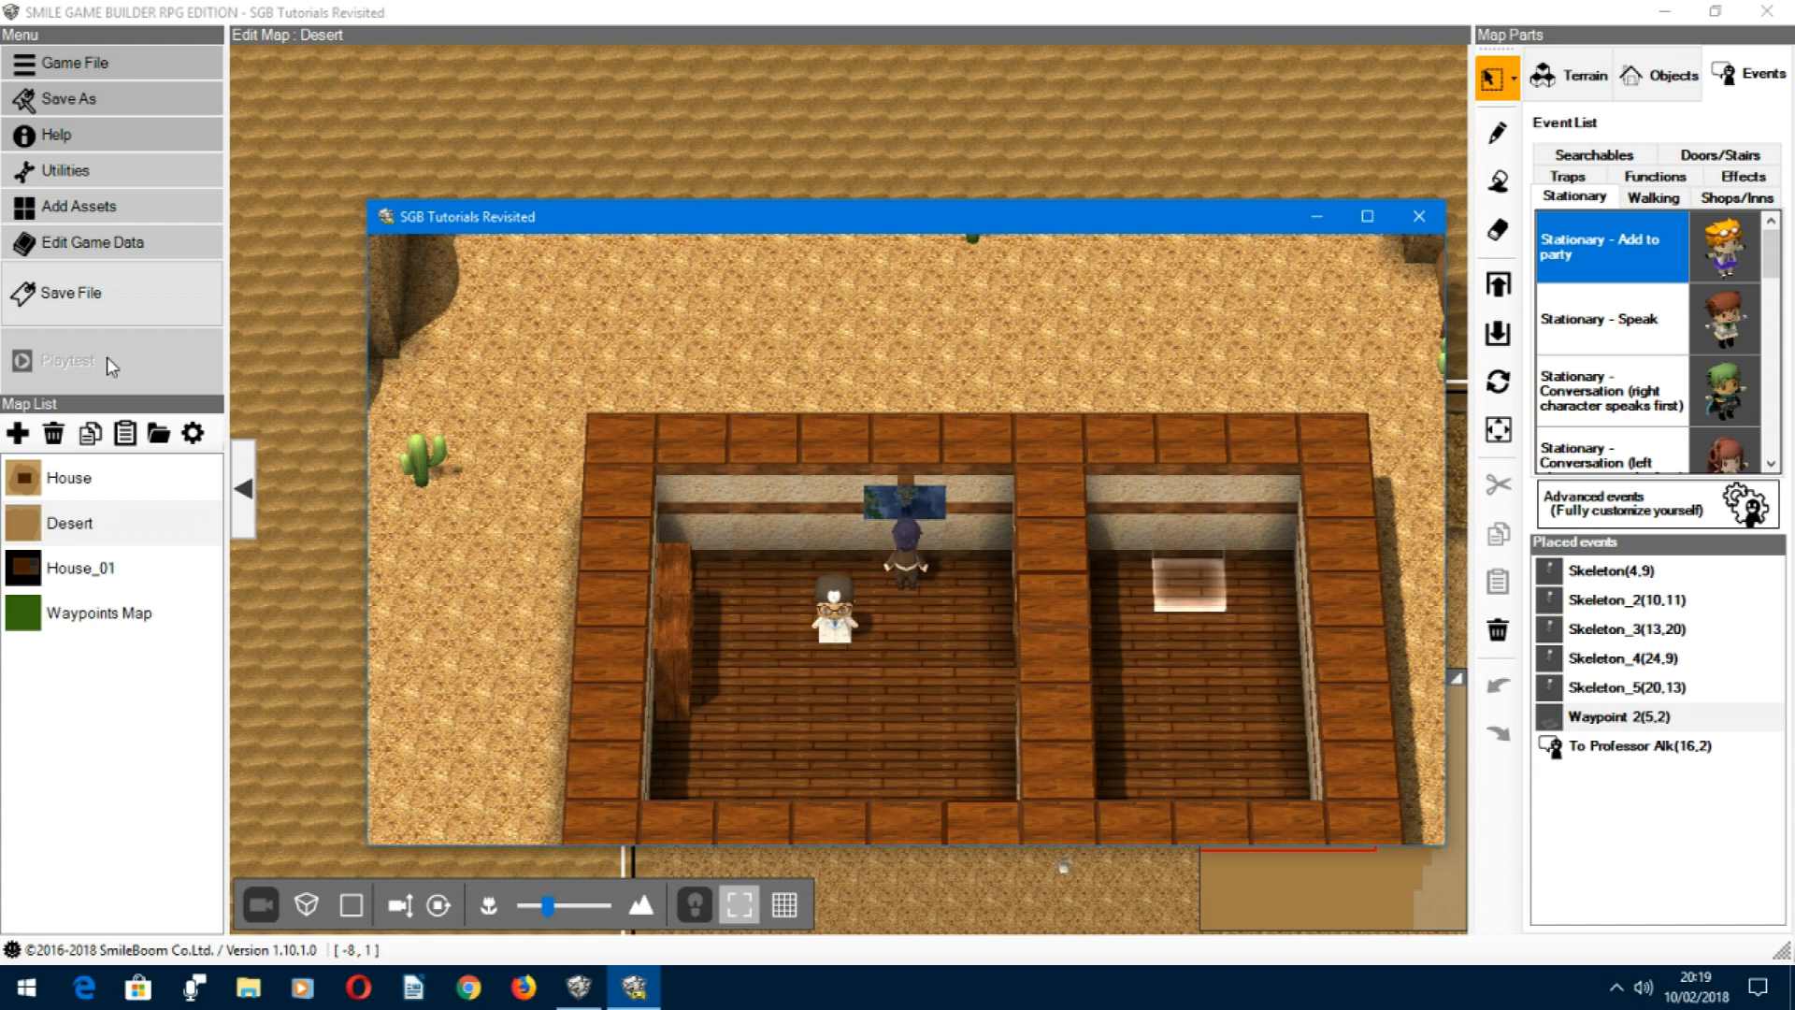
key(Down)
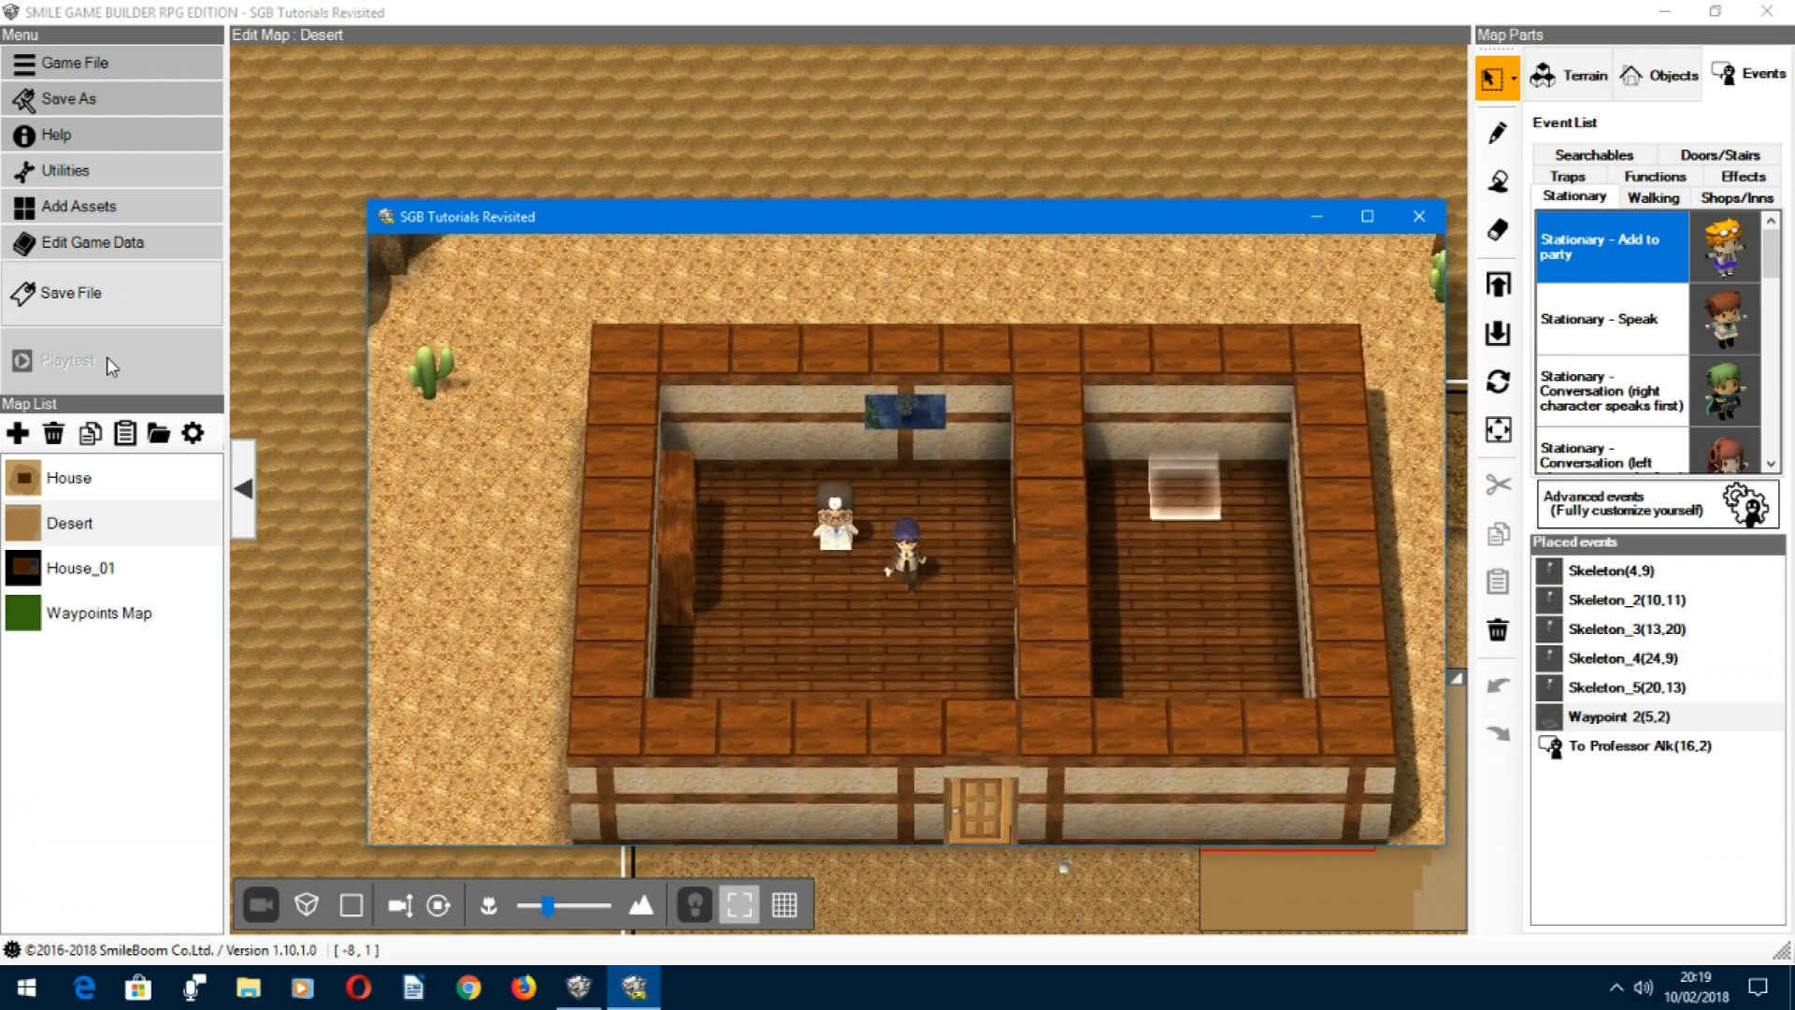
Step: Walk the hero into the house's east room, onto the waypoint tile, and store that waypoint with the Store option
key(Right)
key(Right)
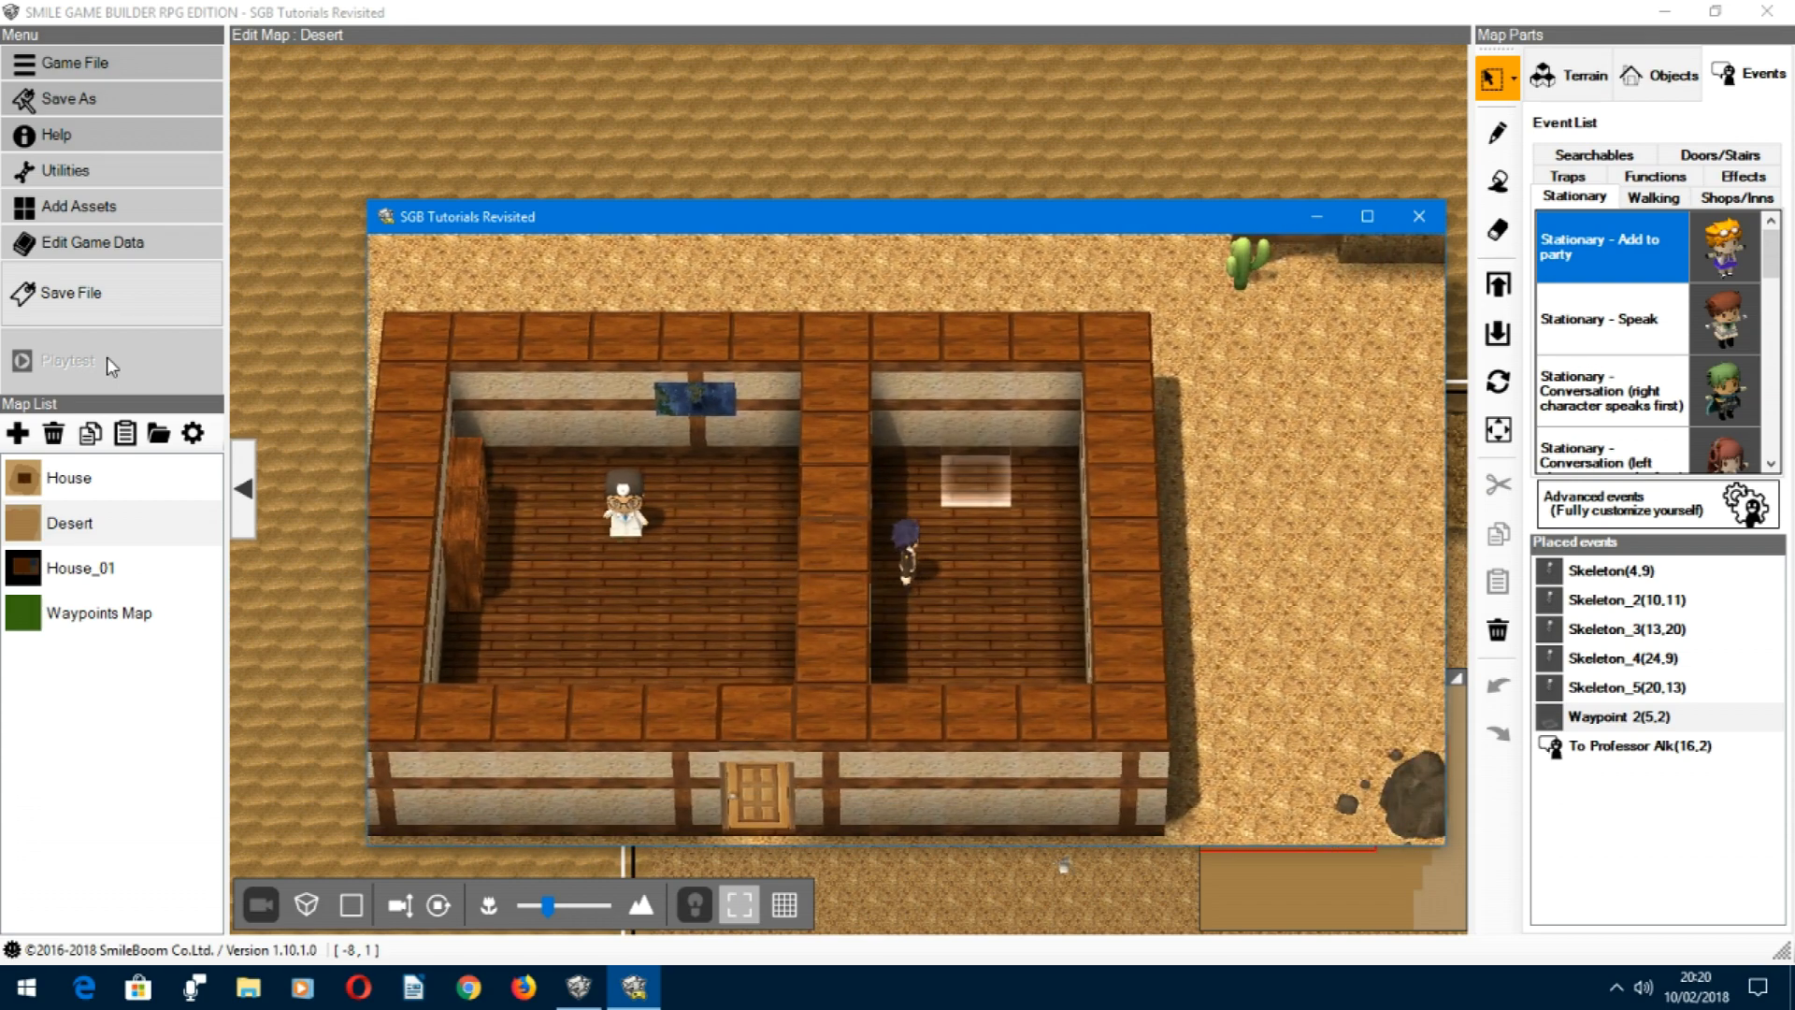
key(Right)
key(Up)
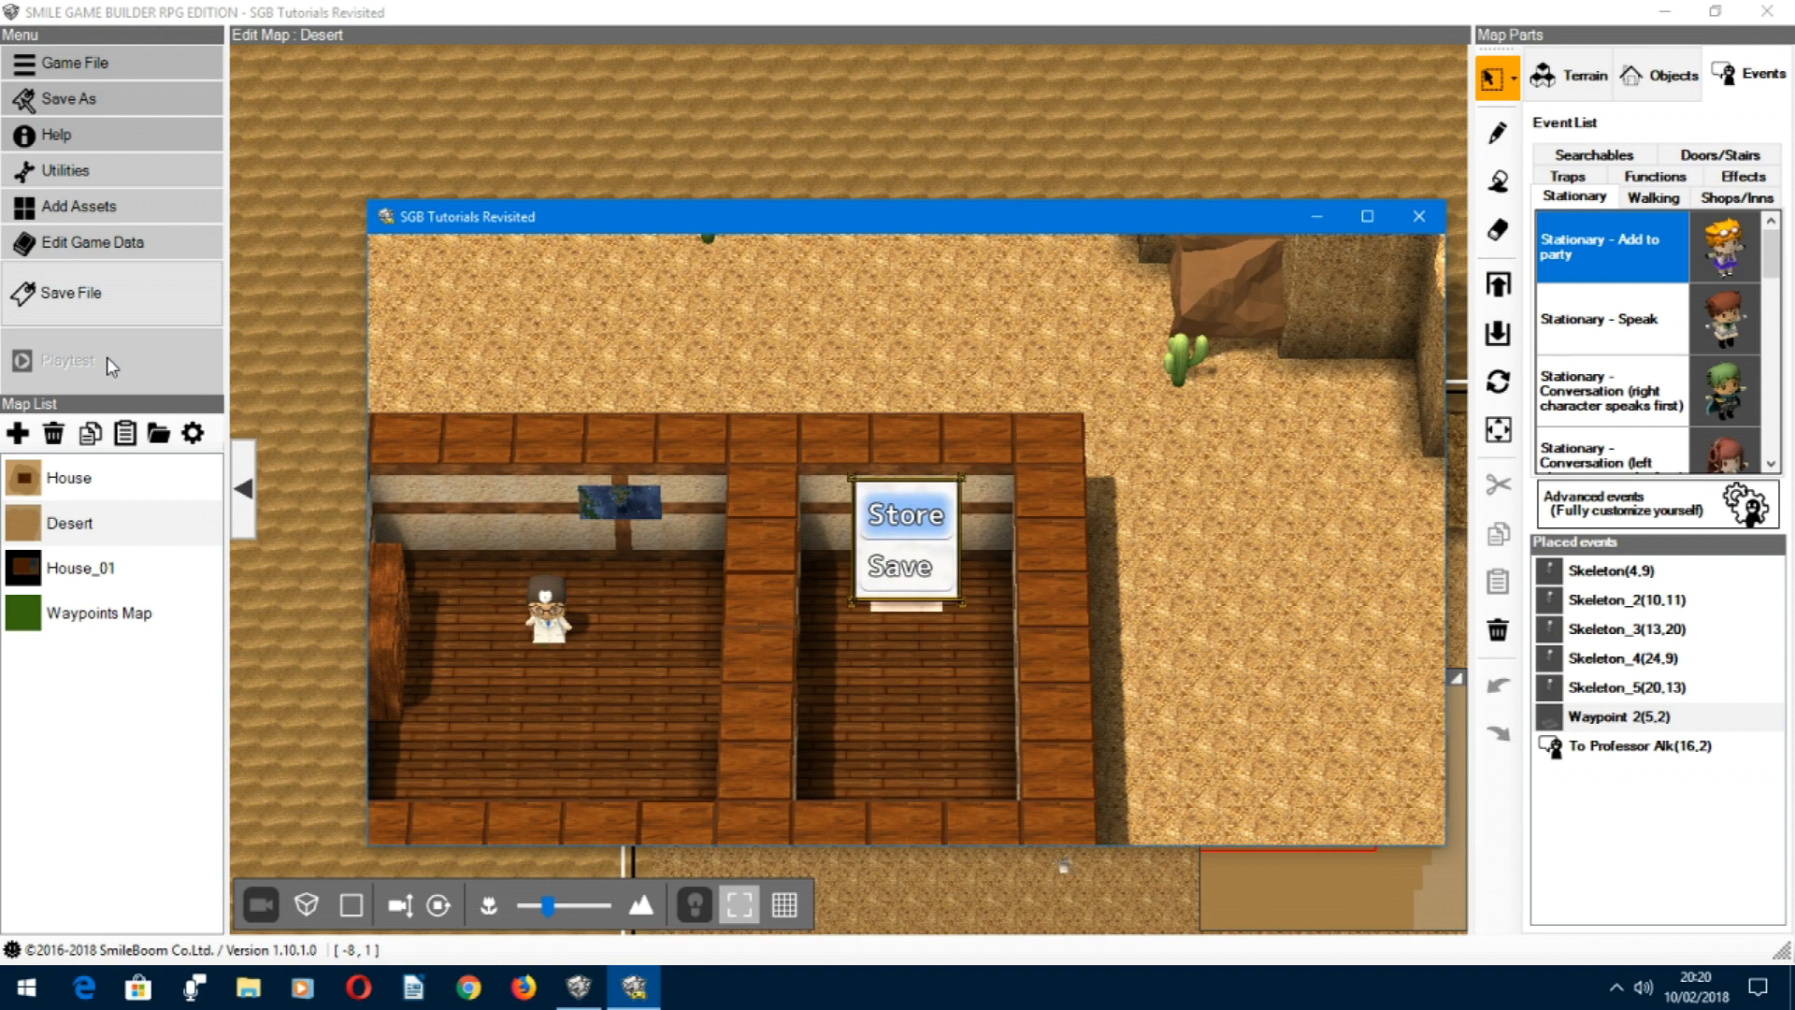
key(Return)
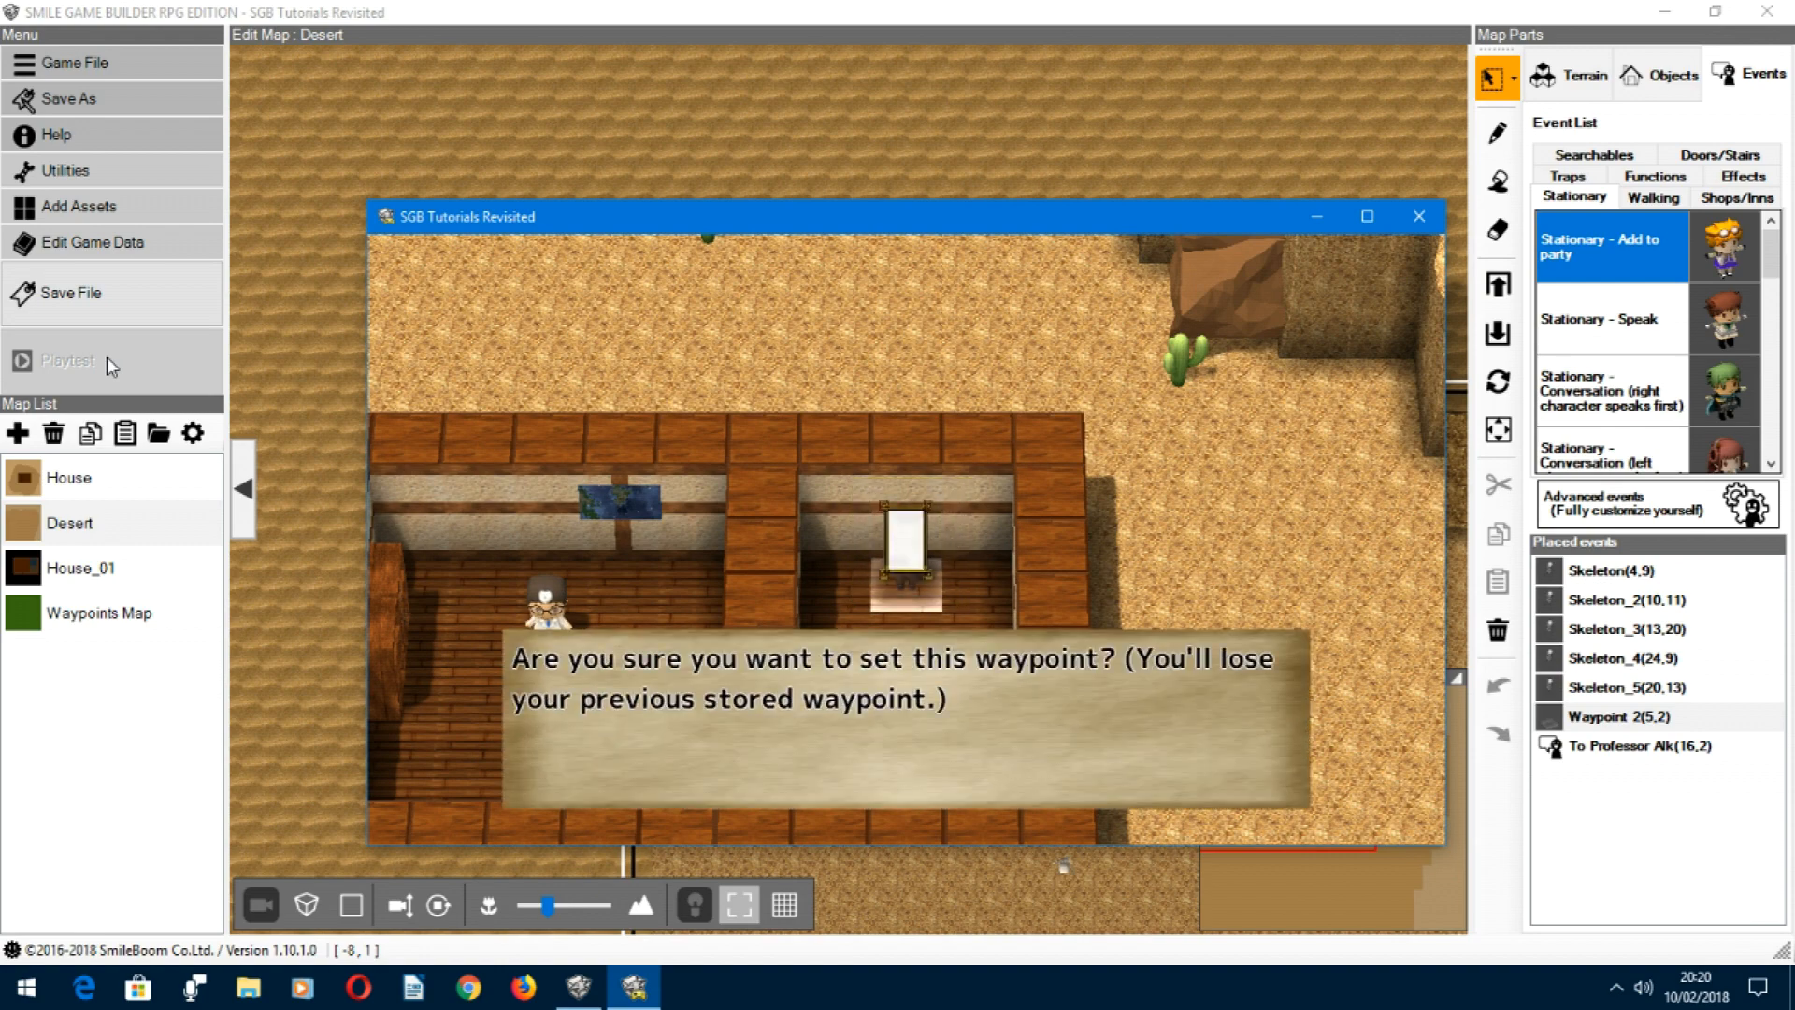
key(Return)
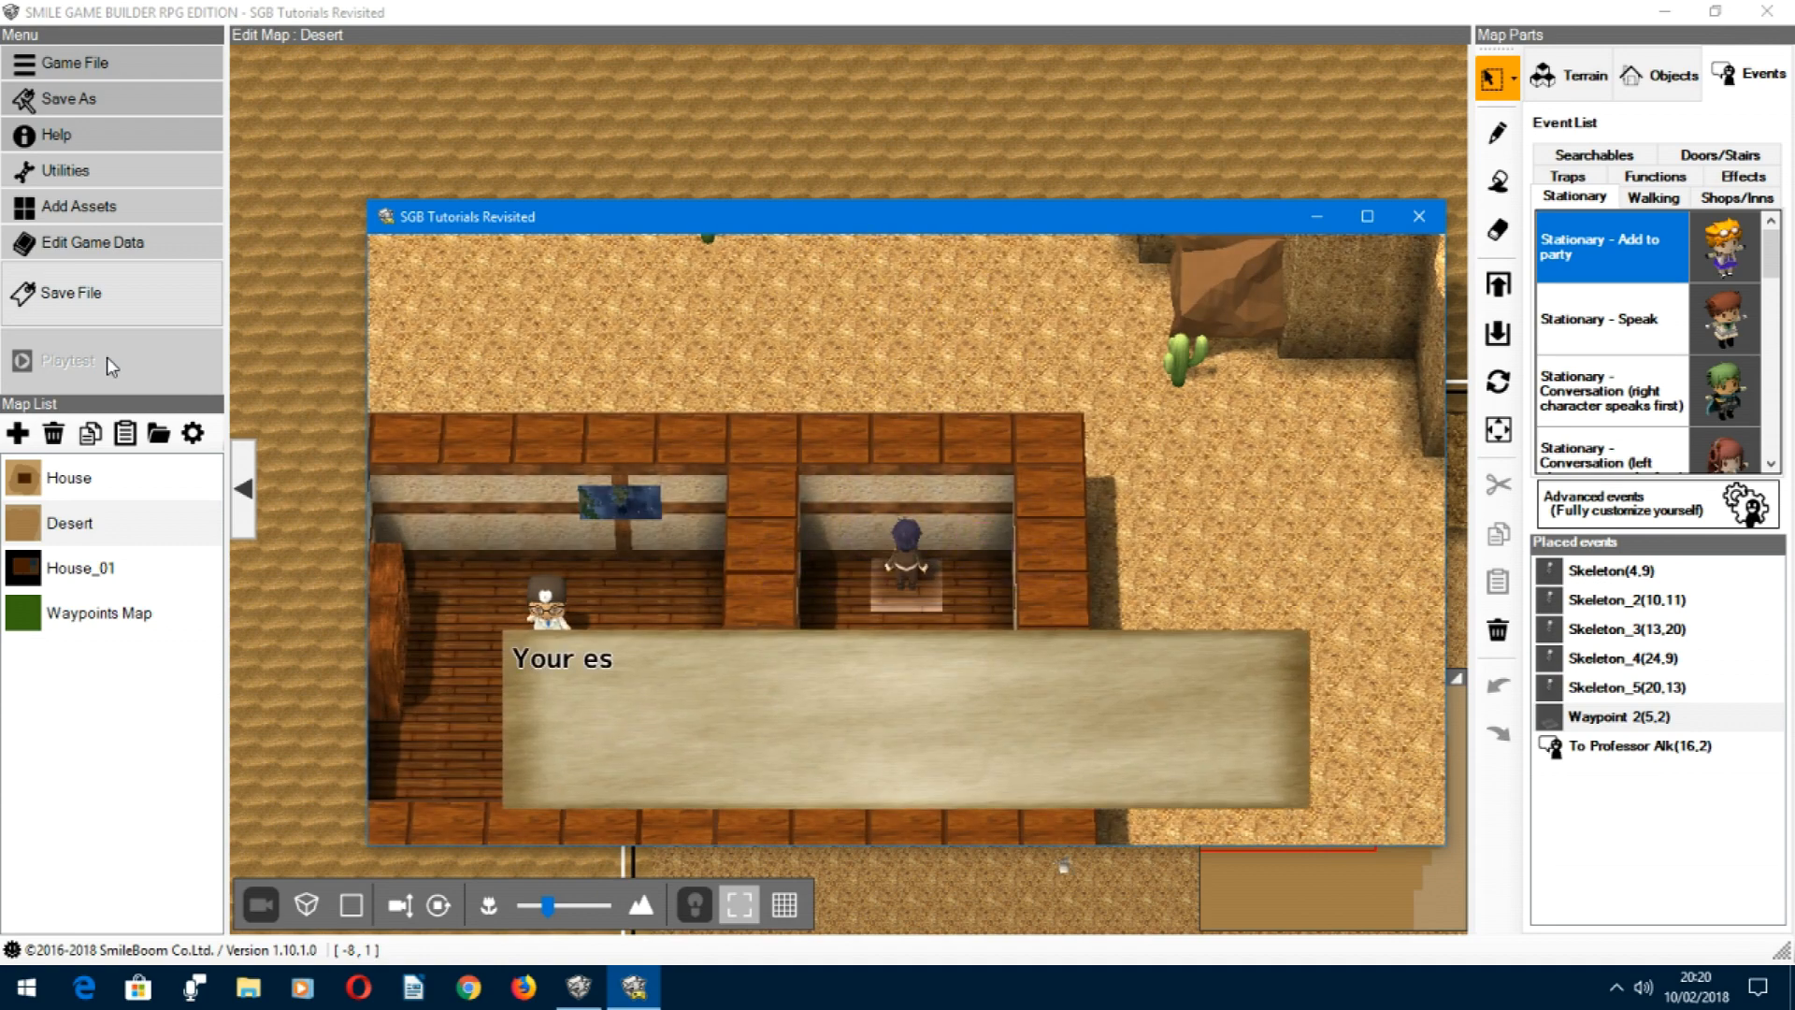
key(Return)
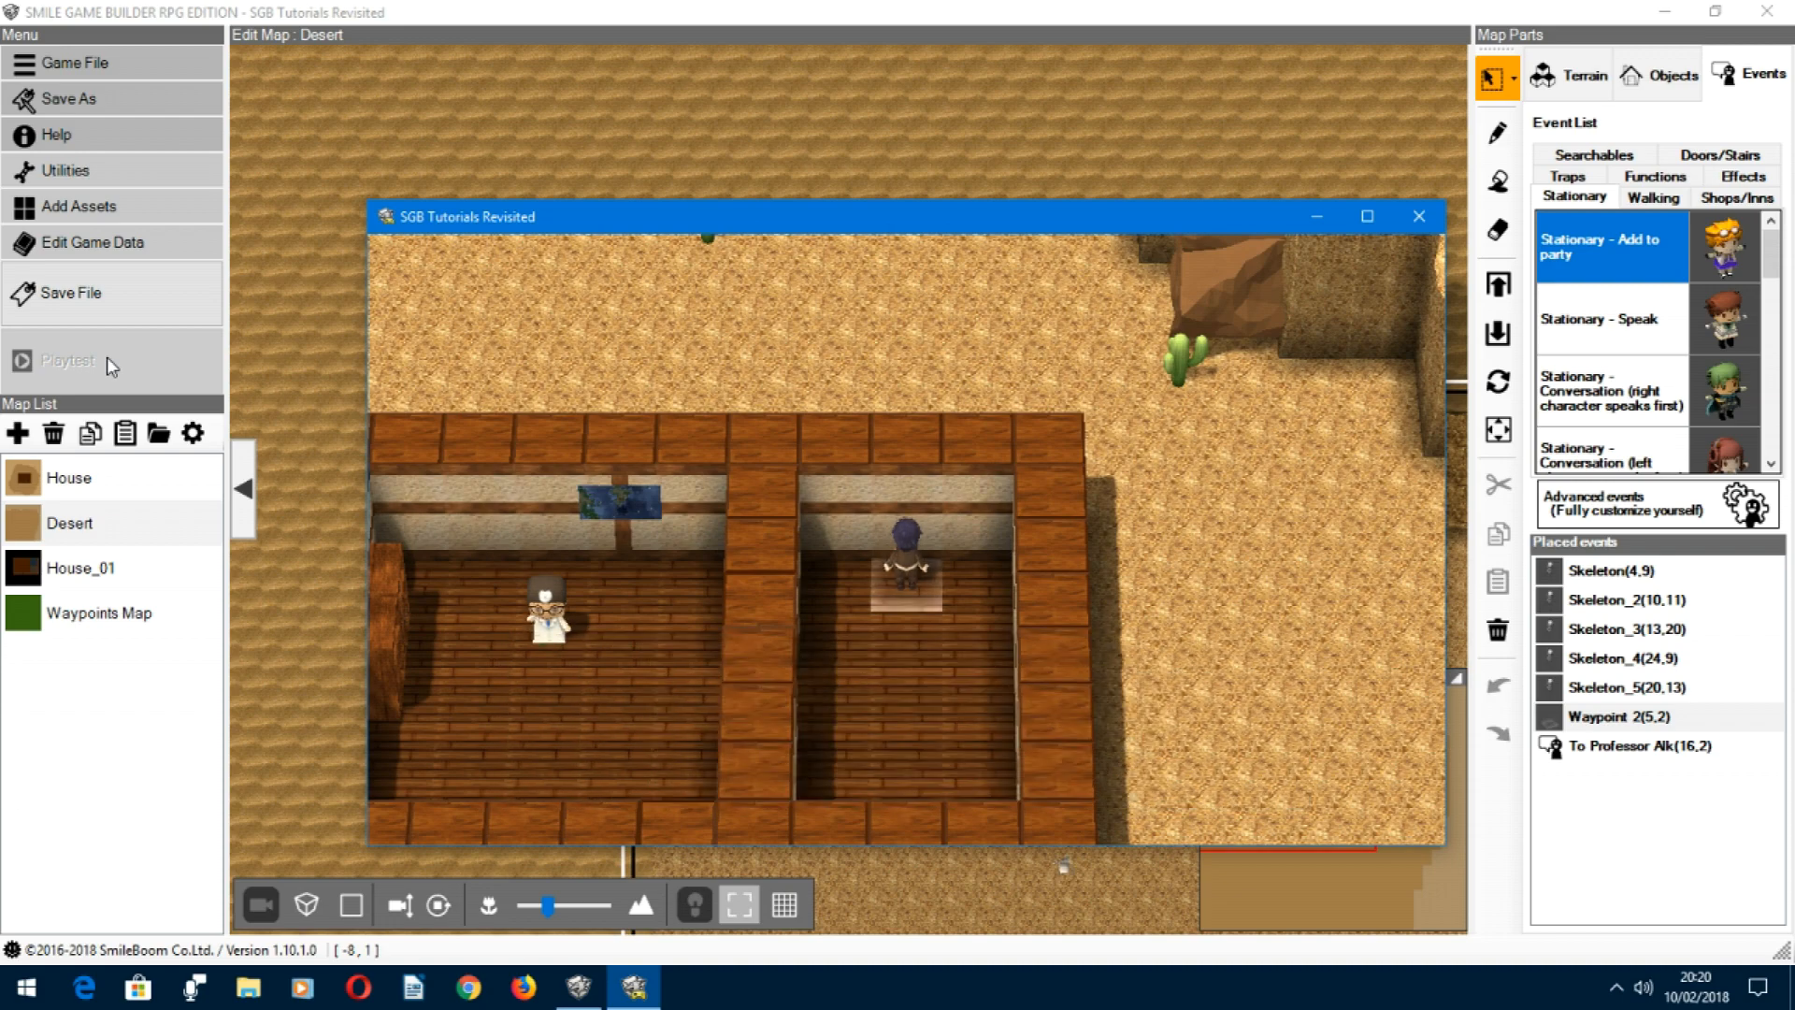
Step: Return the hero to the wall map in the house's west room, display the map and dismiss it
key(Down)
key(Left)
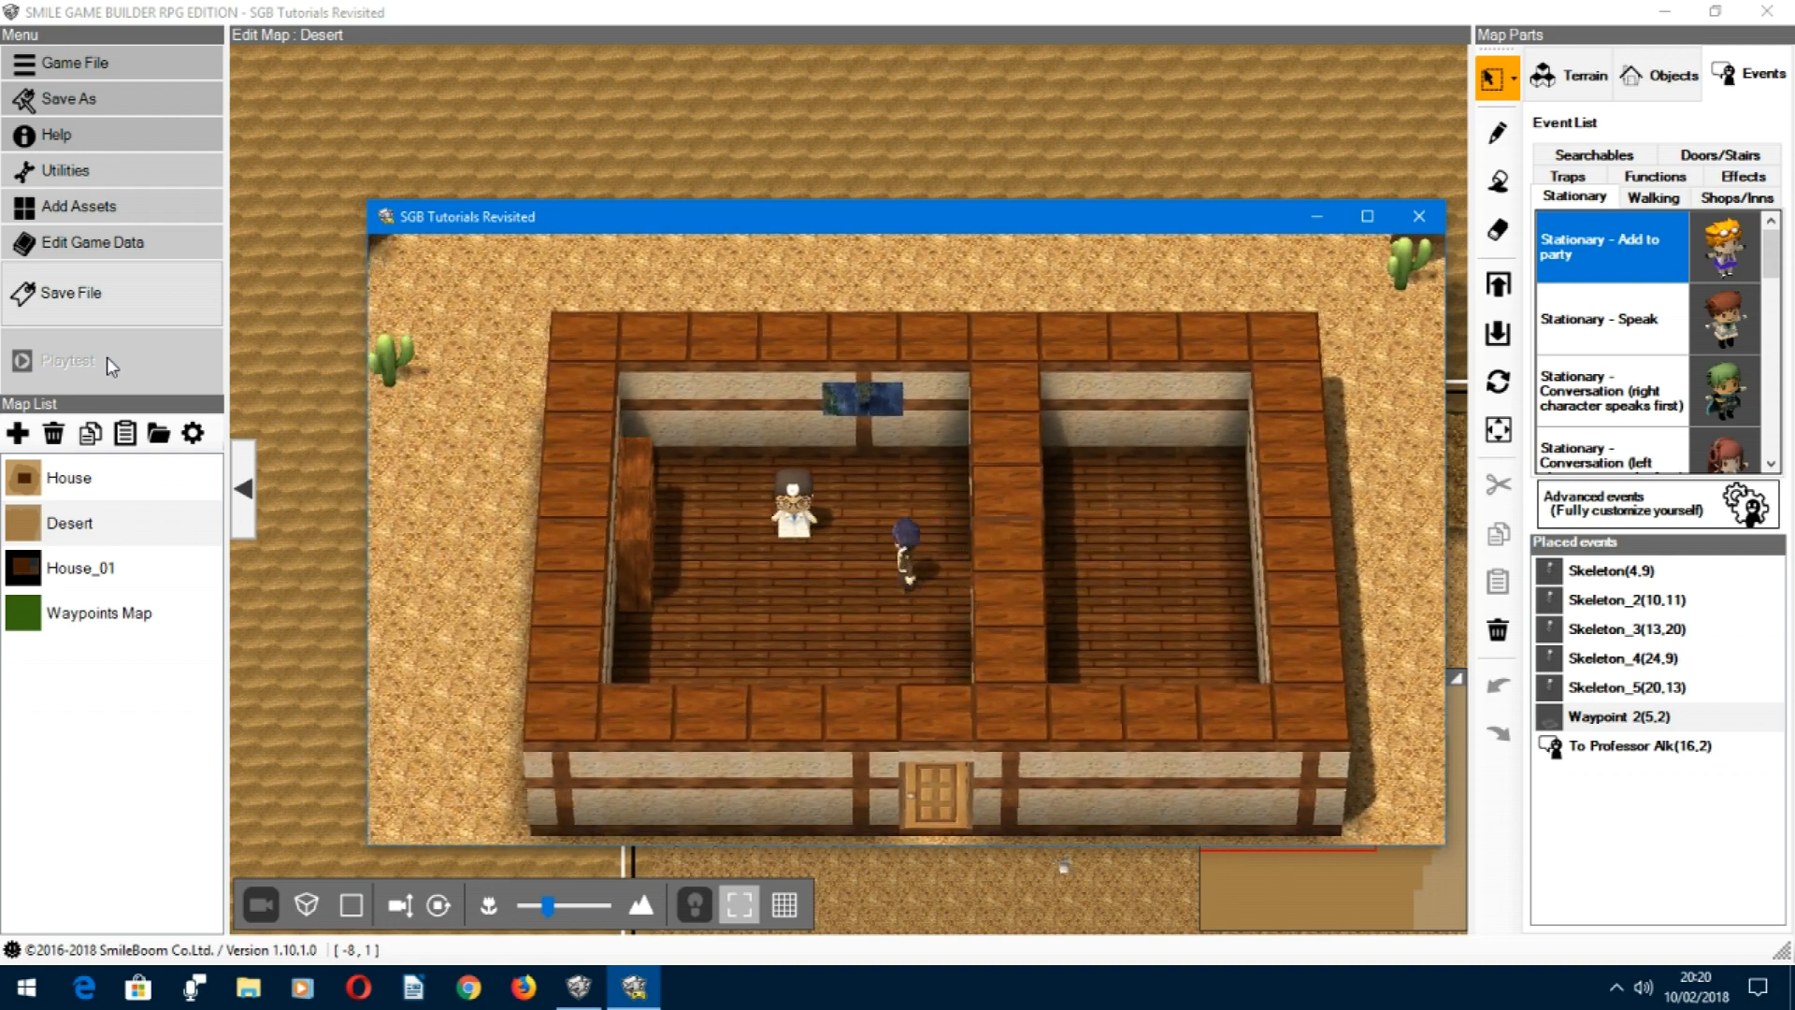
key(Up)
key(Return)
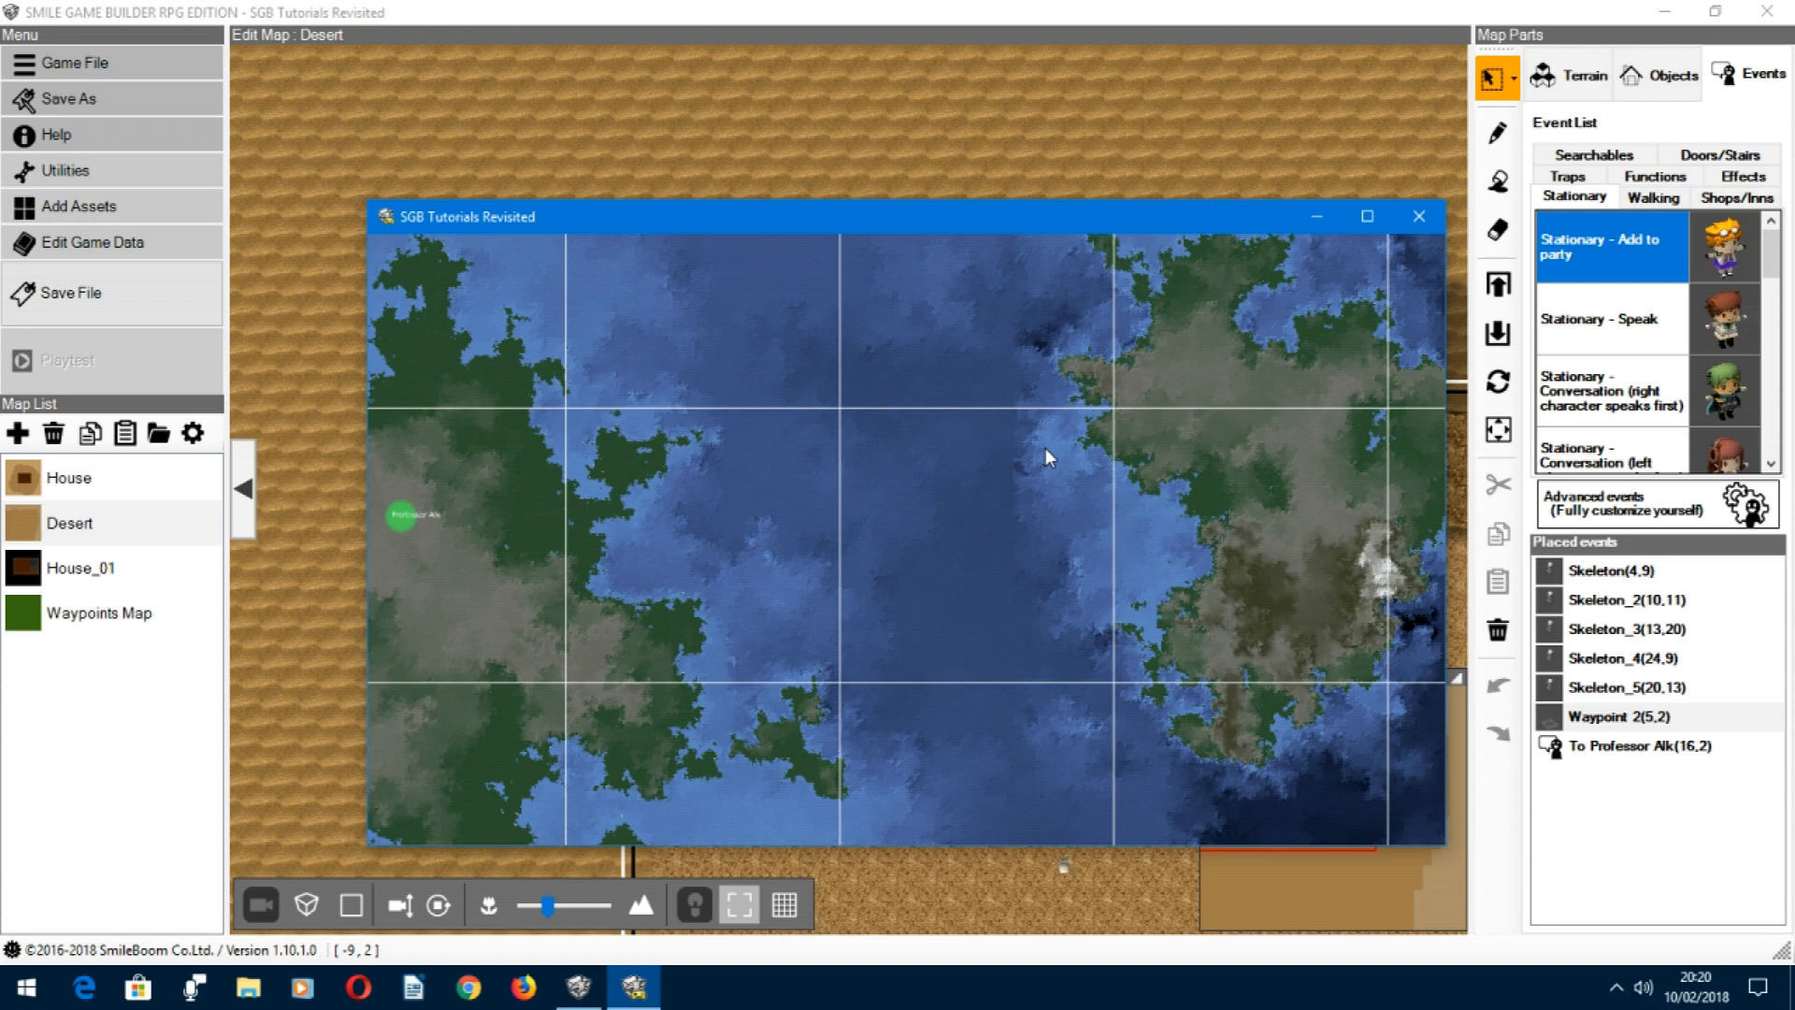
key(Return)
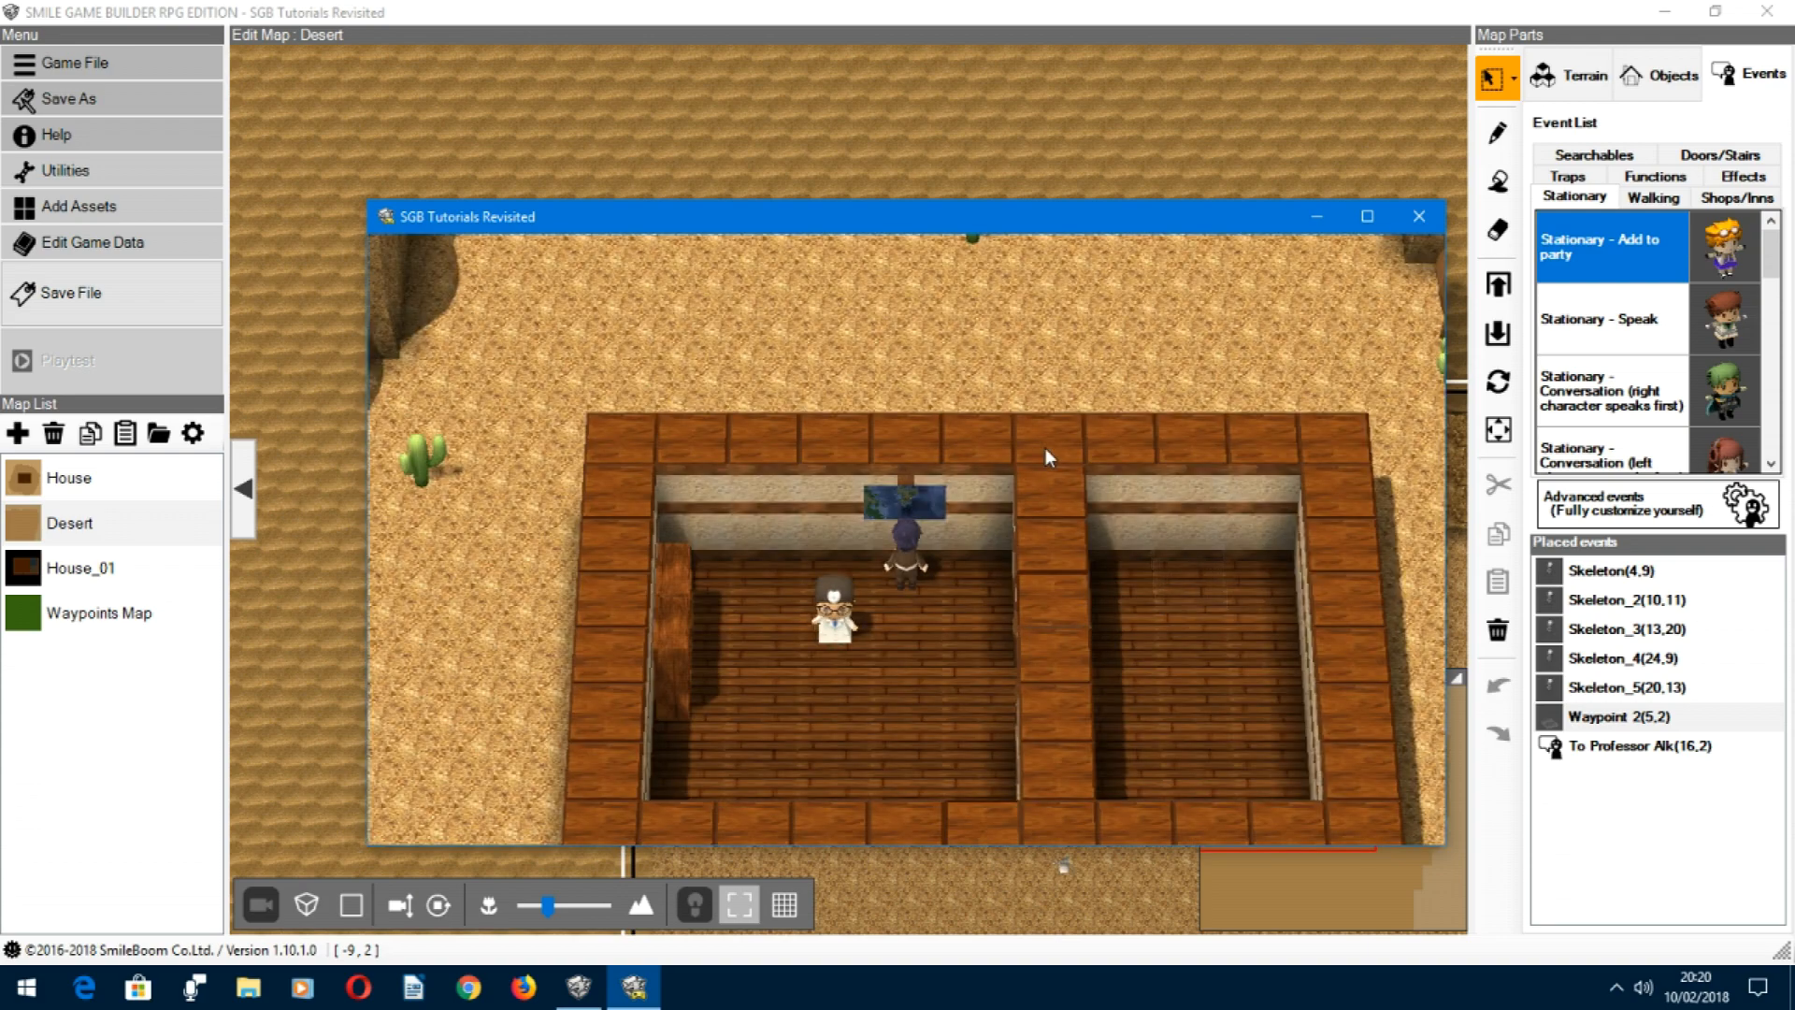
Step: Take the hero out through the house door, travel south to the Desert map and step onto its Waypoint 2 tile
key(Down)
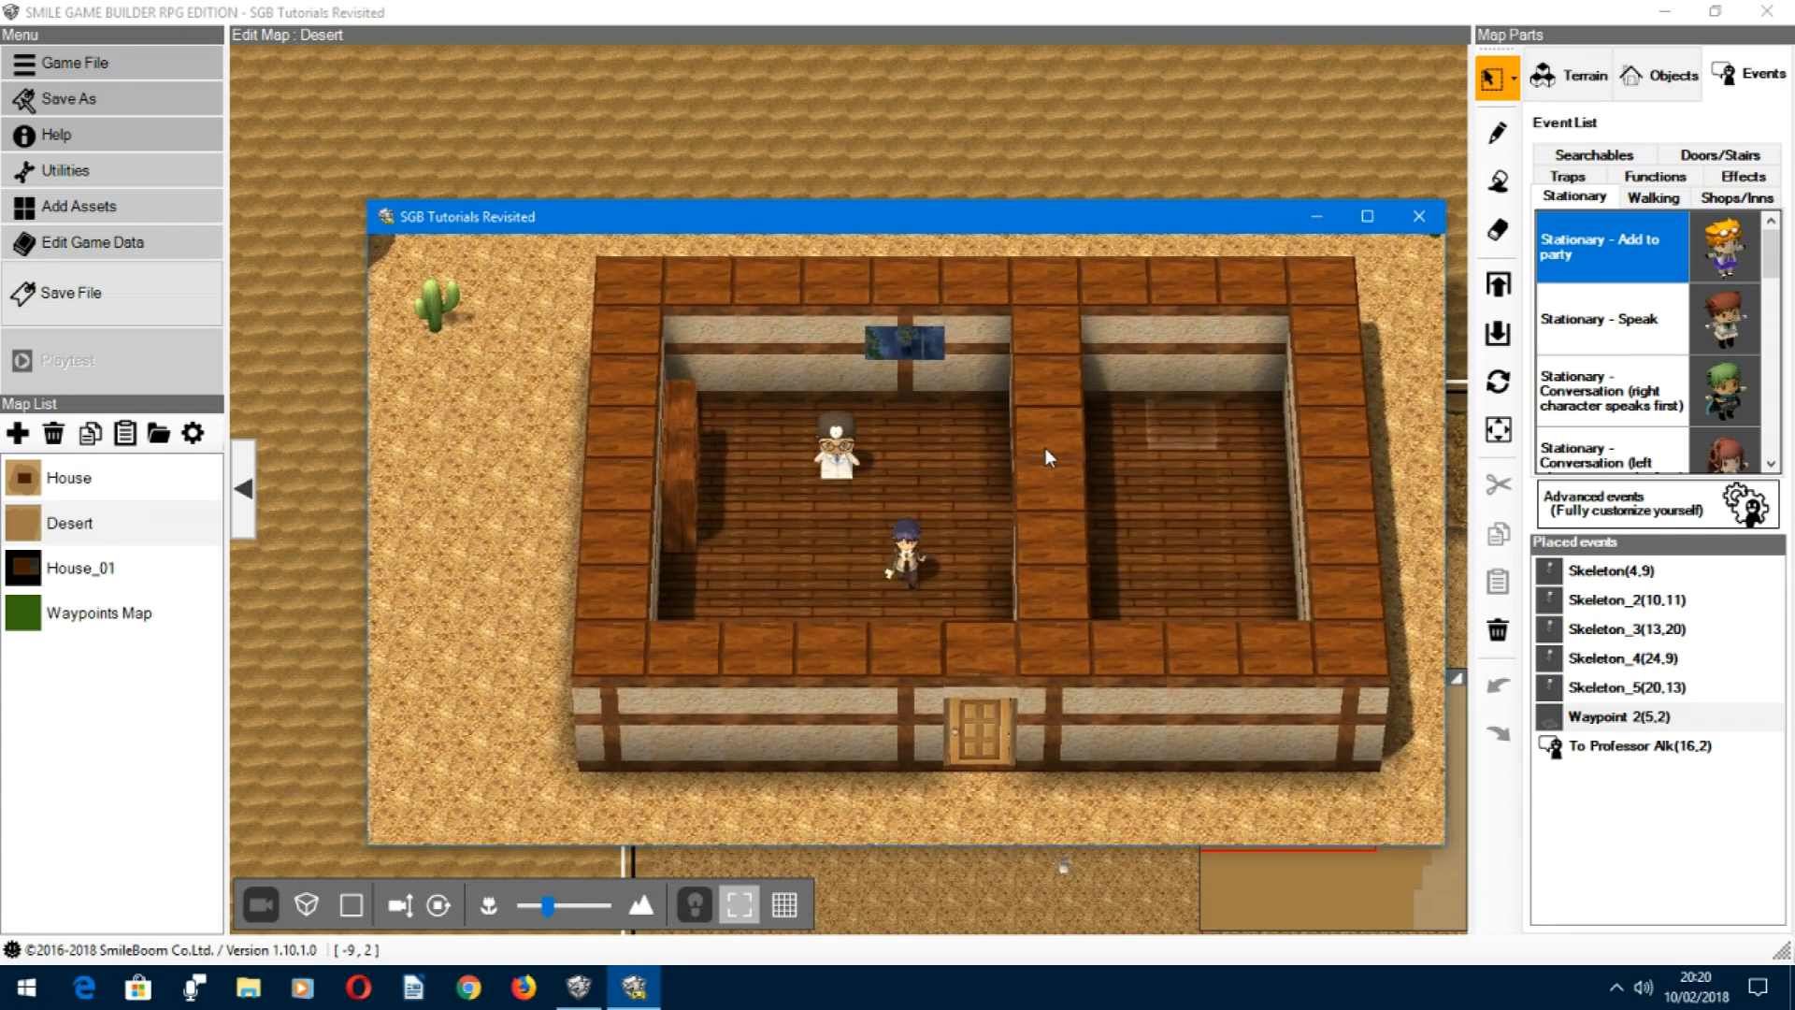
key(Down)
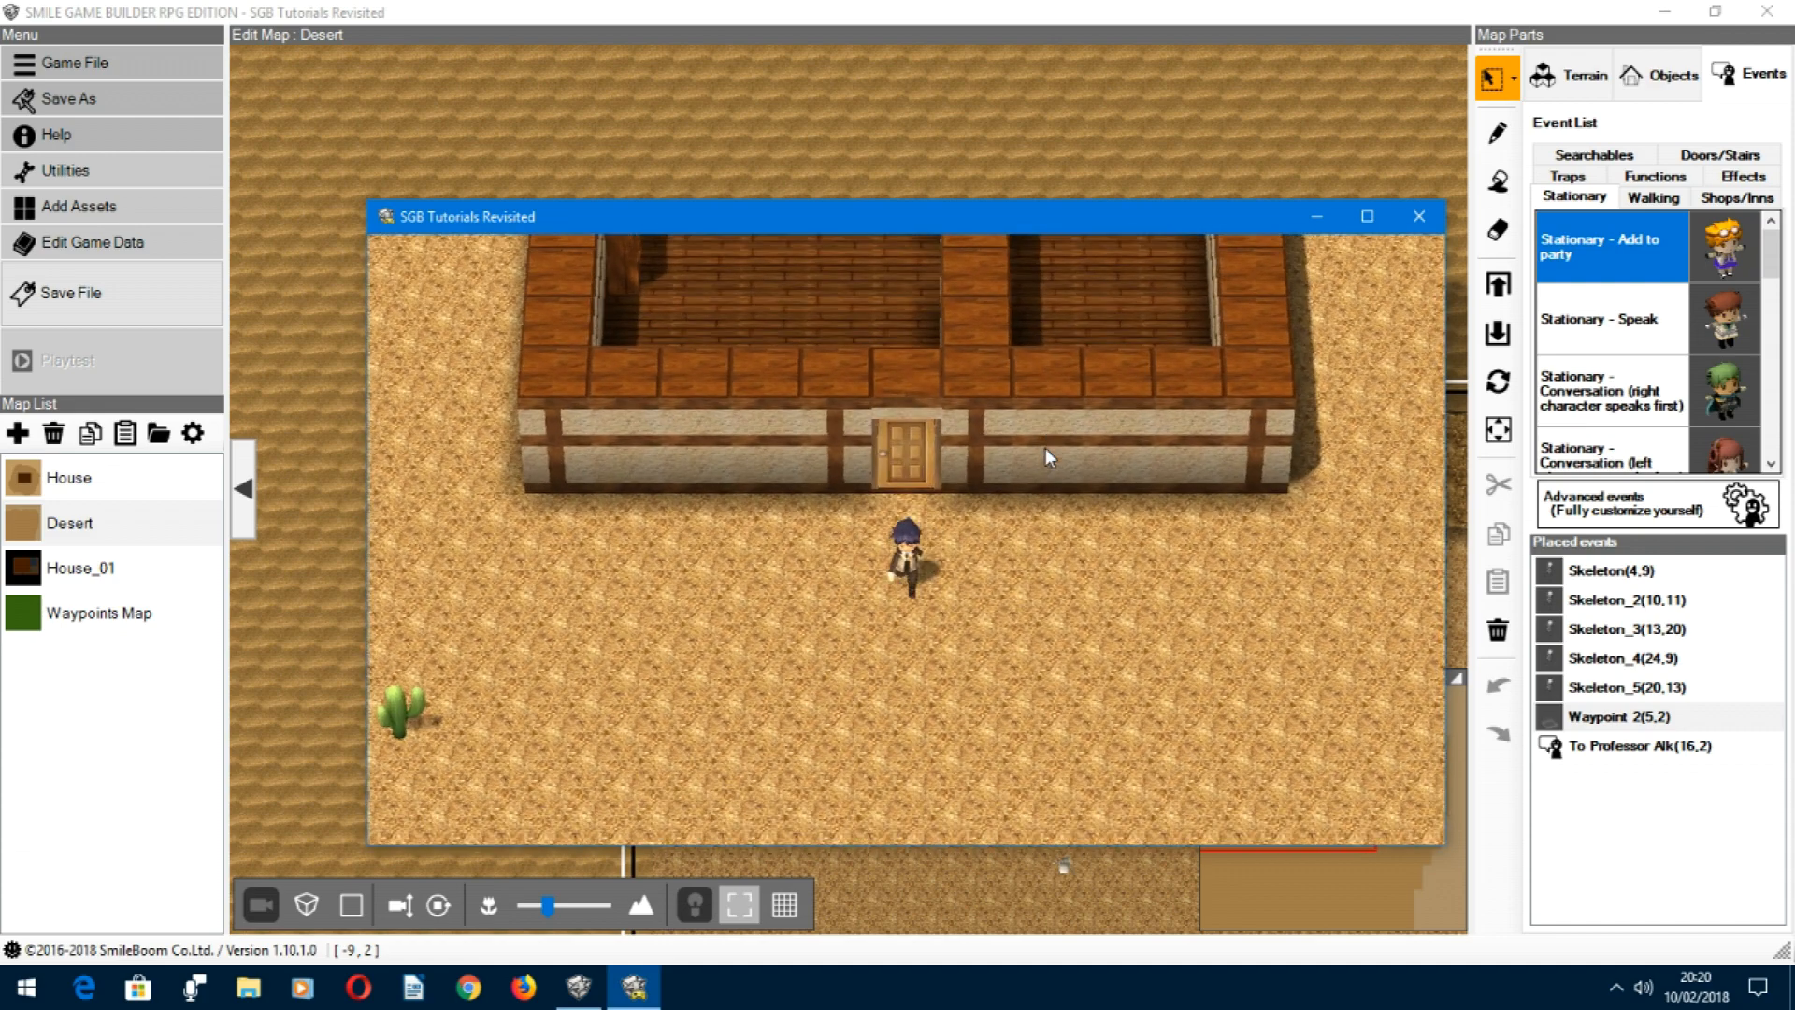
key(Down)
key(Down)
key(Left)
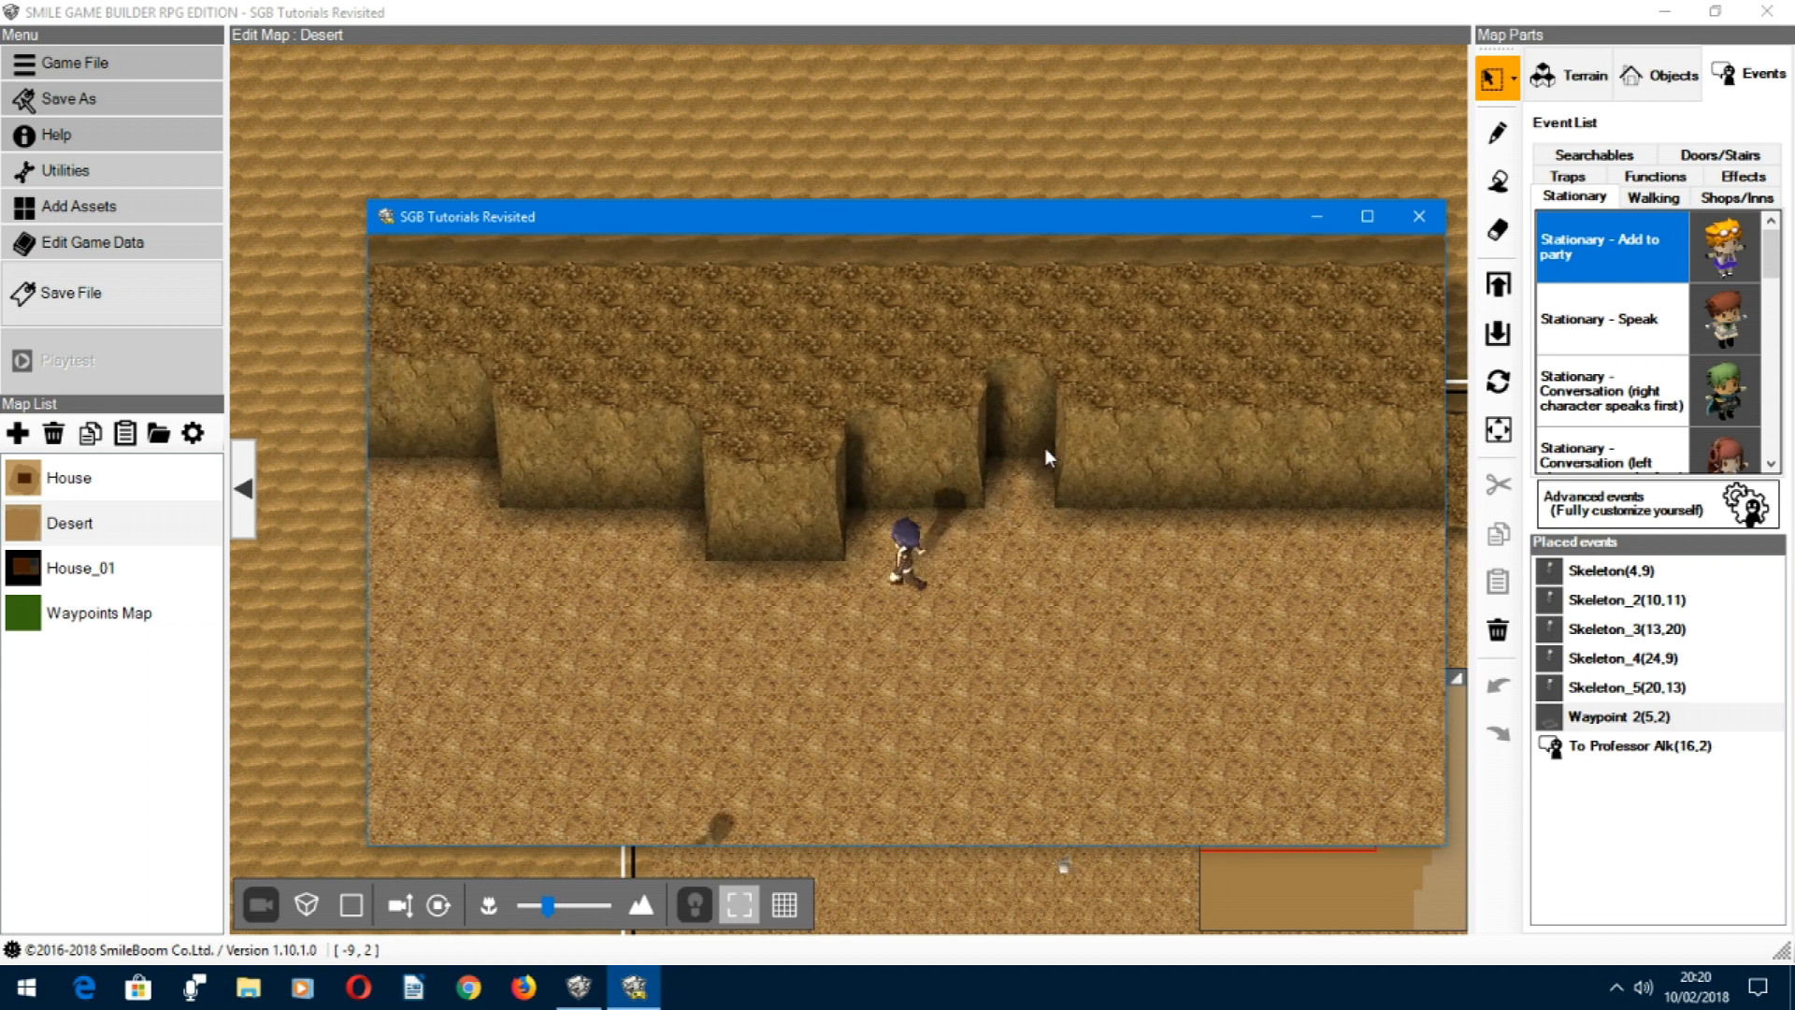
key(Left)
key(Up)
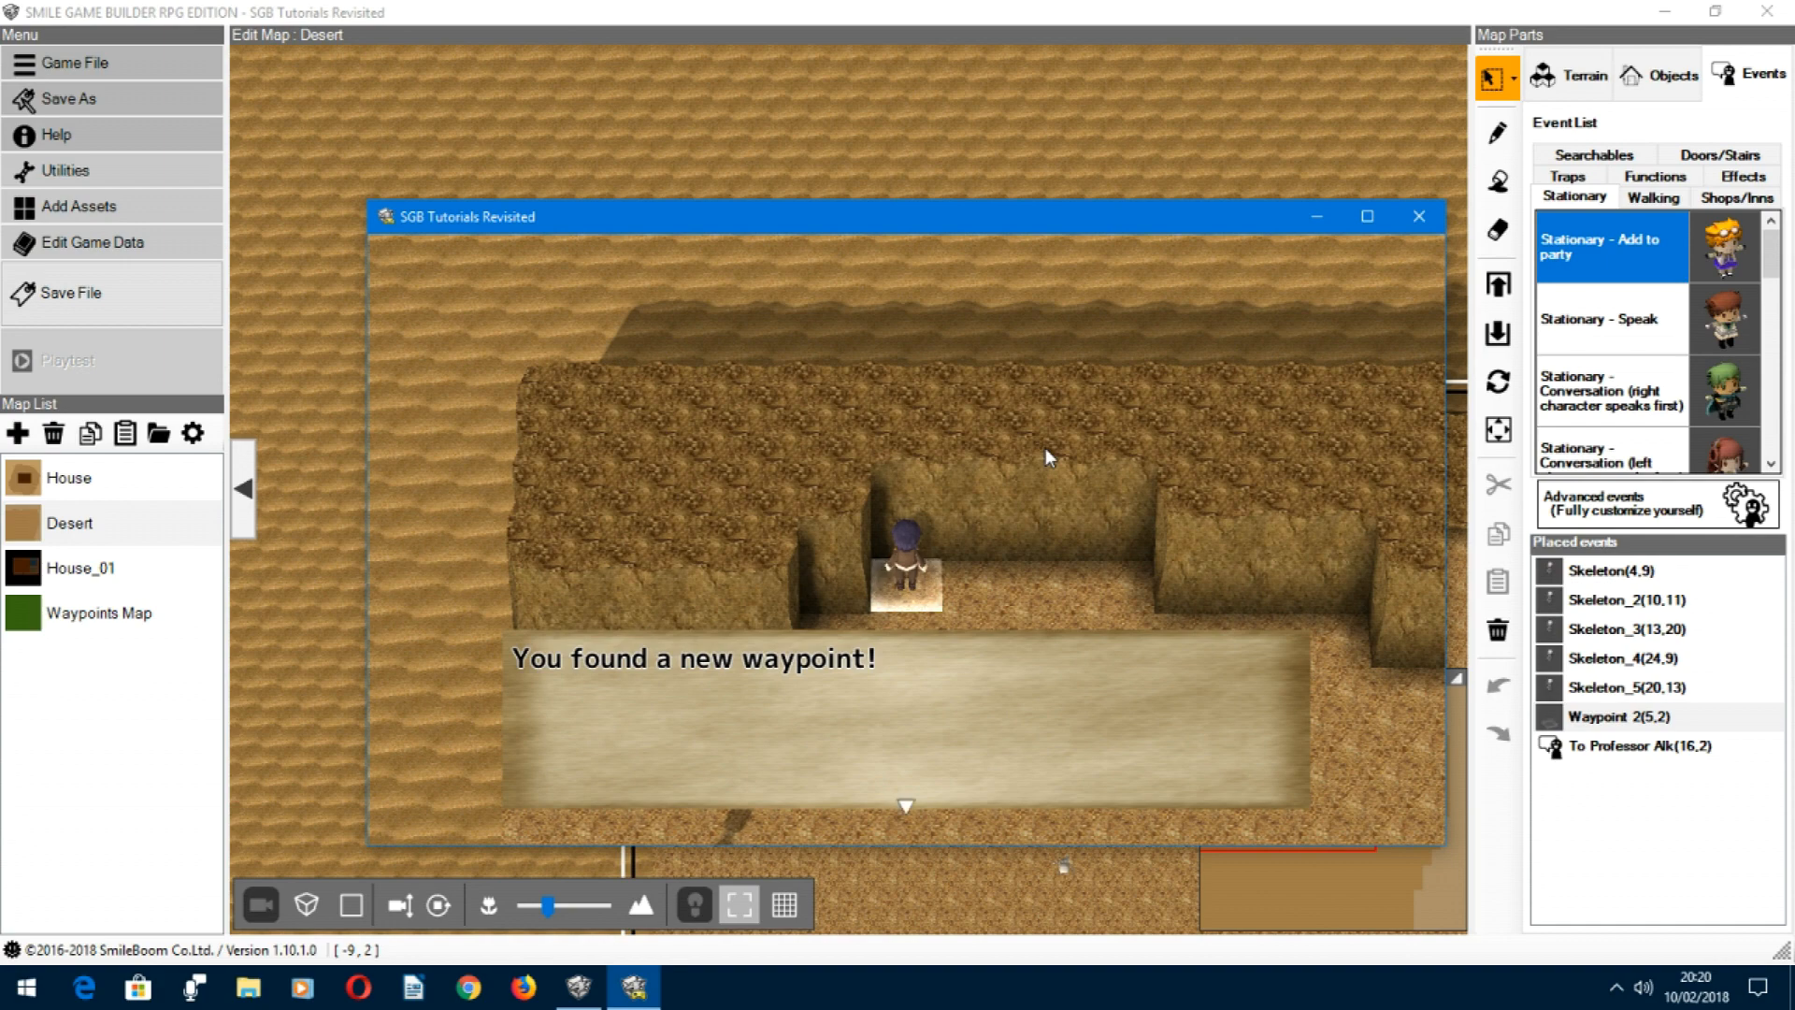
Step: Dismiss the new-waypoint message, choose Store for the desert waypoint and accept replacing the previously stored waypoint
key(Return)
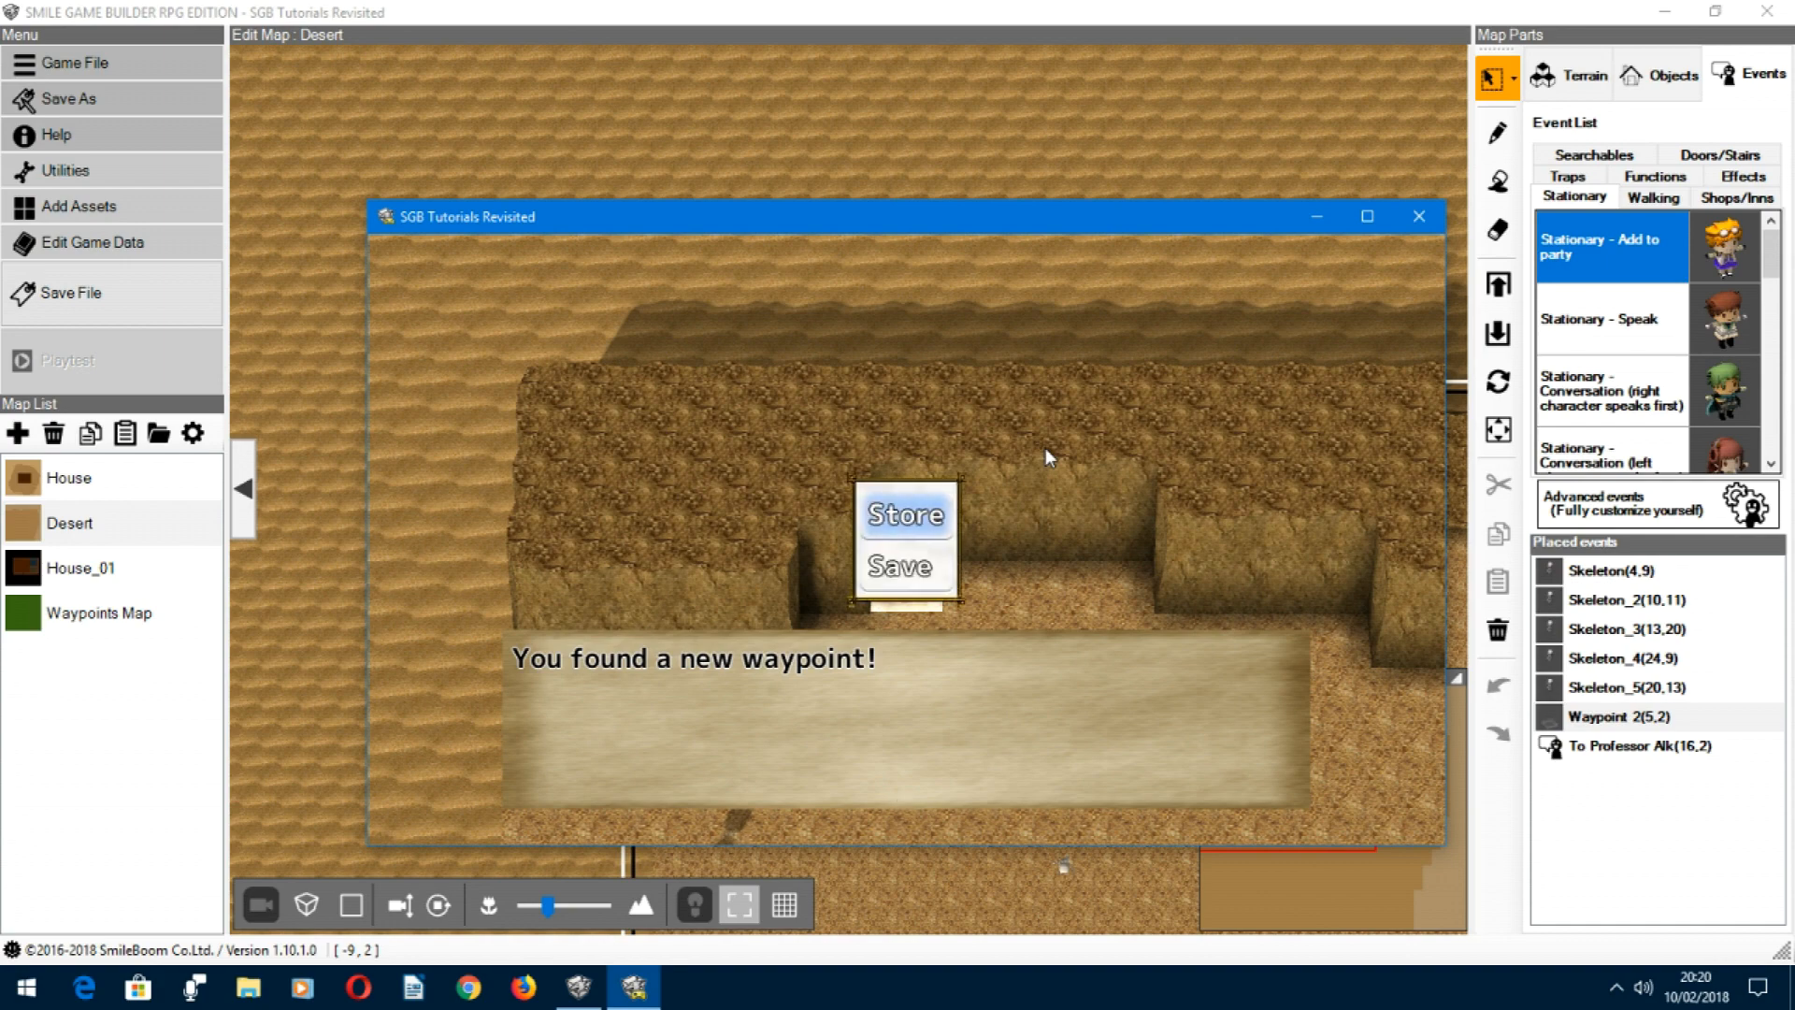
key(Return)
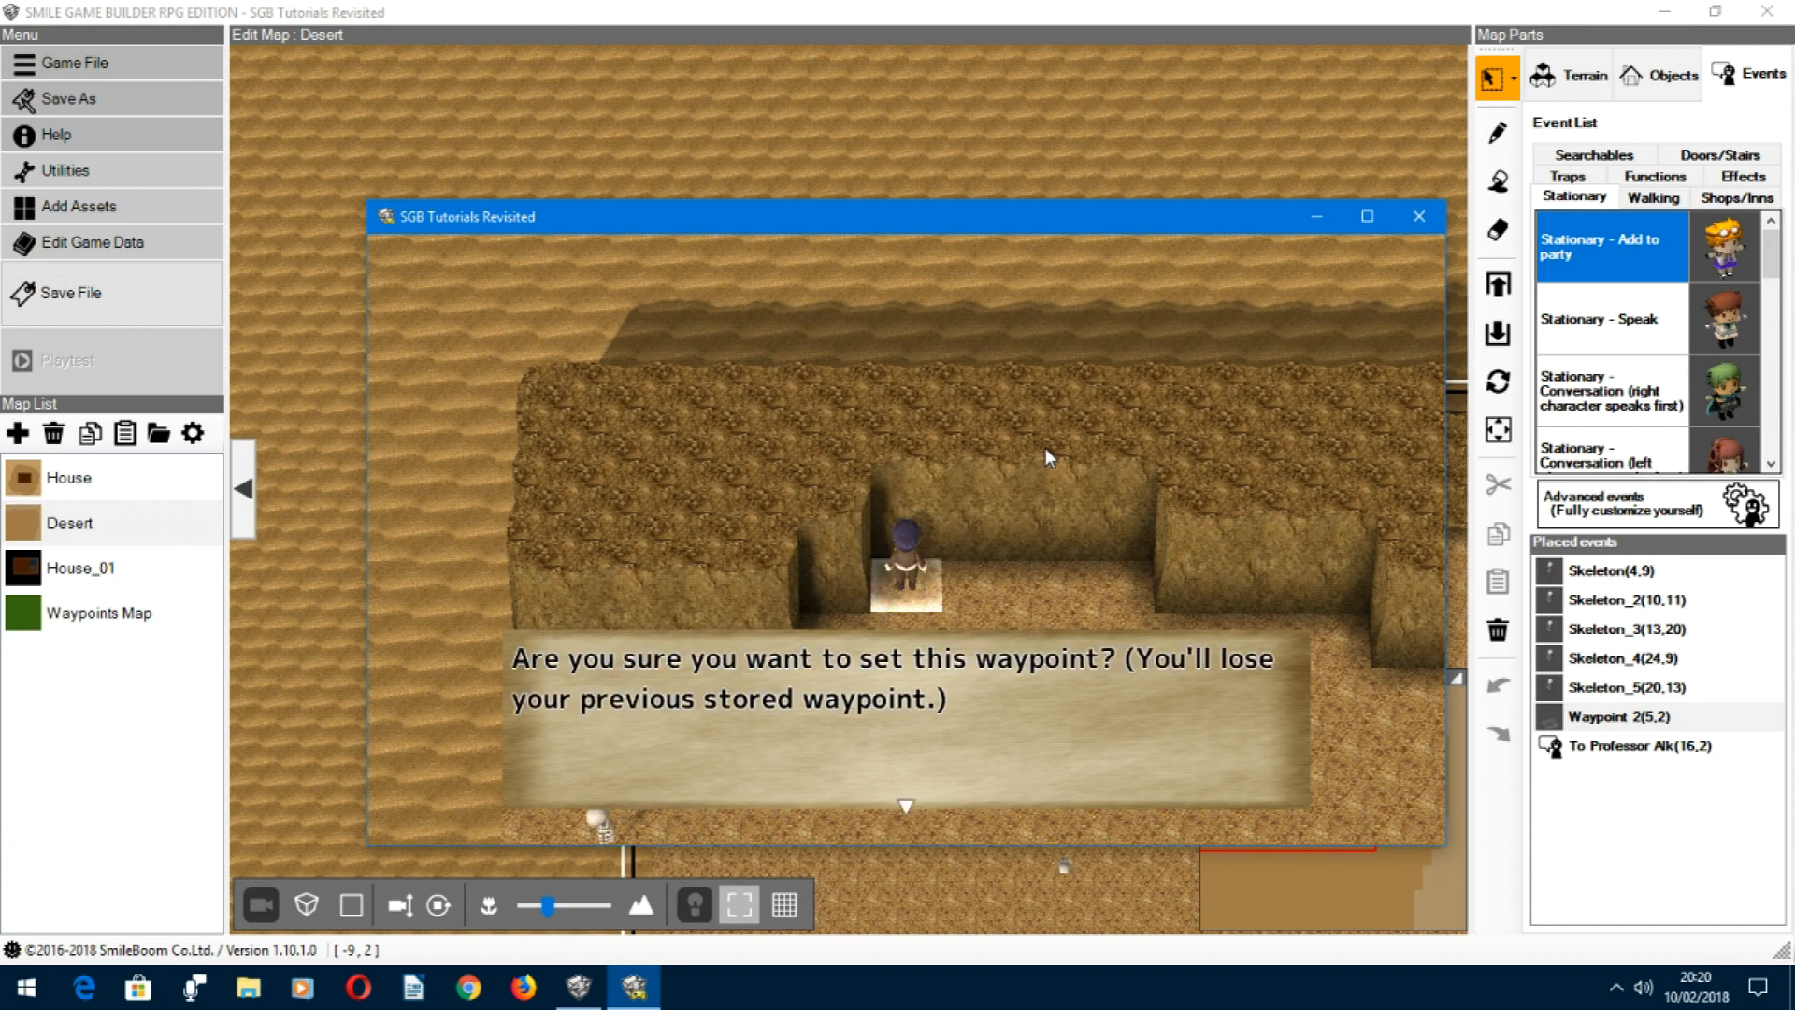
key(Return)
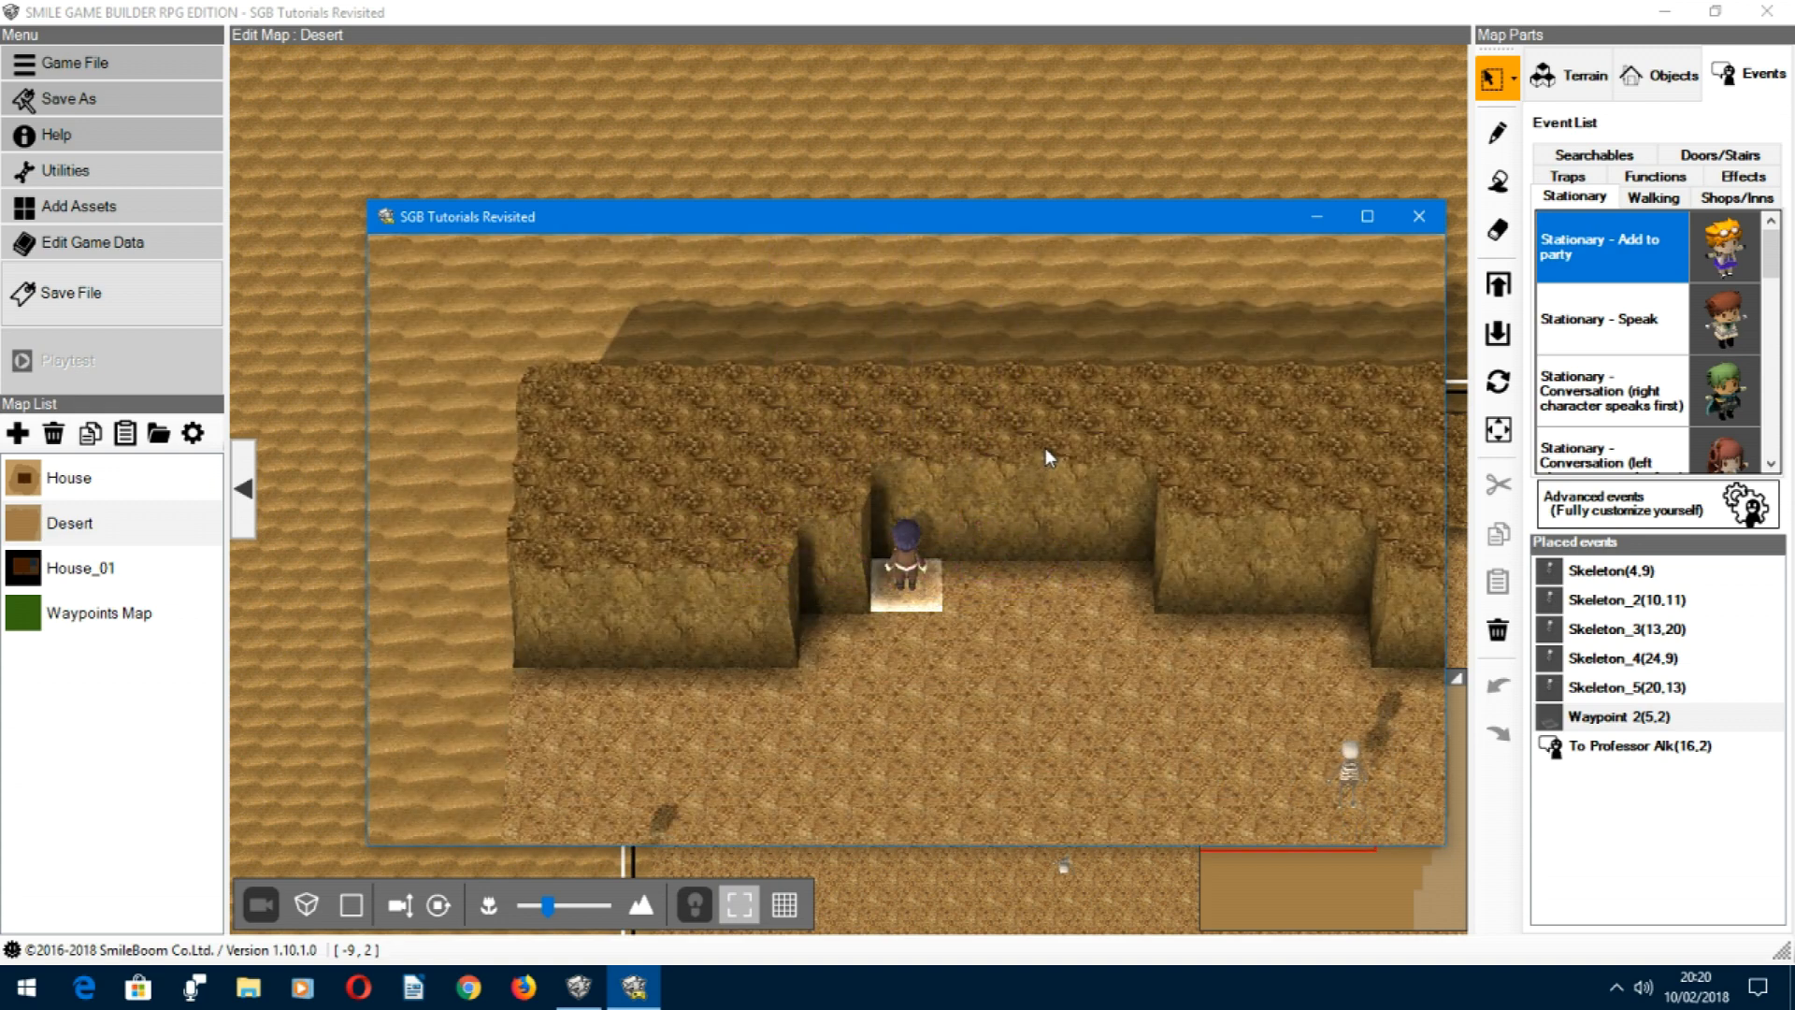
Step: Walk the hero from the desert back into the house and display the wall map to check the activated waypoints
key(Down)
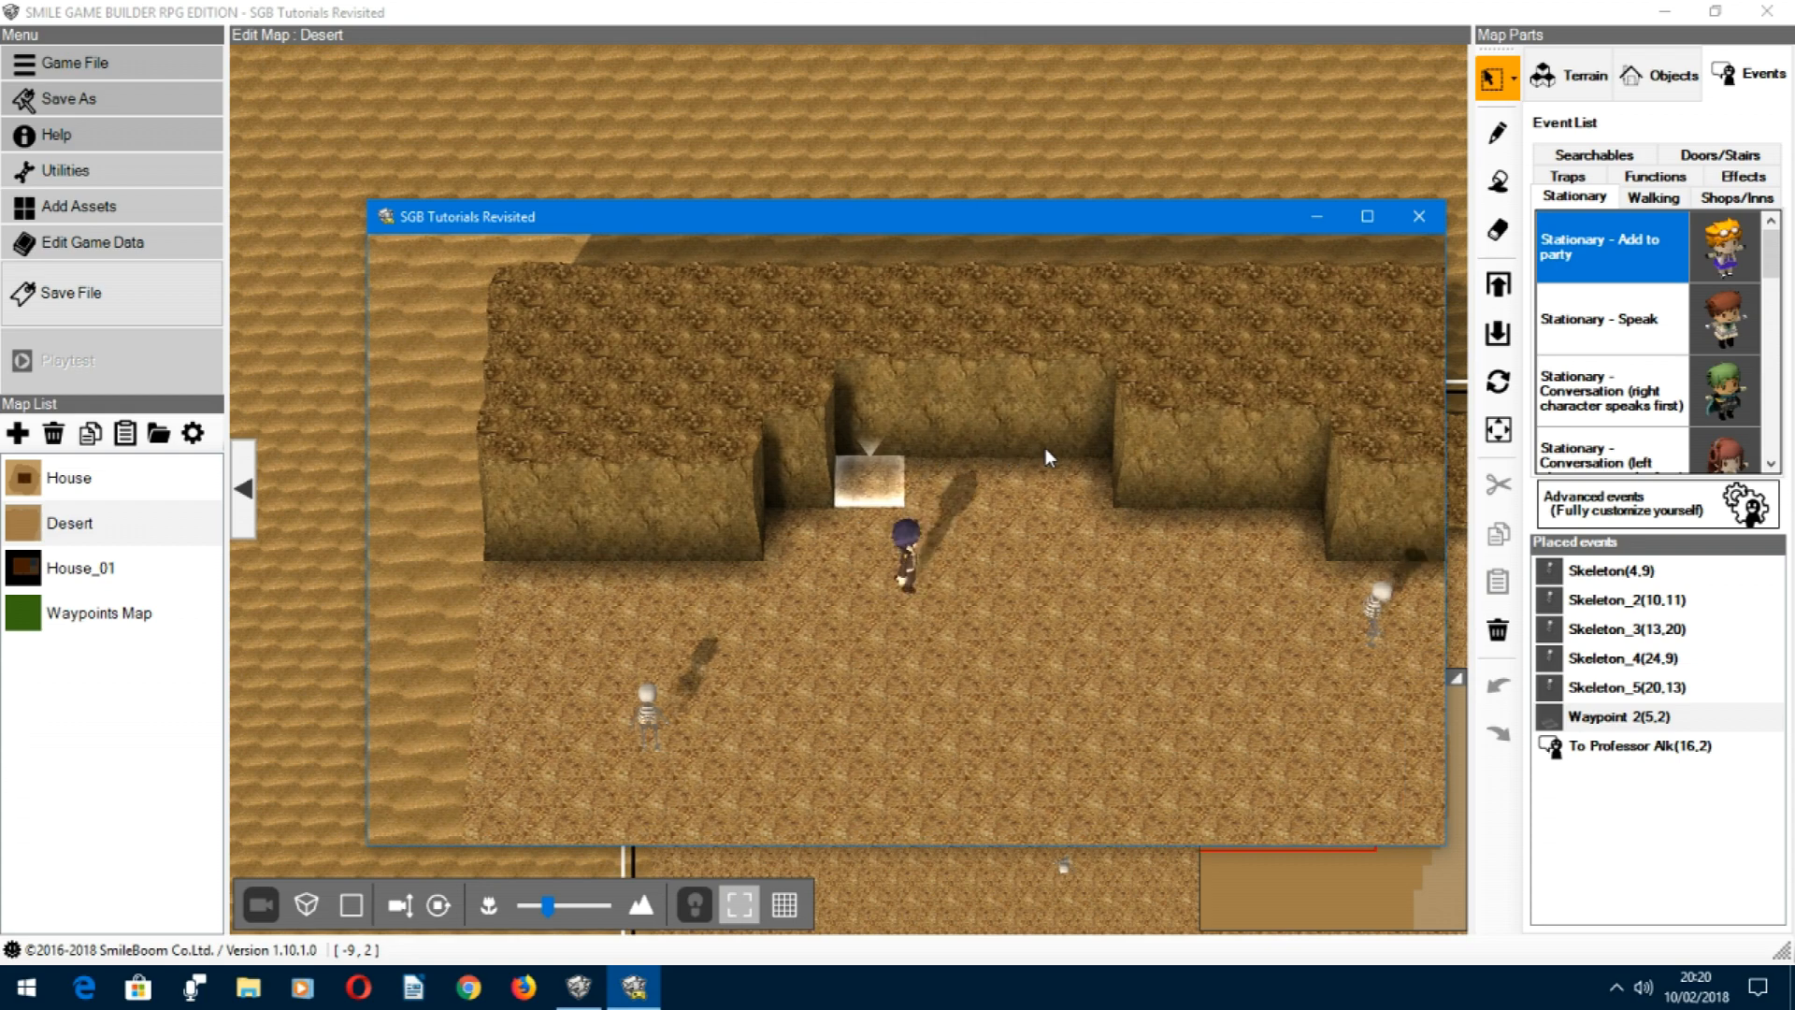
key(Right)
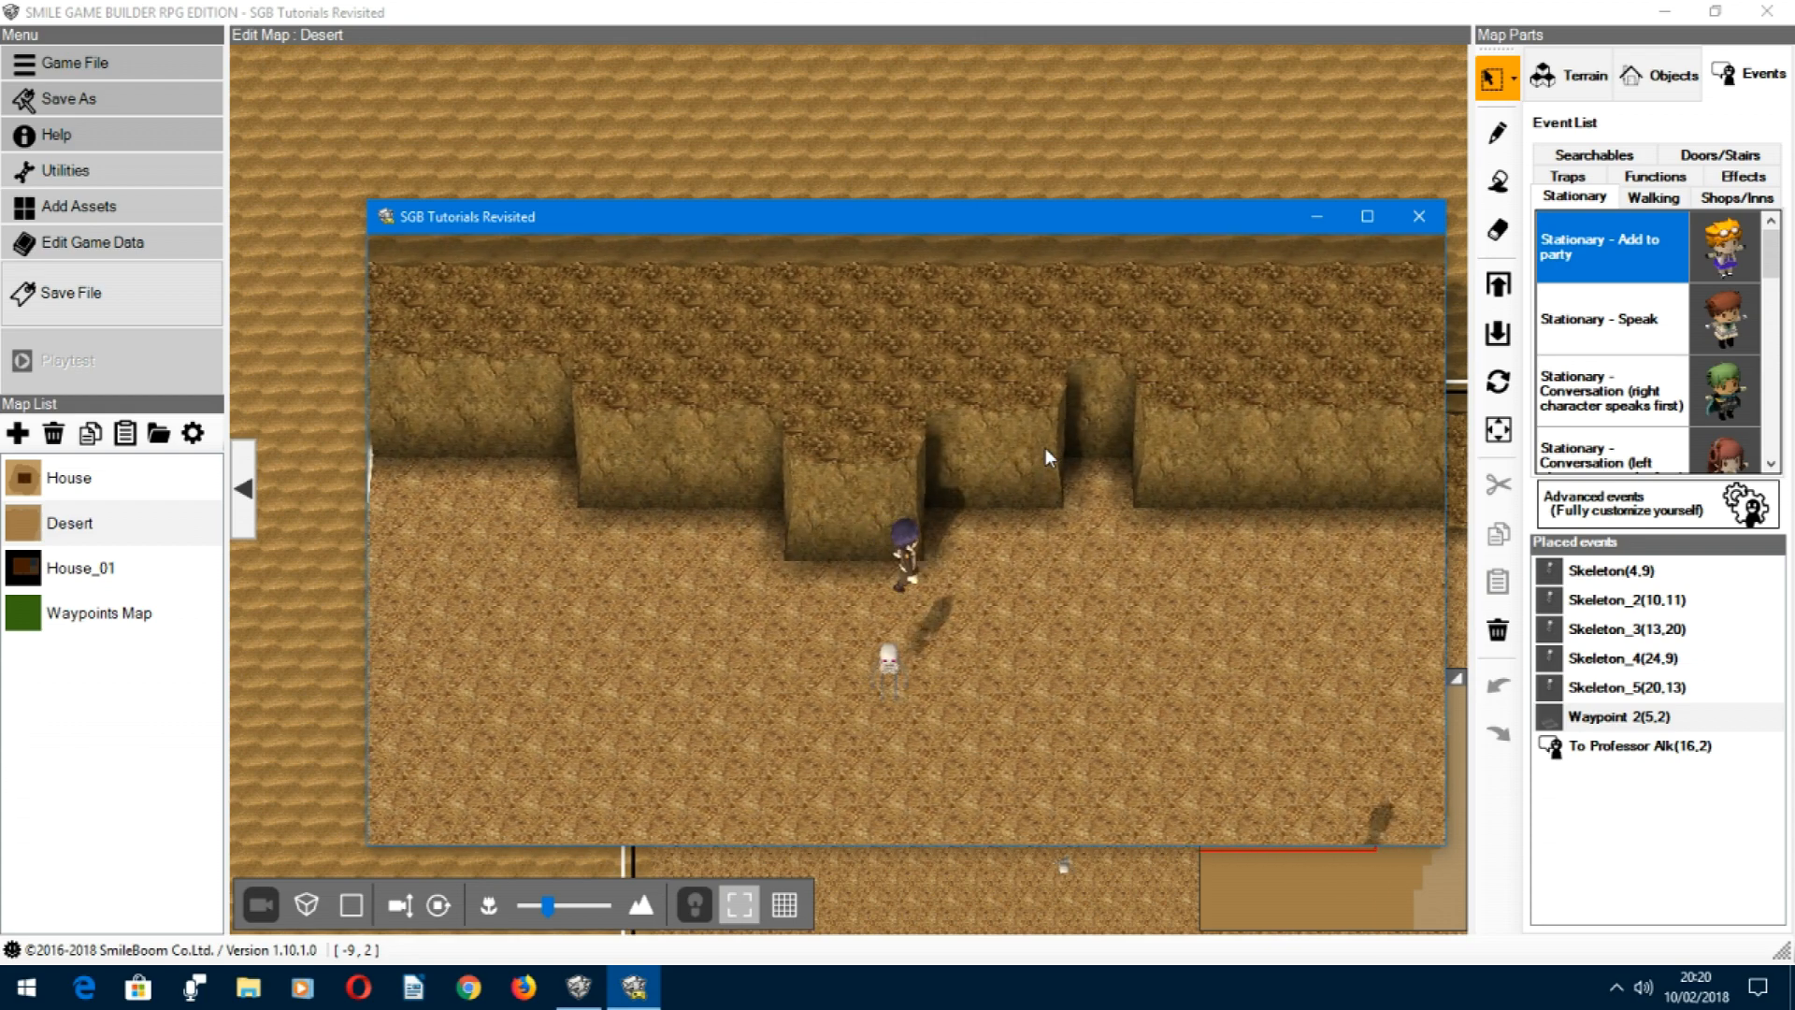
key(Up)
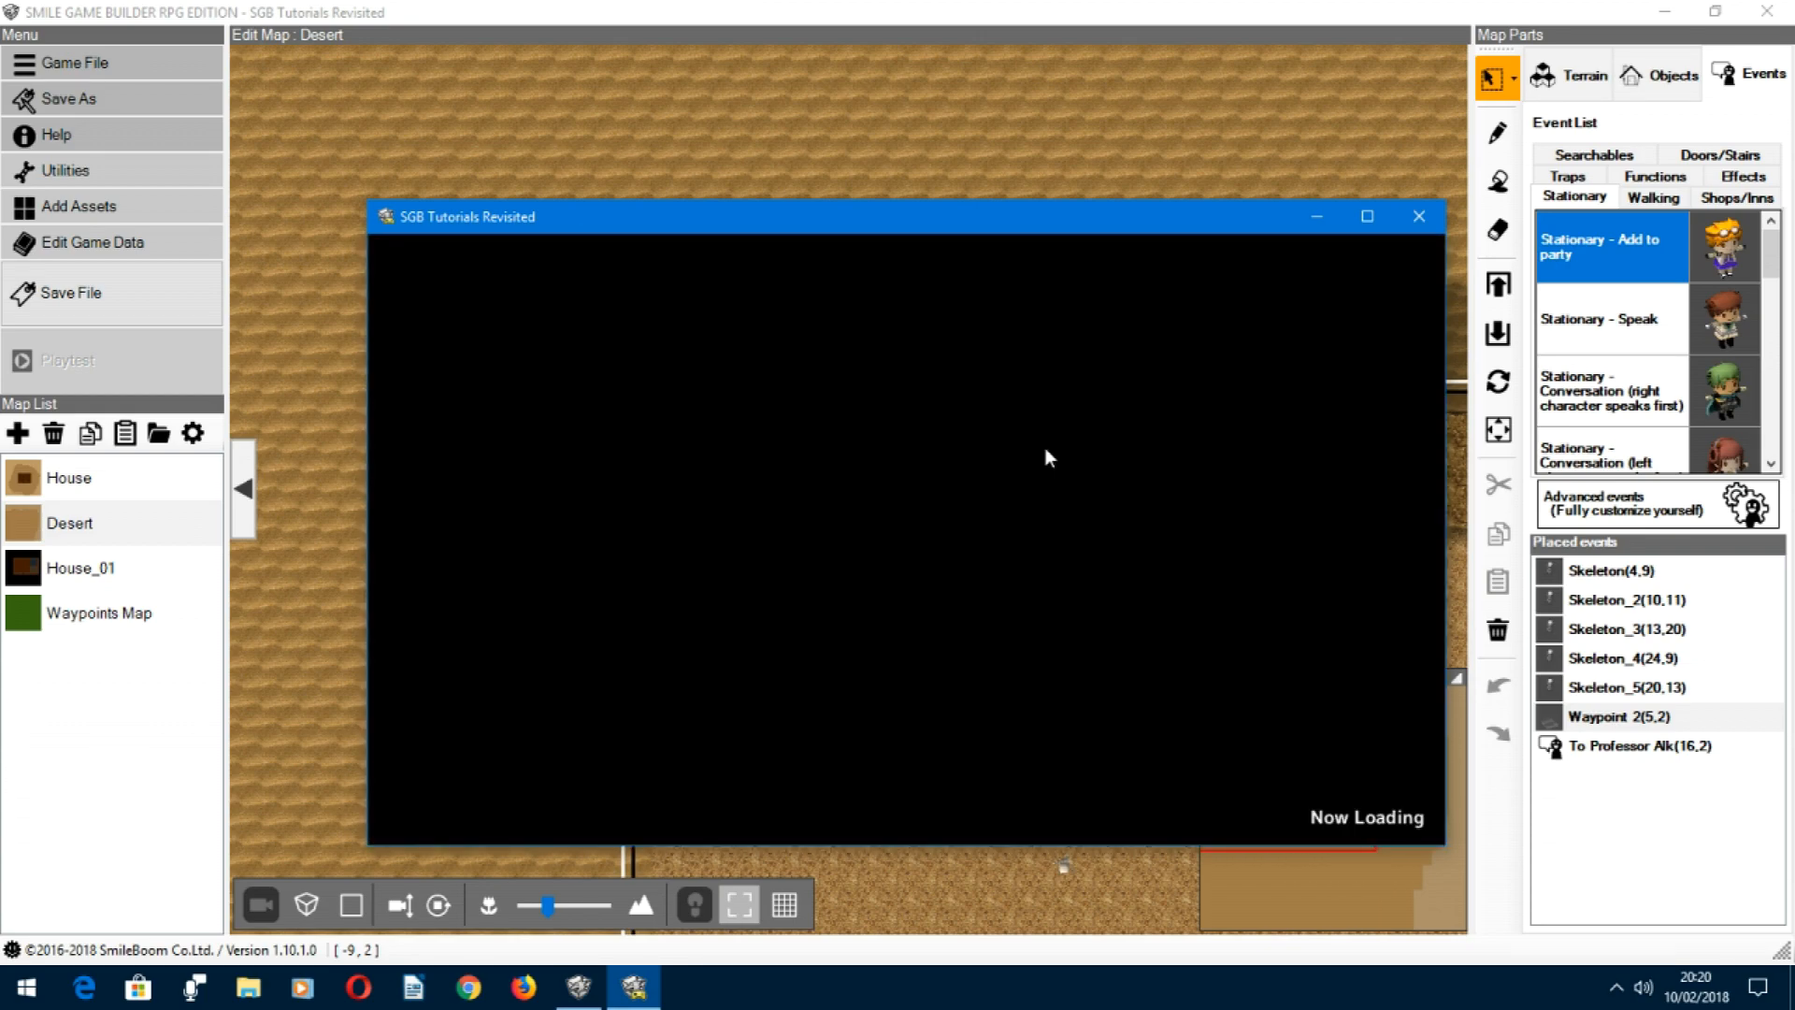
key(Up)
key(Up)
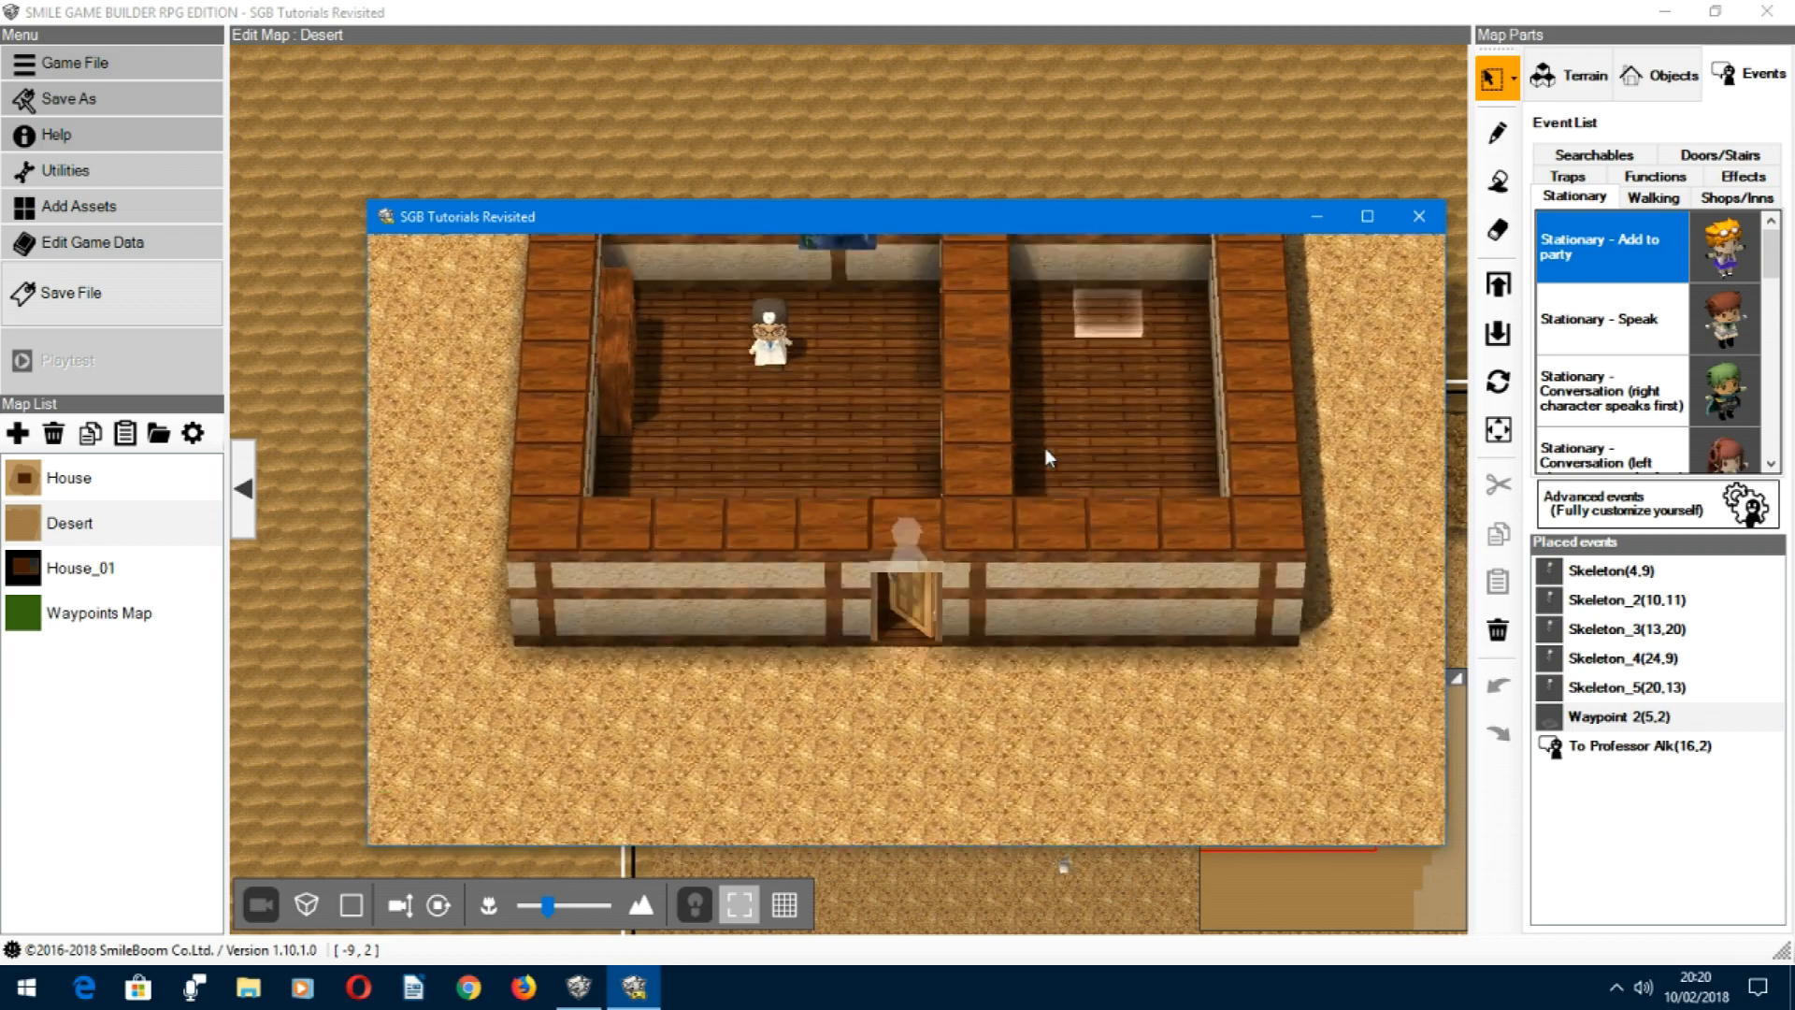
key(Up)
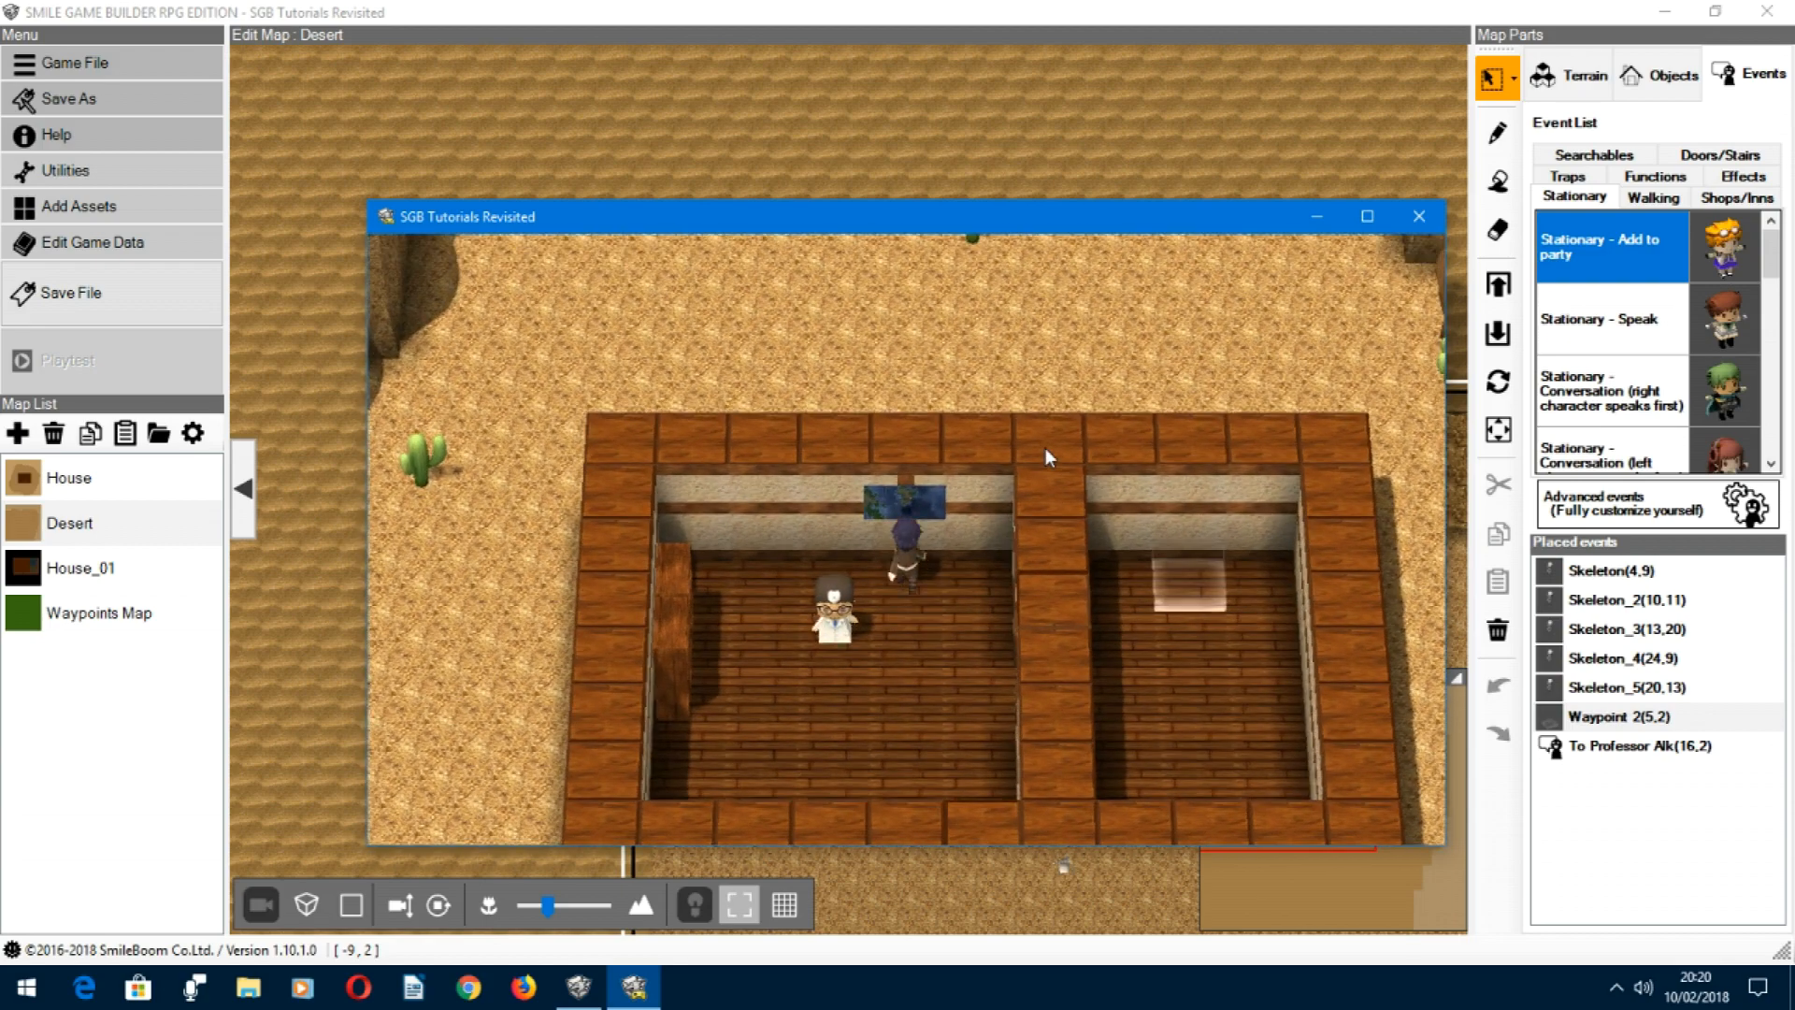
key(Return)
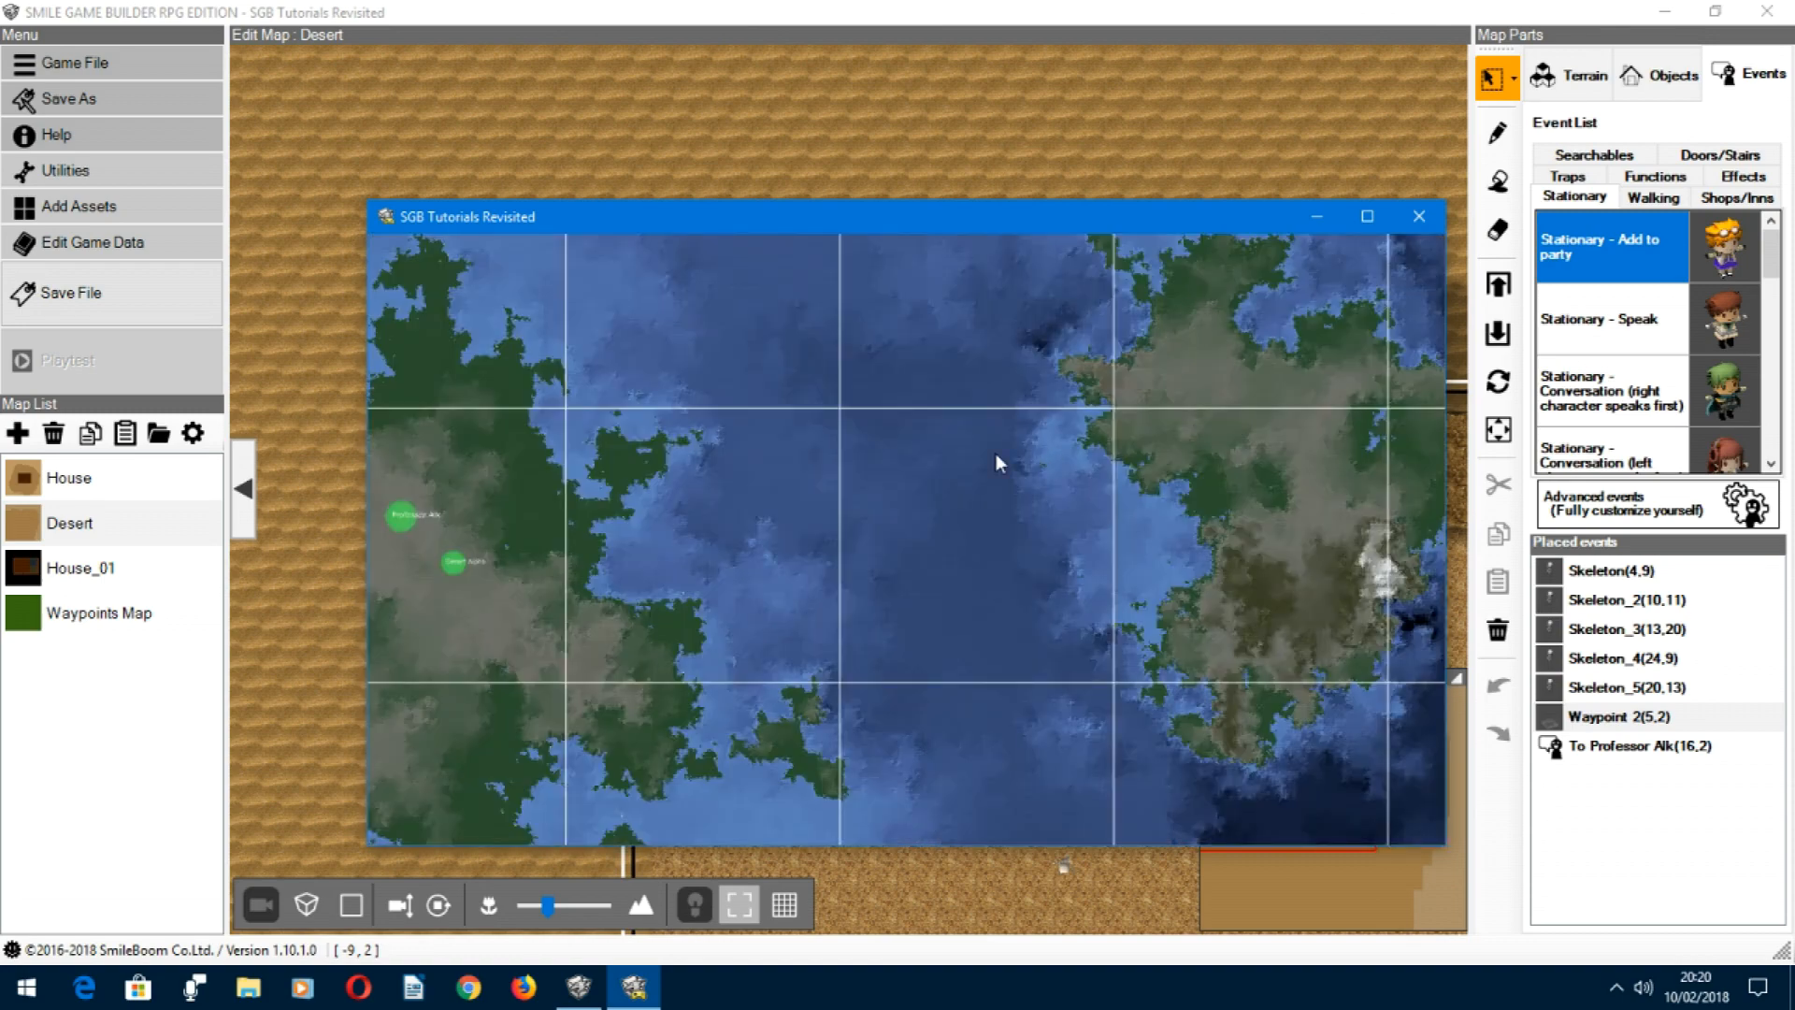